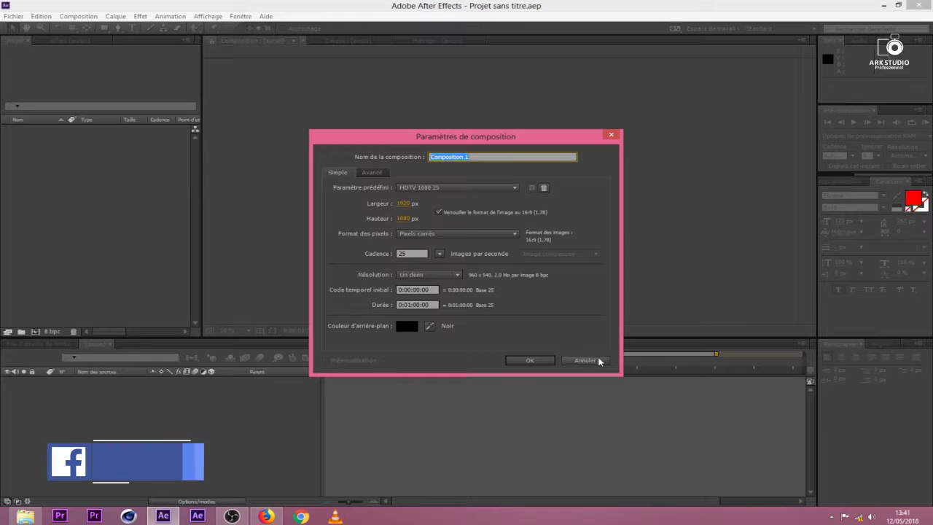
Create a new composition with the HDTV 1080 25 preset, half resolution (Un demi) and a duration of 30 seconds.
{"action": "key", "text": "Escape"}
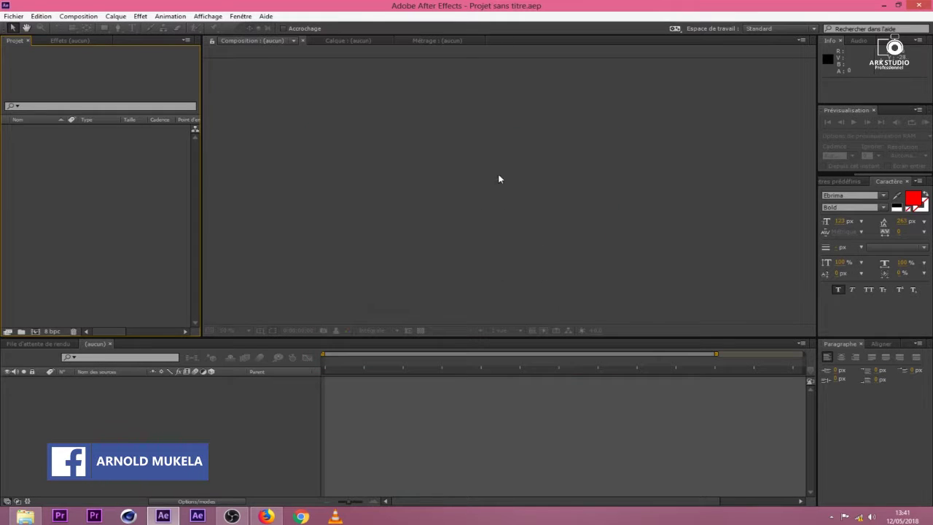
{"action": "left_click", "coordinate": [78, 16]}
{"action": "left_click", "coordinate": [111, 31]}
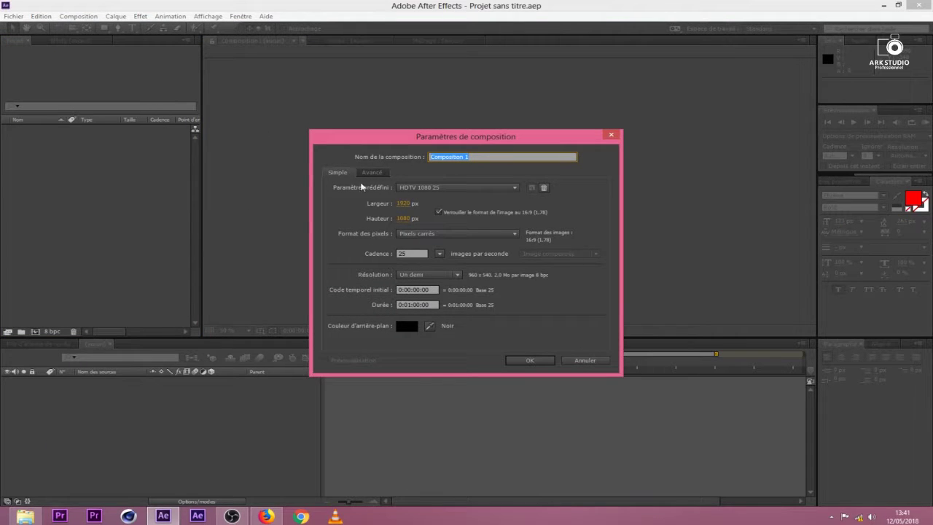
{"action": "left_click", "coordinate": [419, 187]}
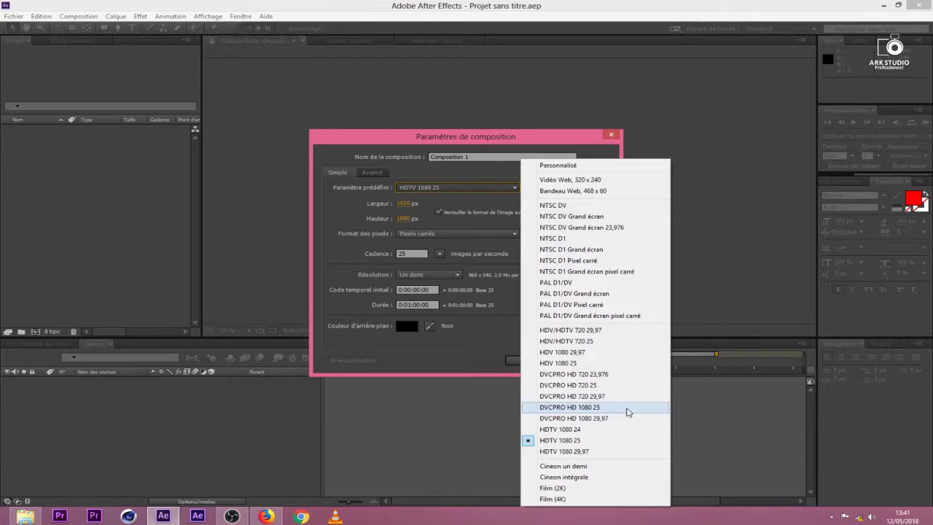
{"action": "left_click", "coordinate": [581, 442]}
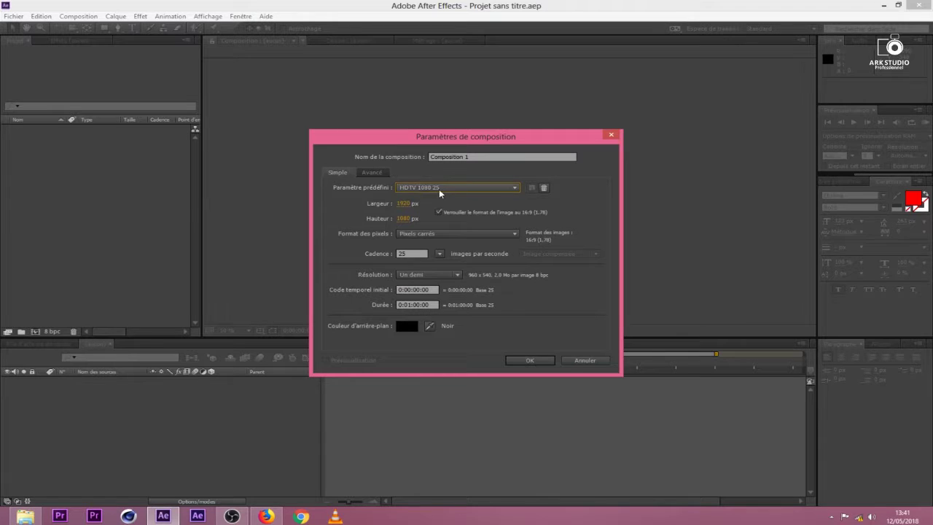
{"action": "left_click", "coordinate": [431, 277]}
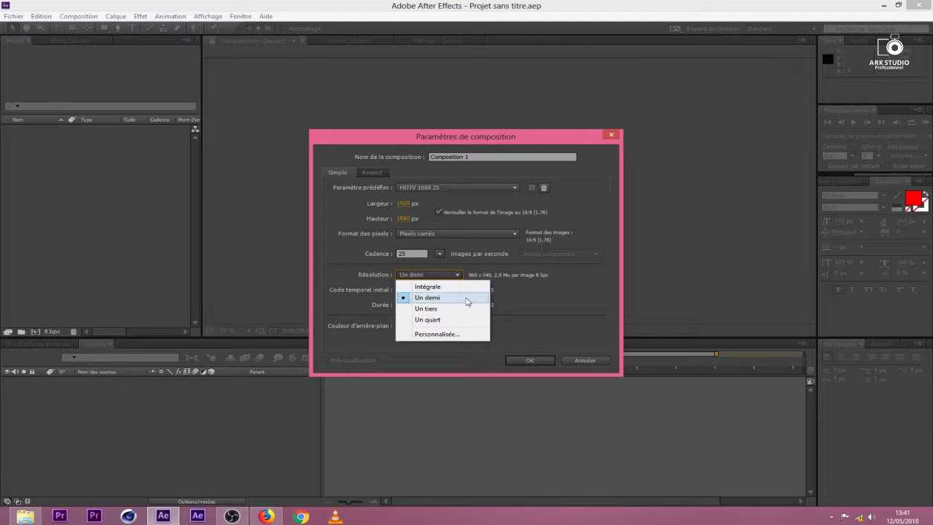
{"action": "left_click", "coordinate": [557, 309]}
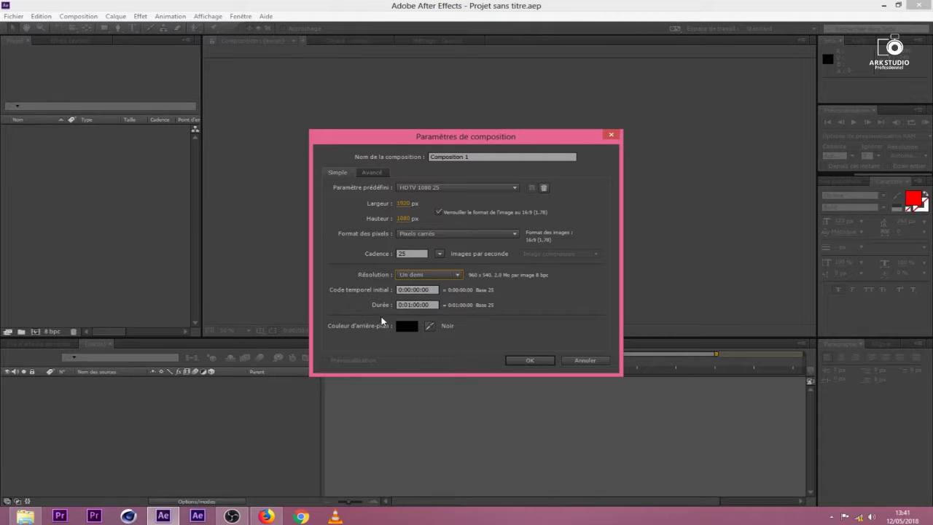
{"action": "left_click", "coordinate": [409, 304]}
{"action": "type", "text": "0:"}
{"action": "left_click", "coordinate": [536, 360]}
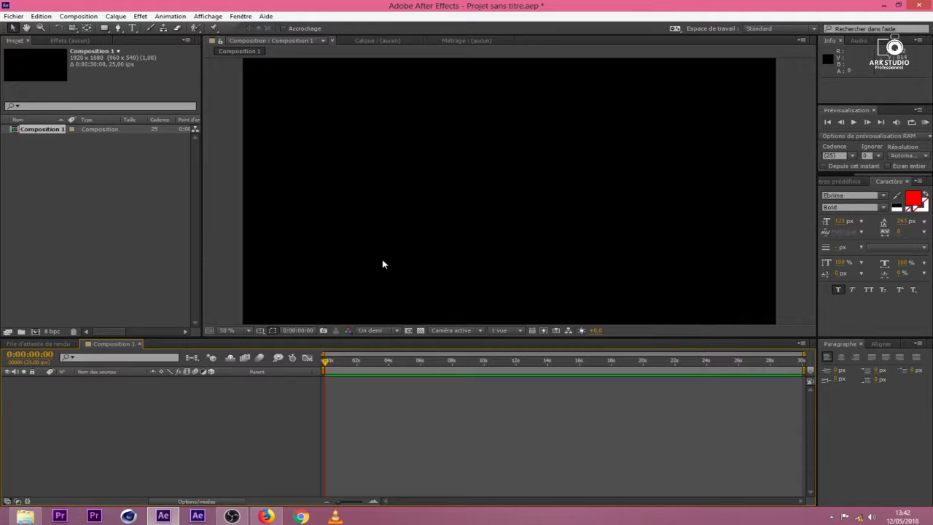
Choose the Ellipse tool for drawing a shape in the new composition.
{"action": "left_click", "coordinate": [105, 28]}
{"action": "left_click", "coordinate": [105, 28]}
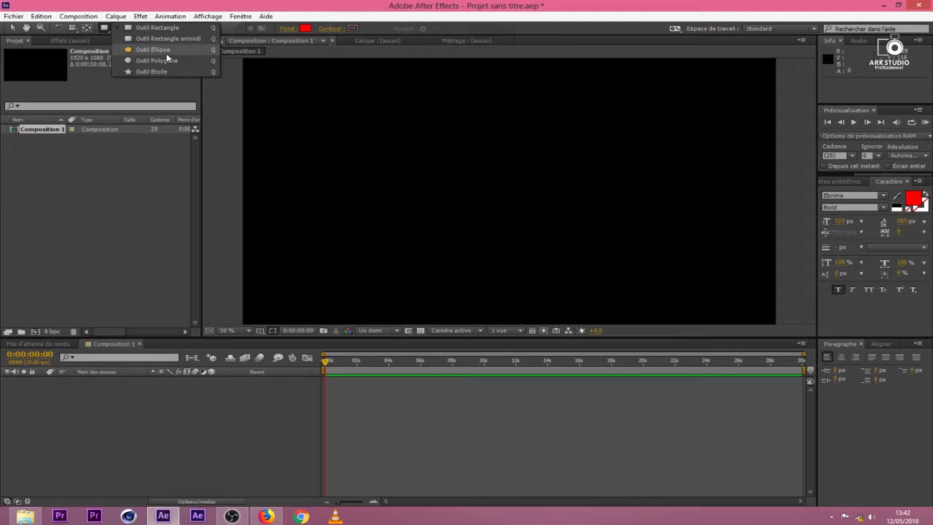
{"action": "left_click", "coordinate": [166, 53]}
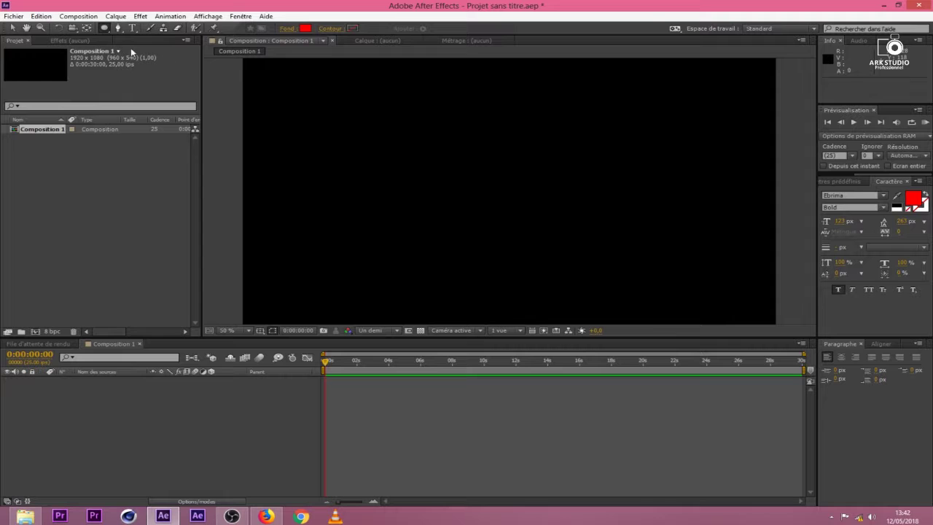
Set the shape fill to a solid colour and pick white (FFFFFF) for it.
{"action": "left_click", "coordinate": [287, 29]}
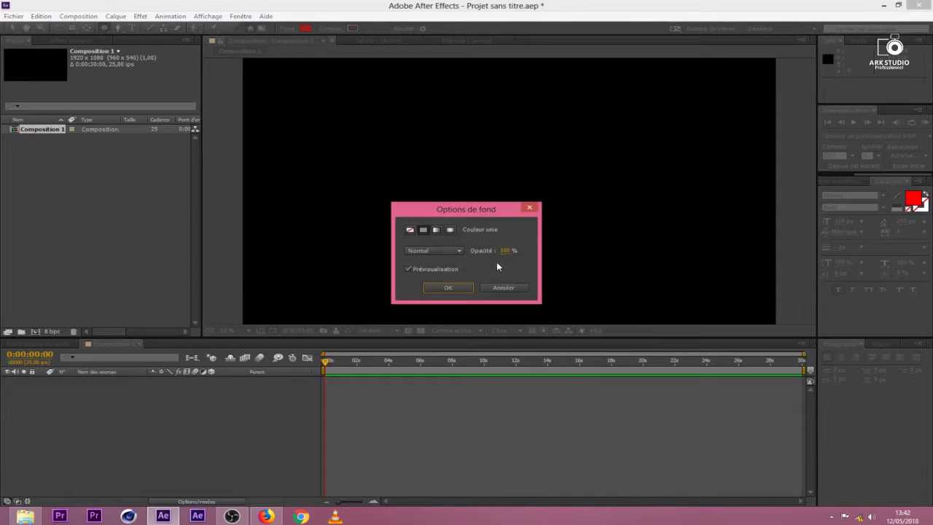
{"action": "left_click", "coordinate": [408, 230]}
{"action": "left_click", "coordinate": [423, 229]}
{"action": "left_click", "coordinate": [447, 287]}
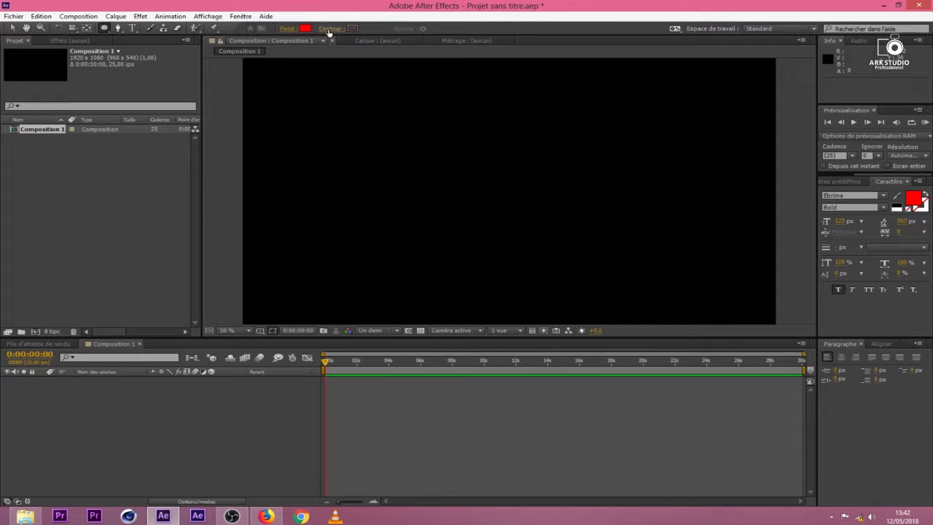
{"action": "left_click", "coordinate": [306, 29]}
{"action": "left_click_drag", "start_coordinate": [483, 366], "coordinate": [422, 307]}
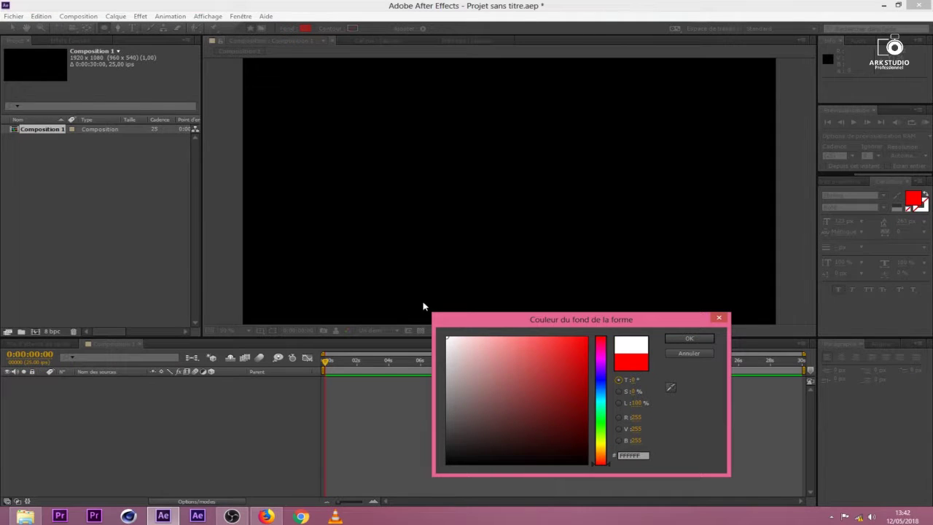
{"action": "left_click", "coordinate": [682, 339]}
Set the shape fill to none (Aucun) and the stroke to a solid colour.
{"action": "left_click", "coordinate": [290, 29]}
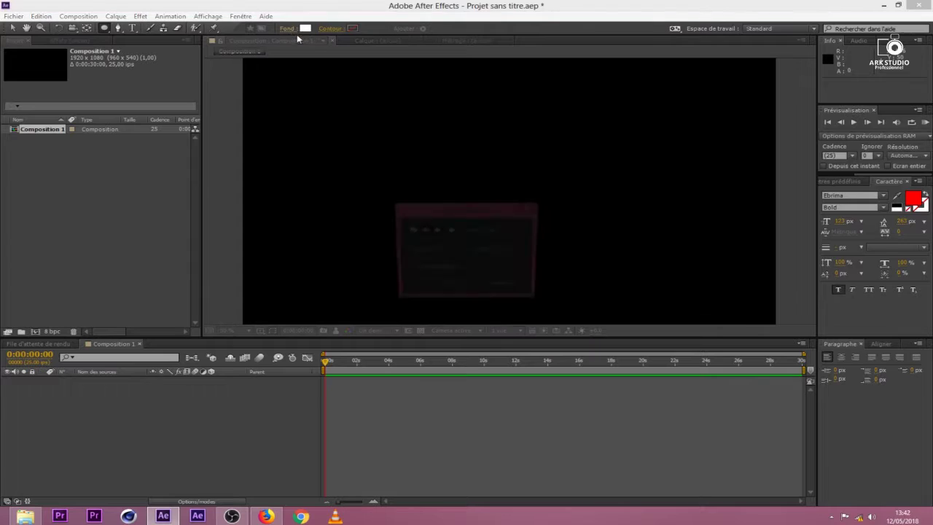
{"action": "left_click", "coordinate": [410, 230]}
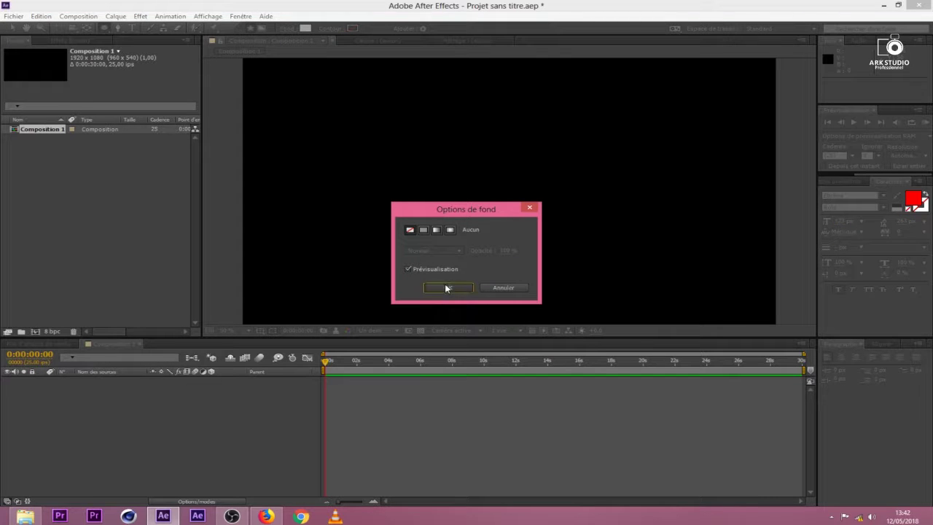
{"action": "left_click", "coordinate": [448, 287]}
{"action": "left_click", "coordinate": [329, 28]}
{"action": "left_click", "coordinate": [422, 230]}
{"action": "left_click", "coordinate": [447, 287]}
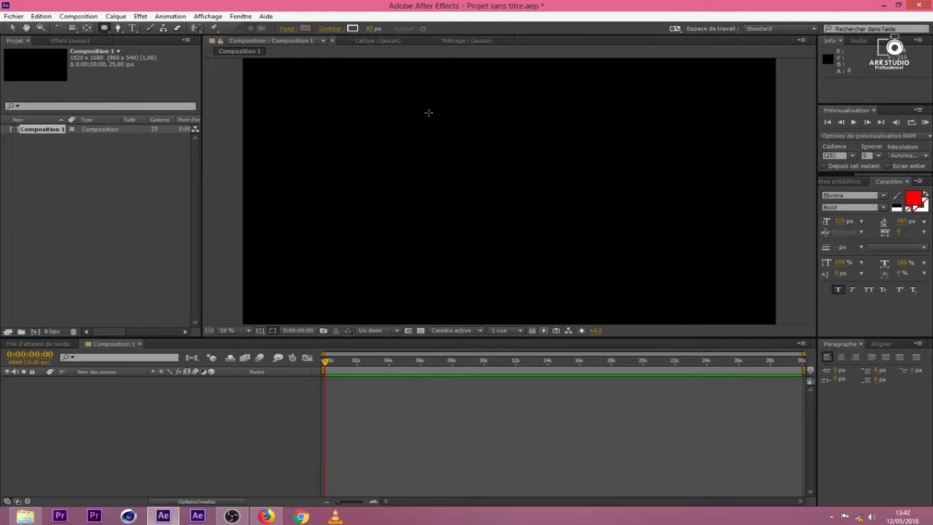
Reduce the stroke width and draw a nearly circular ellipse about 580 px wide near the middle of the composition.
{"action": "left_click", "coordinate": [368, 30]}
{"action": "key", "text": "Return"}
{"action": "mouse_move", "coordinate": [431, 143]}
{"action": "left_mouse_down"}
{"action": "mouse_move", "coordinate": [593, 277]}
{"action": "mouse_move", "coordinate": [592, 286]}
{"action": "left_mouse_up"}
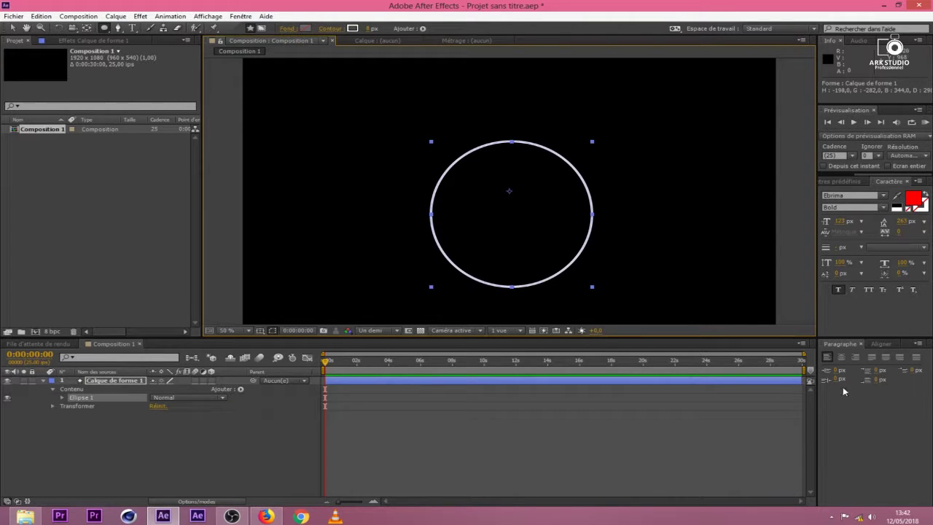
Align the ellipse layer to the horizontal and vertical centre of the composition.
{"action": "left_click", "coordinate": [880, 343]}
{"action": "left_click", "coordinate": [848, 377]}
{"action": "left_click", "coordinate": [905, 377]}
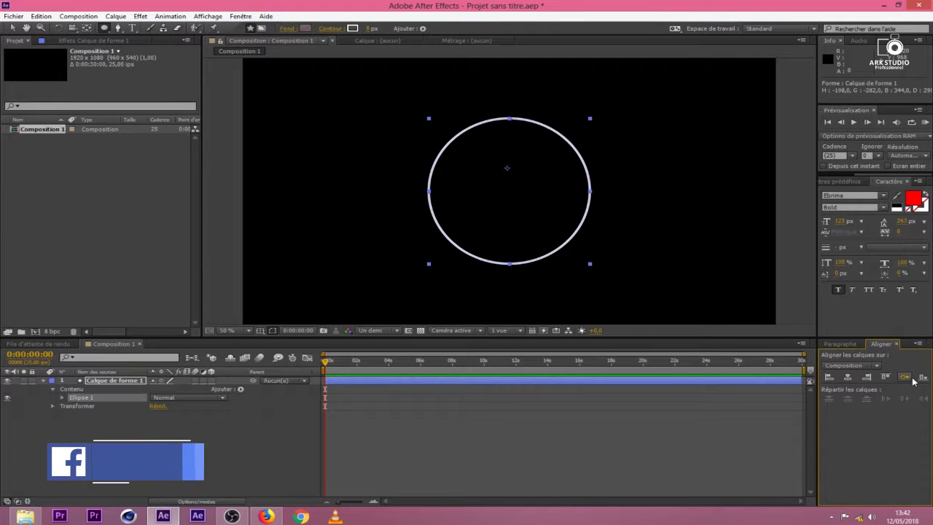
Show the title/action safe guides (Titre/Action sécurisés) over the composition.
{"action": "left_click", "coordinate": [227, 330]}
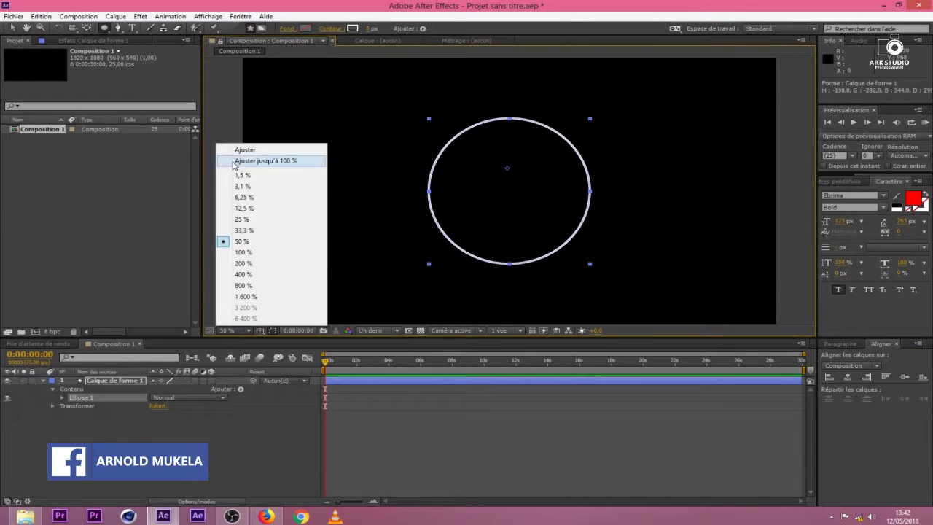
{"action": "left_click", "coordinate": [261, 330]}
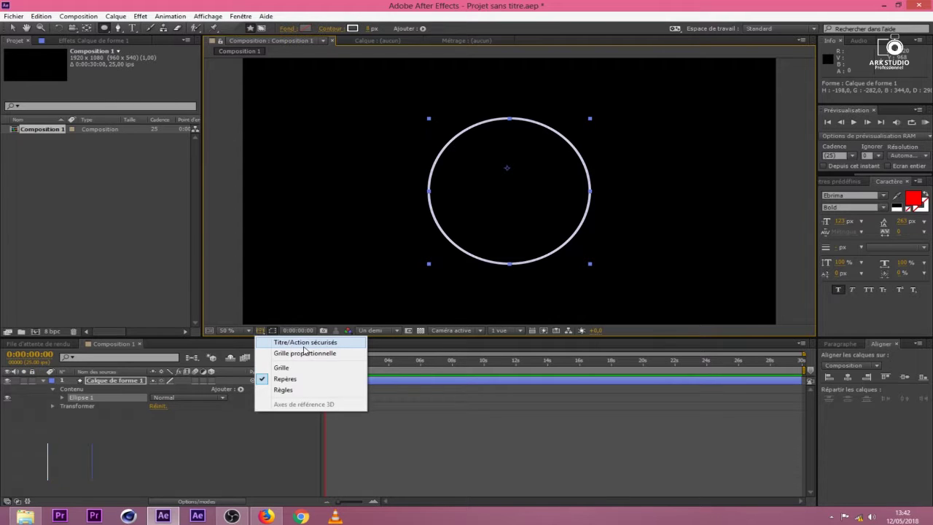
{"action": "left_click", "coordinate": [335, 342]}
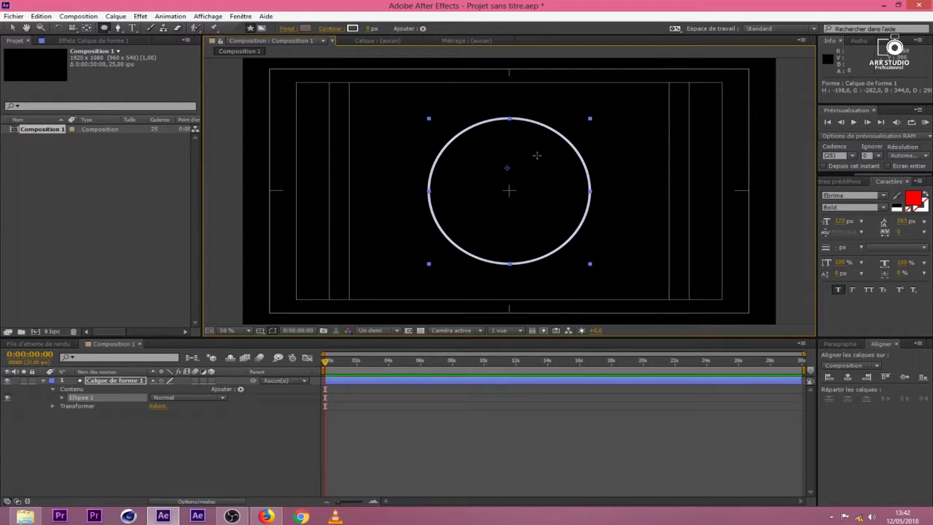
Move the shape layer's anchor point onto the centre mark of the composition with the Pan Behind tool.
{"action": "left_click", "coordinate": [407, 439]}
{"action": "left_click", "coordinate": [411, 380]}
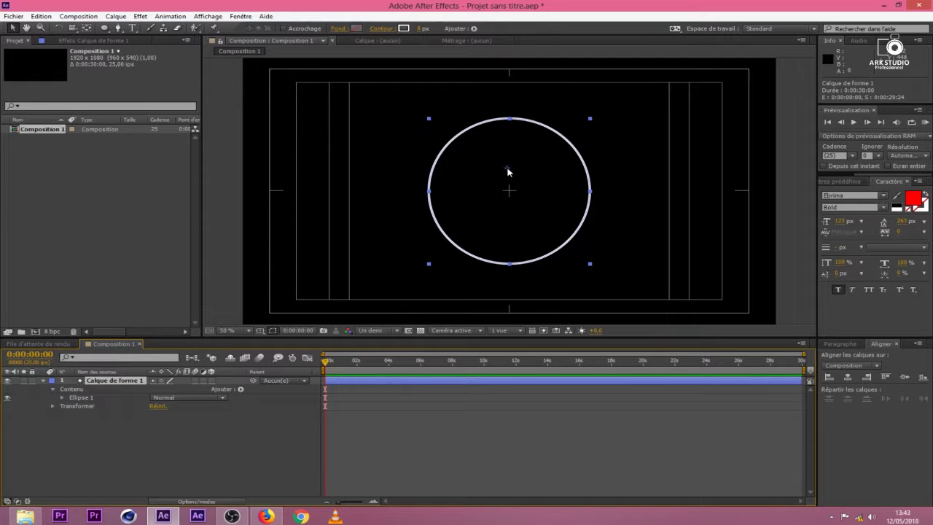
{"action": "key", "text": "y"}
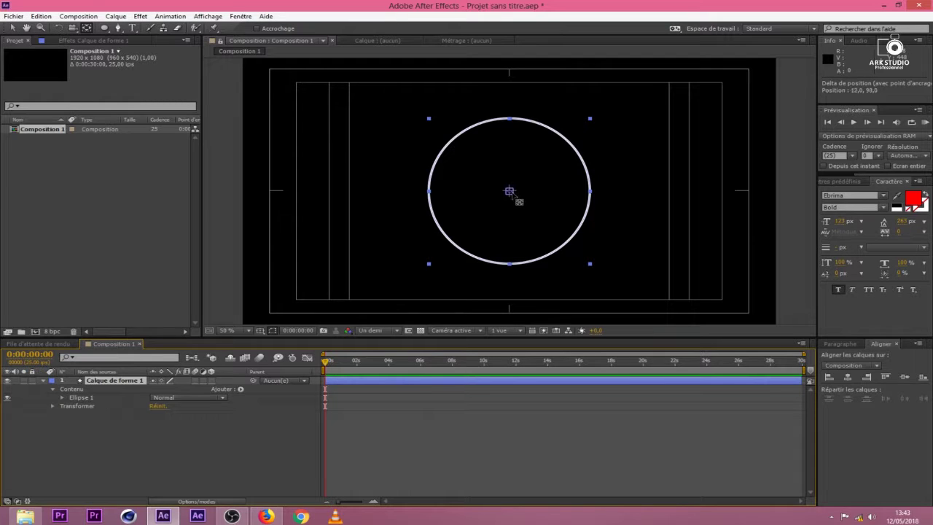
{"action": "left_click", "coordinate": [549, 402]}
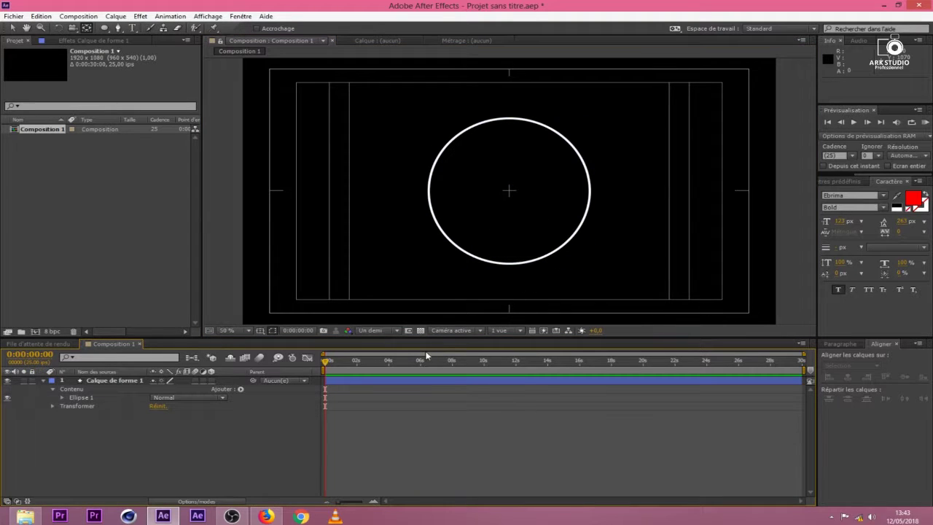
Reveal the shape layer's Scale property (Echelle) and add a keyframe for it at frame 5 (0:00:00:05).
{"action": "left_click", "coordinate": [353, 378]}
{"action": "left_click", "coordinate": [43, 381]}
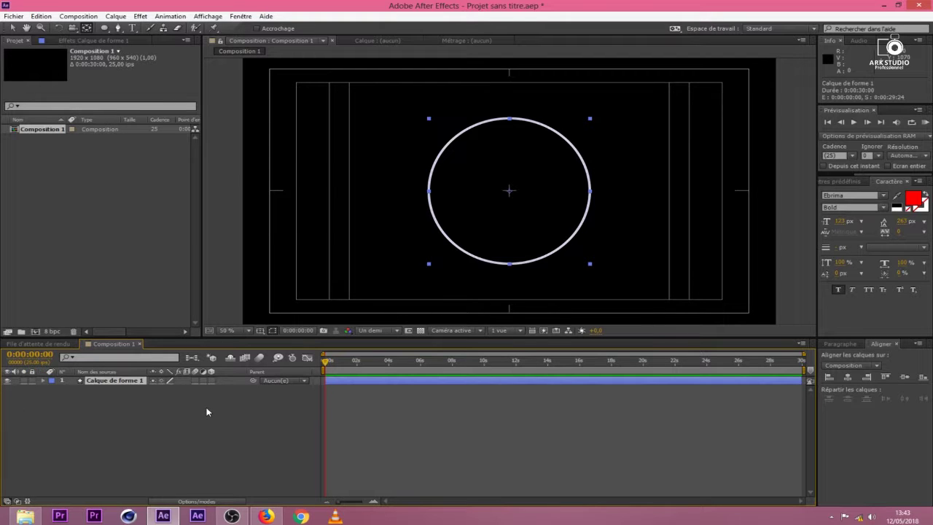
{"action": "key", "text": "s"}
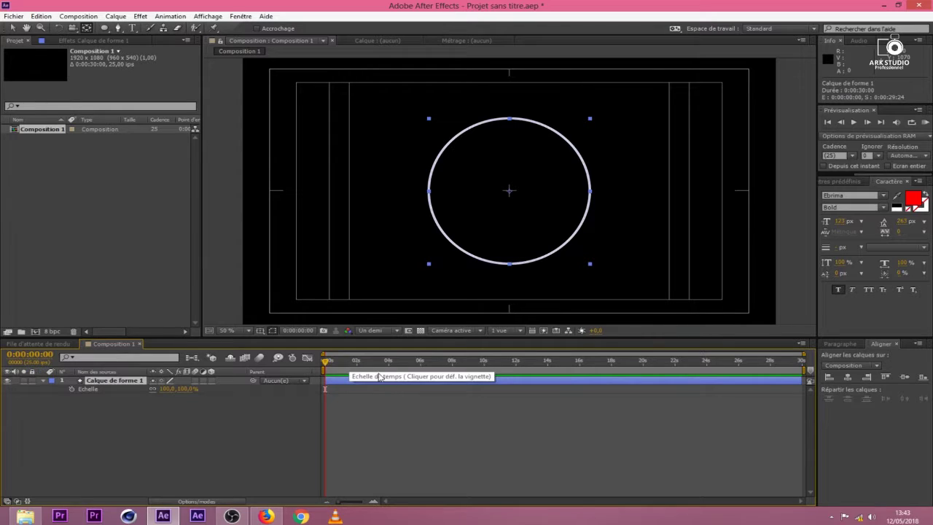
{"action": "scroll", "coordinate": [350, 377], "scroll_direction": "up", "scroll_amount": 5}
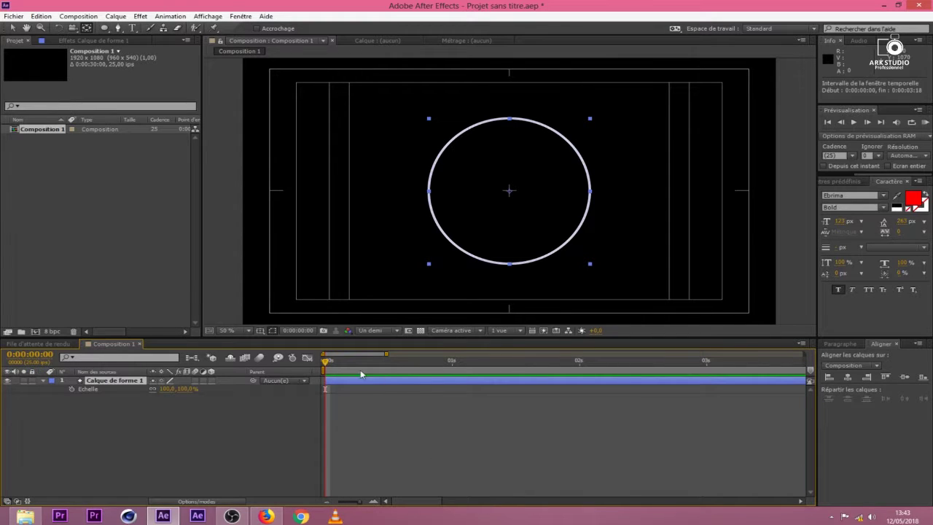
{"action": "left_click", "coordinate": [373, 501]}
{"action": "left_click", "coordinate": [373, 501]}
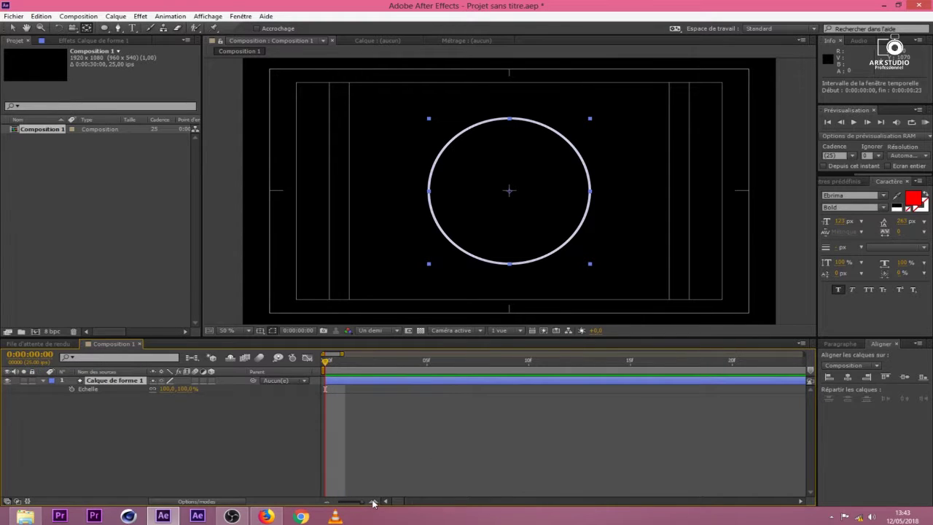
{"action": "left_click", "coordinate": [427, 368]}
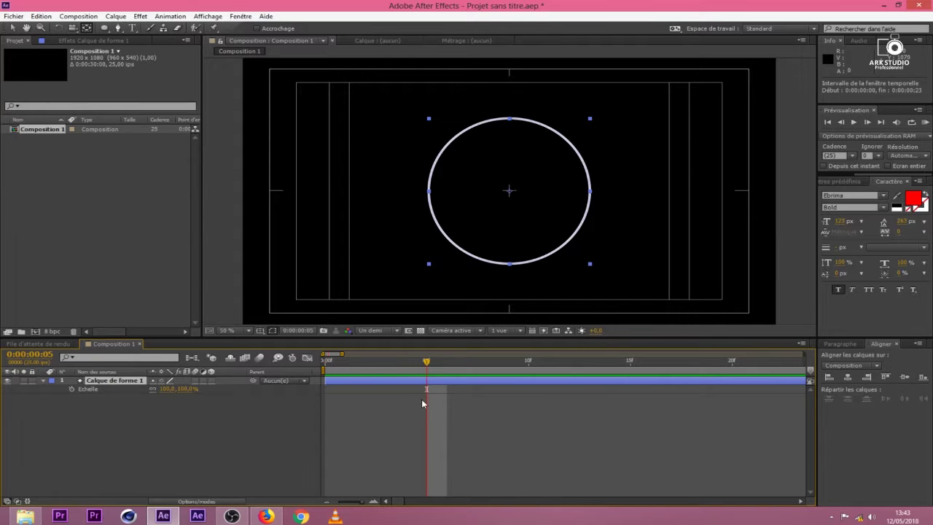
{"action": "left_click", "coordinate": [71, 388]}
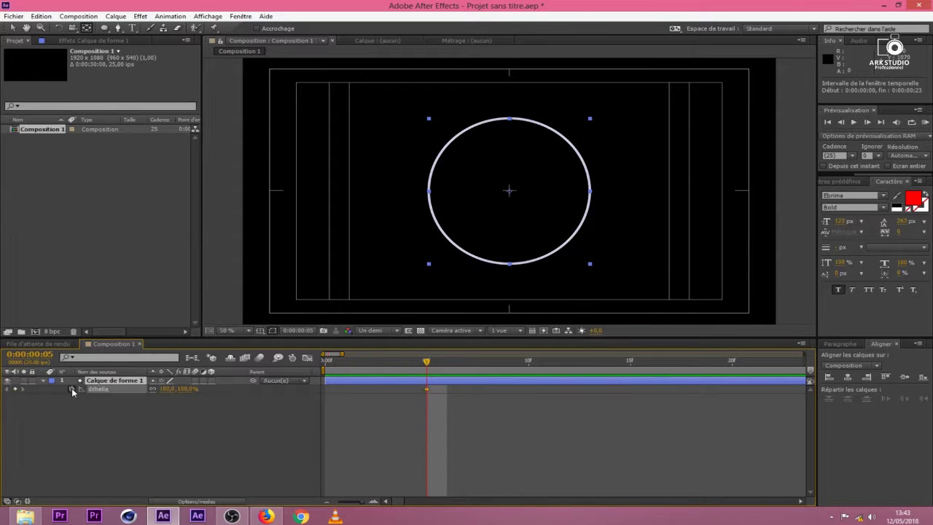
Set the shape layer's Scale to 0% at the very start of the timeline (0:00:00:00).
{"action": "left_click_drag", "start_coordinate": [427, 365], "coordinate": [228, 407]}
{"action": "left_click", "coordinate": [168, 388]}
{"action": "type", "text": "0"}
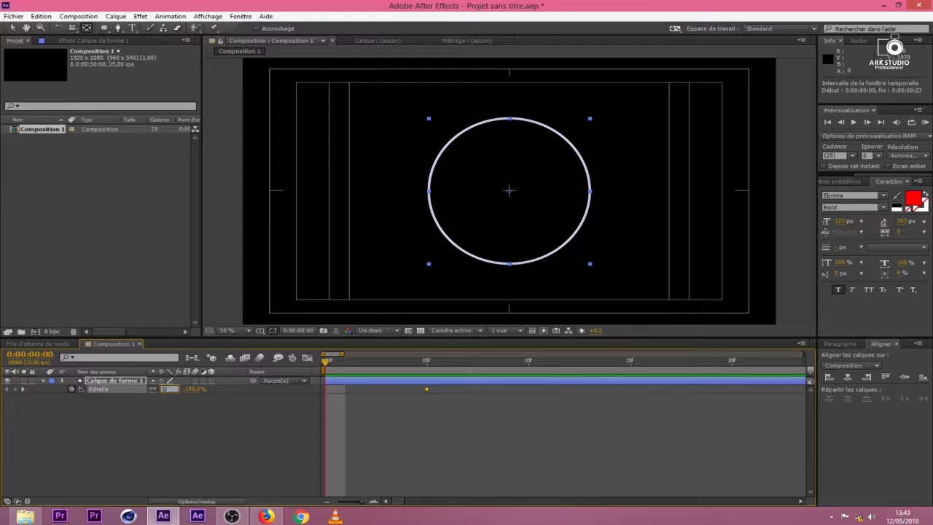
{"action": "key", "text": "Return"}
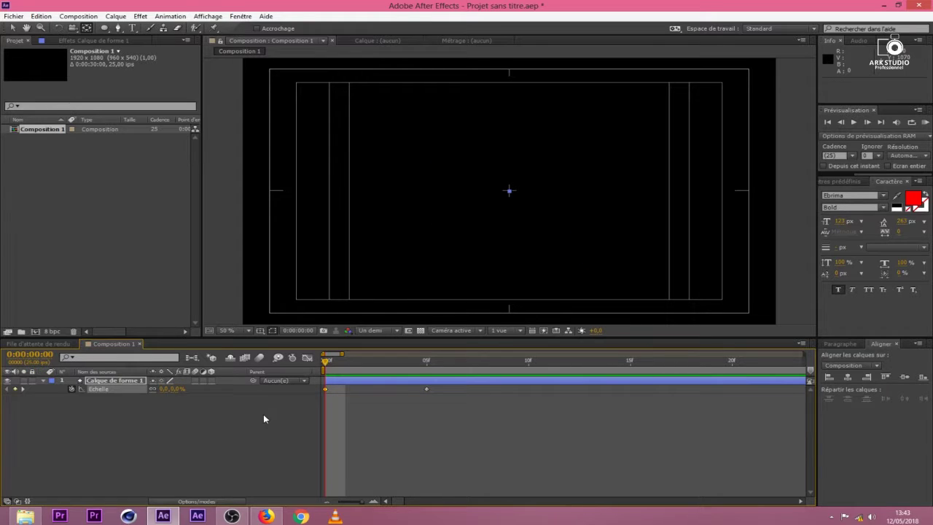
Apply Easy Ease In (Lissage à l'approche) to the Scale keyframe at frame 5.
{"action": "right_click", "coordinate": [426, 390]}
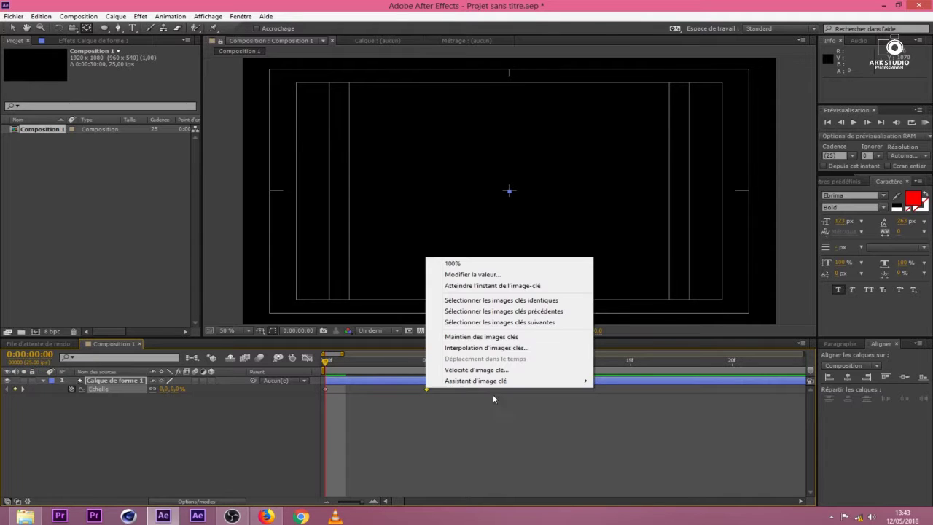
{"action": "mouse_move", "coordinate": [525, 382]}
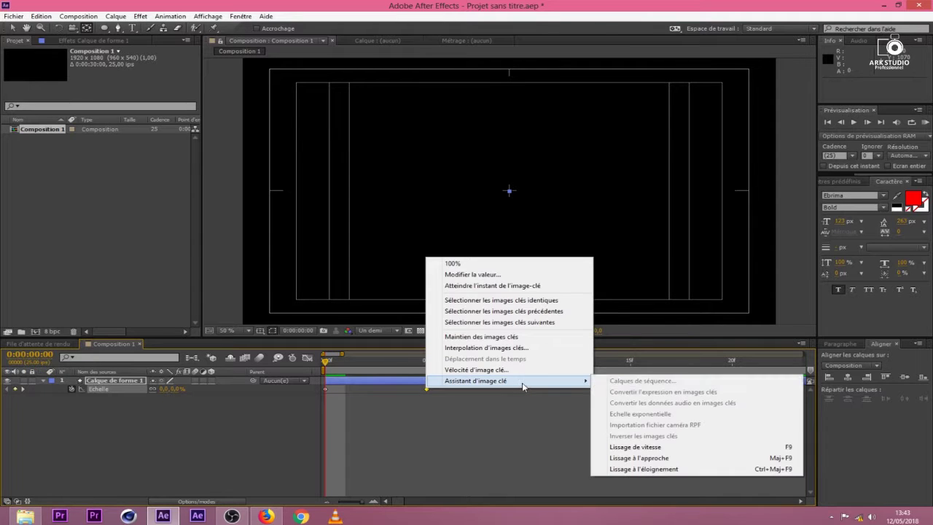
{"action": "left_click", "coordinate": [644, 460]}
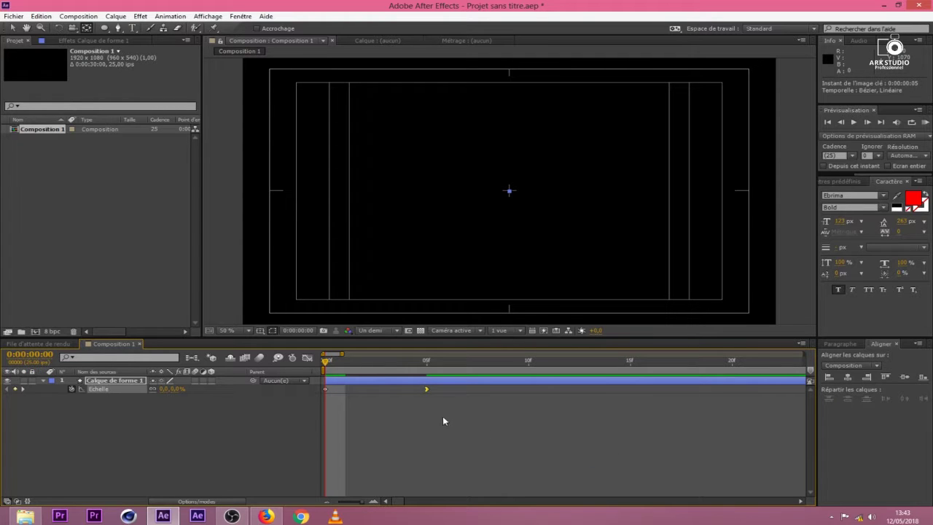
{"action": "key", "text": "minus"}
{"action": "key", "text": "minus"}
{"action": "key", "text": "minus"}
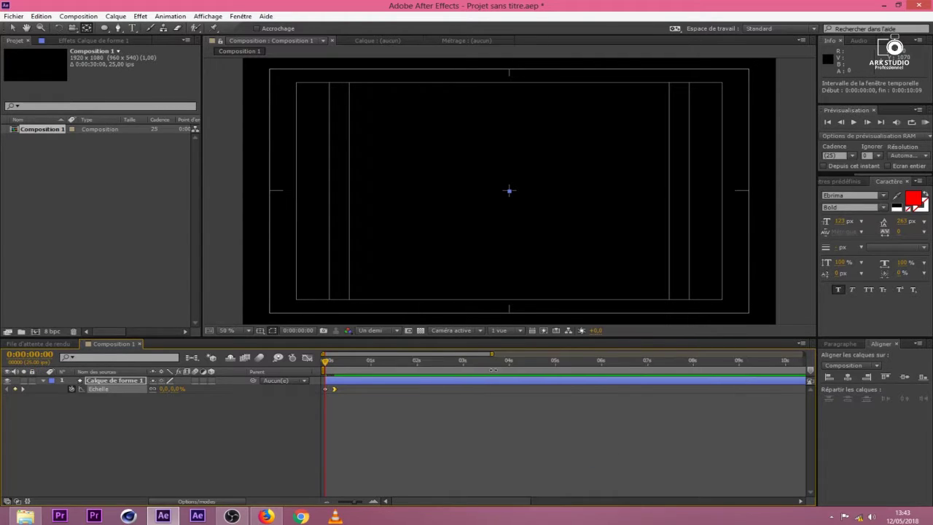
Preview the circle's scale animation and duplicate its shape layer.
{"action": "key", "text": "space"}
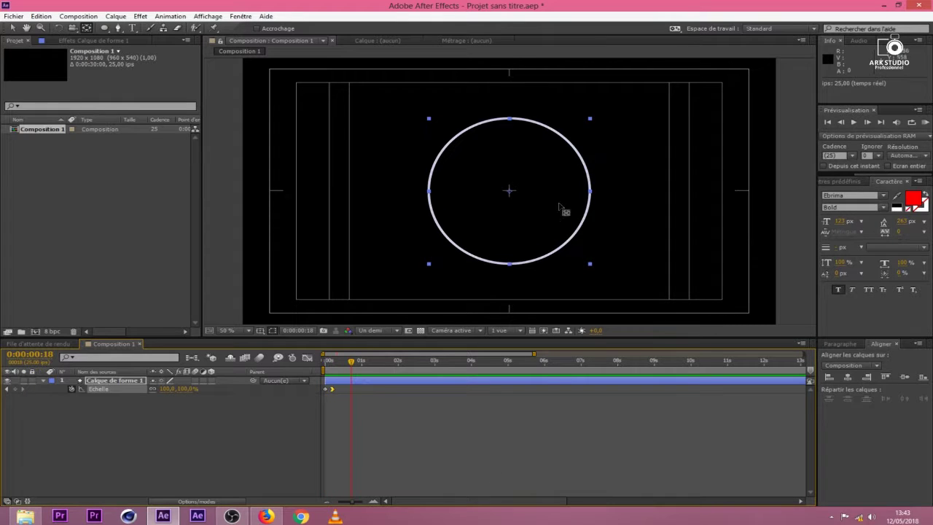
{"action": "left_click", "coordinate": [404, 390]}
{"action": "left_click", "coordinate": [419, 380]}
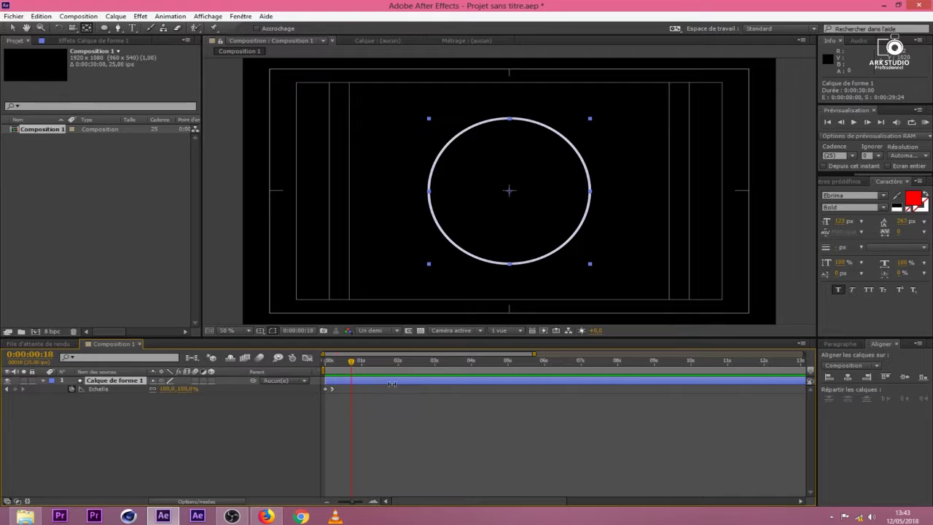
{"action": "key", "text": "ctrl+d"}
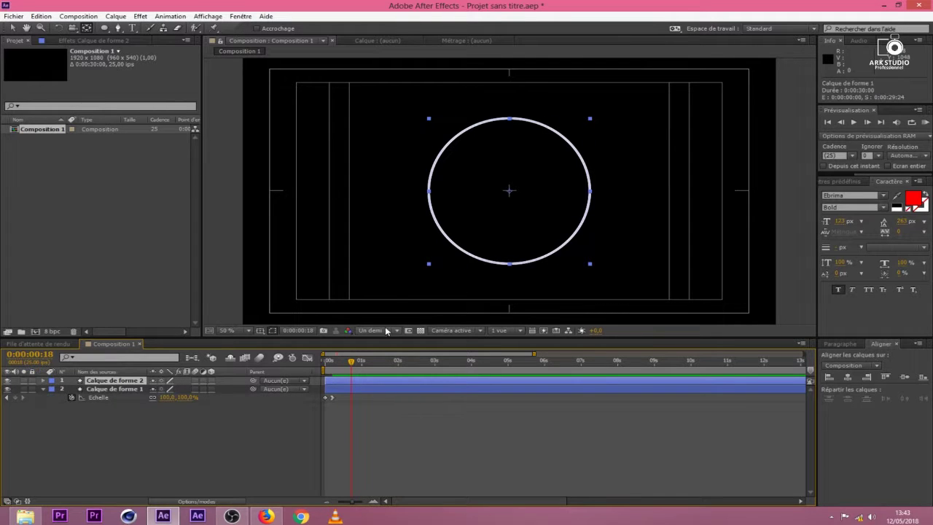
Give the duplicated circle, Calque de forme 2, a solid colour fill and set its stroke to none (Aucun).
{"action": "left_click", "coordinate": [381, 377]}
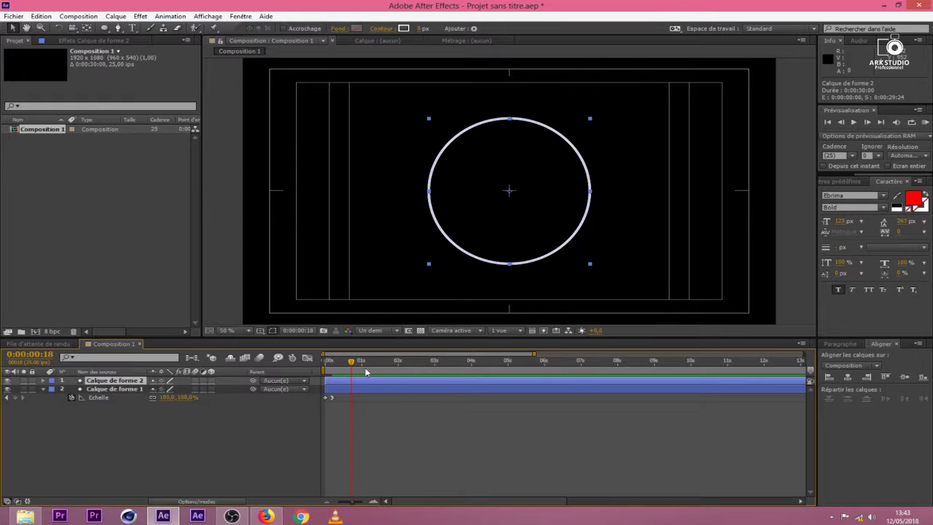
{"action": "left_click", "coordinate": [337, 29]}
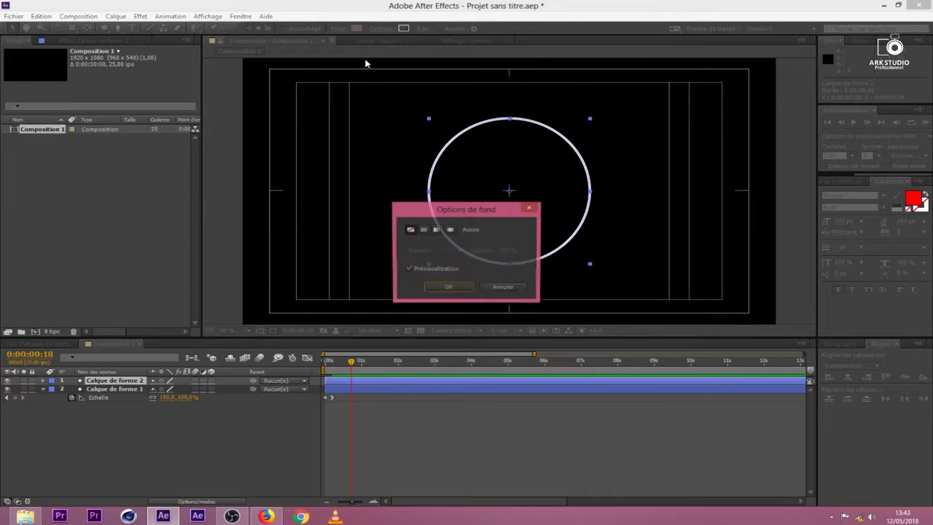
{"action": "left_click", "coordinate": [424, 230]}
{"action": "left_click", "coordinate": [447, 287]}
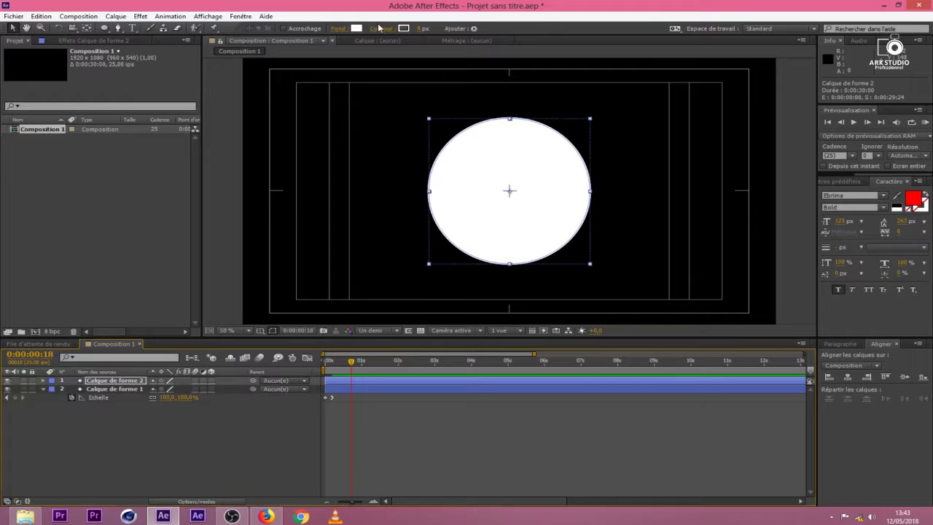
{"action": "left_click", "coordinate": [380, 28]}
{"action": "left_click", "coordinate": [410, 230]}
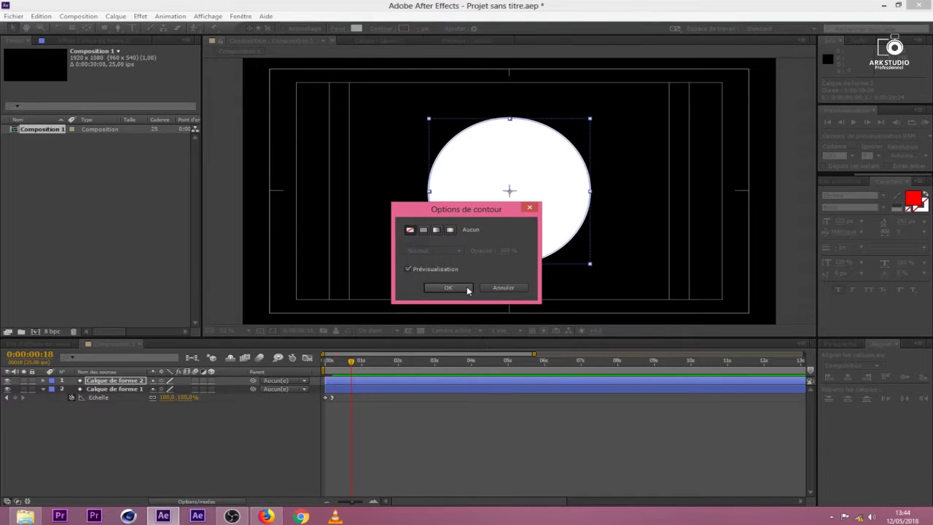
{"action": "left_click", "coordinate": [464, 286]}
Reveal the filled circle's Scale (Echelle) and set its keyframe at frame 5 to 87%.
{"action": "left_click", "coordinate": [357, 379]}
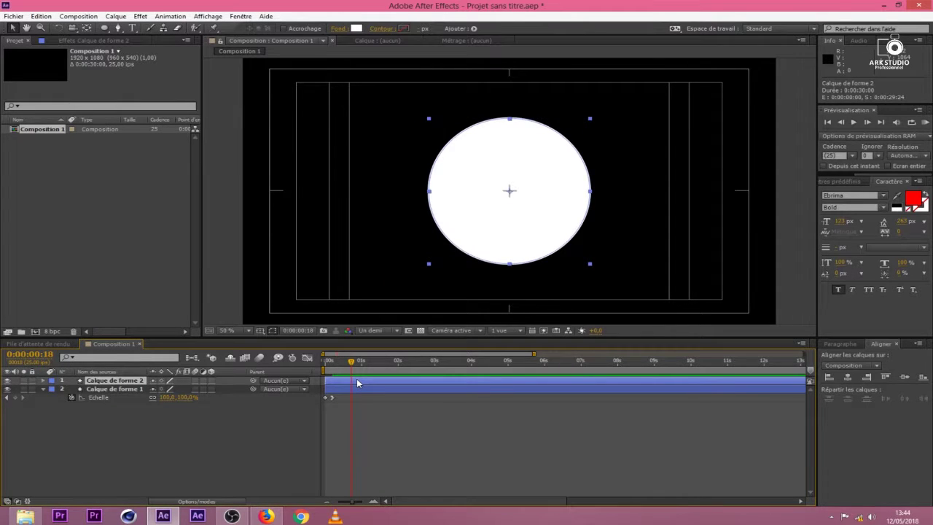
{"action": "key", "text": "s"}
{"action": "left_click", "coordinate": [331, 362]}
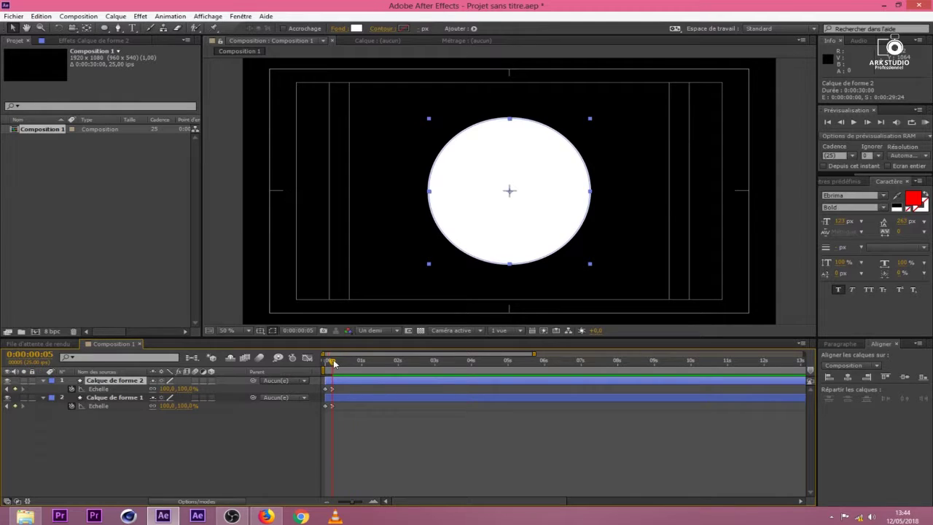
{"action": "scroll", "coordinate": [349, 390], "scroll_direction": "up", "scroll_amount": 4}
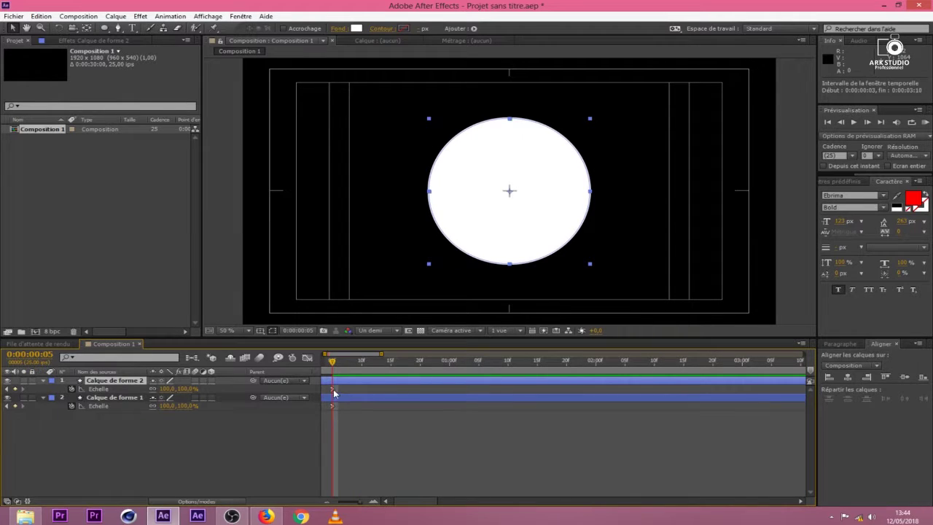
{"action": "left_click", "coordinate": [333, 389]}
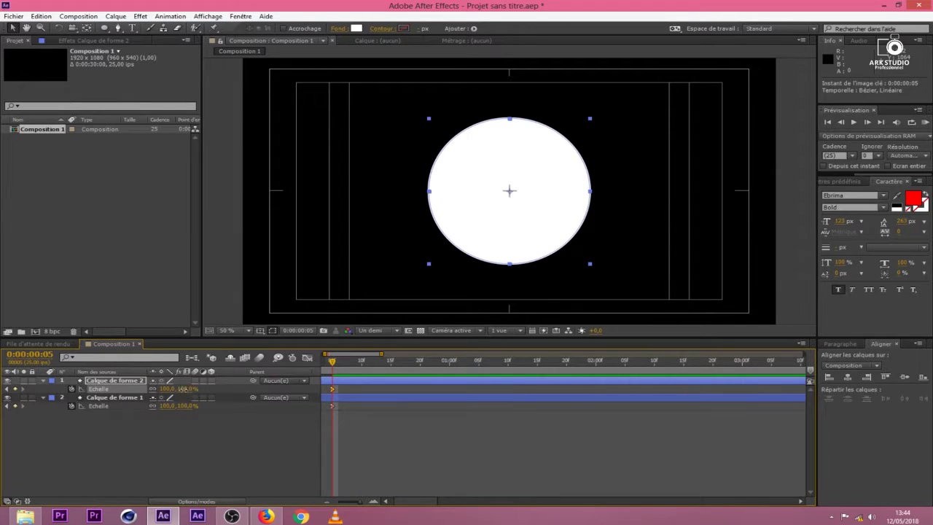
{"action": "left_click_drag", "start_coordinate": [188, 389], "coordinate": [178, 392]}
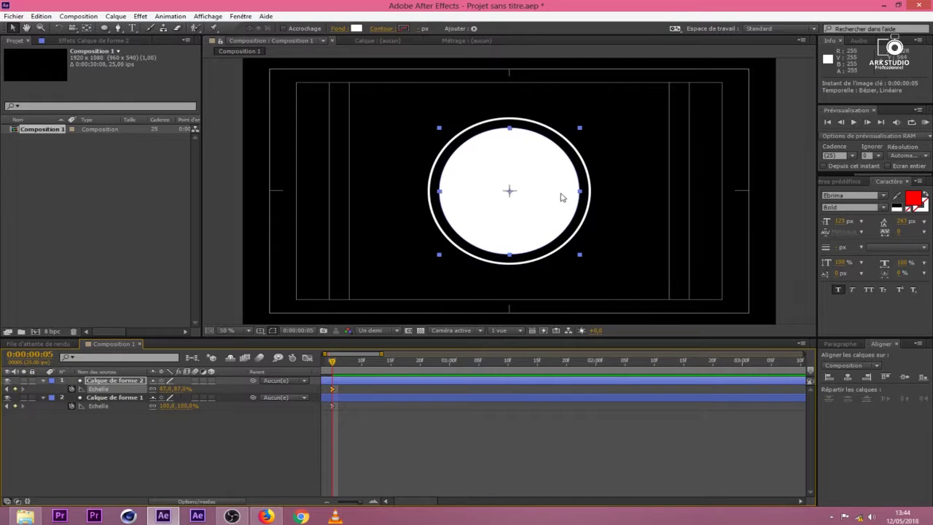
Change the inner circle's fill colour to black (000000).
{"action": "left_click", "coordinate": [357, 29]}
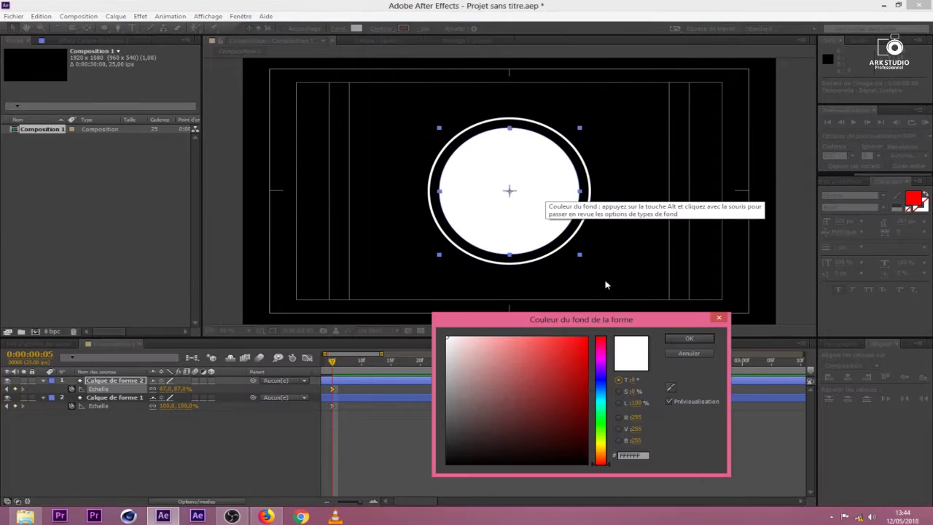
{"action": "left_click_drag", "start_coordinate": [576, 389], "coordinate": [588, 464]}
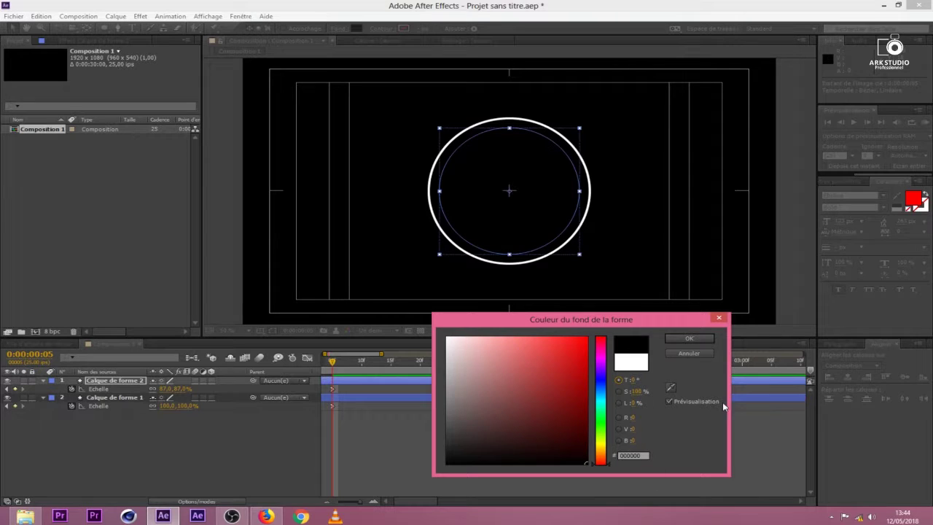
{"action": "left_click", "coordinate": [688, 339]}
{"action": "left_click", "coordinate": [583, 455]}
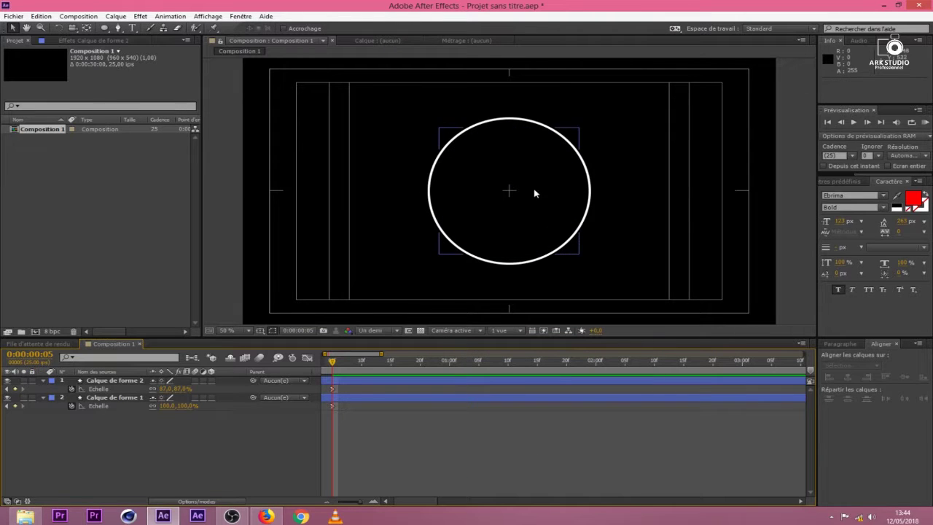
Create a 1920 x 1080 px solid layer coloured purple (BA00FF).
{"action": "left_click", "coordinate": [116, 16]}
{"action": "mouse_move", "coordinate": [234, 27]}
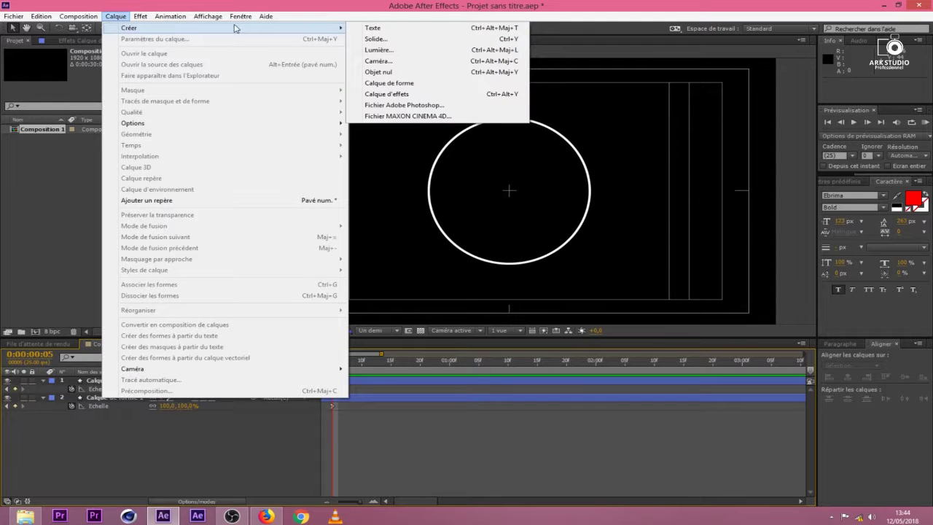
{"action": "left_click", "coordinate": [436, 40]}
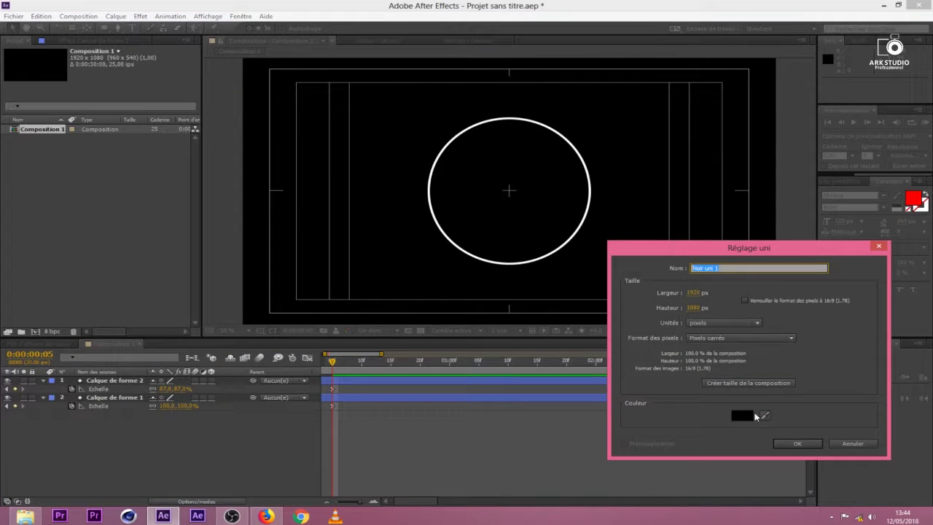
{"action": "left_click", "coordinate": [742, 415]}
{"action": "left_click", "coordinate": [446, 337]}
{"action": "left_click", "coordinate": [602, 369]}
{"action": "left_click", "coordinate": [586, 338]}
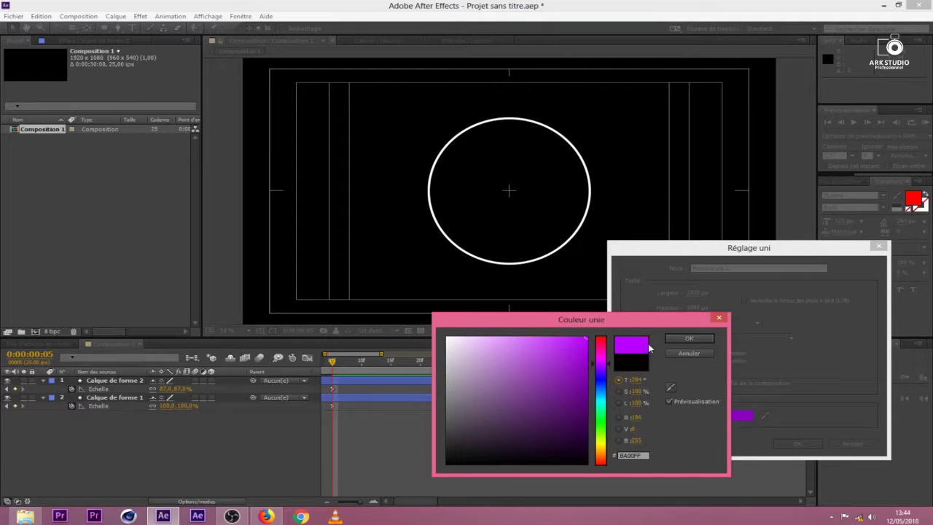
{"action": "left_click", "coordinate": [689, 338]}
{"action": "left_click", "coordinate": [796, 443]}
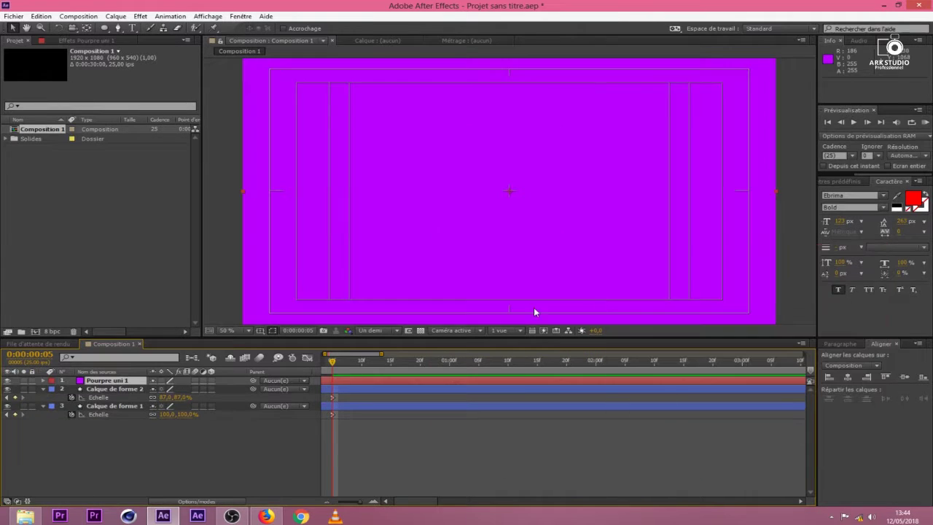
Move the purple solid beneath both circle layers and rename it AR.
{"action": "left_click_drag", "start_coordinate": [107, 382], "coordinate": [113, 427]}
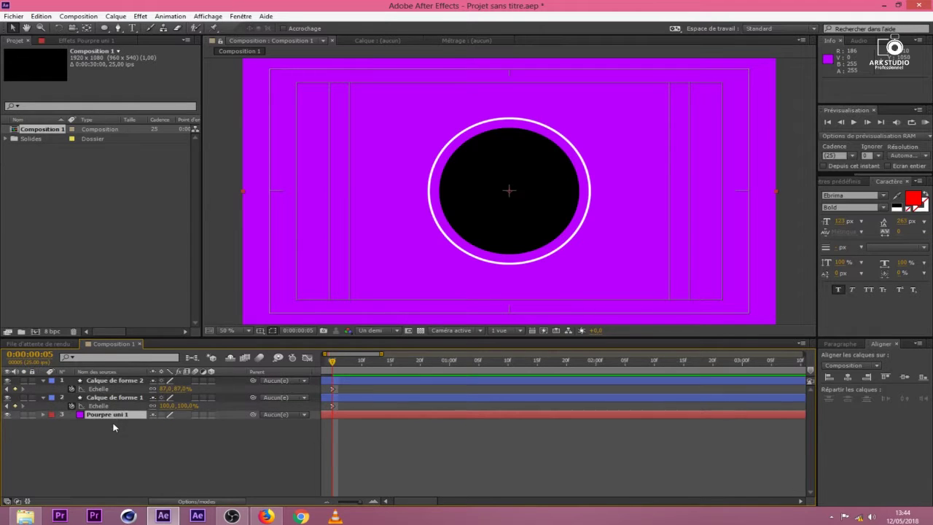
{"action": "key", "text": "Return"}
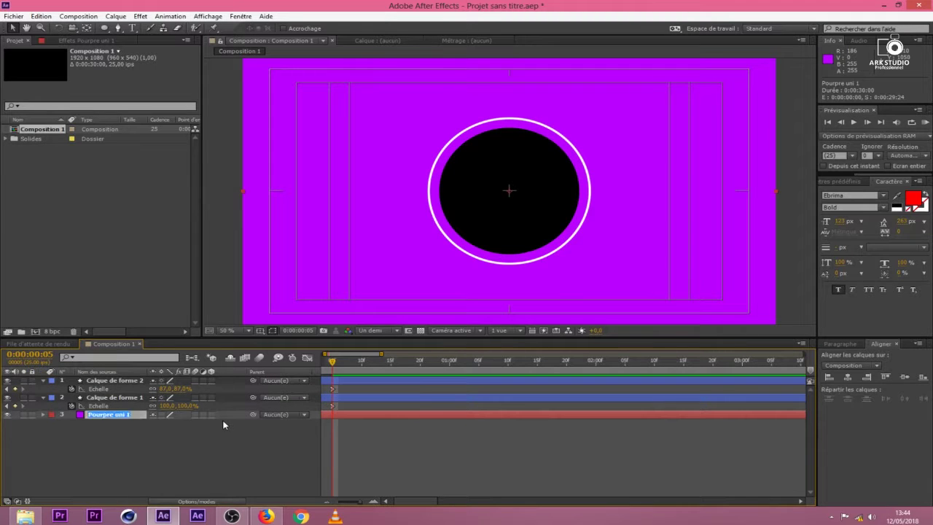
{"action": "type", "text": "B"}
{"action": "type", "text": "R"}
{"action": "key", "text": "Return"}
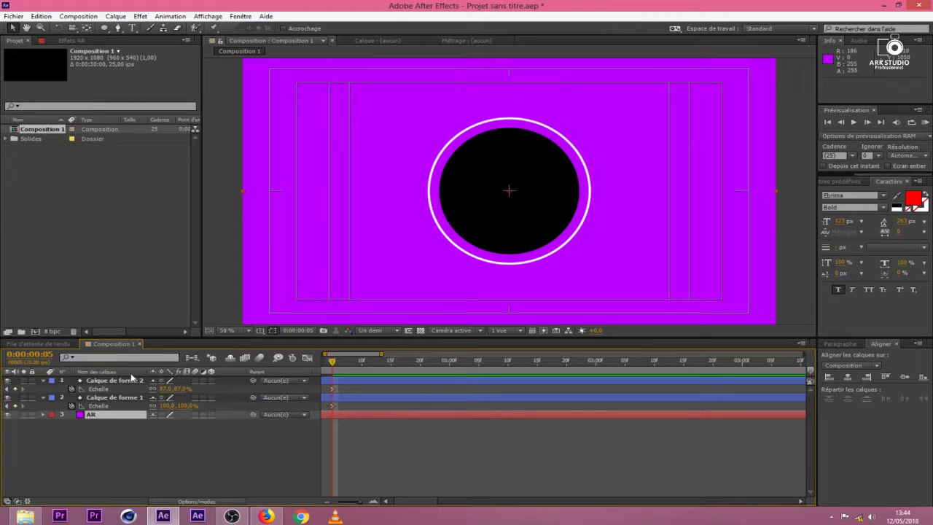
Preview the two circles' scale animation from the start of the timeline.
{"action": "left_click_drag", "start_coordinate": [415, 501], "coordinate": [393, 501]}
{"action": "key", "text": "Home"}
{"action": "key", "text": "space"}
{"action": "key", "text": "space"}
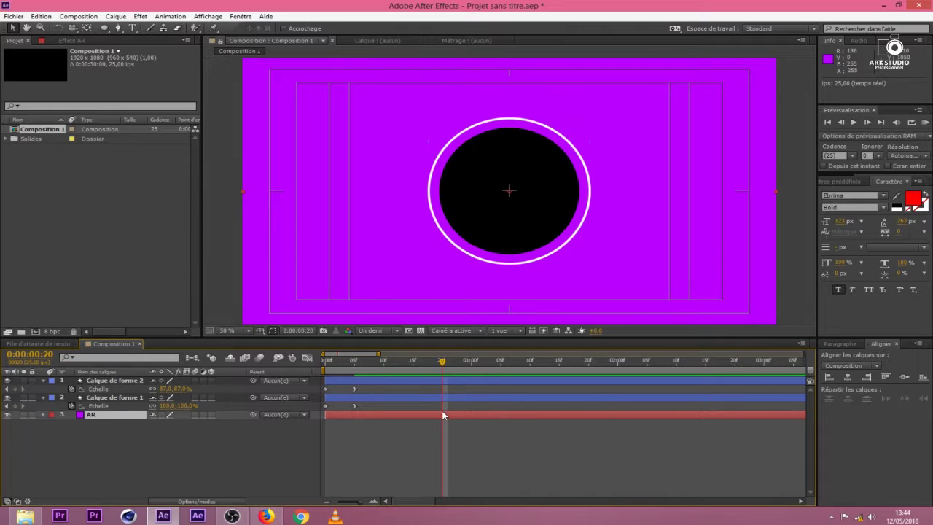
{"action": "key", "text": "space"}
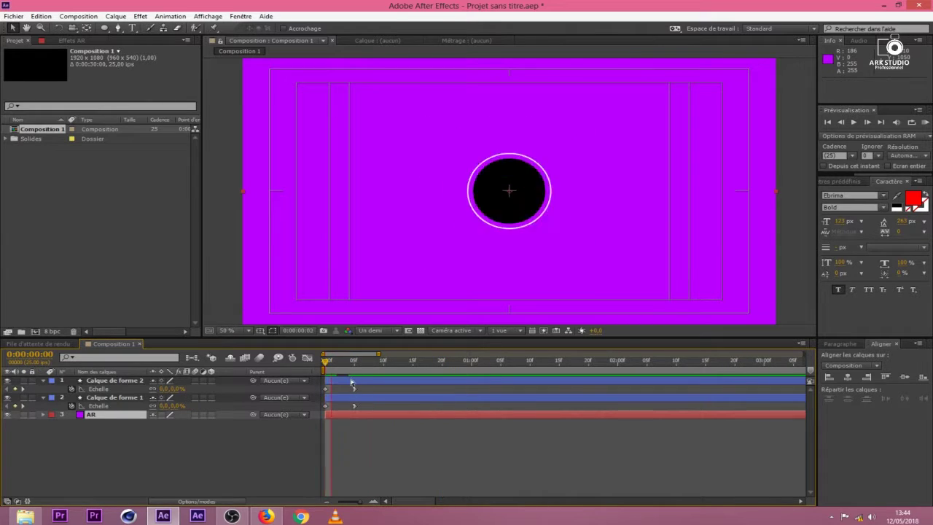
{"action": "left_click", "coordinate": [385, 438]}
Shift the outlined circle's layer, Calque de forme 1, two frames later to start at 0:00:00:02, and check the offset at frame 8.
{"action": "left_click_drag", "start_coordinate": [346, 361], "coordinate": [364, 375]}
{"action": "left_click", "coordinate": [379, 380]}
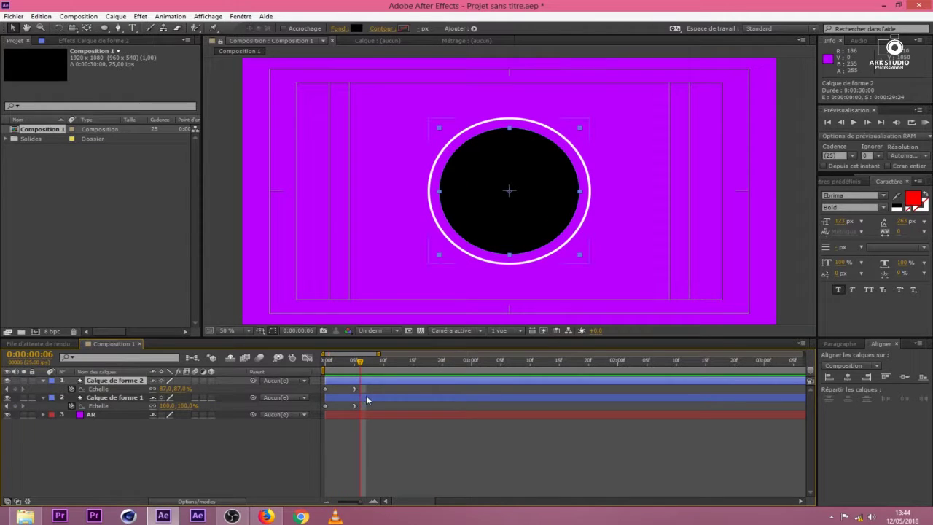
{"action": "left_click", "coordinate": [372, 397]}
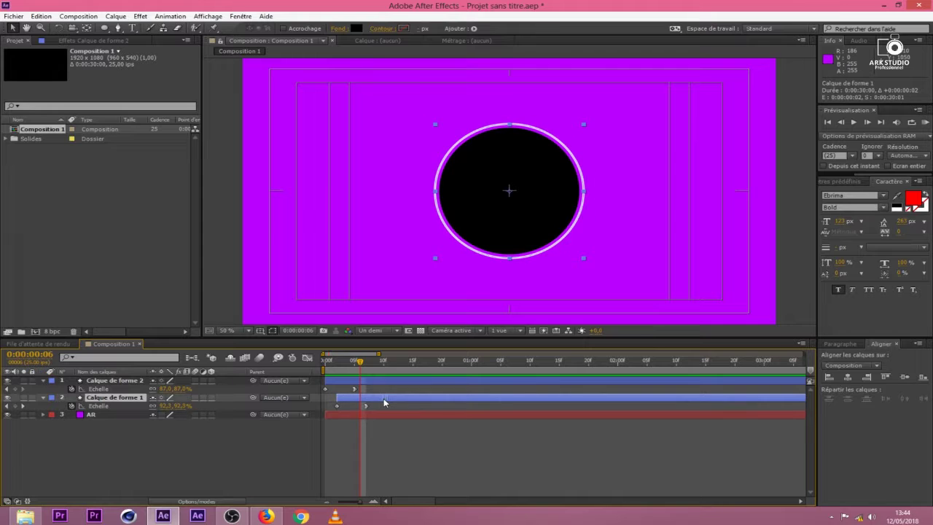
{"action": "mouse_move", "coordinate": [360, 362]}
{"action": "left_mouse_down"}
{"action": "mouse_move", "coordinate": [326, 363]}
{"action": "mouse_move", "coordinate": [373, 364]}
{"action": "left_mouse_up"}
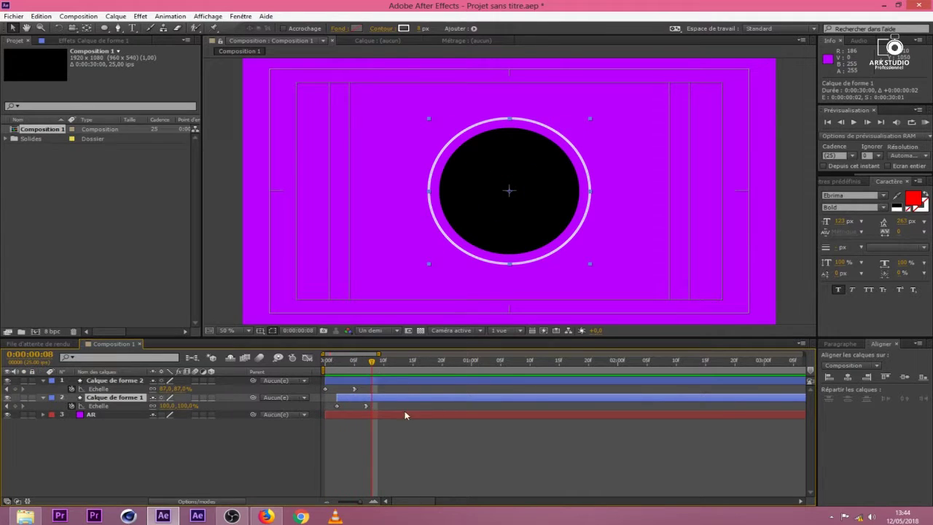
Duplicate the outlined circle's layer and shift Calque de forme 1 to start at frame 4 (0:00:00:04).
{"action": "left_click", "coordinate": [393, 399]}
{"action": "key", "text": "ctrl+d"}
{"action": "left_click_drag", "start_coordinate": [367, 407], "coordinate": [380, 412]}
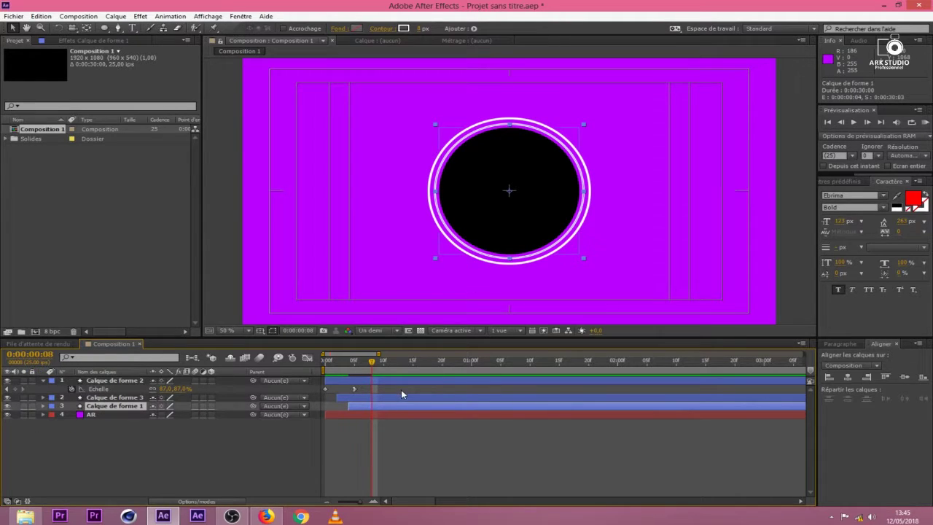
Set Calque de forme 1's Scale keyframe at frame 9 to 79% and move the layer to the top of the stack.
{"action": "left_click", "coordinate": [379, 372]}
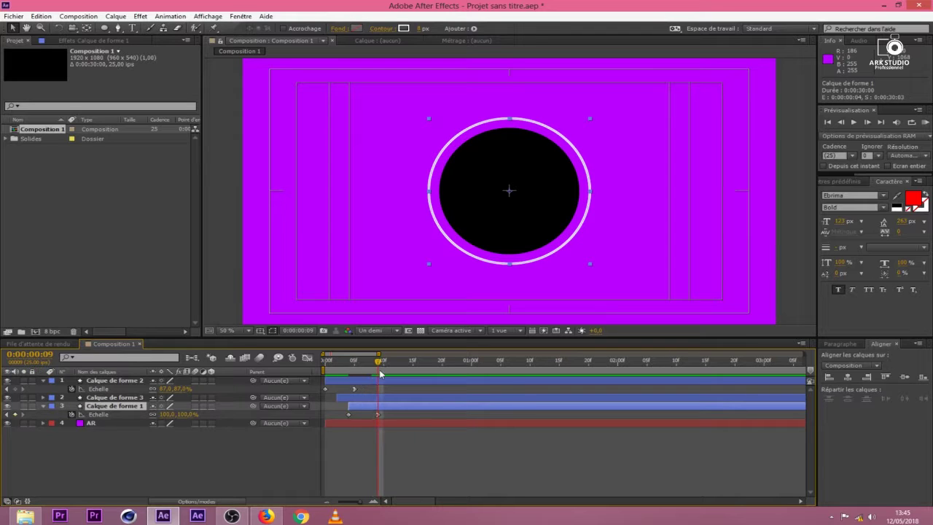
{"action": "left_click", "coordinate": [378, 416]}
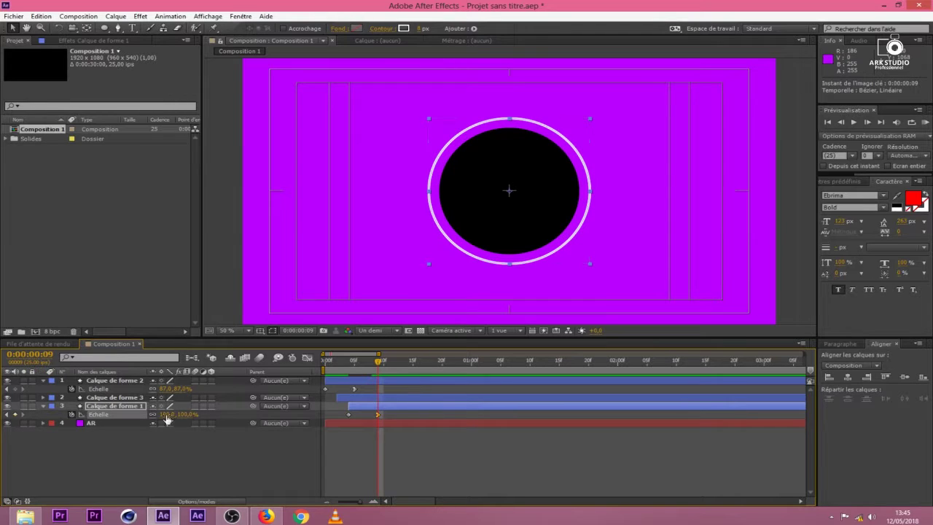
{"action": "left_click_drag", "start_coordinate": [184, 420], "coordinate": [176, 418]}
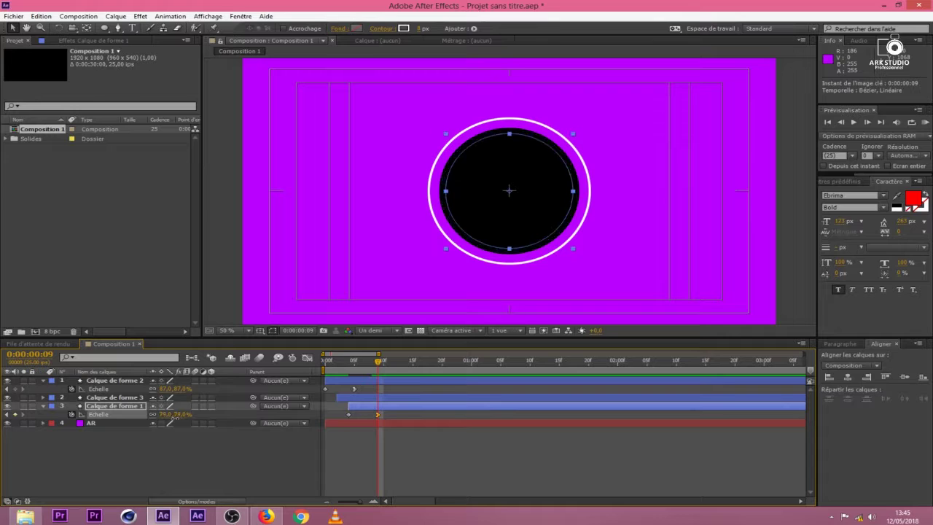
{"action": "left_click_drag", "start_coordinate": [88, 406], "coordinate": [114, 377]}
Make Calque de forme 1's Contour 1 stroke dashed by adding a dash, a gap and a second dash, each 10.
{"action": "key", "text": "period"}
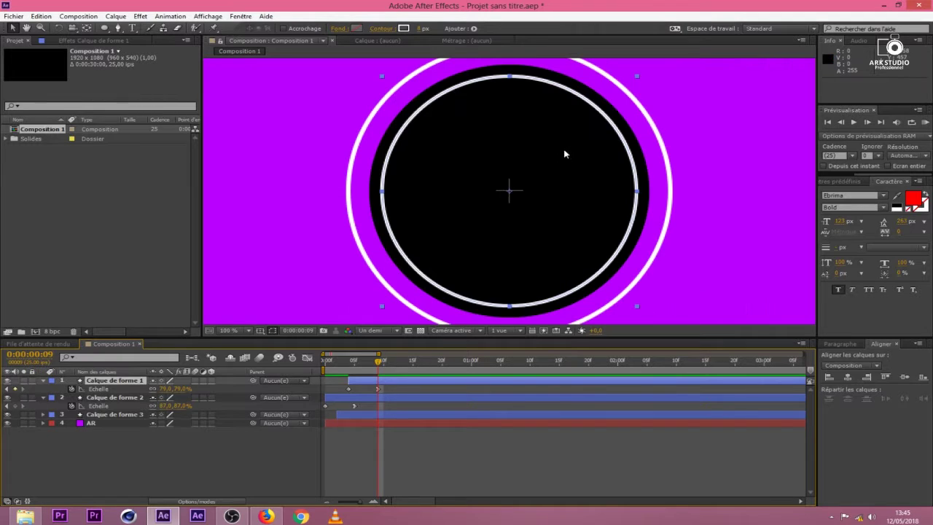
{"action": "left_click", "coordinate": [43, 380]}
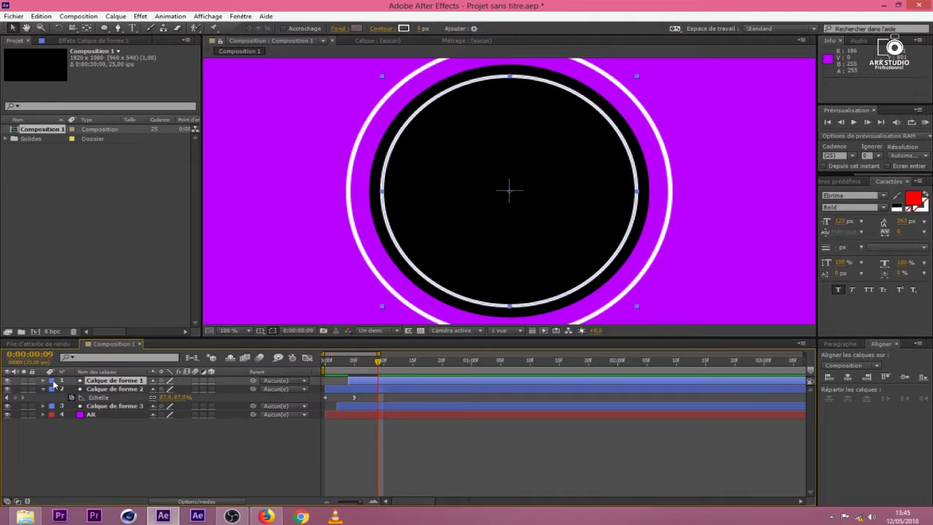
{"action": "left_click", "coordinate": [43, 381]}
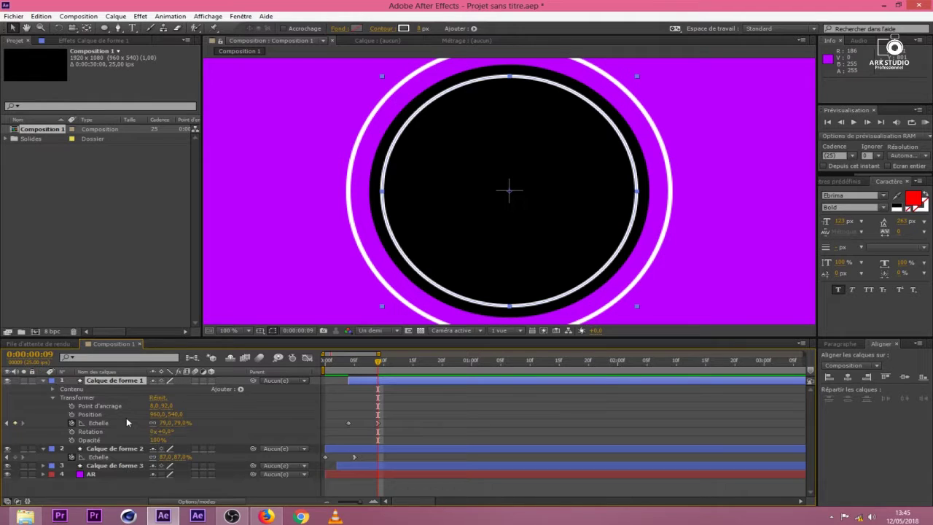
{"action": "left_click", "coordinate": [53, 389]}
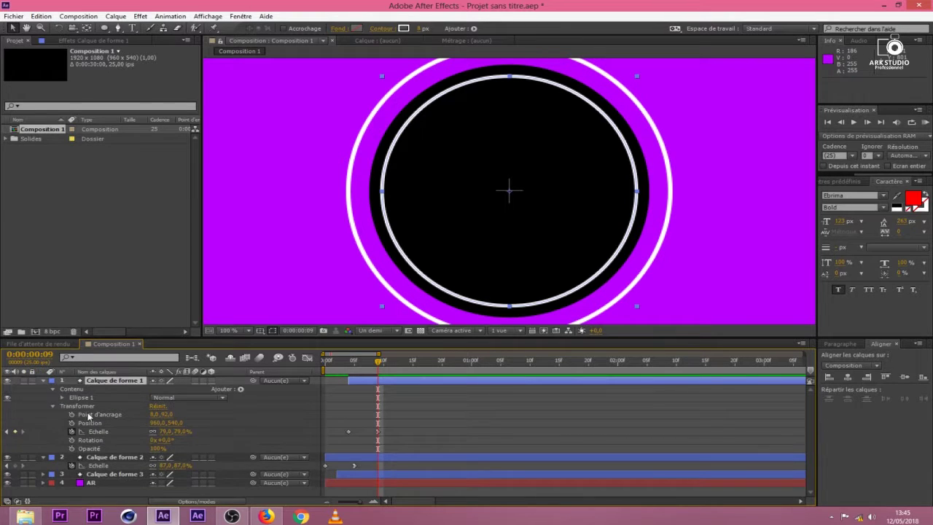
{"action": "left_click", "coordinate": [53, 406]}
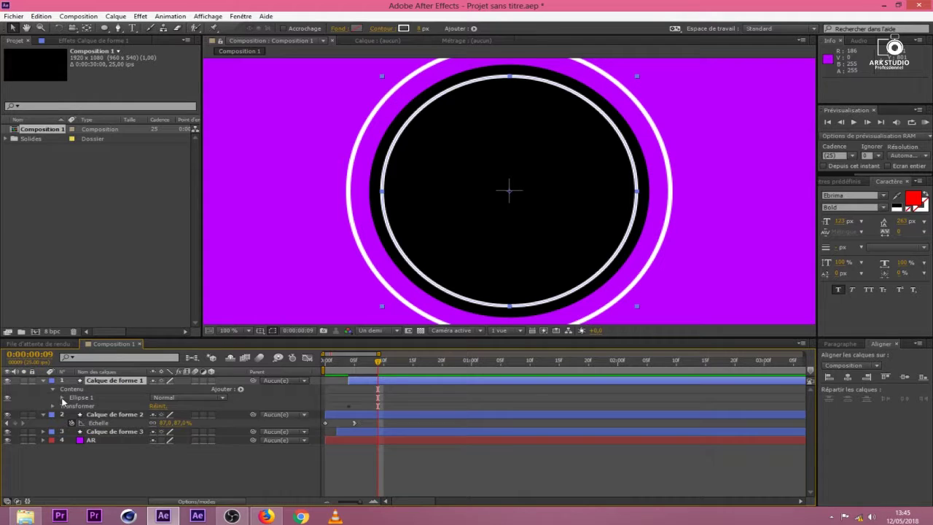
{"action": "left_click", "coordinate": [62, 398]}
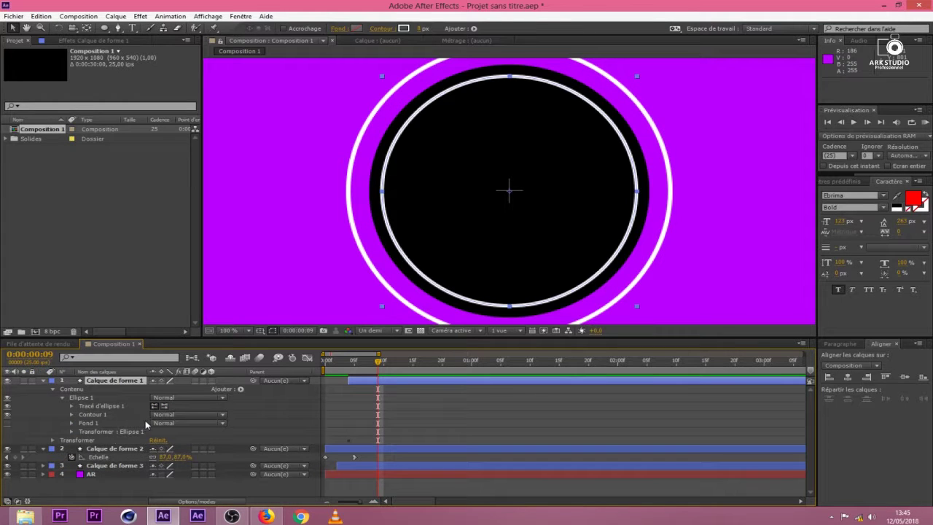
{"action": "left_click", "coordinate": [72, 414]}
{"action": "scroll", "coordinate": [271, 460], "scroll_direction": "down", "scroll_amount": 1}
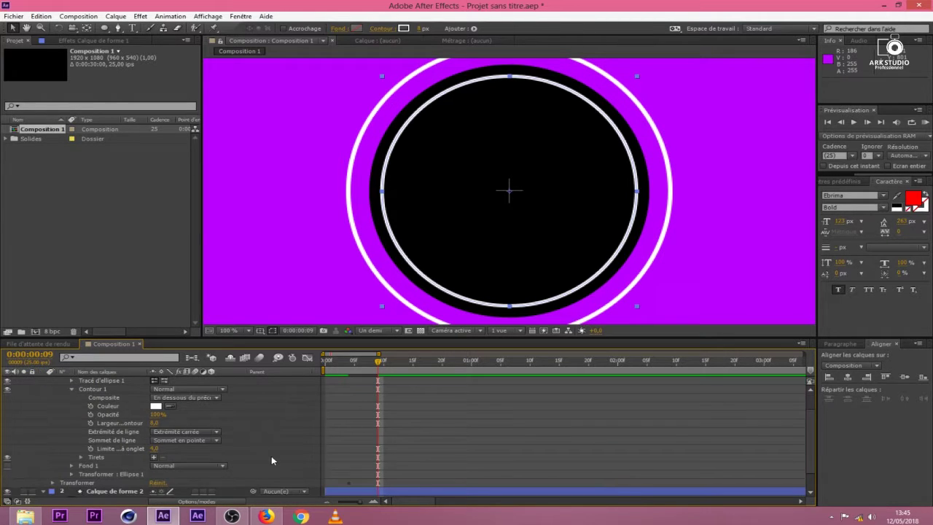
{"action": "left_click", "coordinate": [155, 458]}
{"action": "left_click", "coordinate": [154, 459]}
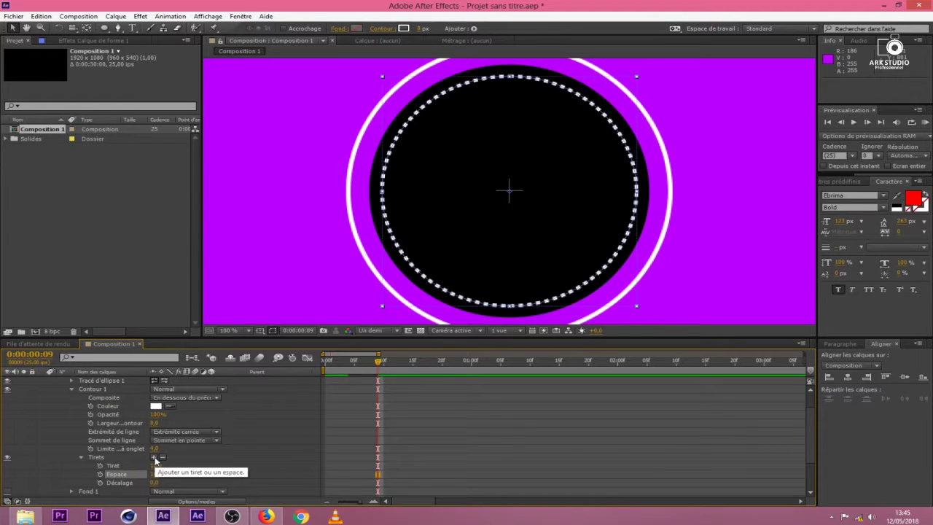
{"action": "left_click", "coordinate": [154, 459]}
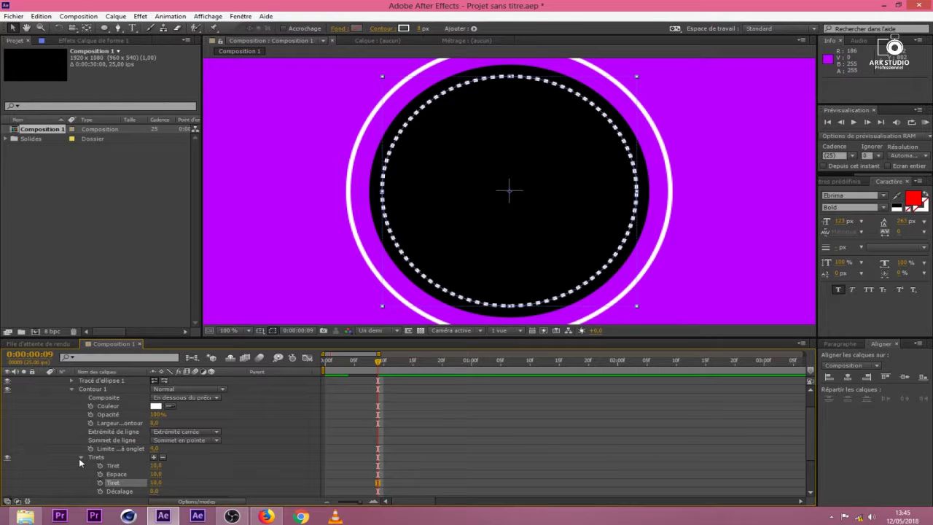
{"action": "mouse_move", "coordinate": [156, 483]}
{"action": "left_mouse_down"}
{"action": "mouse_move", "coordinate": [189, 478]}
{"action": "mouse_move", "coordinate": [156, 485]}
{"action": "left_mouse_up"}
{"action": "left_click", "coordinate": [81, 457]}
{"action": "left_click", "coordinate": [73, 389]}
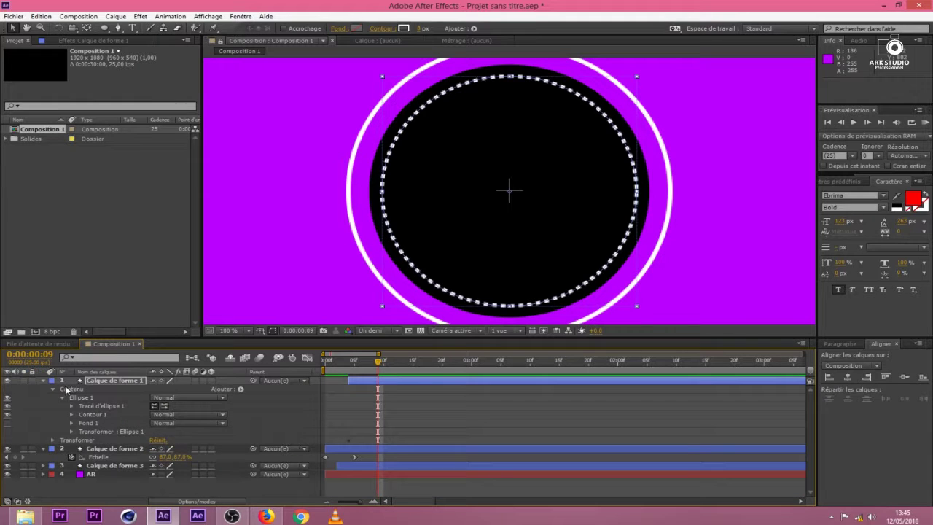
Add Trim Paths (Raccorder les tracés) to Calque de forme 1 with the current time at its last Scale keyframe, frame 9.
{"action": "key", "text": "space"}
{"action": "left_click", "coordinate": [384, 381]}
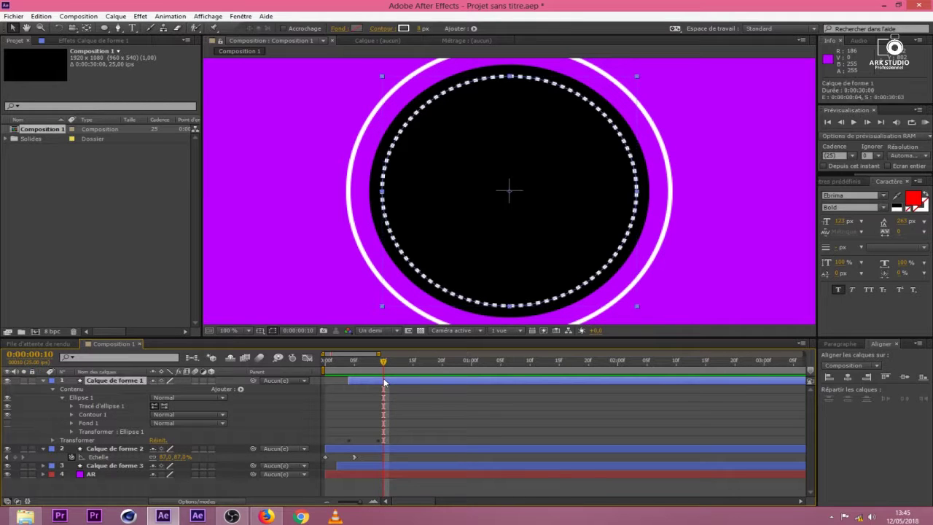
{"action": "key", "text": "s"}
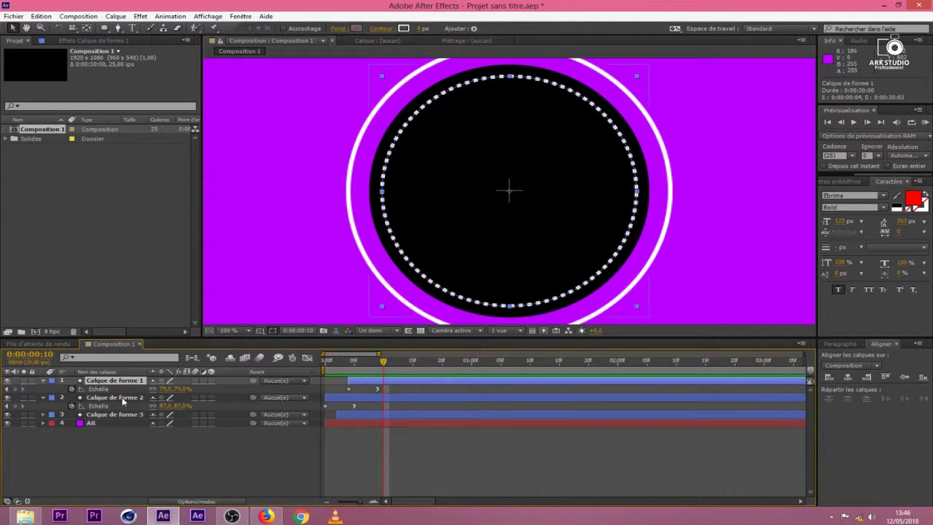
{"action": "left_click_drag", "start_coordinate": [383, 366], "coordinate": [378, 366]}
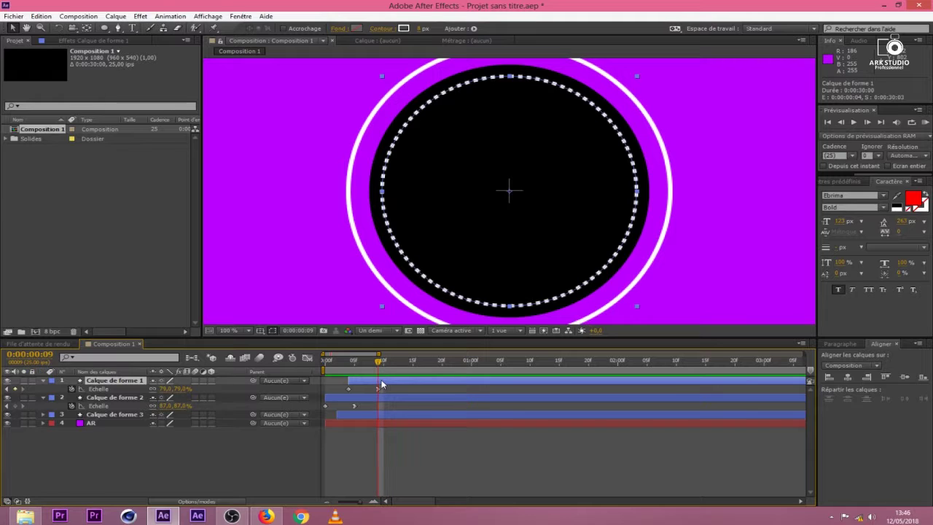
{"action": "left_click", "coordinate": [43, 380]}
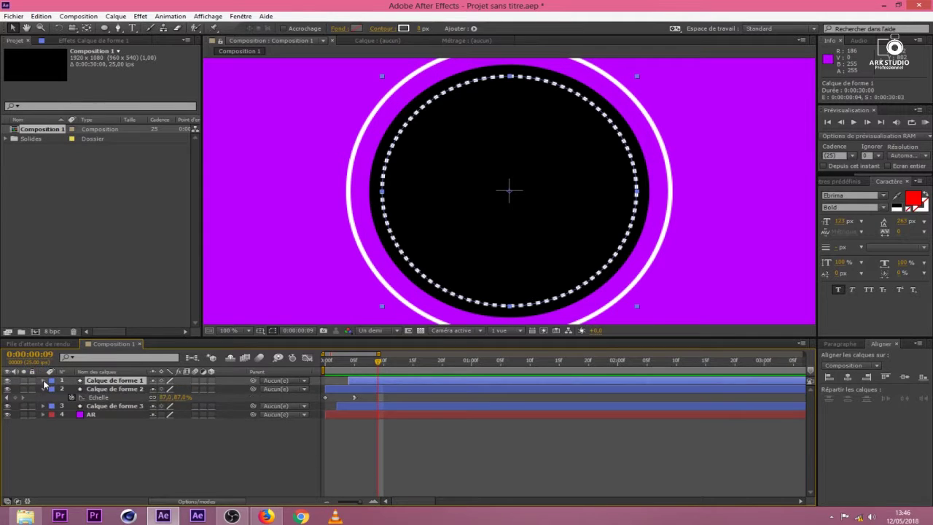
{"action": "left_click", "coordinate": [53, 398]}
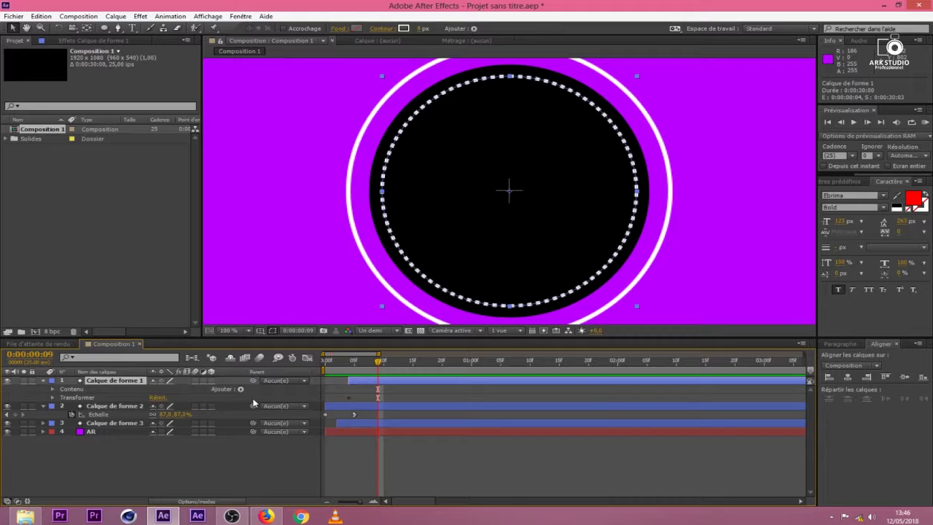
{"action": "left_click", "coordinate": [241, 389]}
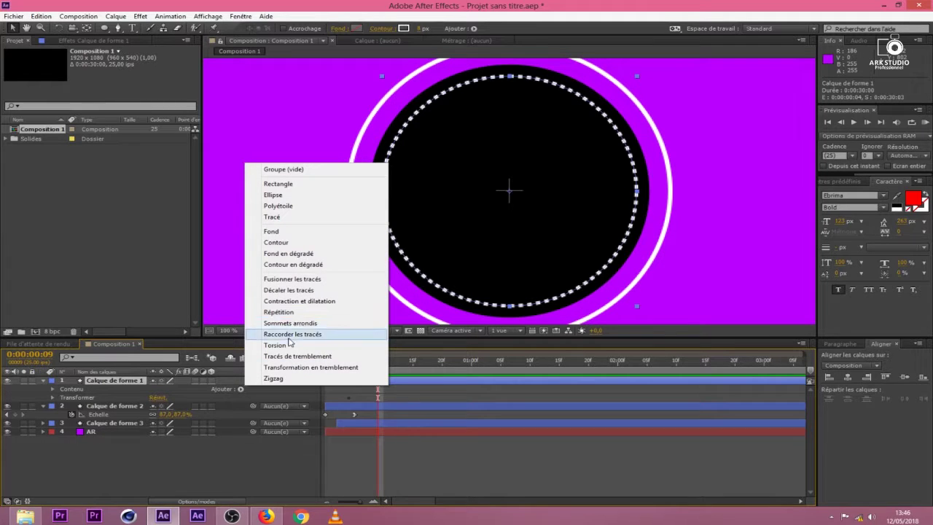
{"action": "left_click", "coordinate": [296, 334]}
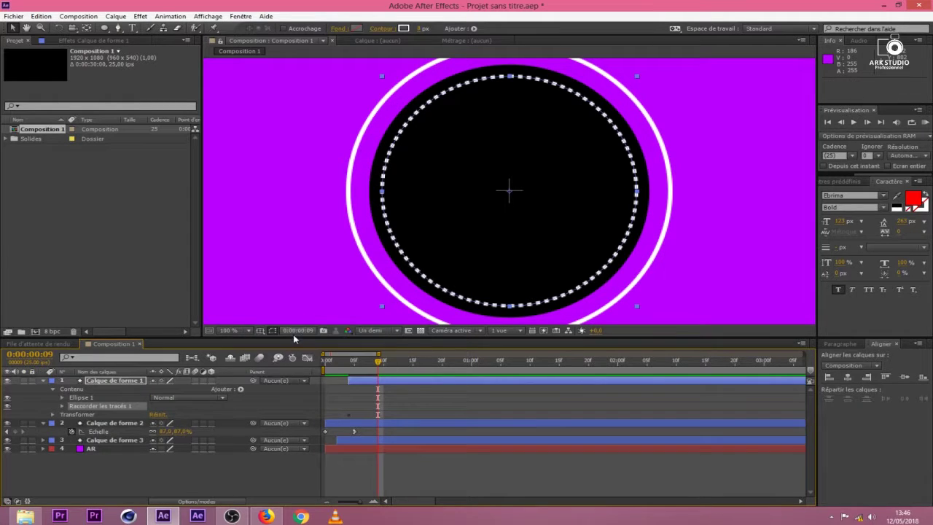
Keyframe the Trim Paths Fin value of Calque de forme 1 at 0% on frame 9 and 100% on frame 20.
{"action": "left_click", "coordinate": [63, 407]}
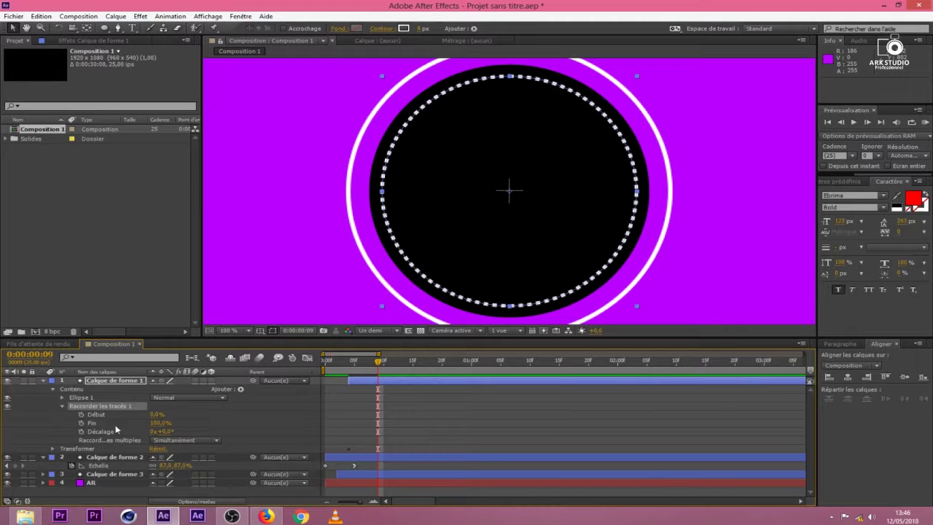
{"action": "mouse_move", "coordinate": [157, 423]}
{"action": "left_mouse_down"}
{"action": "mouse_move", "coordinate": [95, 423]}
{"action": "mouse_move", "coordinate": [114, 439]}
{"action": "left_mouse_up"}
{"action": "left_click", "coordinate": [81, 423]}
{"action": "left_click_drag", "start_coordinate": [379, 364], "coordinate": [441, 376]}
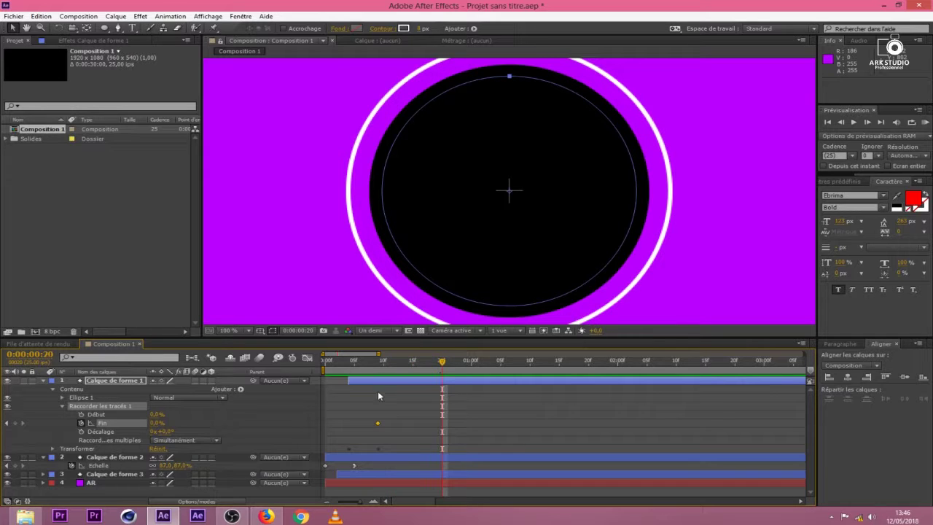
{"action": "left_click_drag", "start_coordinate": [161, 429], "coordinate": [262, 429]}
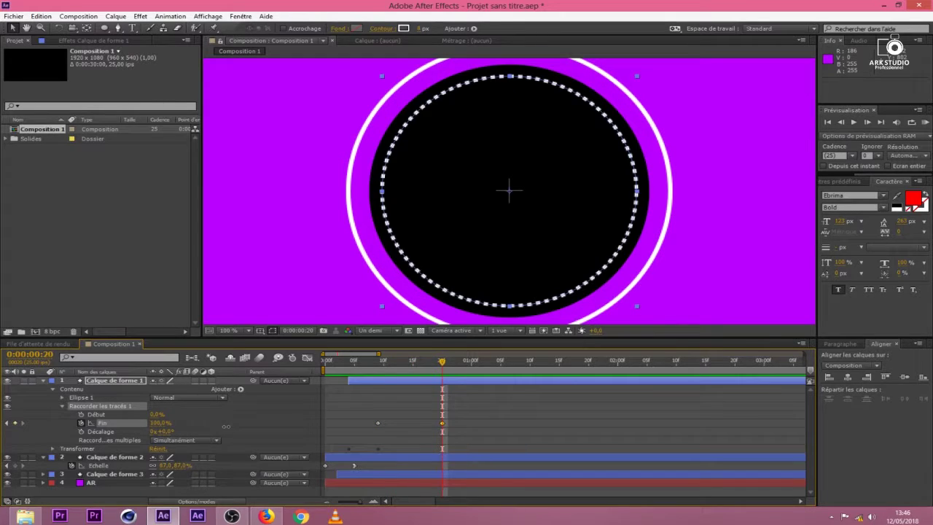
Apply Easy Ease to both Fin keyframes, collapse the layers and preview the animation from the start.
{"action": "left_click_drag", "start_coordinate": [496, 401], "coordinate": [346, 440]}
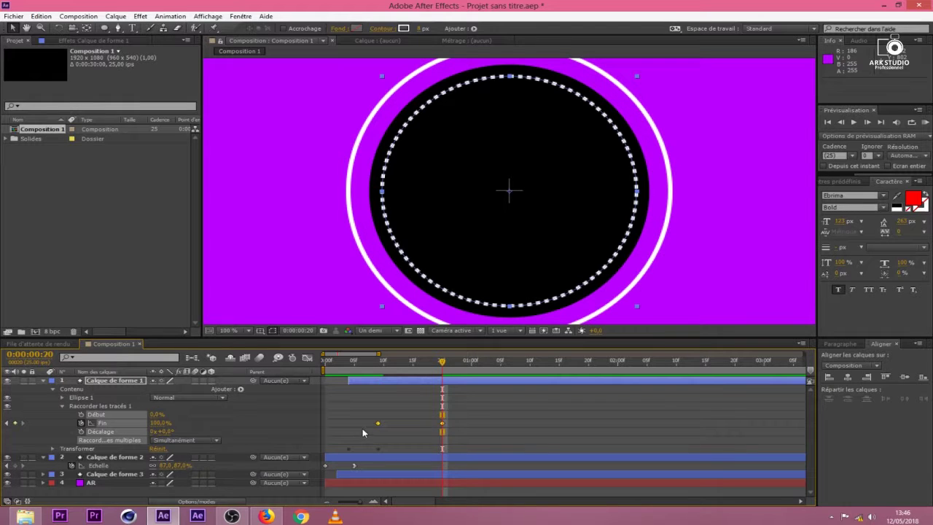
{"action": "key", "text": "F9"}
{"action": "key", "text": "F2"}
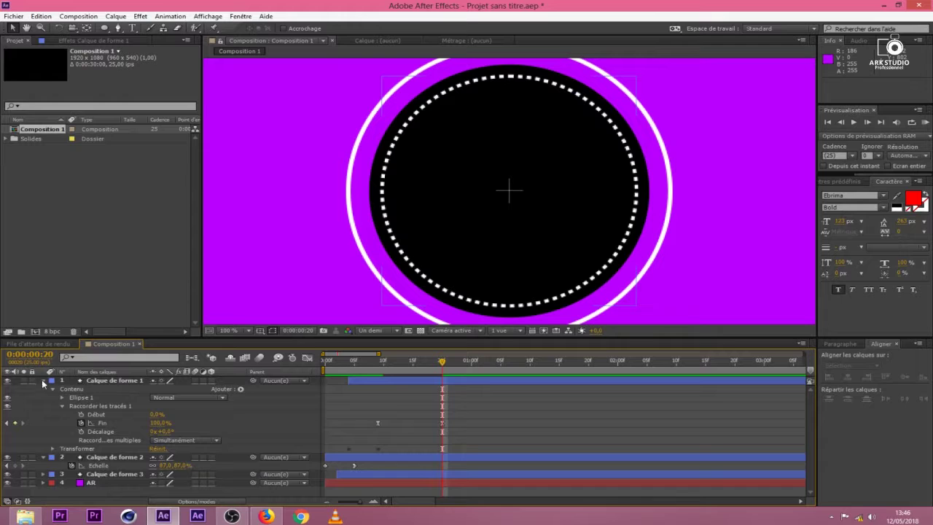
{"action": "left_click", "coordinate": [43, 381]}
{"action": "left_click", "coordinate": [43, 388]}
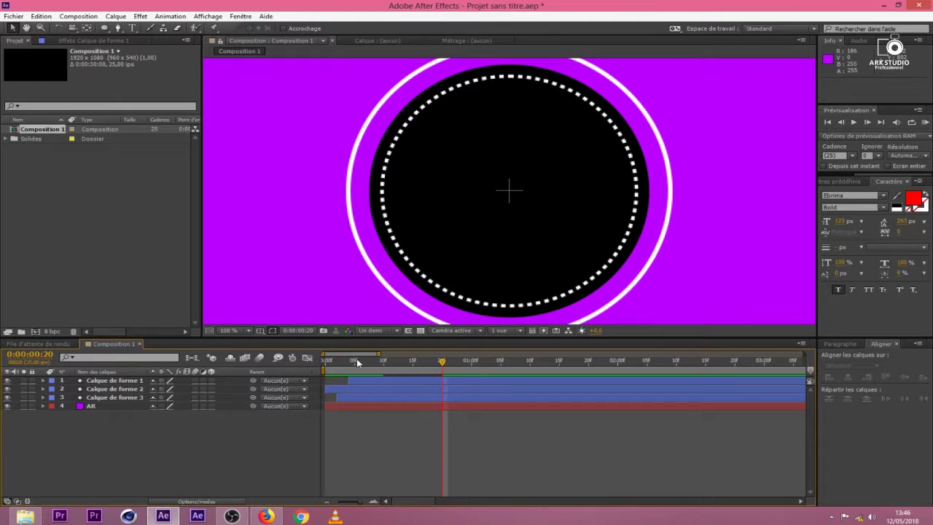
{"action": "key", "text": "Home"}
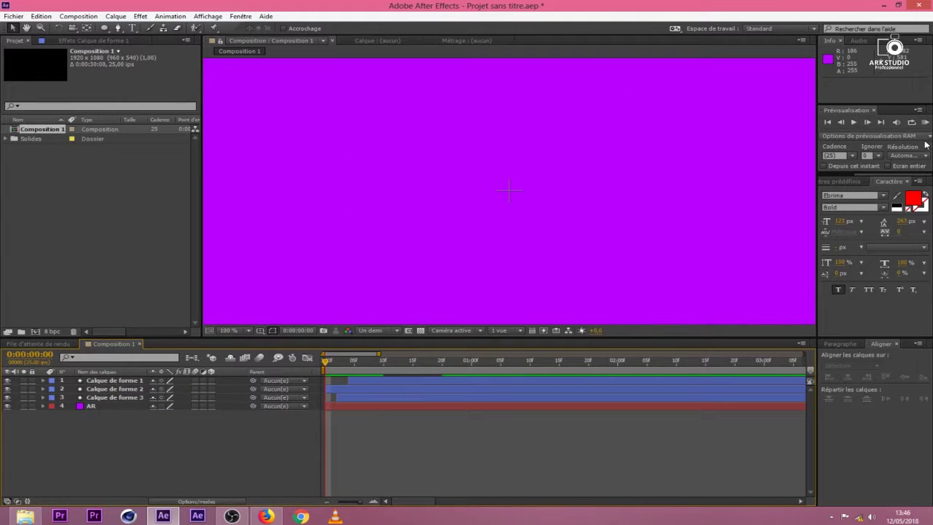
{"action": "left_click", "coordinate": [925, 122]}
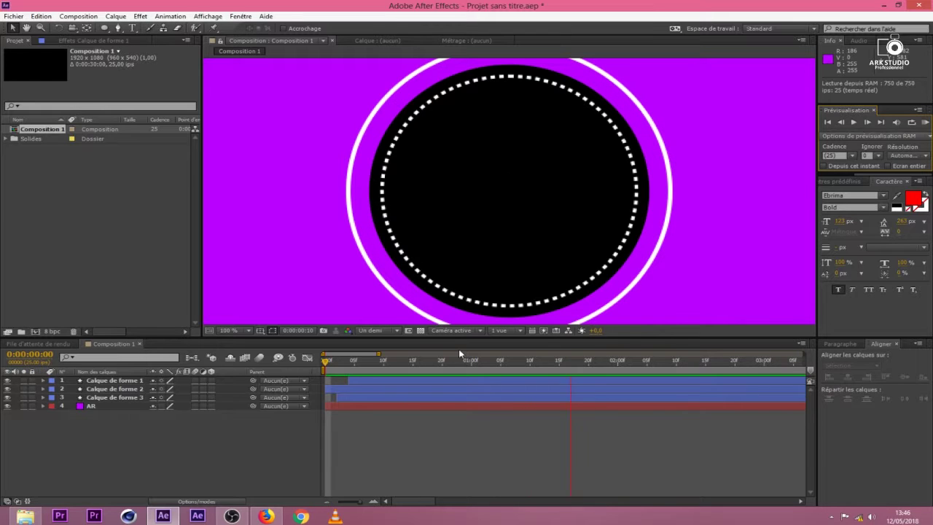
Widen the visible time range and end the work area at 0:00:02:00.
{"action": "left_click_drag", "start_coordinate": [378, 355], "coordinate": [521, 355]}
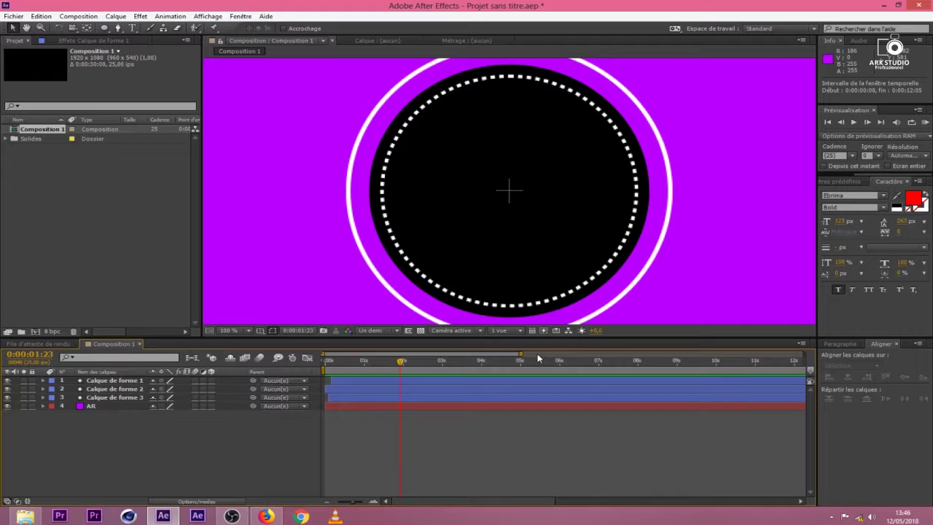
{"action": "key", "text": "n"}
{"action": "left_click_drag", "start_coordinate": [402, 366], "coordinate": [441, 366]}
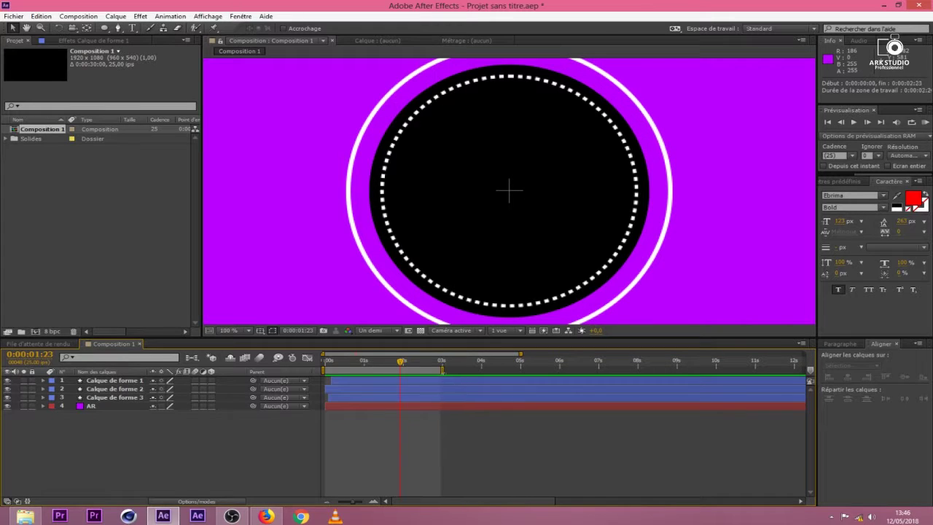
{"action": "left_click", "coordinate": [442, 371]}
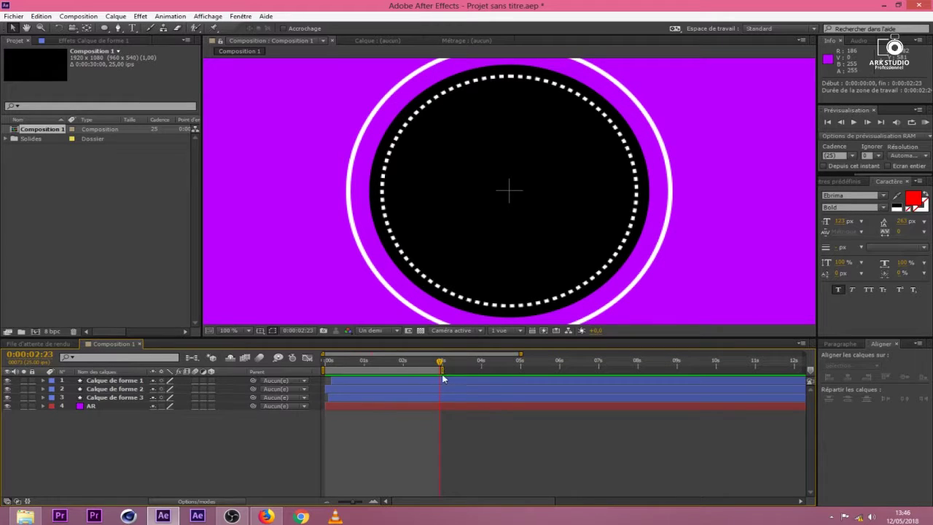
{"action": "left_click_drag", "start_coordinate": [438, 365], "coordinate": [403, 365]}
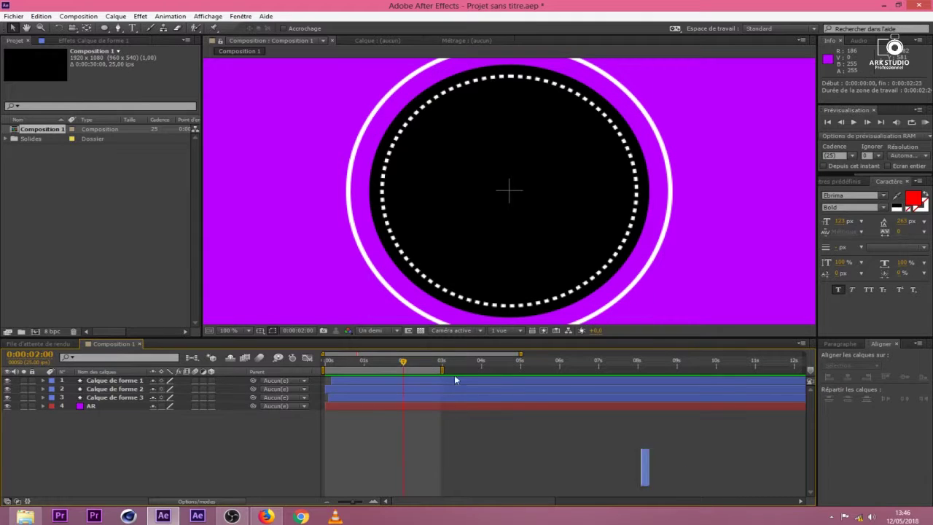
{"action": "key", "text": "n"}
Fit the composition in the viewer and RAM-preview the two-second work area.
{"action": "left_click", "coordinate": [925, 121]}
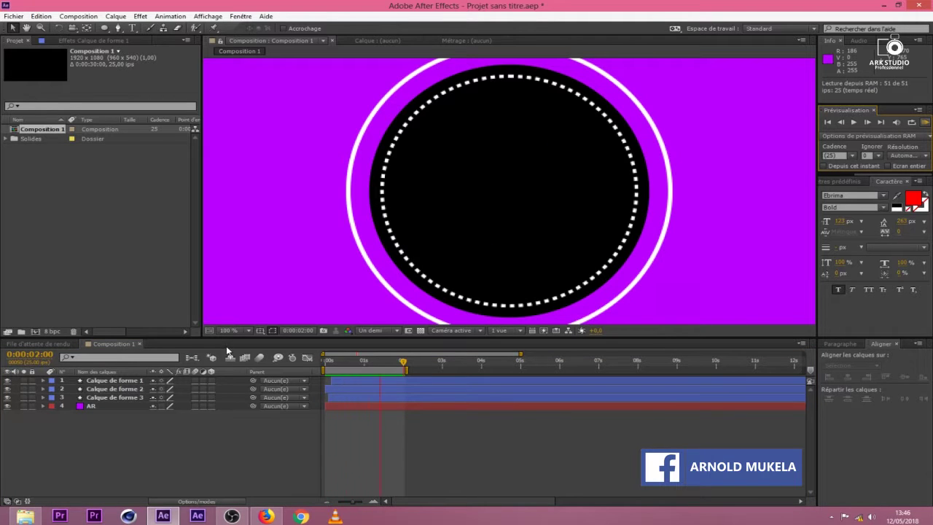
{"action": "left_click", "coordinate": [243, 330]}
{"action": "left_click", "coordinate": [241, 150]}
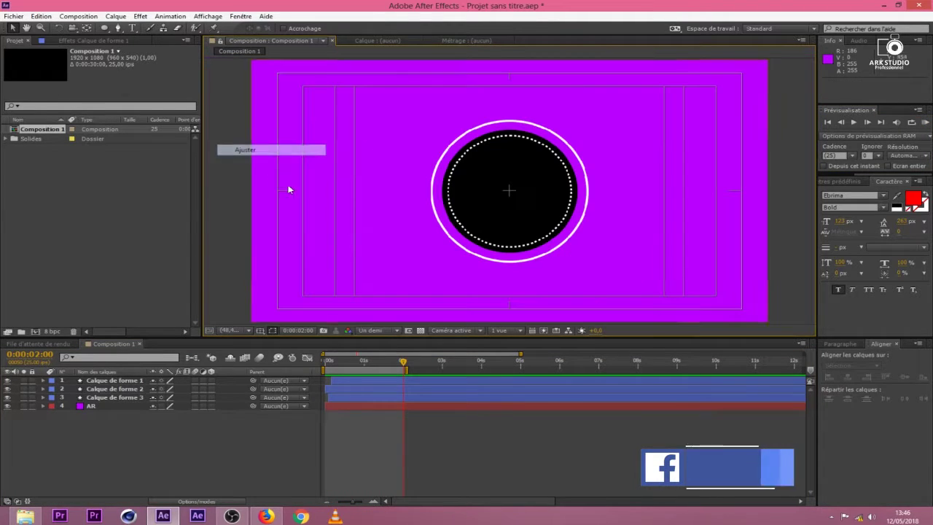
{"action": "left_click", "coordinate": [925, 122]}
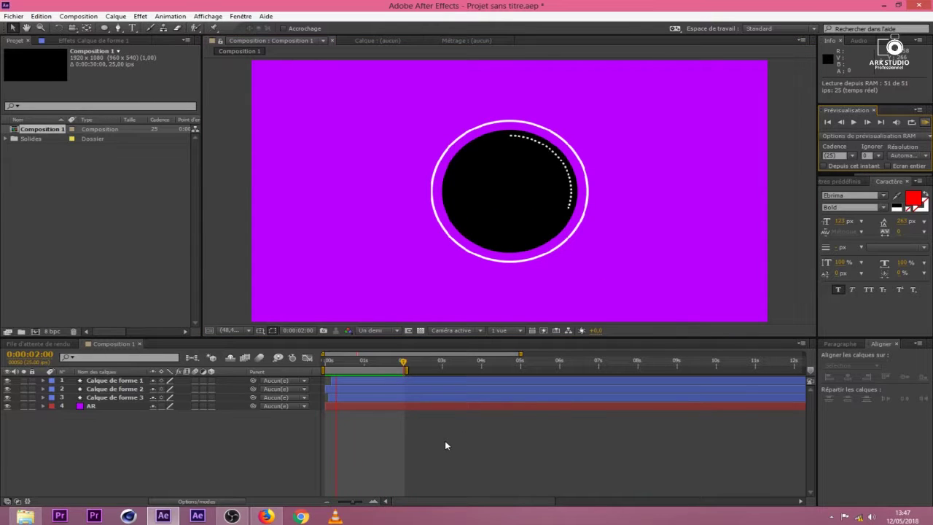
{"action": "left_click", "coordinate": [417, 441]}
Select Calque de forme 3 at 0:00:00:21, switch to the file explorer and open the "express bounce scale" file from the Documents library.
{"action": "left_click", "coordinate": [358, 360]}
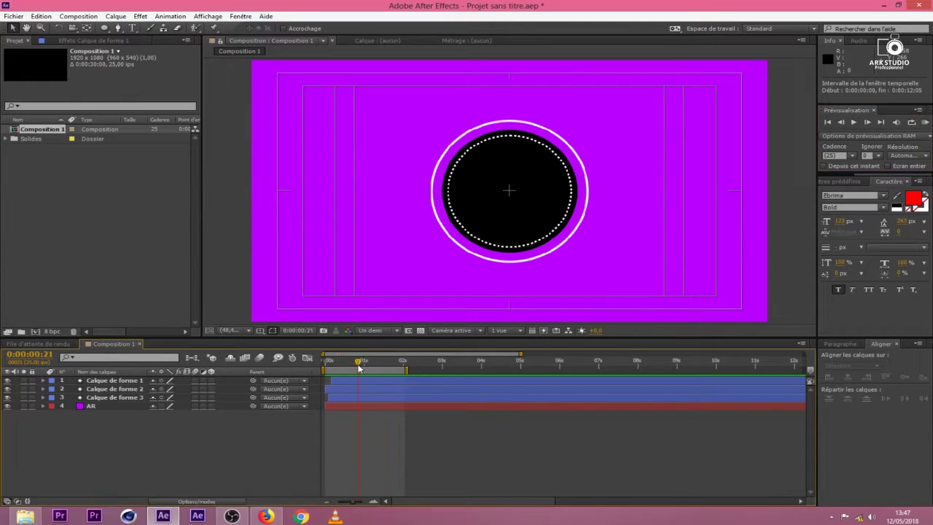
{"action": "left_click", "coordinate": [358, 398]}
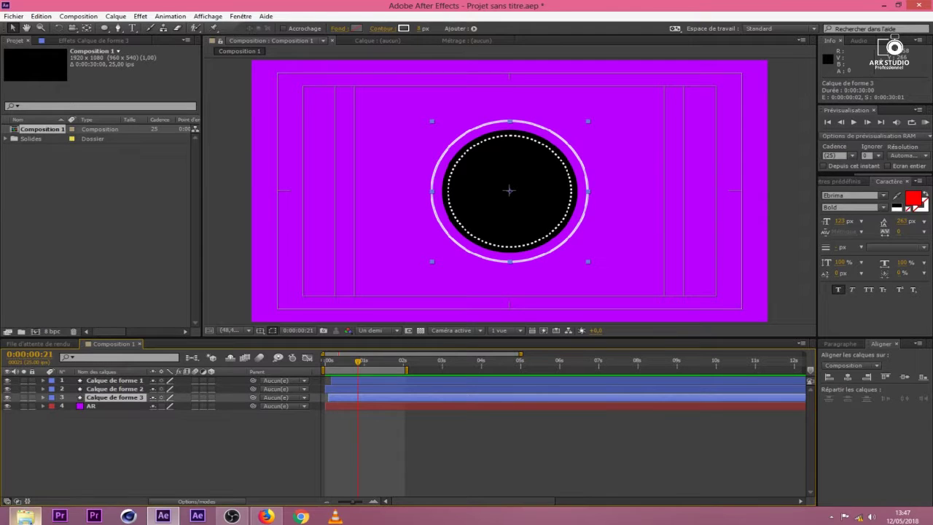
{"action": "left_click", "coordinate": [26, 516]}
{"action": "left_click", "coordinate": [45, 161]}
{"action": "double_click", "coordinate": [162, 187]}
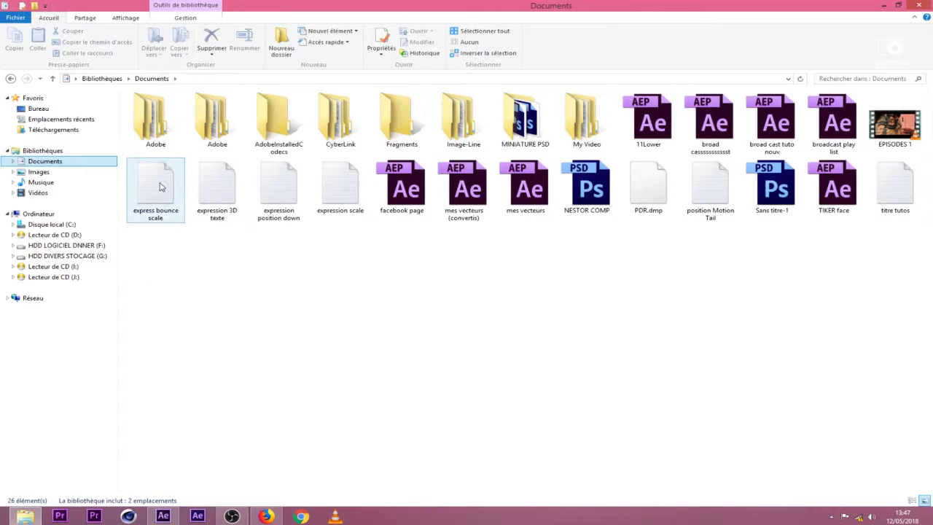
Copy the whole bounce code block, starting at "n = 0;", from the open text file and switch to After Effects.
{"action": "left_click_drag", "start_coordinate": [530, 162], "coordinate": [576, 348]}
{"action": "right_click", "coordinate": [546, 319]}
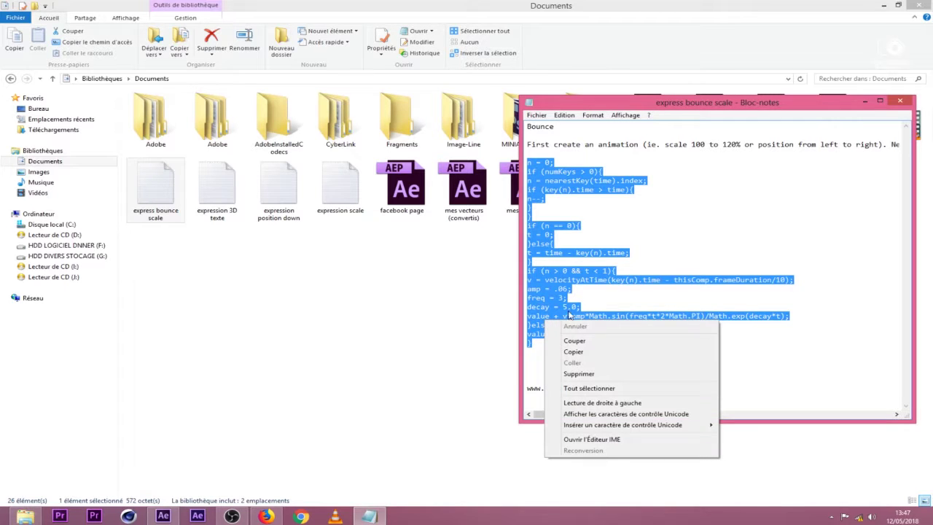
{"action": "left_click", "coordinate": [567, 354]}
{"action": "left_click", "coordinate": [232, 516]}
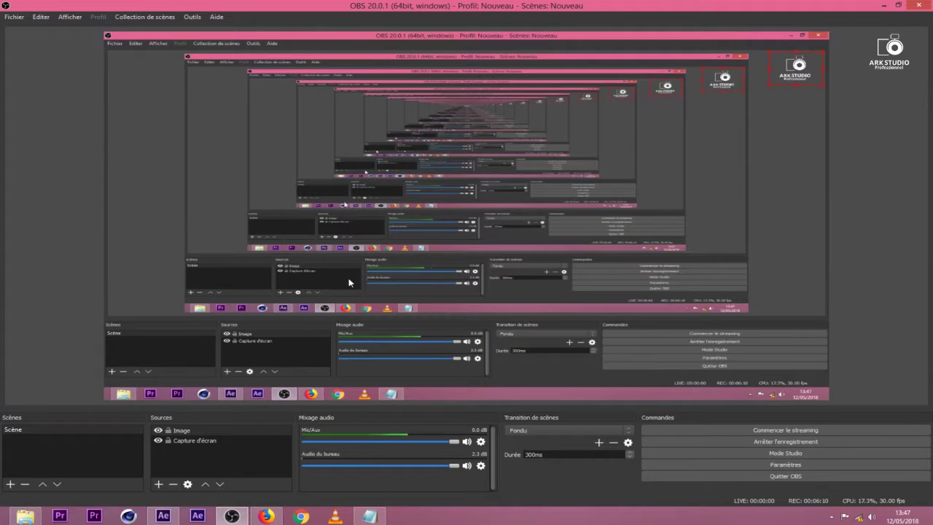
{"action": "left_click", "coordinate": [163, 516]}
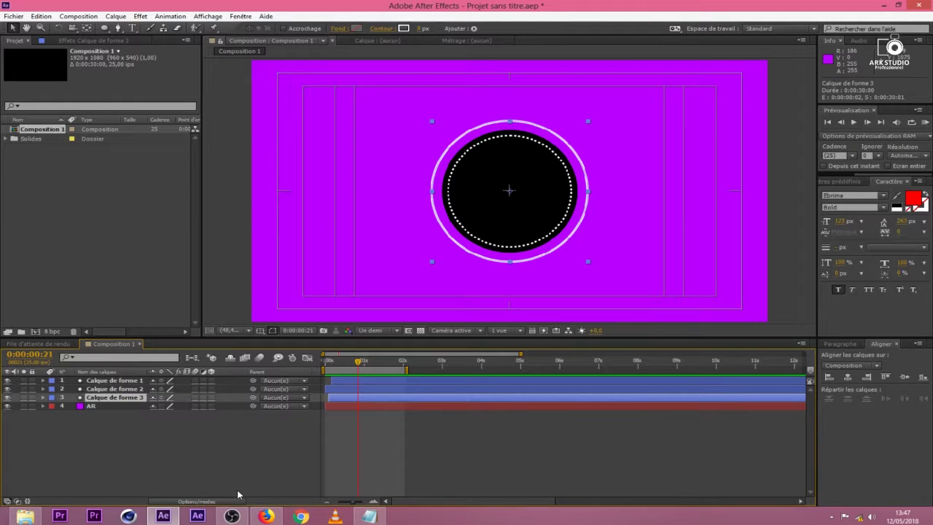
At 0:00:00:07, add the copied bounce expression to the Scale of Calque de forme 3, with decay set to 3.
{"action": "key", "text": "s"}
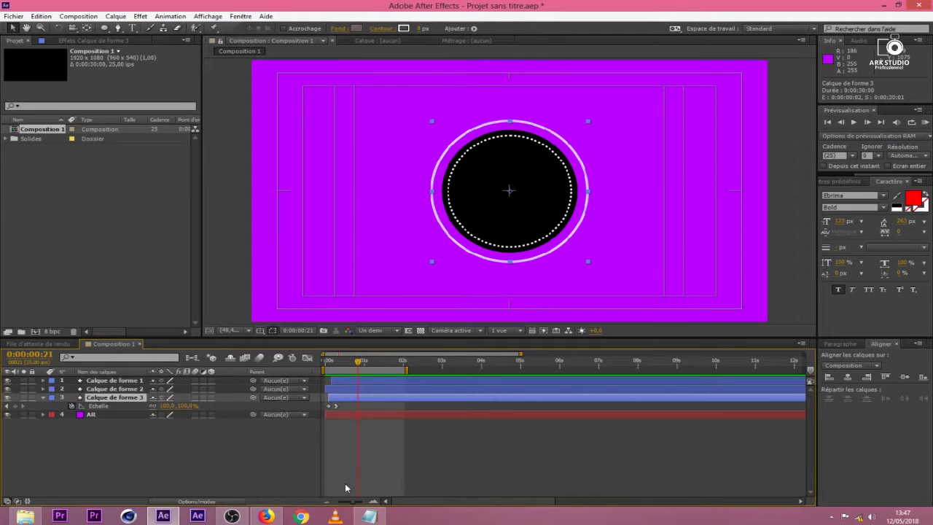
{"action": "key", "text": "KP_0"}
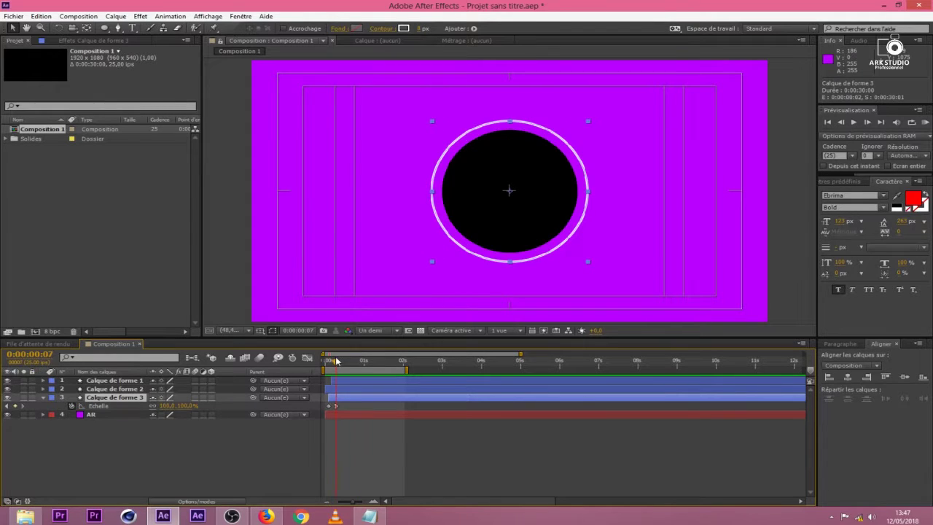
{"action": "left_click", "coordinate": [71, 409], "text": "alt"}
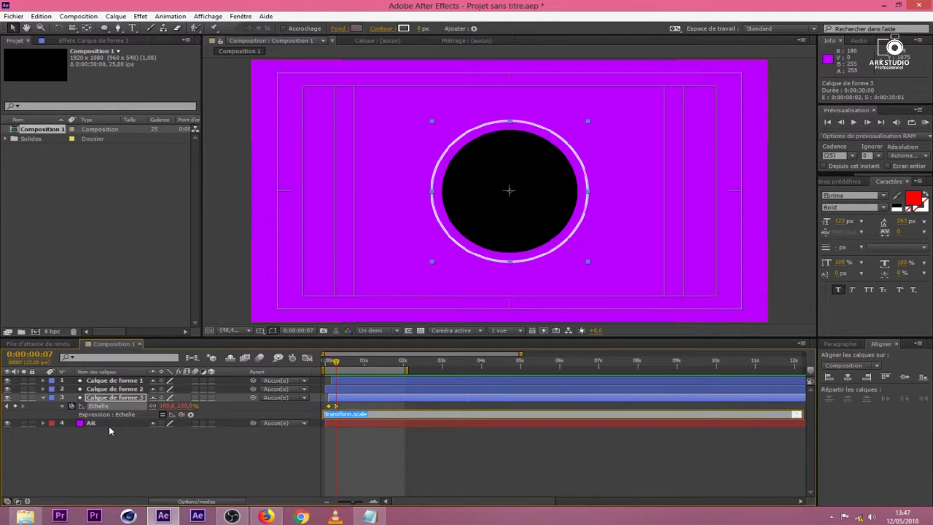
{"action": "key", "text": "BackSpace"}
{"action": "key", "text": "ctrl+v"}
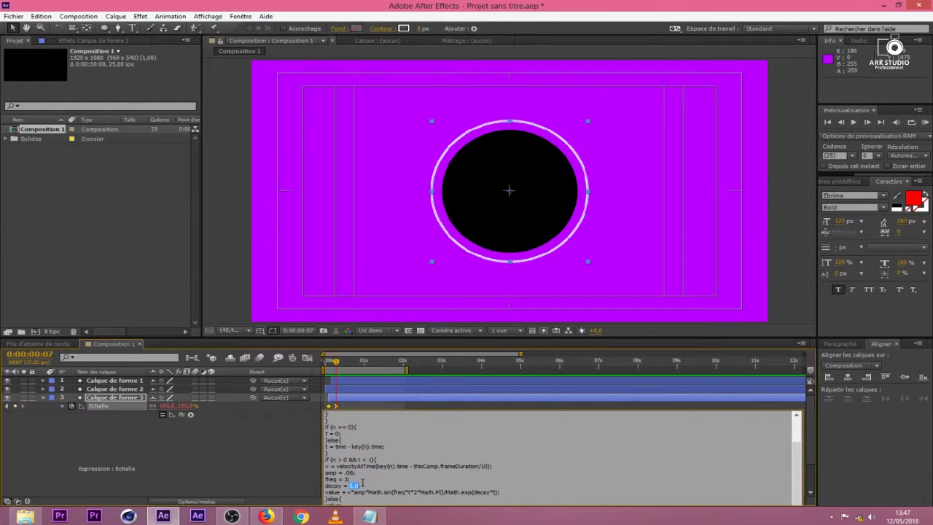
{"action": "type", "text": "3"}
{"action": "left_click", "coordinate": [294, 476]}
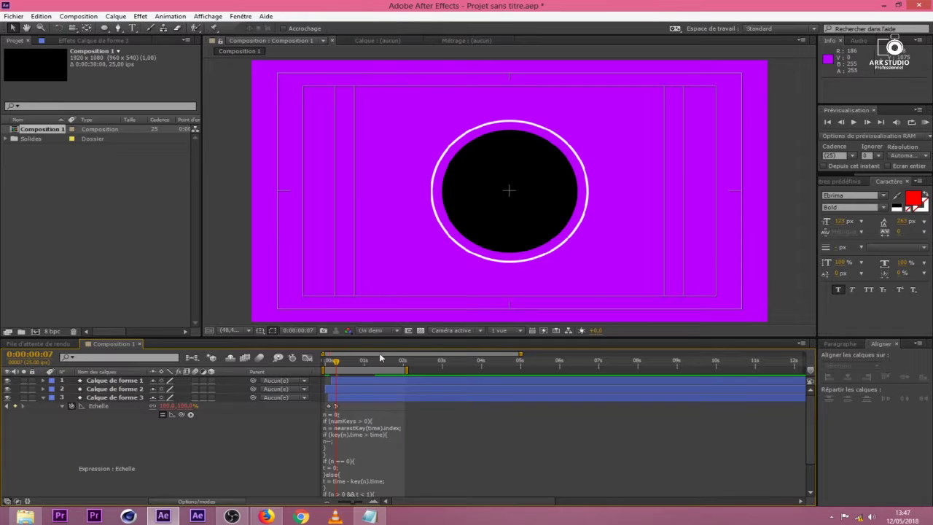
RAM-preview the bounce from the first frame, reviewing the expression's amp, freq and decay lines between two playbacks.
{"action": "key", "text": "Home"}
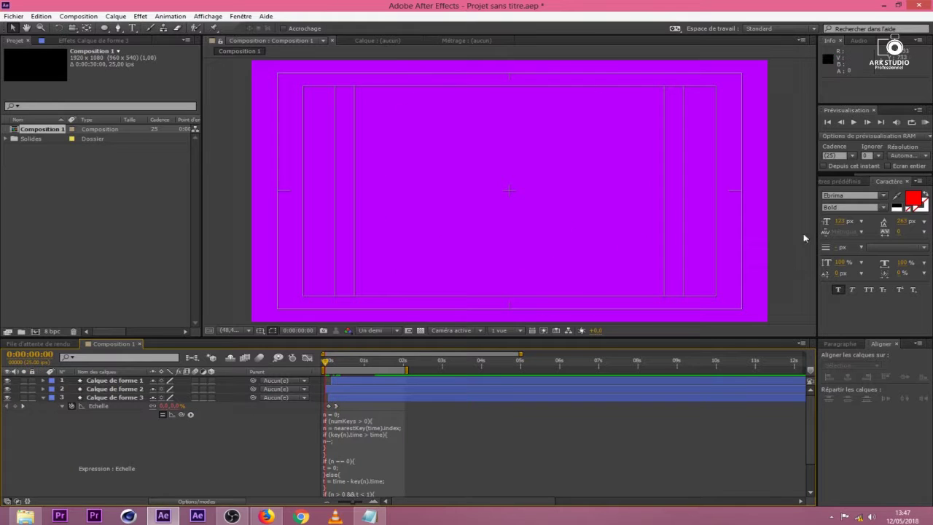
{"action": "left_click", "coordinate": [925, 122]}
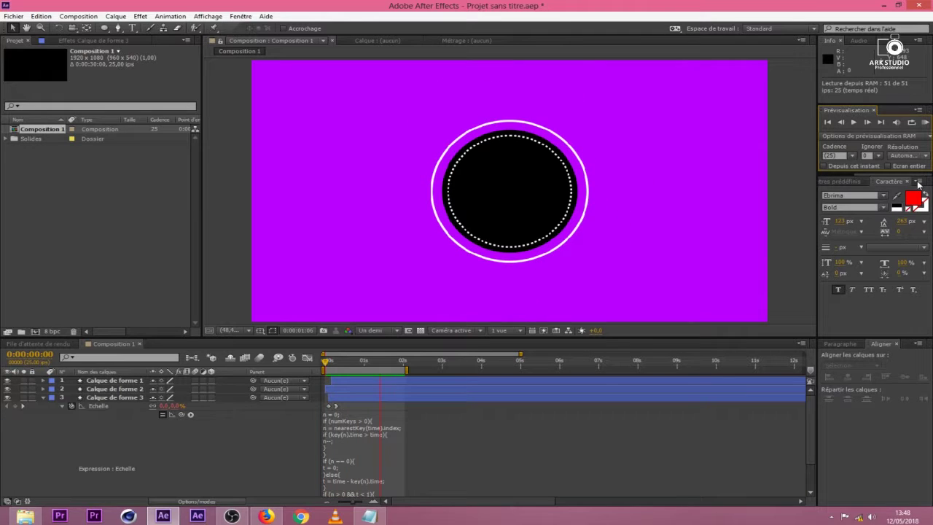
{"action": "key", "text": "space"}
{"action": "left_click", "coordinate": [346, 419]}
{"action": "left_click", "coordinate": [409, 474]}
{"action": "scroll", "coordinate": [398, 477], "scroll_direction": "down", "scroll_amount": 2}
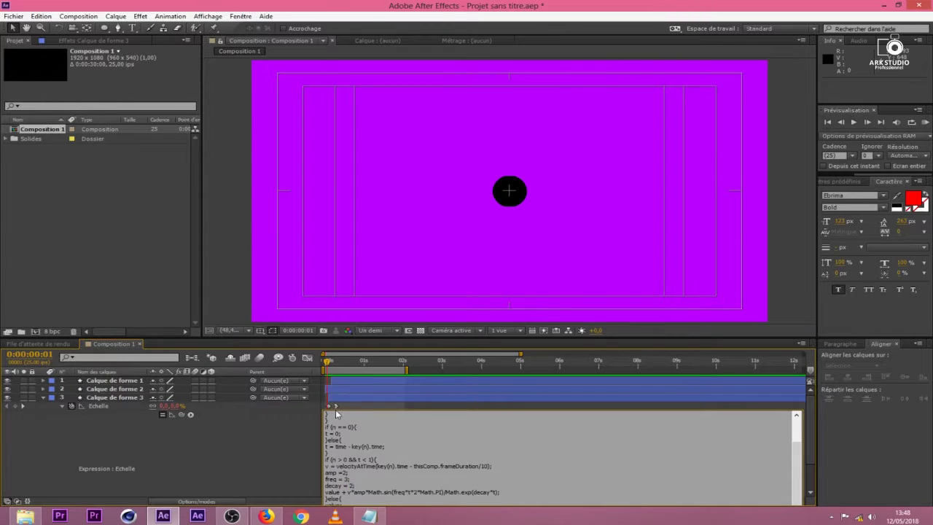
{"action": "left_click", "coordinate": [327, 362]}
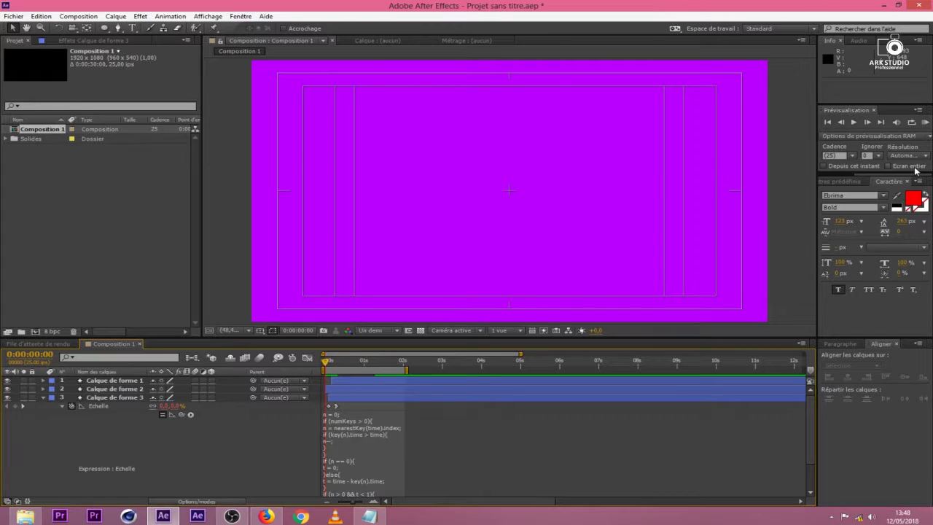
{"action": "left_click", "coordinate": [925, 122]}
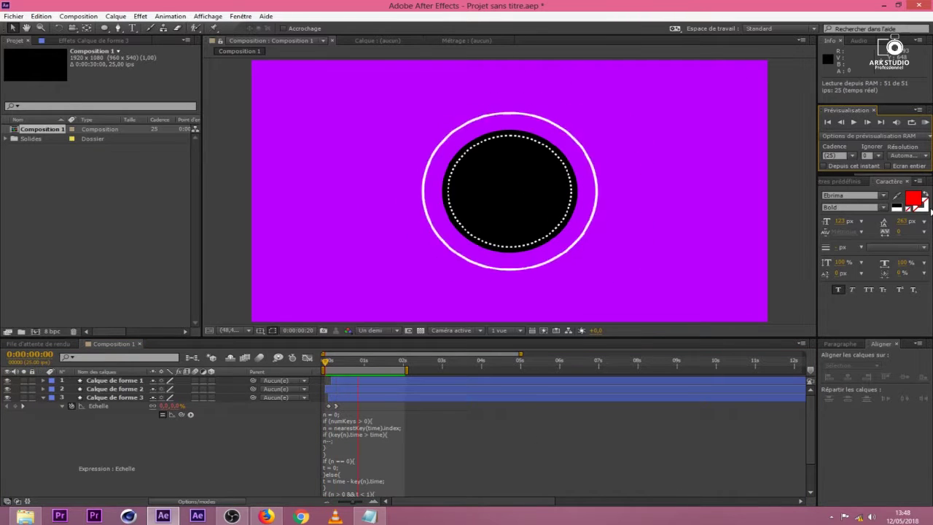
Delay the second Scale keyframe of Calque de forme 3 to 0:00:00:13, previewing the bounce while adjusting the timing.
{"action": "left_click", "coordinate": [333, 362]}
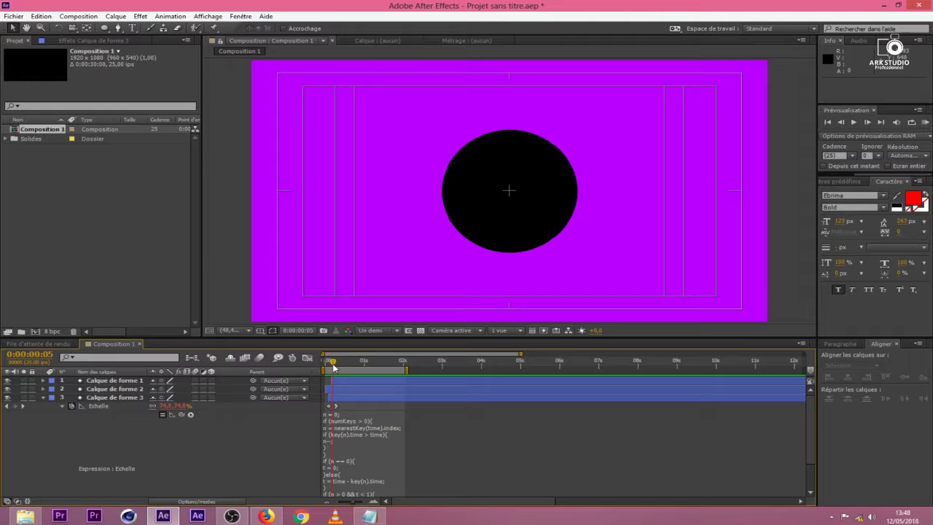
{"action": "left_click", "coordinate": [341, 406]}
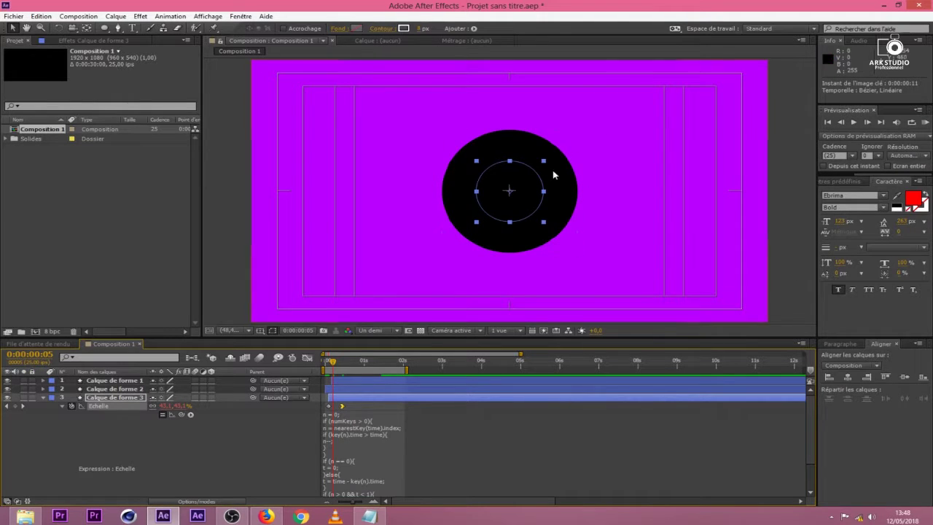
{"action": "left_click", "coordinate": [926, 122]}
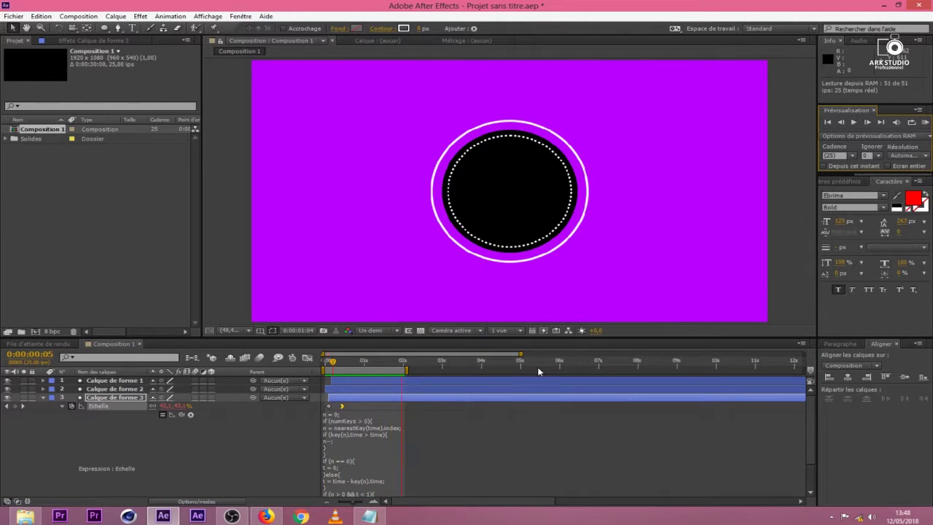
{"action": "key", "text": "space"}
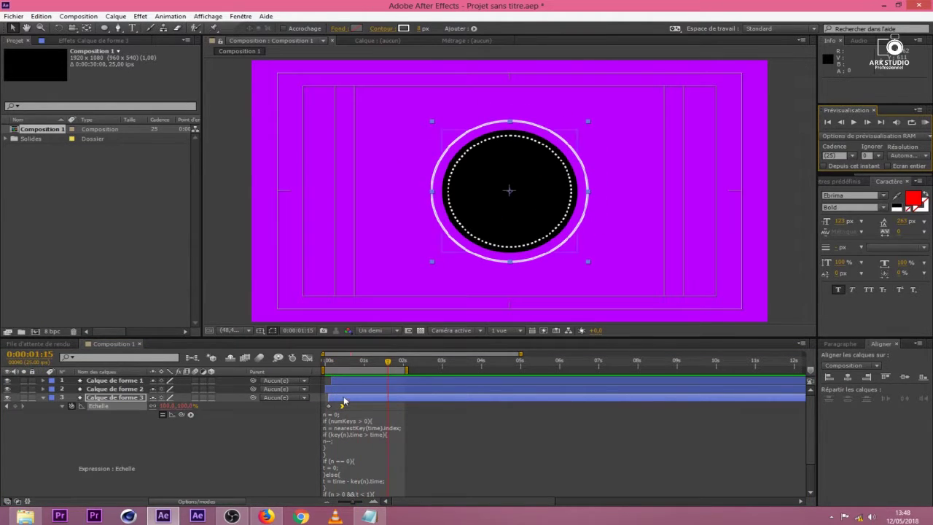
{"action": "left_click", "coordinate": [341, 407]}
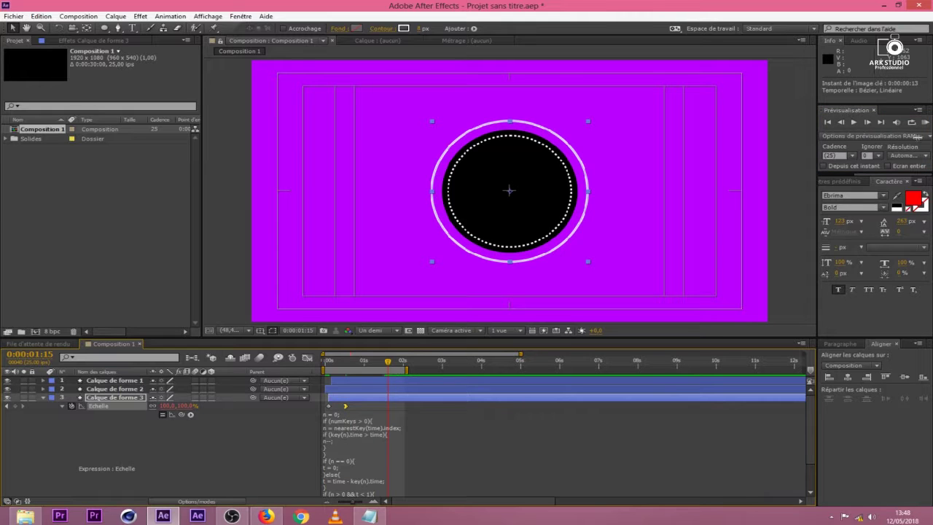
{"action": "left_click", "coordinate": [926, 122]}
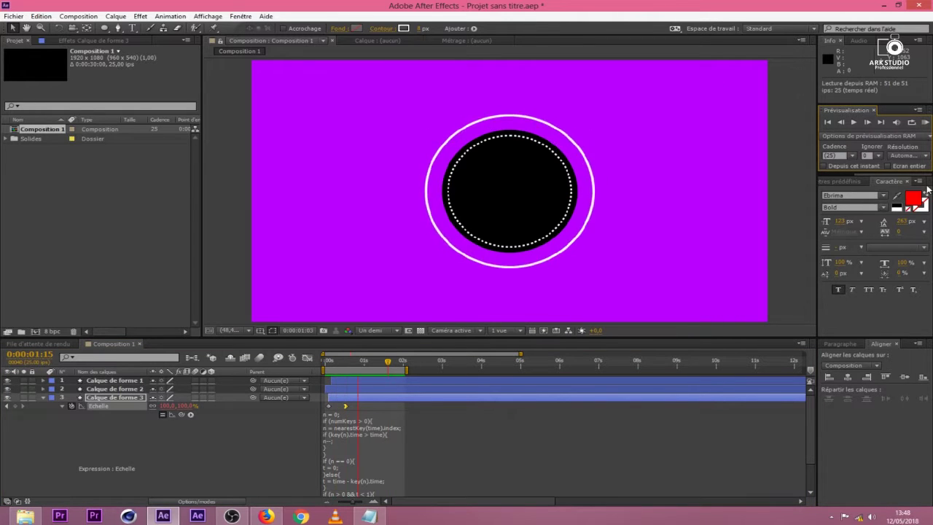
{"action": "left_click", "coordinate": [360, 400]}
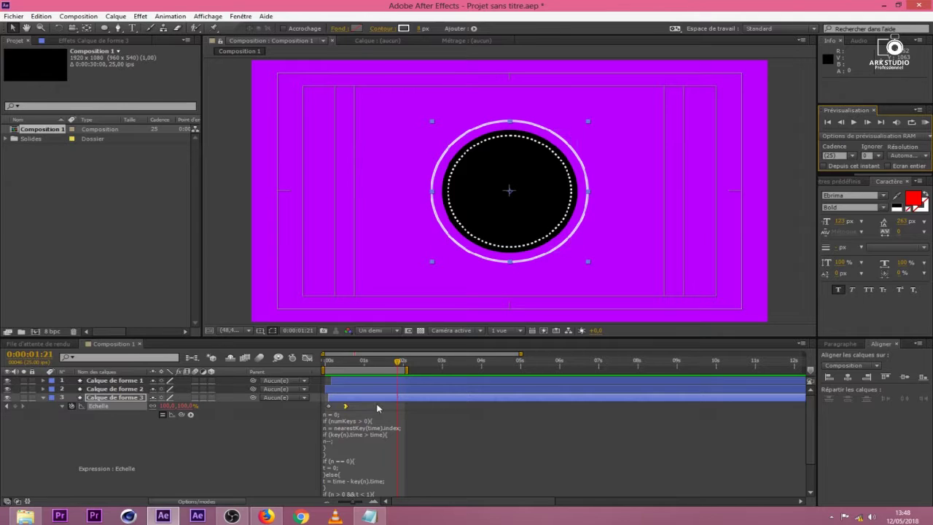
Reveal the Scale of Calque de forme 2 and copy the Scale expression text from Calque de forme 3.
{"action": "left_click", "coordinate": [365, 390]}
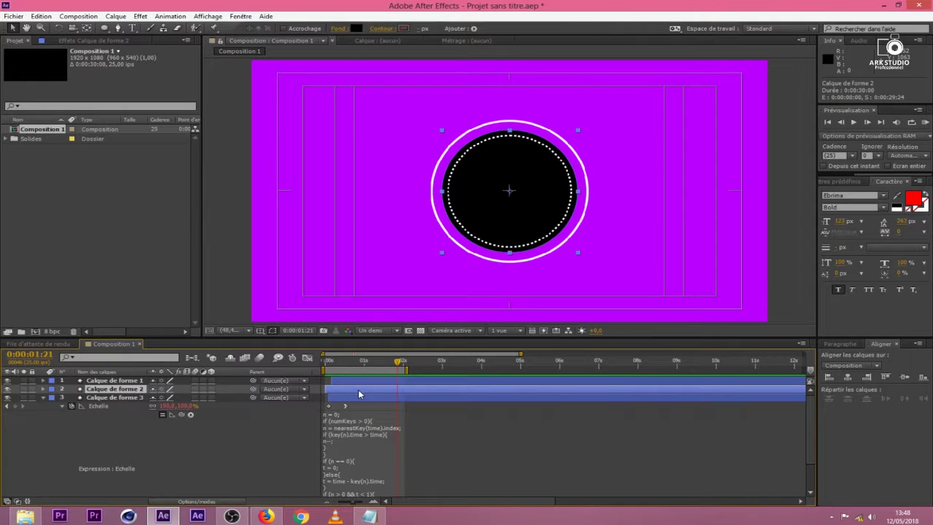
{"action": "key", "text": "s"}
{"action": "left_click", "coordinate": [354, 448]}
{"action": "right_click", "coordinate": [359, 441]}
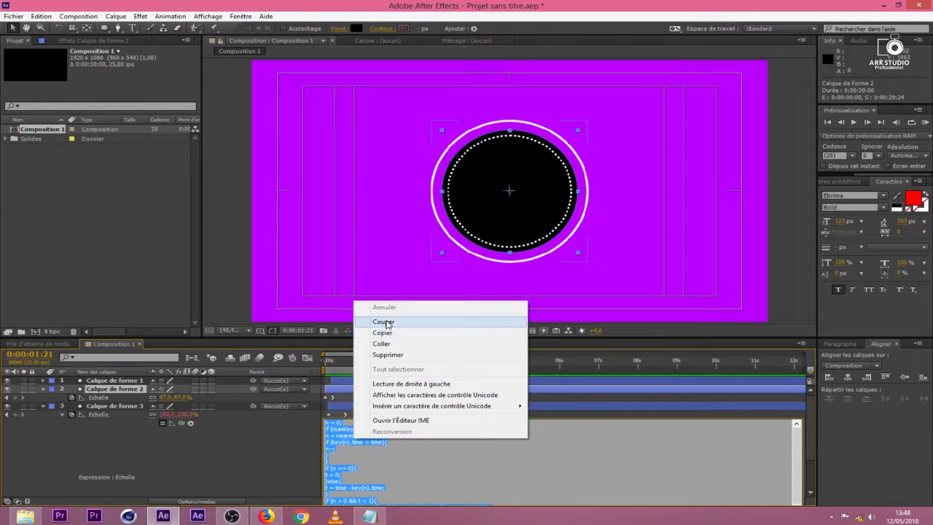
{"action": "left_click", "coordinate": [387, 334]}
At 0:00:00:05, add the copied bounce expression to the Scale of Calque de forme 2.
{"action": "left_click", "coordinate": [333, 364]}
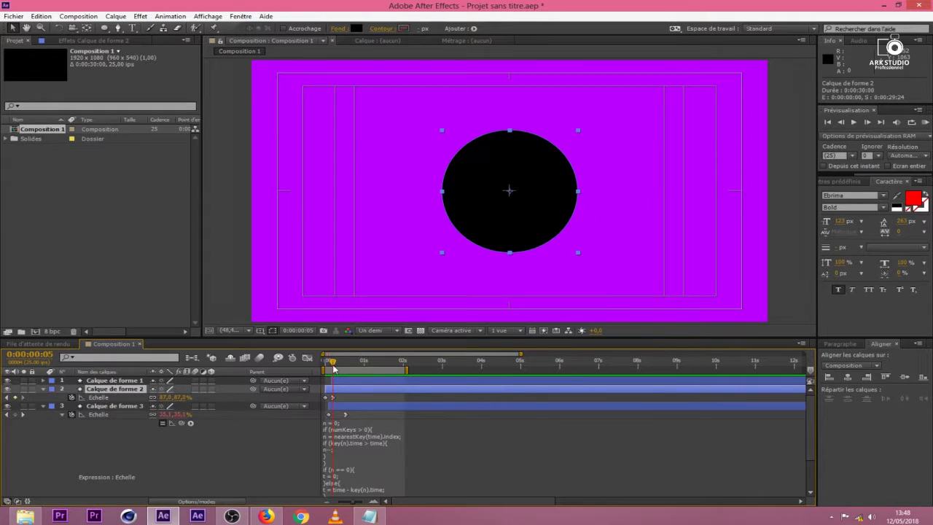
{"action": "left_click", "coordinate": [335, 400]}
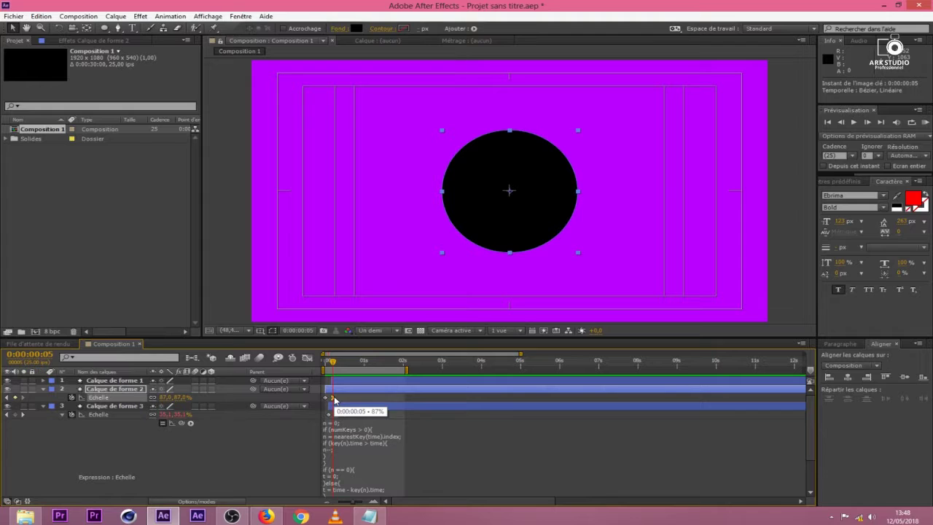
{"action": "left_click", "coordinate": [72, 397], "text": "alt"}
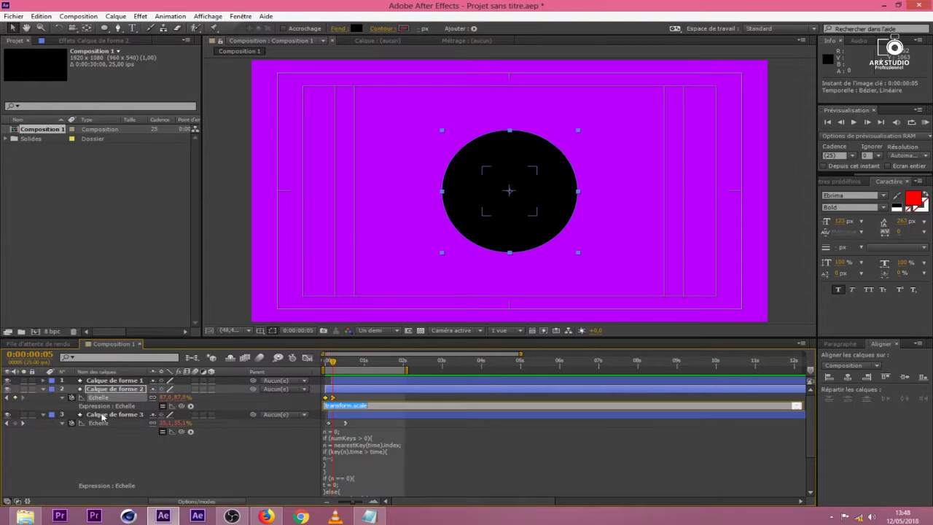
{"action": "key", "text": "ctrl+v"}
{"action": "left_click", "coordinate": [289, 455]}
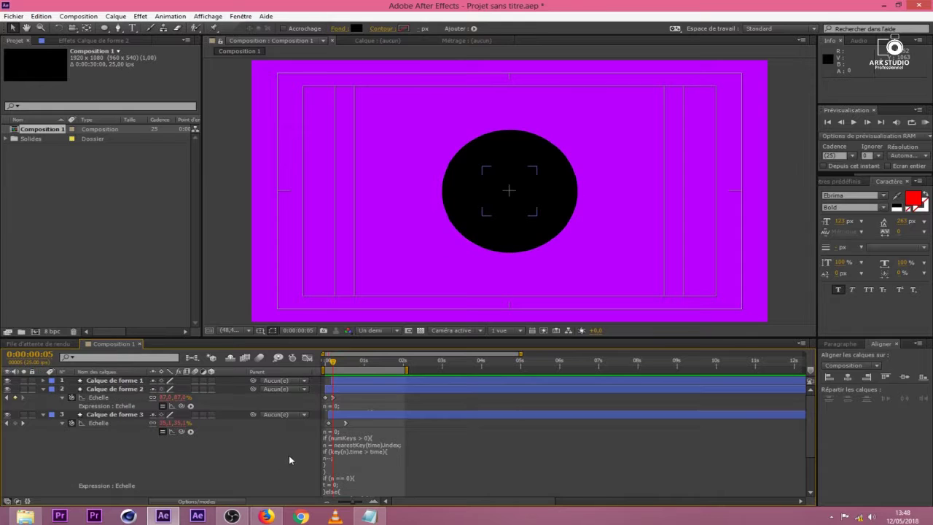
Collapse the expression of Calque de forme 3, delay the second Scale keyframe of Calque de forme 2 by a few frames and preview.
{"action": "left_click", "coordinate": [62, 424]}
{"action": "left_click_drag", "start_coordinate": [332, 401], "coordinate": [341, 403]}
{"action": "left_click", "coordinate": [924, 122]}
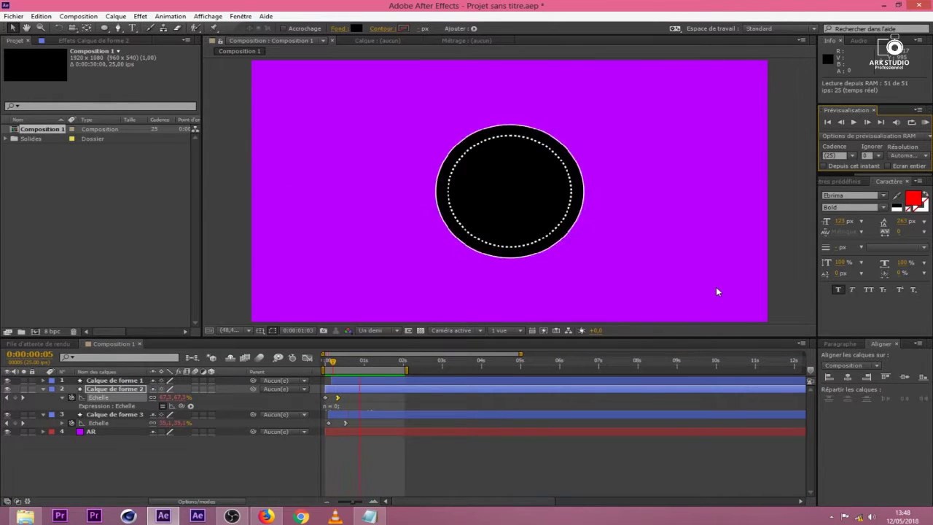
{"action": "left_click", "coordinate": [355, 385]}
{"action": "left_click", "coordinate": [361, 387]}
Shift Calque de forme 1 to start at 0:00:00:09 and move its last Fin keyframe to about 1.5 seconds.
{"action": "left_click_drag", "start_coordinate": [363, 386], "coordinate": [370, 386]}
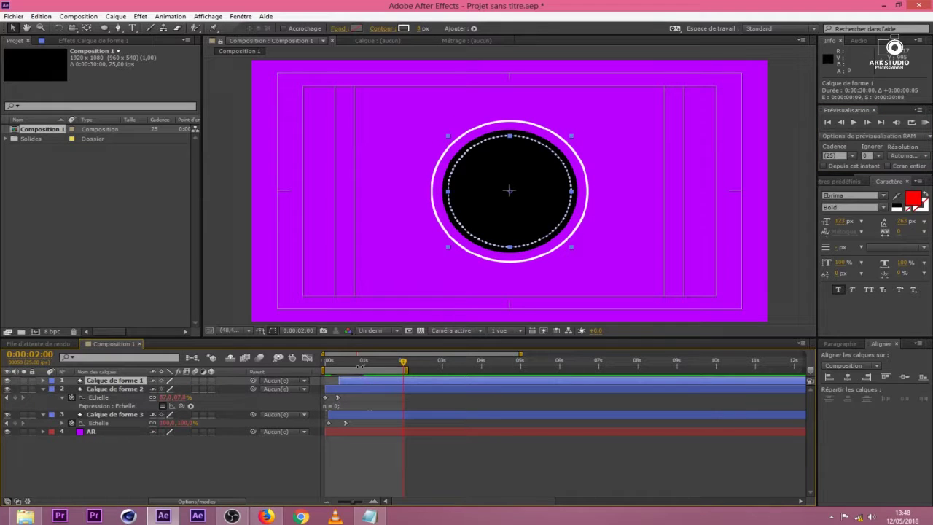
{"action": "key", "text": "u"}
{"action": "mouse_move", "coordinate": [357, 395]}
{"action": "left_mouse_down"}
{"action": "mouse_move", "coordinate": [341, 385]}
{"action": "mouse_move", "coordinate": [391, 396]}
{"action": "mouse_move", "coordinate": [385, 391]}
{"action": "left_mouse_up"}
Reshape the Fin speed curve in the Graph Editor so it peaks early at about 445 %/s and eases out slowly.
{"action": "left_click", "coordinate": [370, 361]}
{"action": "left_click", "coordinate": [306, 358]}
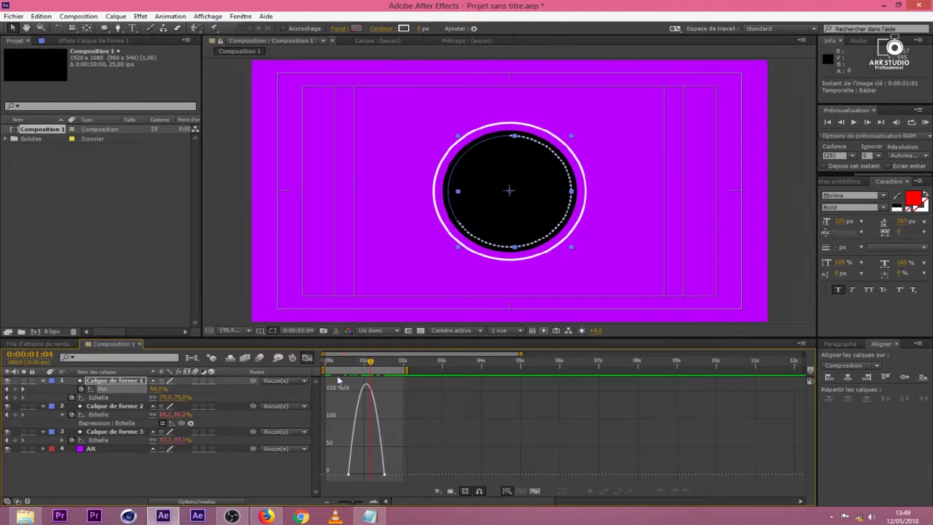
{"action": "left_click", "coordinate": [379, 477]}
{"action": "left_click_drag", "start_coordinate": [379, 477], "coordinate": [359, 479]}
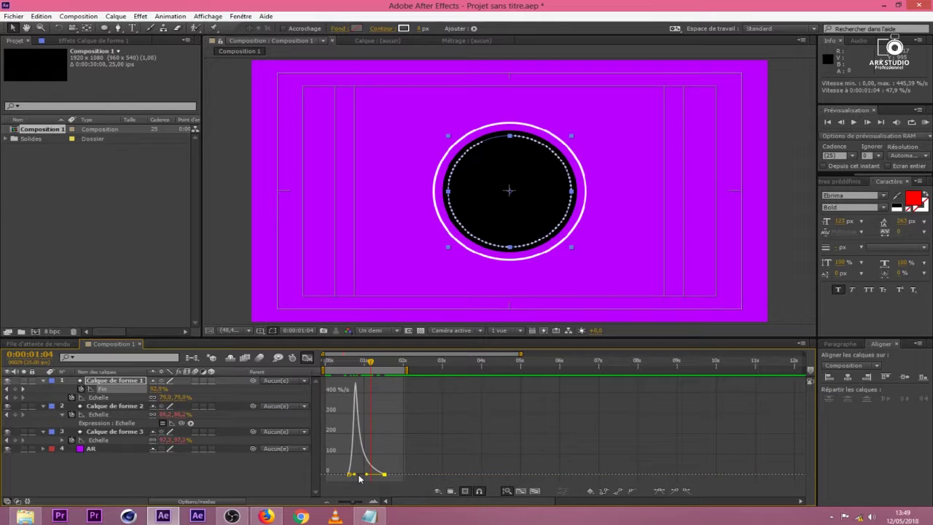
{"action": "left_click", "coordinate": [307, 358]}
Extend the work area to three seconds and RAM-preview the animation.
{"action": "left_click_drag", "start_coordinate": [407, 369], "coordinate": [445, 369]}
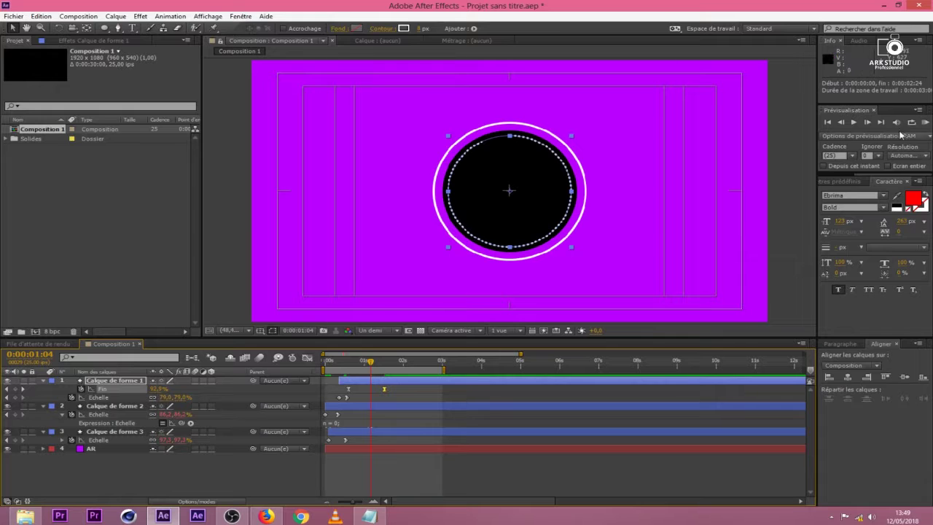
{"action": "left_click", "coordinate": [924, 122]}
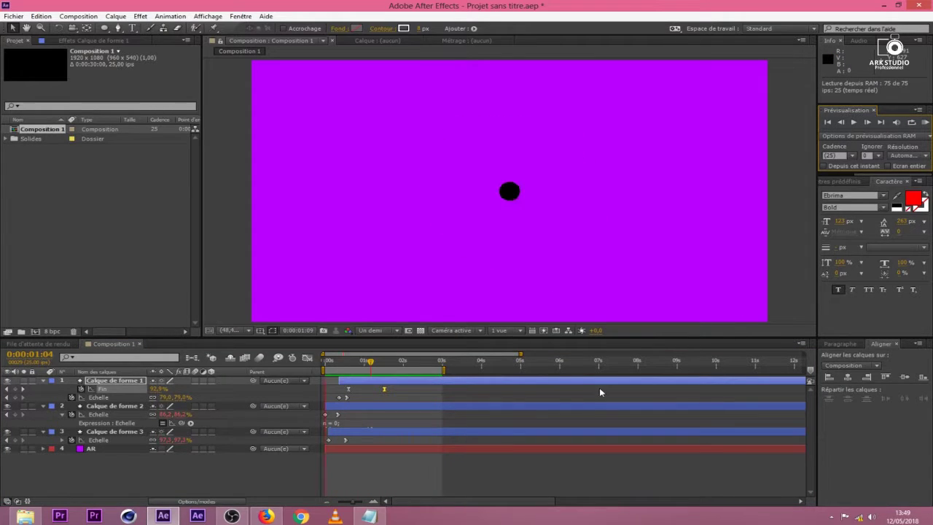
{"action": "left_click", "coordinate": [377, 431]}
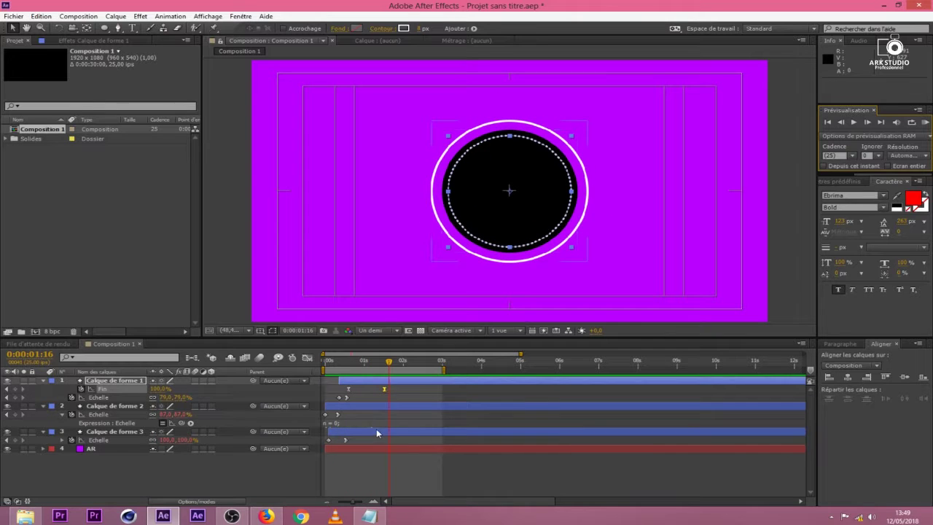
At 0:00:00:13, set the second Scale keyframe of Calque de forme 3 to 82%.
{"action": "left_click_drag", "start_coordinate": [360, 363], "coordinate": [346, 363]}
{"action": "left_click", "coordinate": [346, 440]}
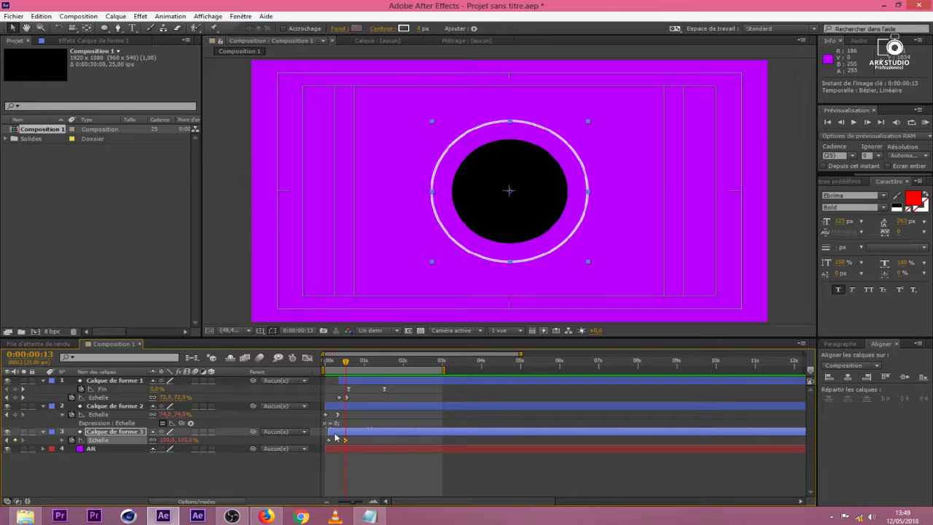
{"action": "left_click_drag", "start_coordinate": [182, 440], "coordinate": [399, 326]}
Show the composition at Intégrale resolution, fitted to the viewer, with the title/action safe guides hidden.
{"action": "left_click", "coordinate": [382, 330]}
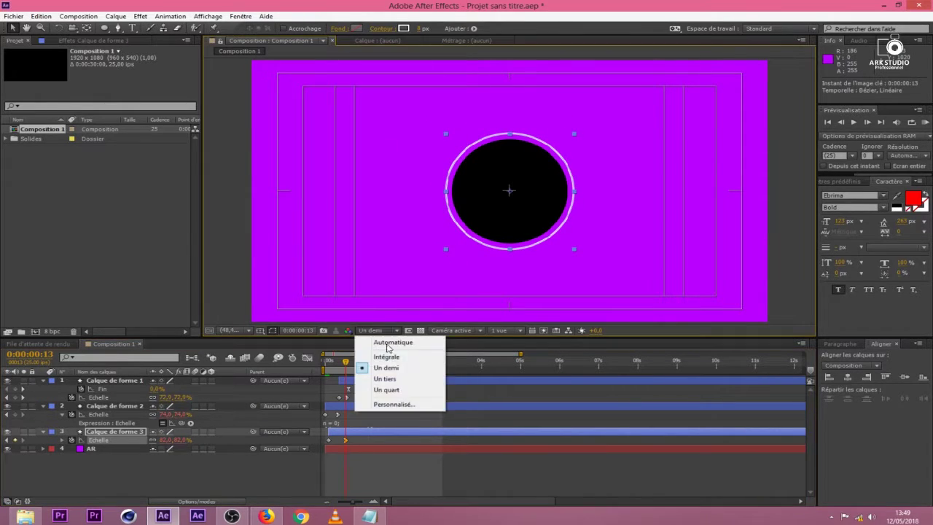
{"action": "left_click", "coordinate": [386, 356]}
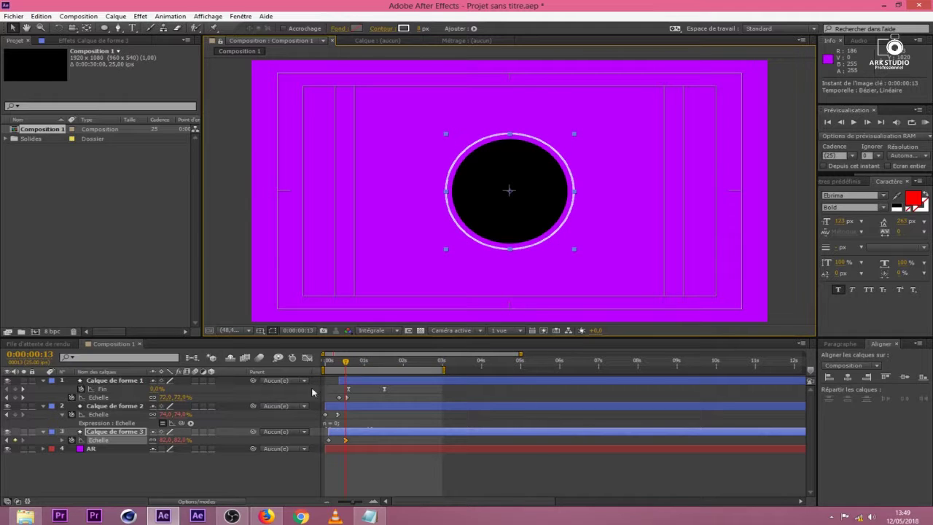
{"action": "left_click", "coordinate": [260, 330]}
{"action": "left_click", "coordinate": [273, 339]}
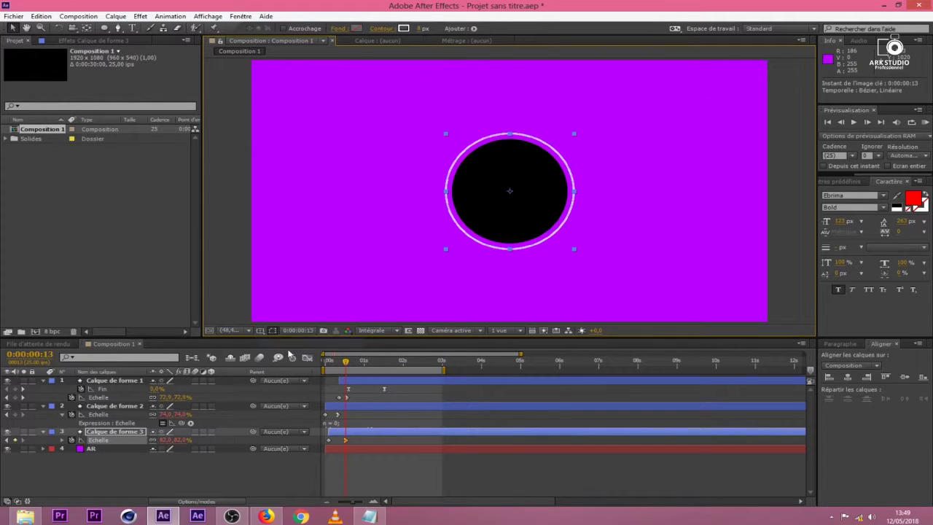
{"action": "left_click", "coordinate": [229, 330]}
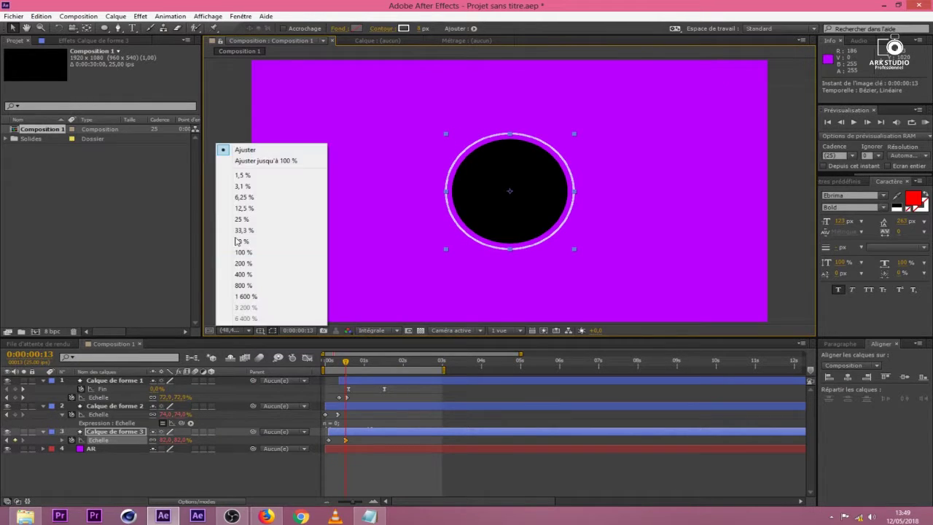
{"action": "left_click", "coordinate": [235, 152]}
{"action": "left_click", "coordinate": [612, 420]}
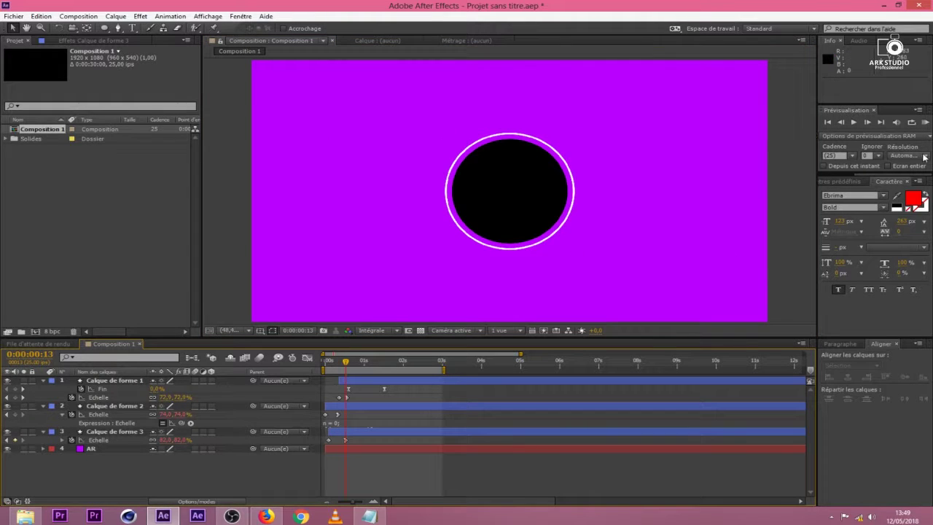
RAM-preview the circle animation and return to 0:00:00:13.
{"action": "left_click", "coordinate": [924, 122]}
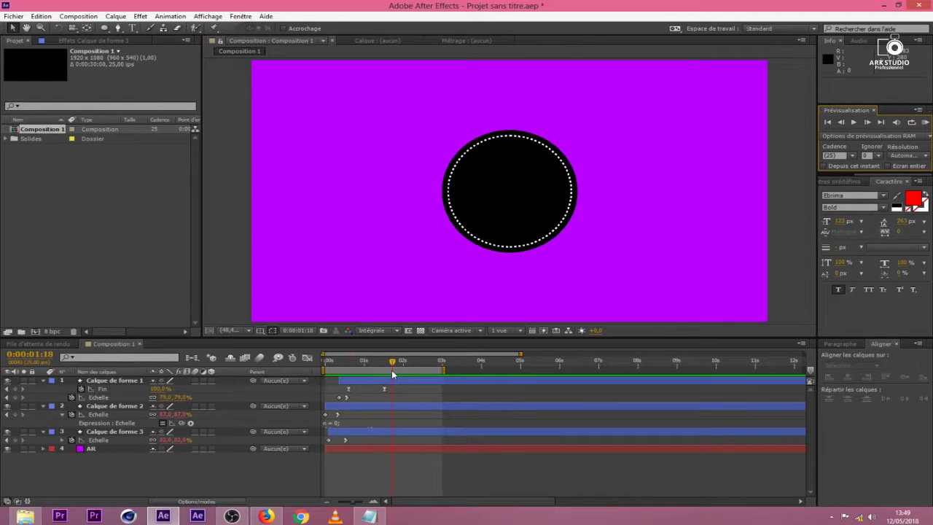
{"action": "left_click", "coordinate": [341, 434]}
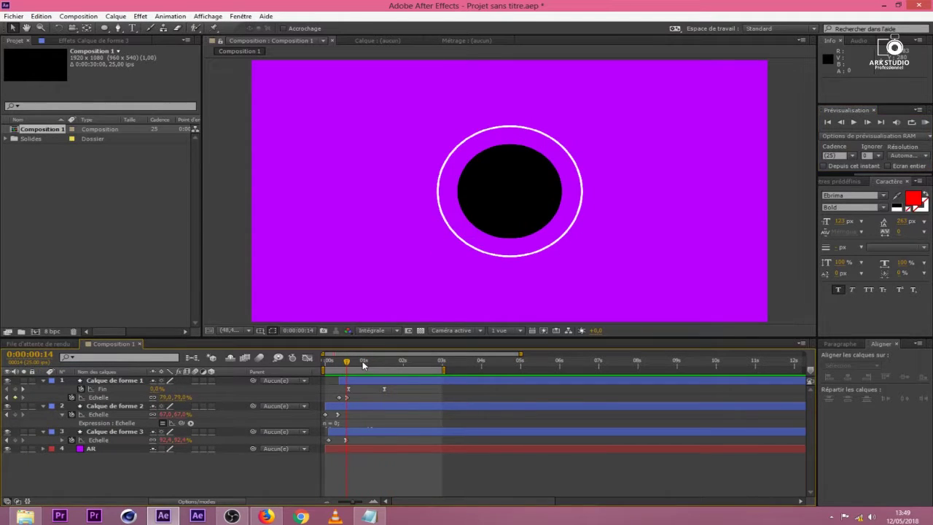
{"action": "left_click_drag", "start_coordinate": [349, 365], "coordinate": [345, 365]}
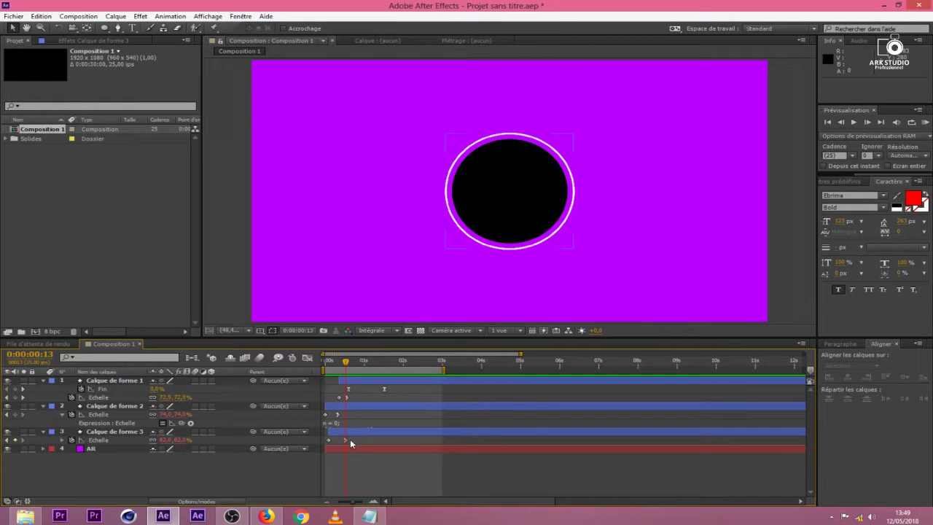
Try a value of 100% for the second Scale keyframe of Calque de forme 3 and preview it.
{"action": "left_click", "coordinate": [345, 440]}
{"action": "left_click", "coordinate": [355, 366]}
{"action": "mouse_move", "coordinate": [358, 370]}
{"action": "left_mouse_down"}
{"action": "mouse_move", "coordinate": [401, 363]}
{"action": "mouse_move", "coordinate": [344, 366]}
{"action": "left_mouse_up"}
{"action": "key", "text": "Page_Down"}
{"action": "left_click", "coordinate": [183, 439]}
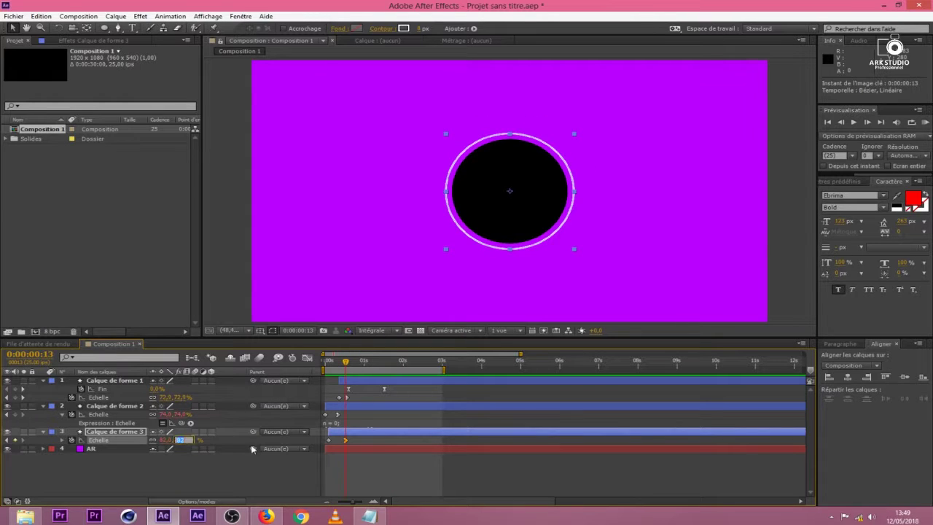
{"action": "type", "text": "100"}
{"action": "key", "text": "Return"}
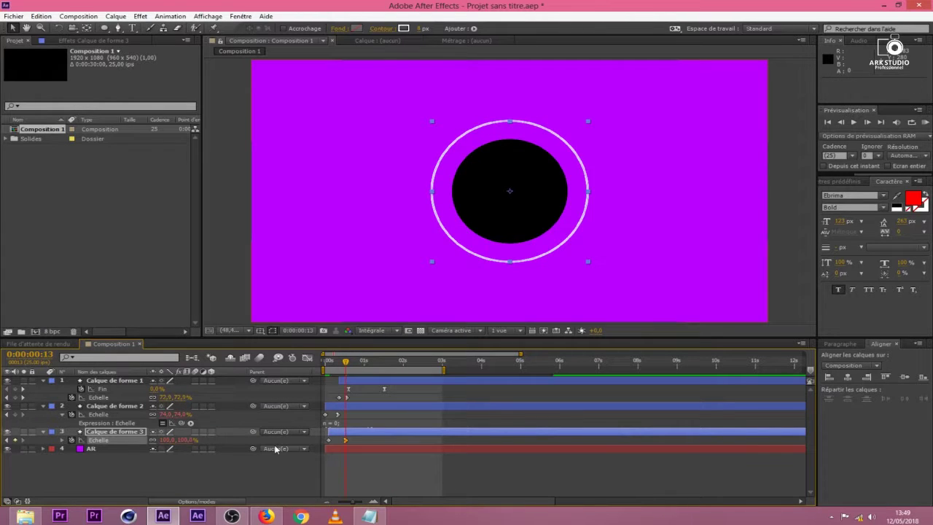
{"action": "key", "text": "space"}
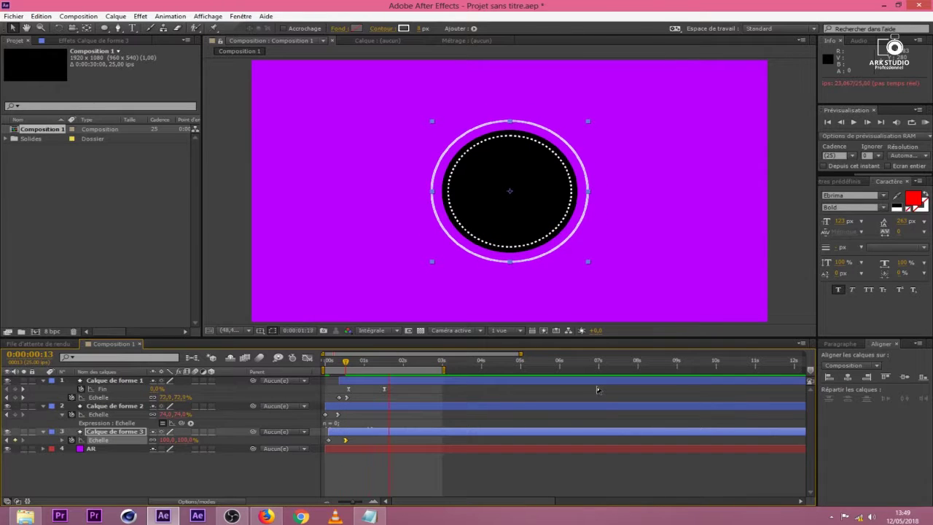
{"action": "left_click", "coordinate": [347, 364]}
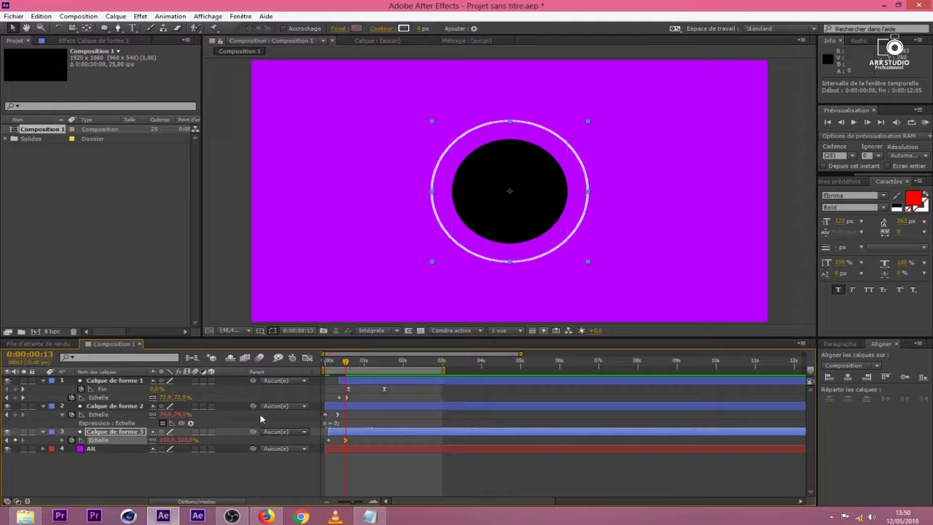
Set the second Scale keyframe of Calque de forme 3 at 0:00:00:13 to 90% and preview the animation.
{"action": "left_click", "coordinate": [191, 440]}
{"action": "type", "text": "94"}
{"action": "key", "text": "Tab"}
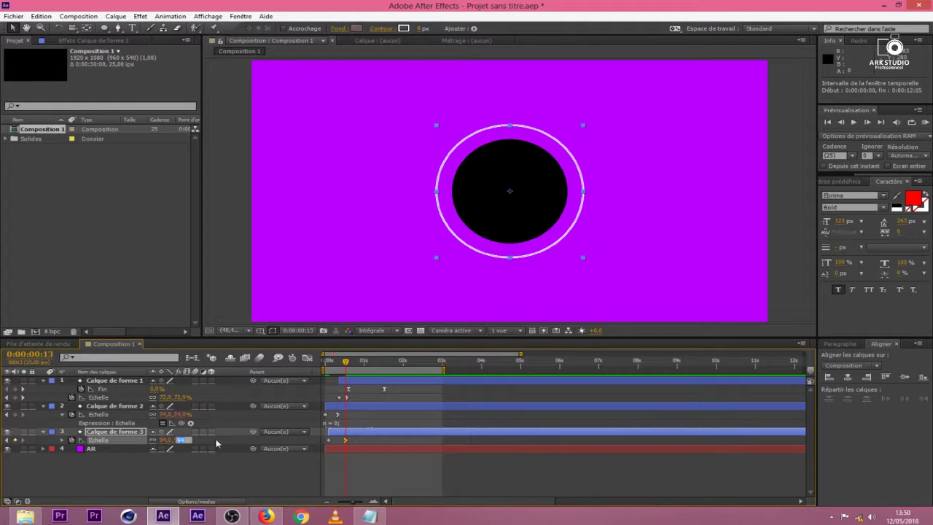
{"action": "type", "text": "90"}
{"action": "key", "text": "Return"}
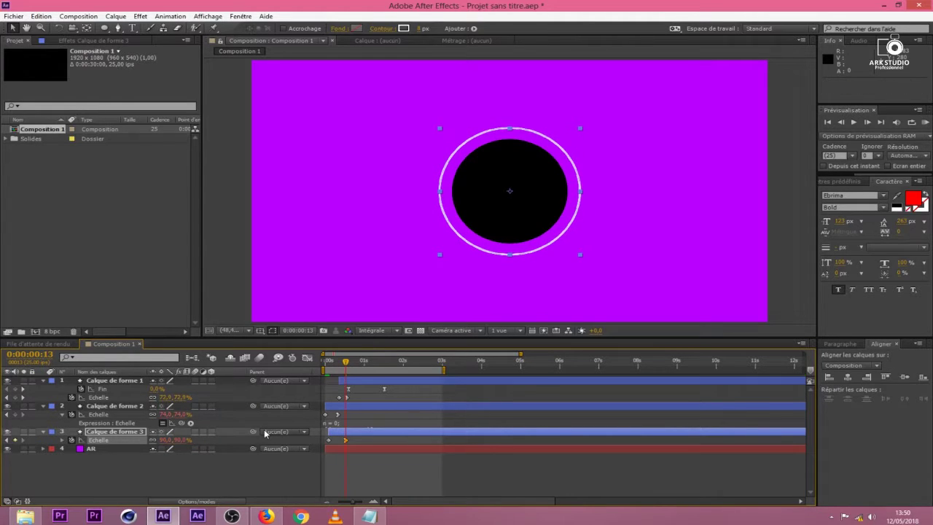
{"action": "key", "text": "space"}
{"action": "key", "text": "space"}
Set the stroke width of the outer ring on Calque de forme 3 to 10 px.
{"action": "key", "text": "/"}
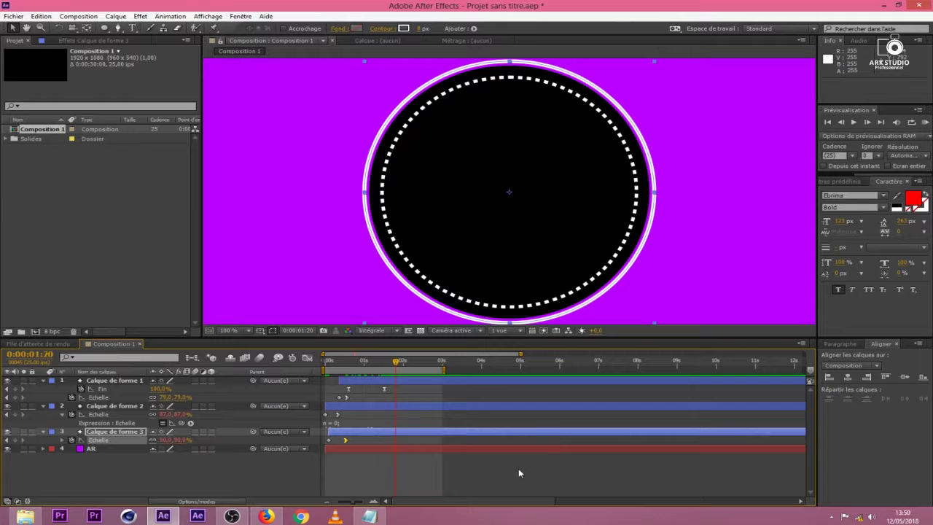
{"action": "left_click", "coordinate": [426, 28]}
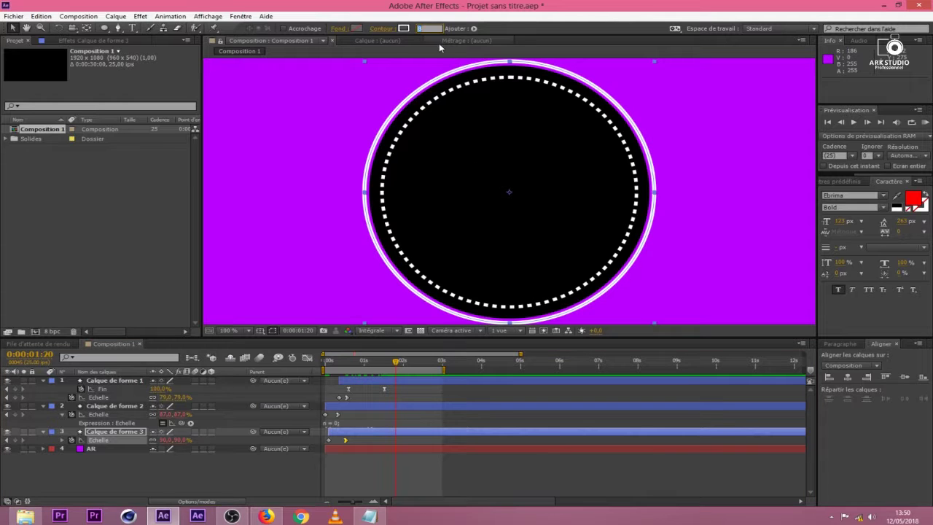
{"action": "type", "text": "10"}
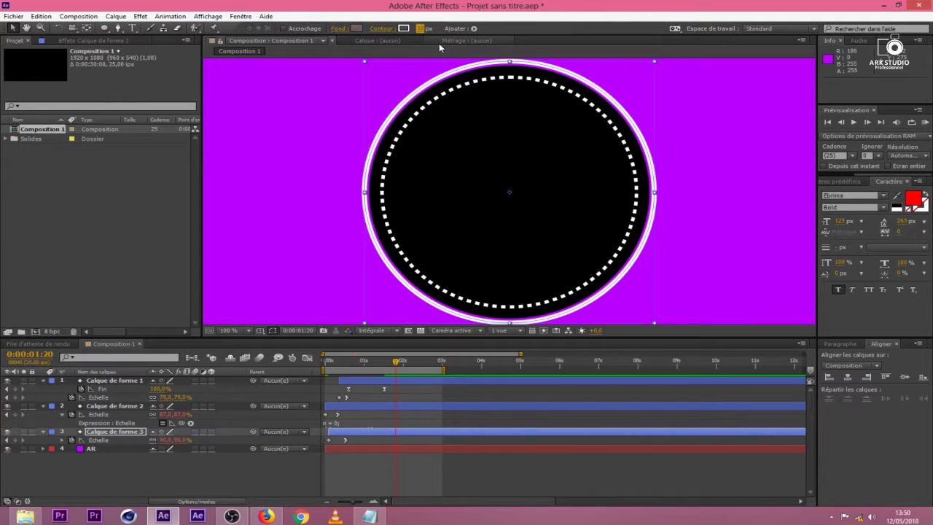
{"action": "scroll", "coordinate": [571, 293], "scroll_direction": "down", "scroll_amount": 2}
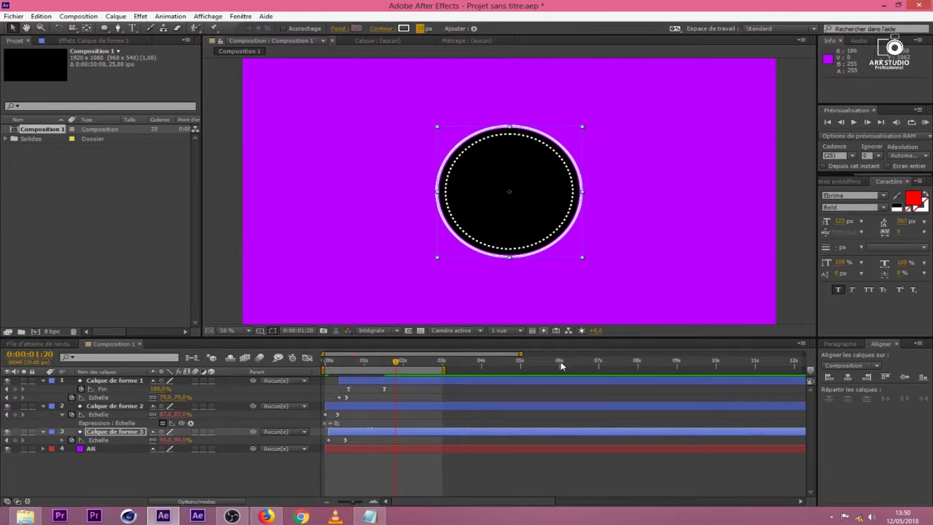
Set the stroke width of the dashed ring on Calque de forme 1 to 10 px and inspect it up close.
{"action": "left_click", "coordinate": [406, 424]}
{"action": "left_click", "coordinate": [391, 405]}
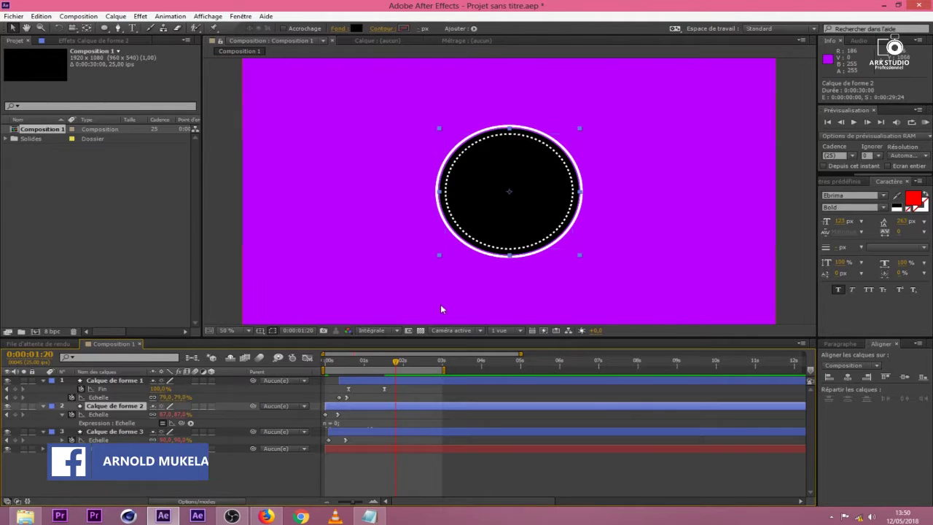
{"action": "left_click", "coordinate": [409, 380]}
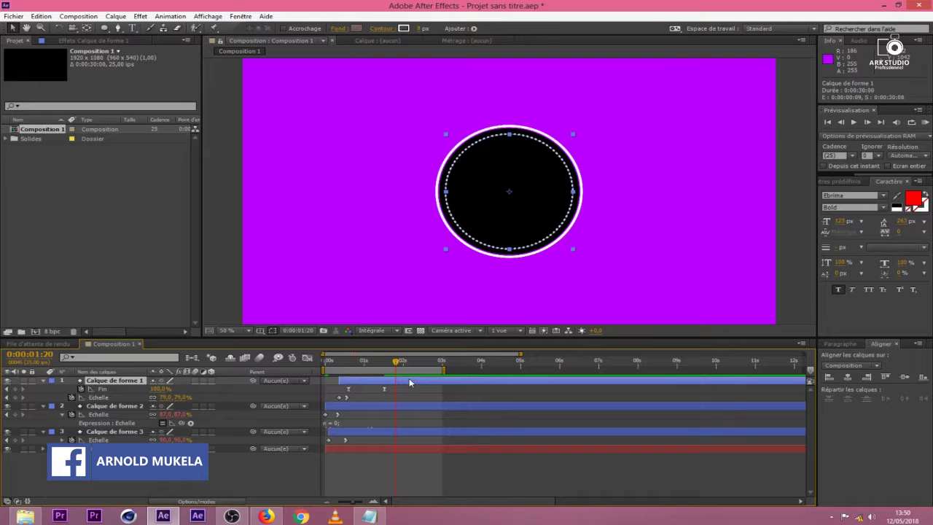
{"action": "left_click", "coordinate": [429, 29]}
{"action": "type", "text": "10"}
{"action": "key", "text": "Return"}
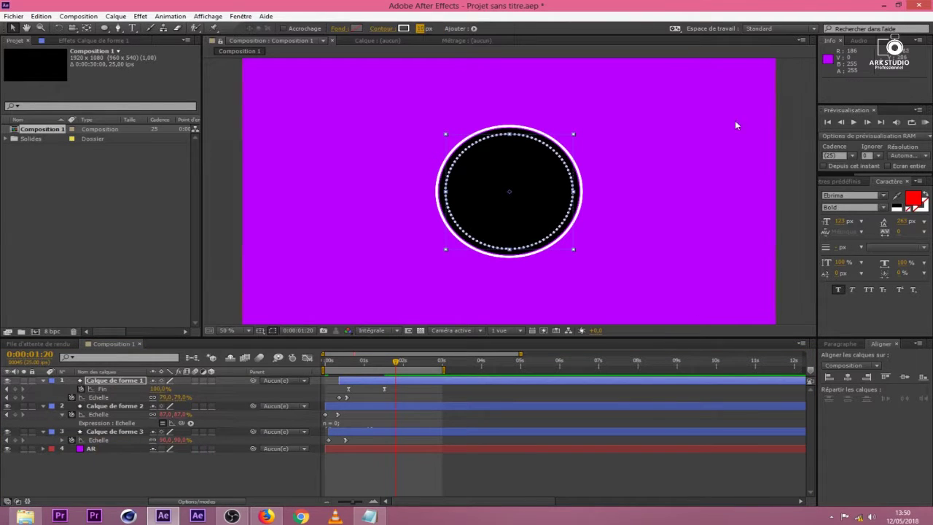
{"action": "left_click", "coordinate": [591, 478]}
{"action": "key", "text": "period"}
{"action": "key", "text": "period"}
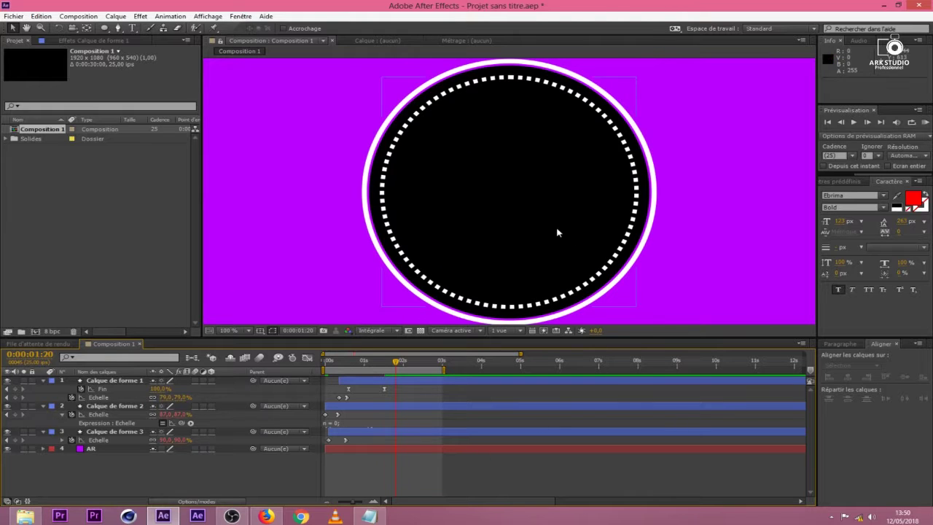
{"action": "key", "text": "comma"}
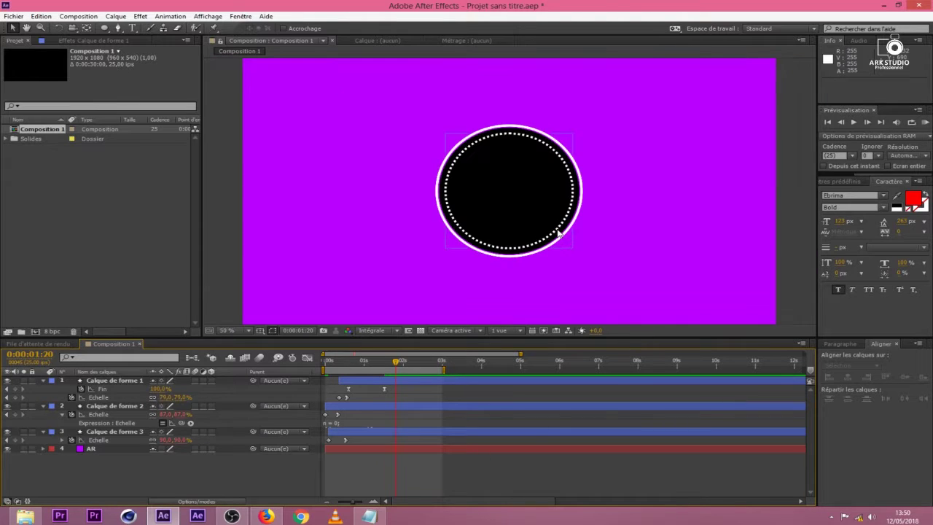
Display the title/action safe guides and prepare the Pen tool with no fill and a solid-colour stroke.
{"action": "left_click", "coordinate": [261, 331]}
{"action": "left_click", "coordinate": [287, 342]}
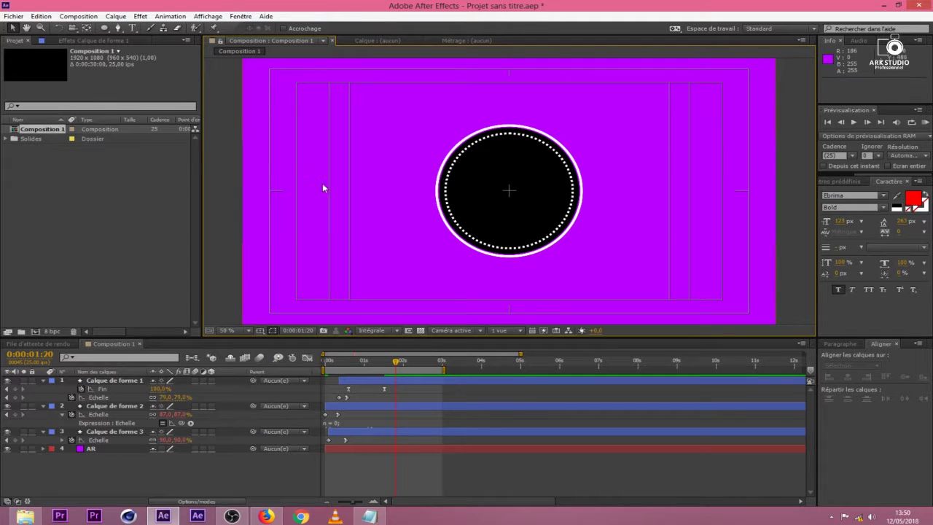
{"action": "left_click", "coordinate": [119, 28]}
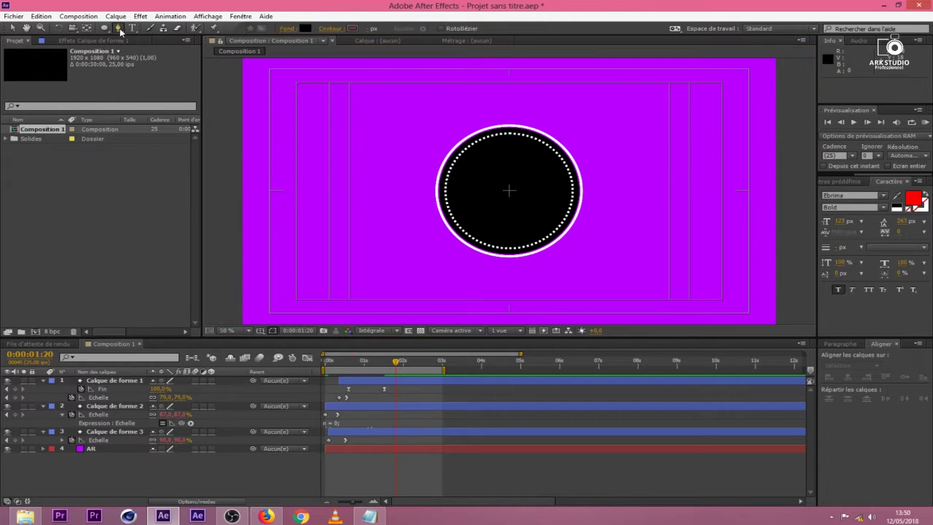
{"action": "left_click", "coordinate": [289, 28]}
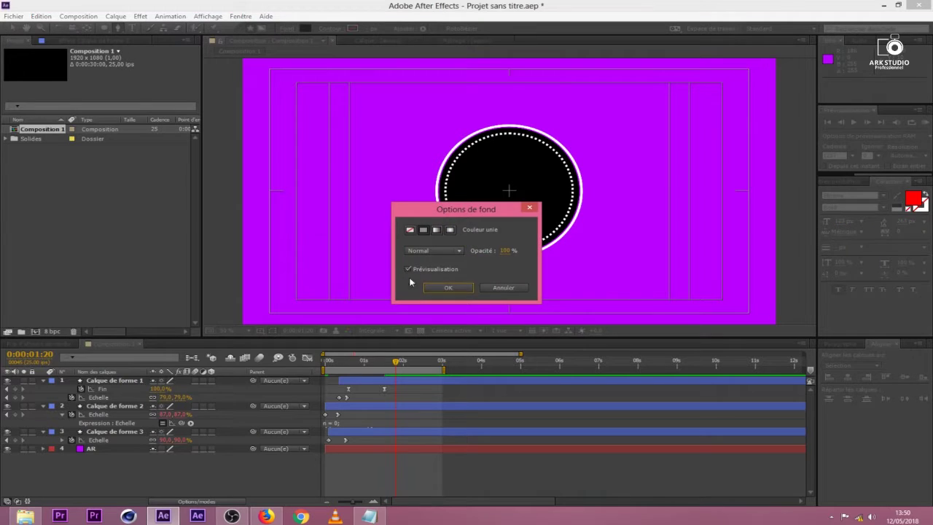
{"action": "left_click", "coordinate": [412, 231]}
{"action": "left_click", "coordinate": [446, 287]}
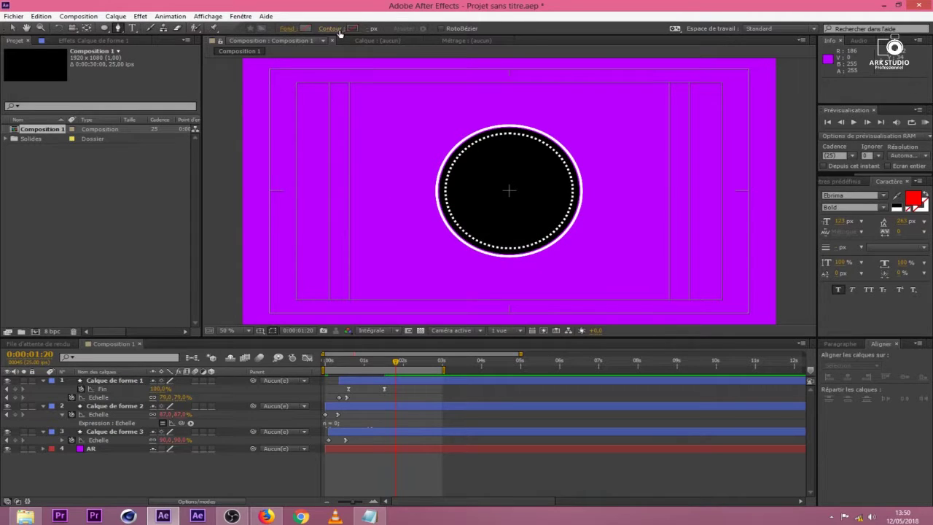
{"action": "left_click", "coordinate": [335, 29]}
{"action": "left_click", "coordinate": [423, 230]}
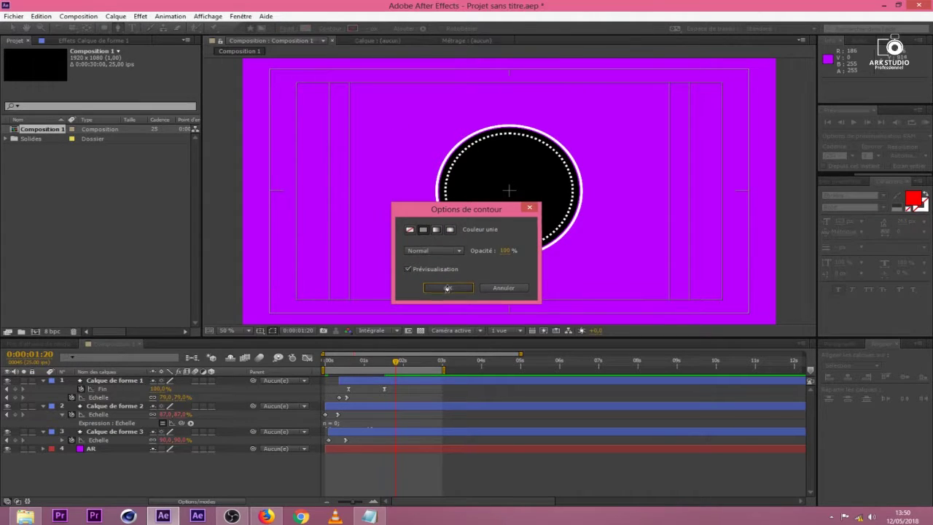
{"action": "left_click", "coordinate": [447, 288]}
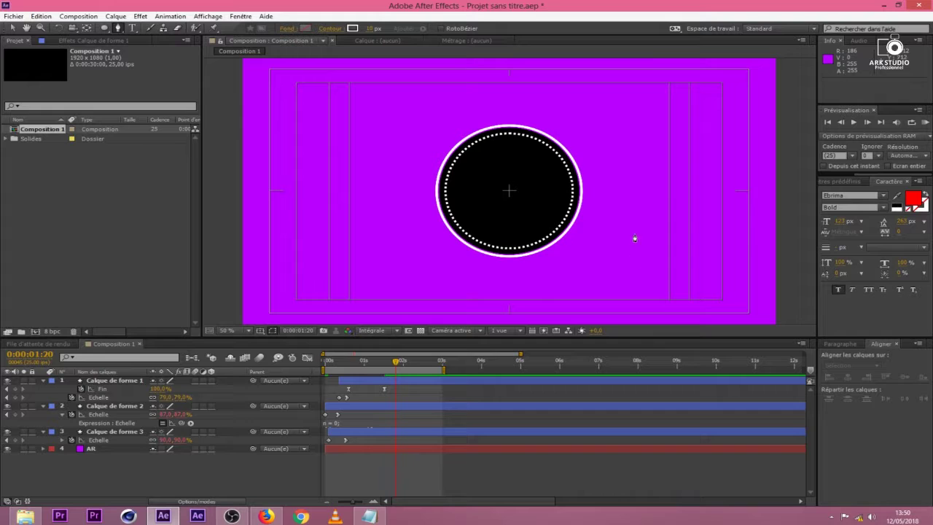
Draw a closed horizontal ribbon banner with V-notched ends across the circles, aligning its outer corners to the inner safe guides.
{"action": "left_click", "coordinate": [349, 156]}
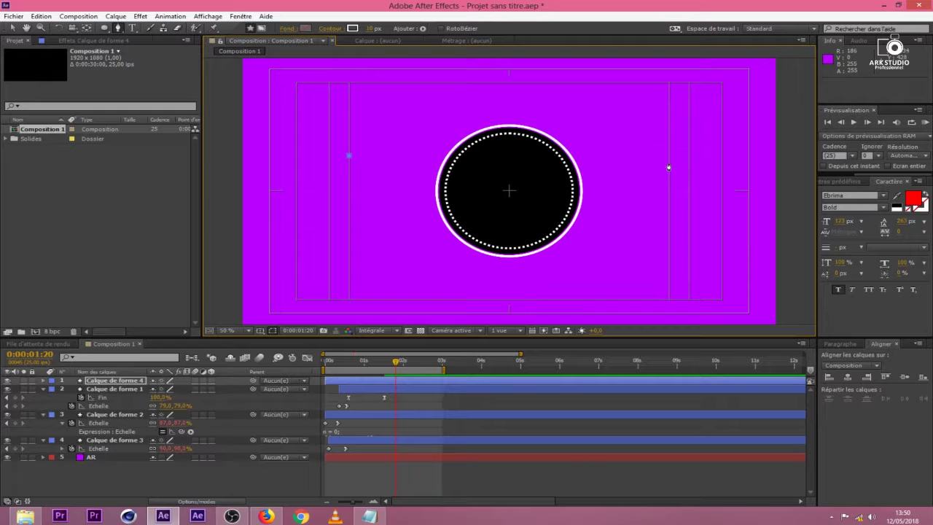
{"action": "left_click", "coordinate": [669, 155]}
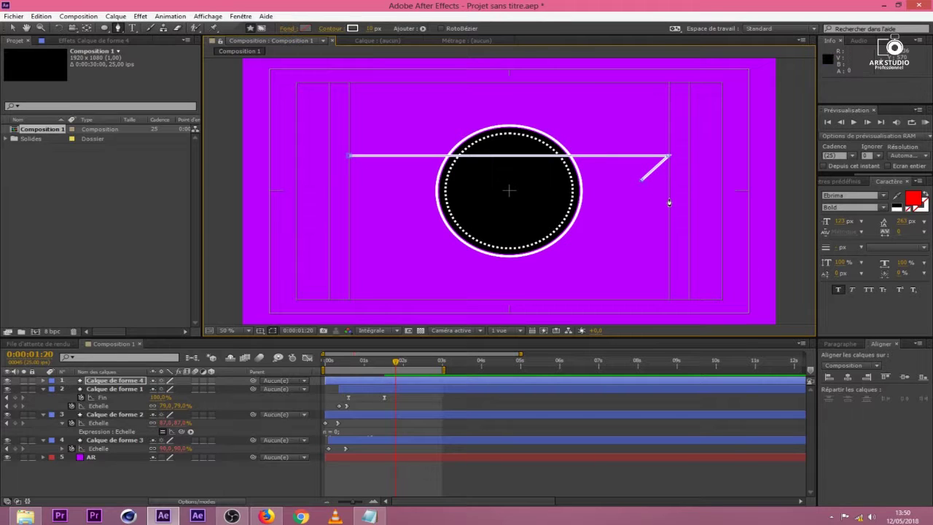
{"action": "left_click", "coordinate": [349, 205]}
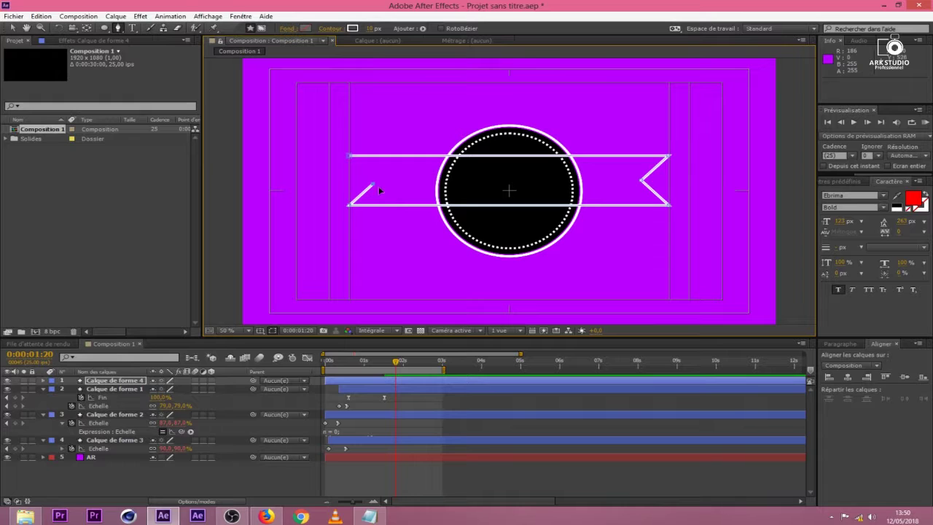
{"action": "left_click", "coordinate": [374, 181]}
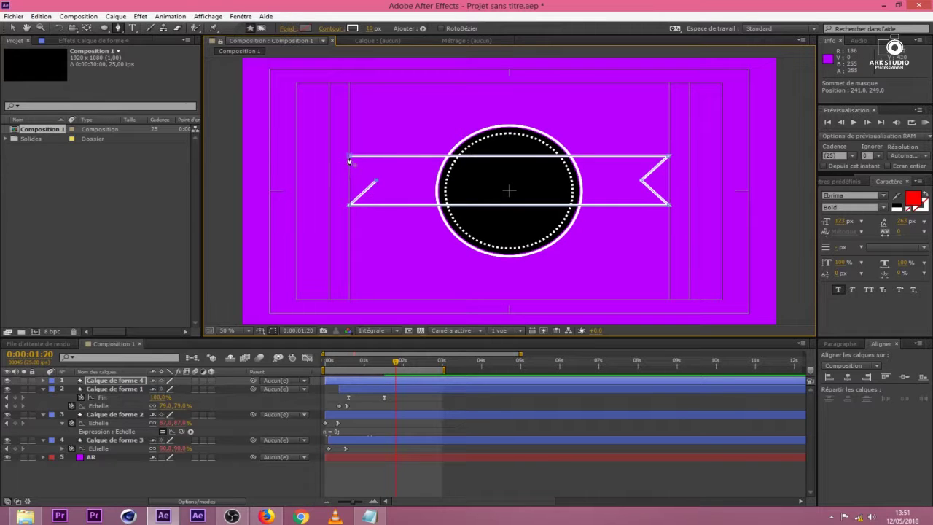
{"action": "left_click", "coordinate": [348, 156]}
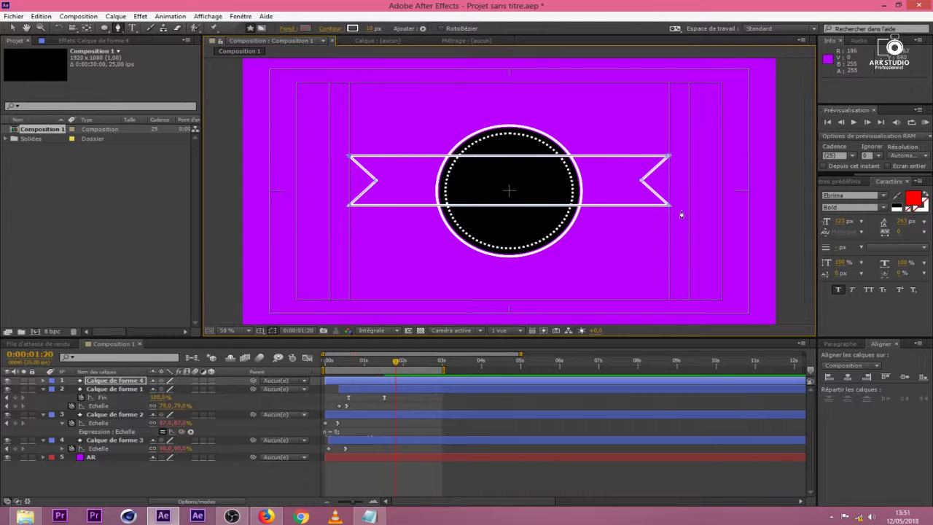
Give the ribbon banner a solid fill in light orange FFD291.
{"action": "left_click", "coordinate": [287, 29]}
{"action": "left_click", "coordinate": [422, 230]}
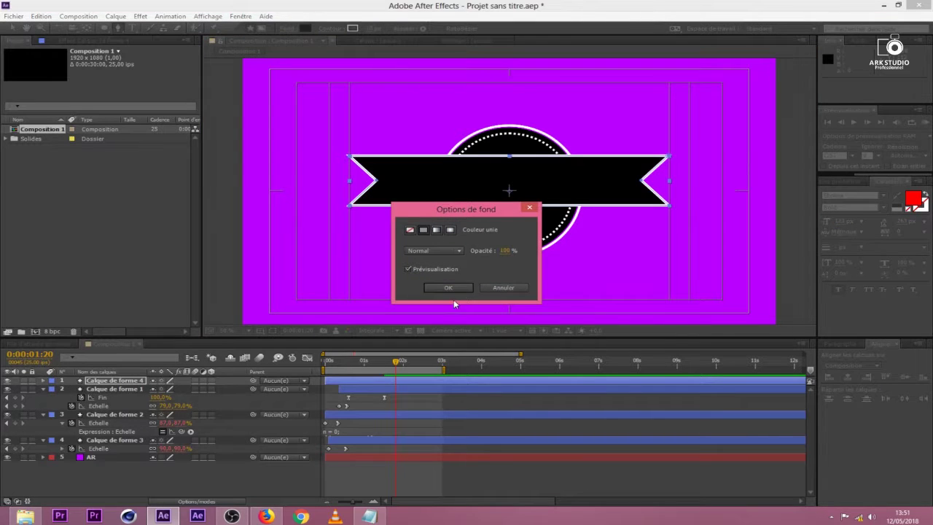
{"action": "key", "text": "Return"}
{"action": "left_click", "coordinate": [305, 30]}
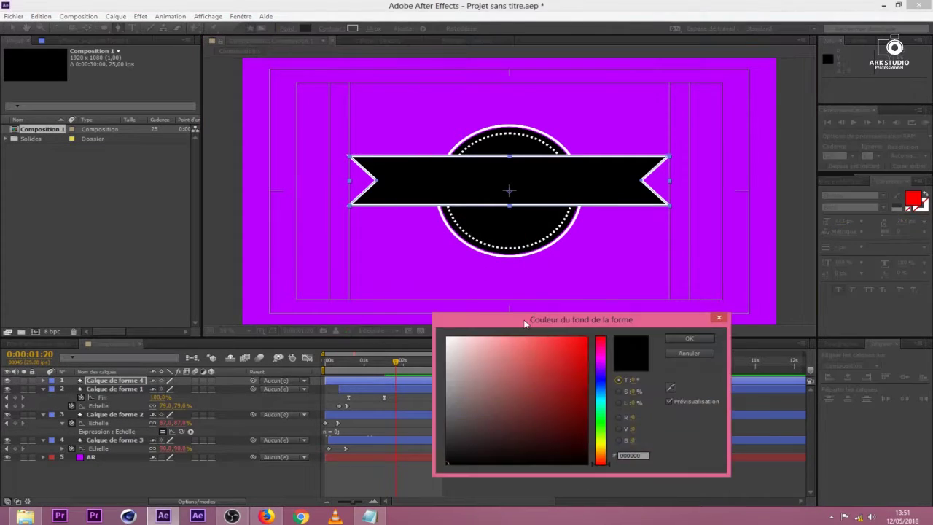
{"action": "left_click_drag", "start_coordinate": [604, 385], "coordinate": [607, 443]}
{"action": "mouse_move", "coordinate": [539, 350]}
{"action": "left_mouse_down"}
{"action": "mouse_move", "coordinate": [533, 334]}
{"action": "mouse_move", "coordinate": [504, 334]}
{"action": "left_mouse_up"}
{"action": "left_click_drag", "start_coordinate": [609, 450], "coordinate": [612, 455]}
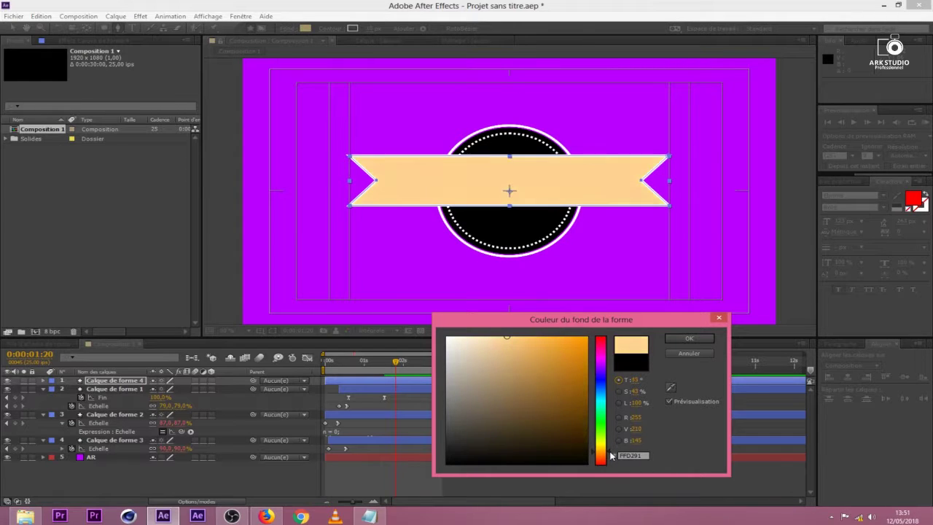
{"action": "left_click", "coordinate": [689, 339]}
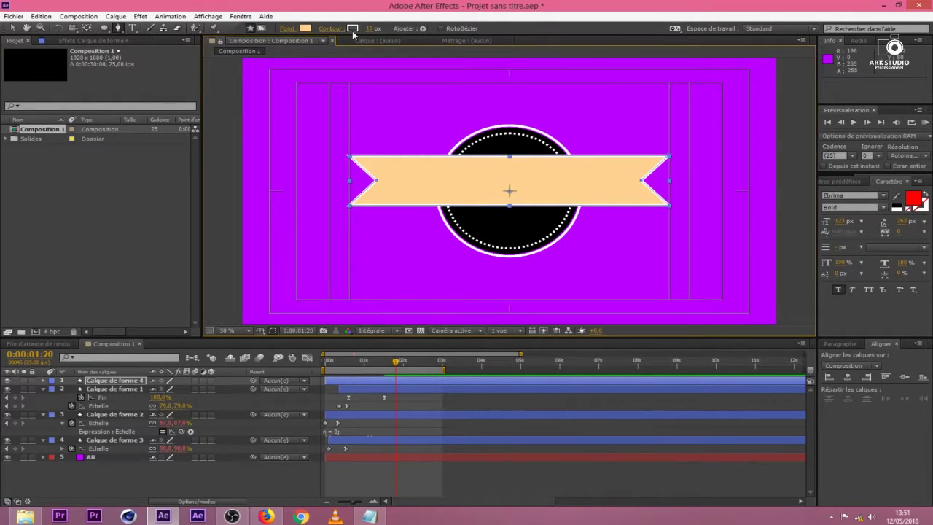
Change the banner's stroke colour to black, 000000.
{"action": "left_click", "coordinate": [353, 29]}
{"action": "left_click_drag", "start_coordinate": [548, 440], "coordinate": [562, 498]}
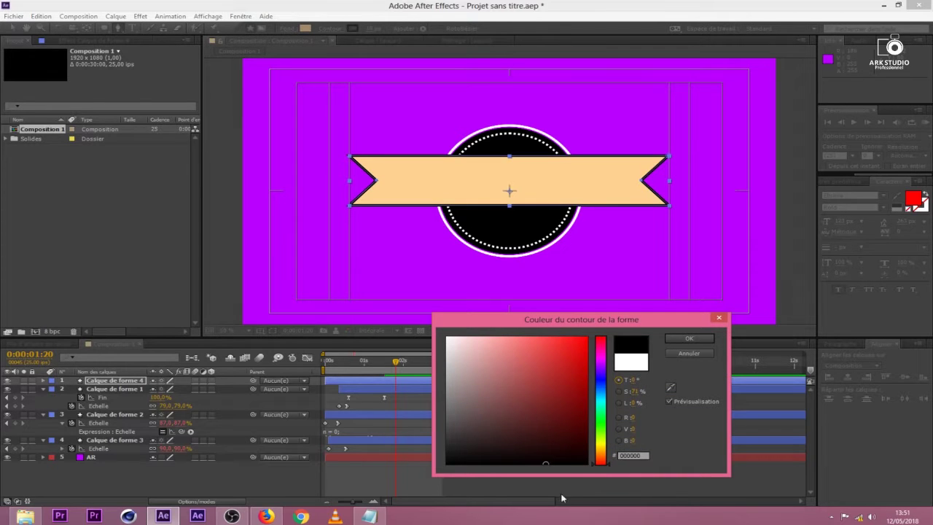
{"action": "left_click", "coordinate": [690, 338]}
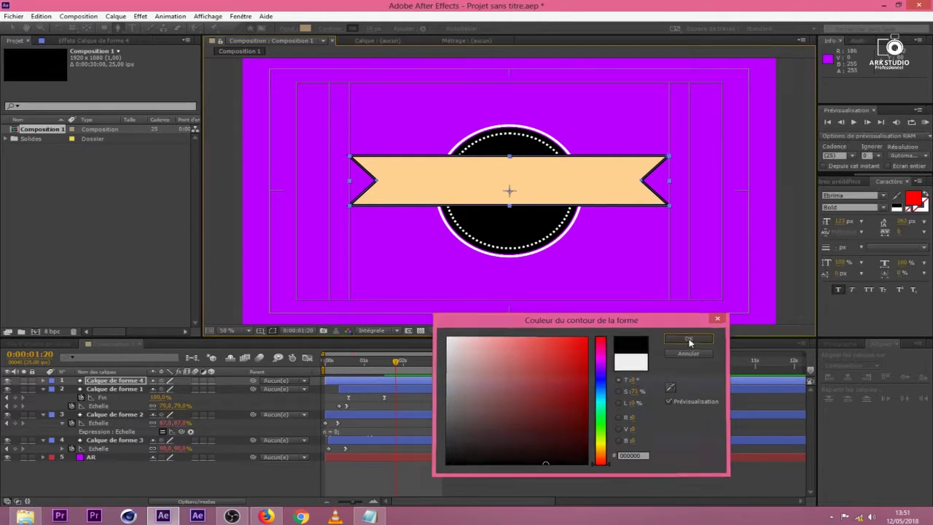
Show the banner layer's Scale property and move its anchor point to the centre of the ribbon.
{"action": "left_click", "coordinate": [15, 29]}
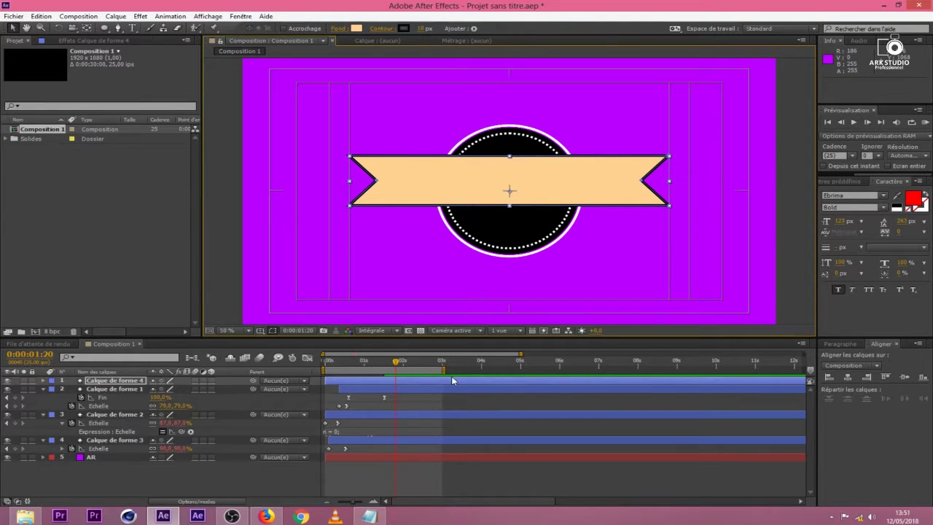
{"action": "key", "text": "alt+shift+s"}
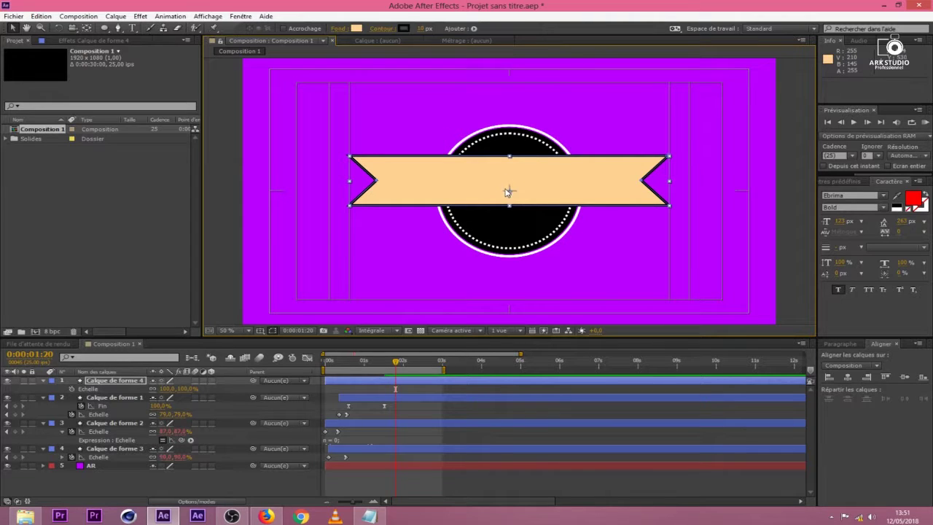
{"action": "key", "text": "y"}
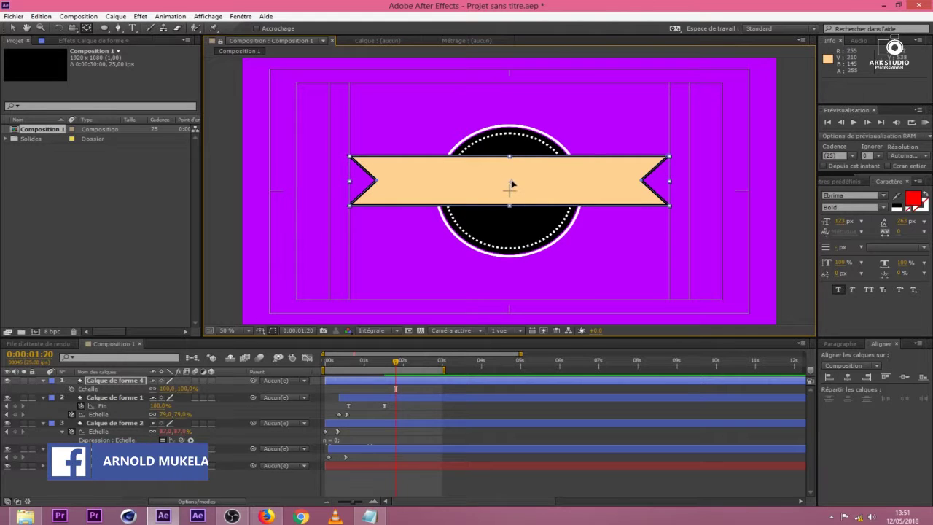
{"action": "key", "text": "ctrl+alt+Home"}
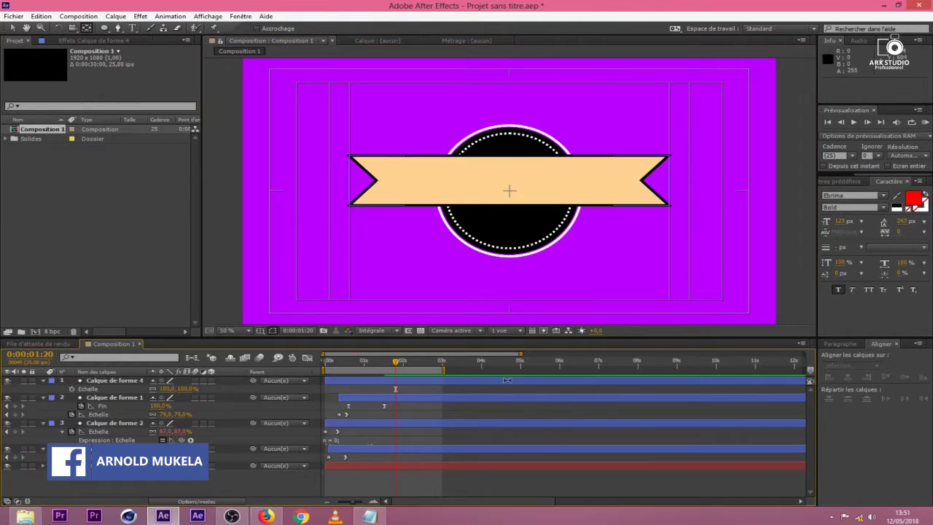
{"action": "left_click_drag", "start_coordinate": [510, 191], "coordinate": [510, 182]}
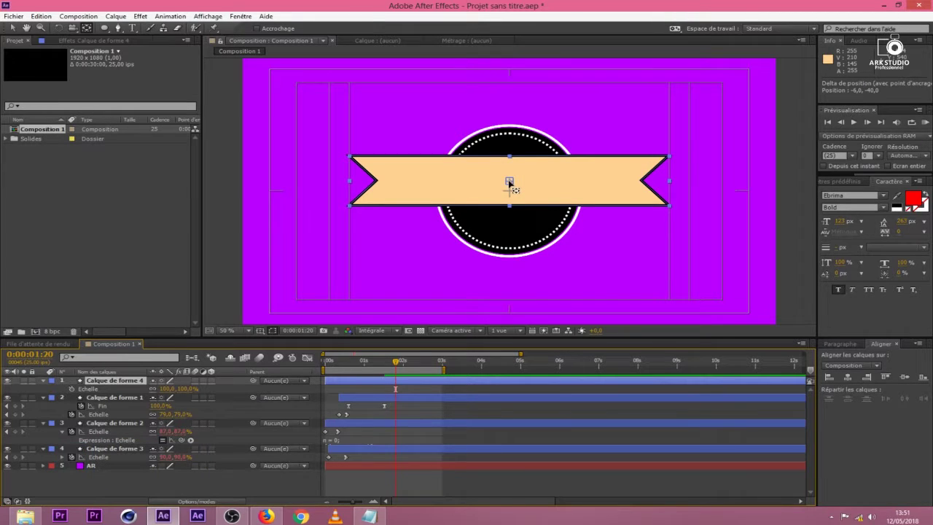
Scale the banner to 80% and reposition it at about 968, 549 across the middle of the circles.
{"action": "left_click", "coordinate": [186, 390]}
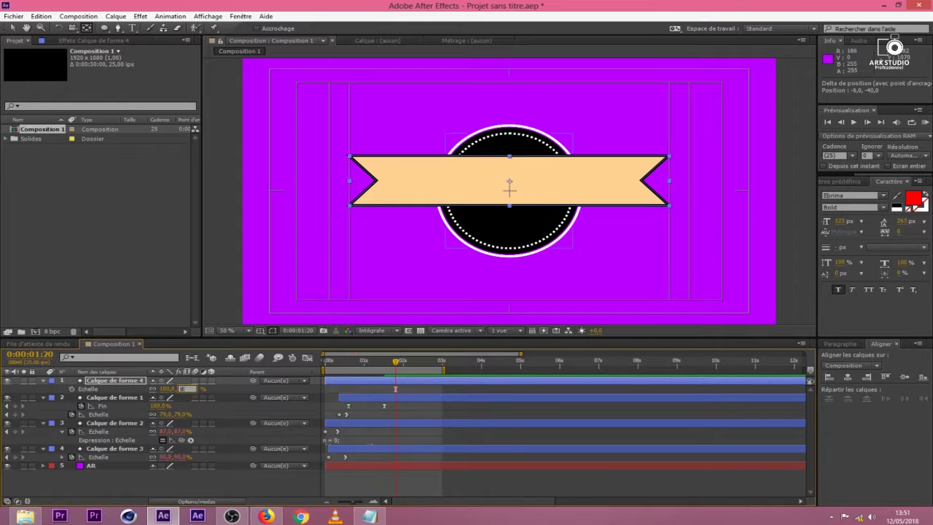
{"action": "type", "text": "80"}
{"action": "key", "text": "Return"}
{"action": "left_click", "coordinate": [11, 28]}
{"action": "left_click_drag", "start_coordinate": [532, 175], "coordinate": [534, 189]}
{"action": "key", "text": "period"}
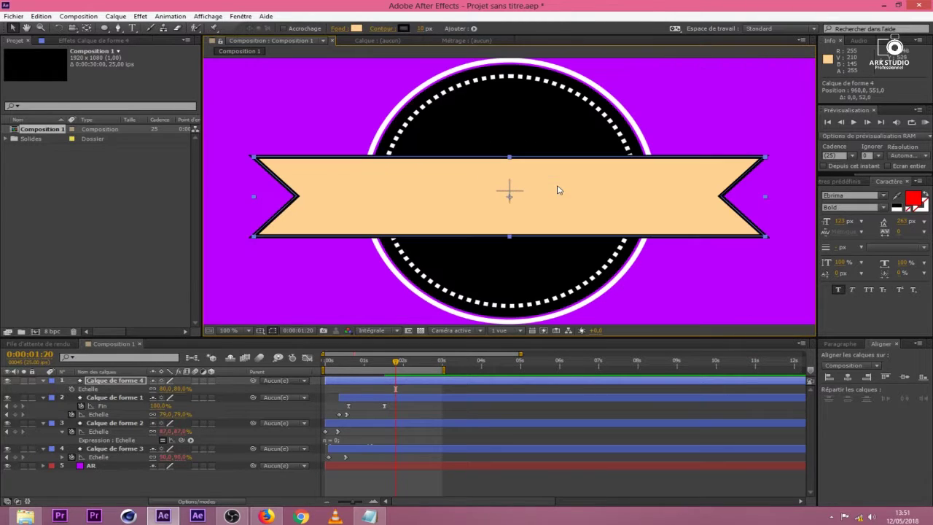
{"action": "left_click_drag", "start_coordinate": [569, 203], "coordinate": [574, 205]}
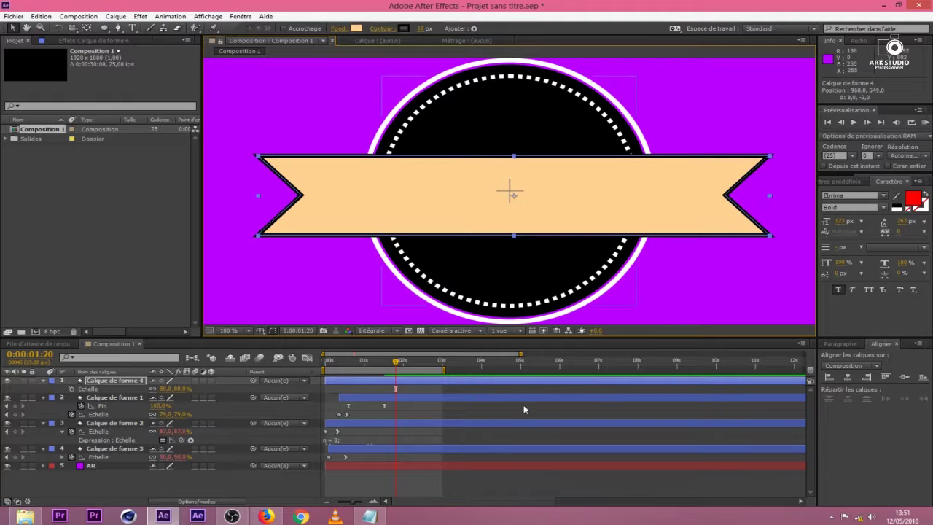
Move the banner's anchor point to its left end using the Pan Behind tool.
{"action": "left_click", "coordinate": [433, 496]}
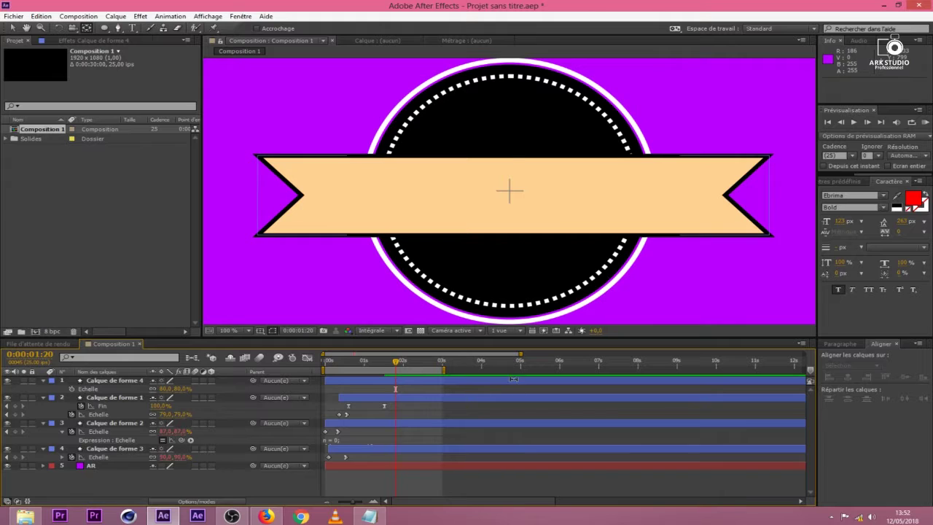
{"action": "left_click", "coordinate": [571, 172]}
{"action": "left_click_drag", "start_coordinate": [512, 198], "coordinate": [261, 205]}
Undo the last value change and keyframe the banner's horizontal scale at 0% at 0:00:01:13, keeping the height at 80%.
{"action": "key", "text": "ctrl+z"}
{"action": "key", "text": "j"}
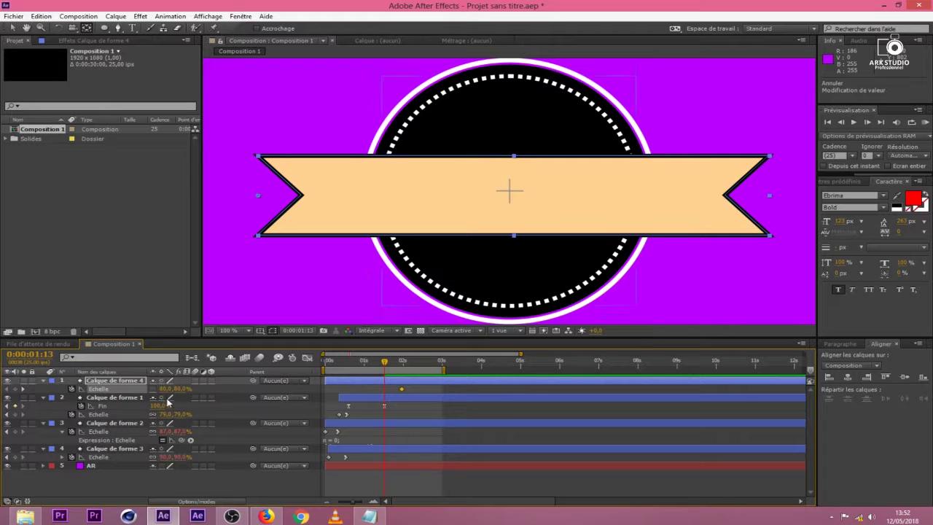
{"action": "left_click_drag", "start_coordinate": [171, 388], "coordinate": [130, 401]}
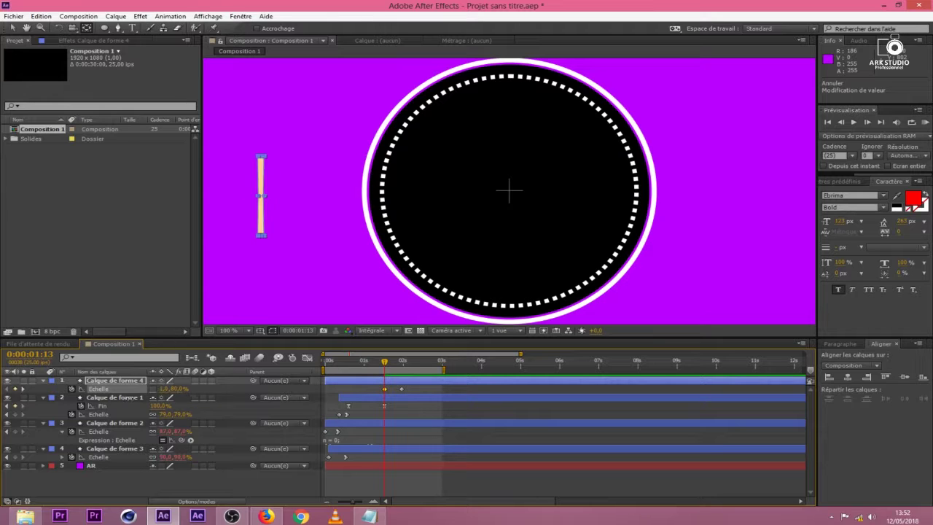
{"action": "type", "text": "0"}
{"action": "key", "text": "Return"}
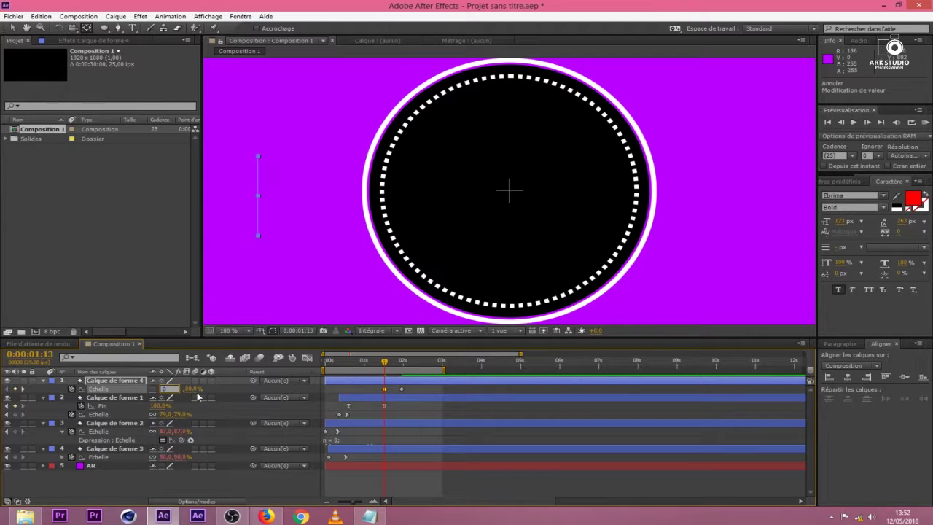
Shift the banner's final scale keyframe to 0:00:01:22 and apply Easy Ease In (Lissage à l'approche) to it.
{"action": "mouse_move", "coordinate": [385, 365]}
{"action": "left_mouse_down"}
{"action": "mouse_move", "coordinate": [411, 370]}
{"action": "mouse_move", "coordinate": [385, 370]}
{"action": "mouse_move", "coordinate": [394, 370]}
{"action": "left_mouse_up"}
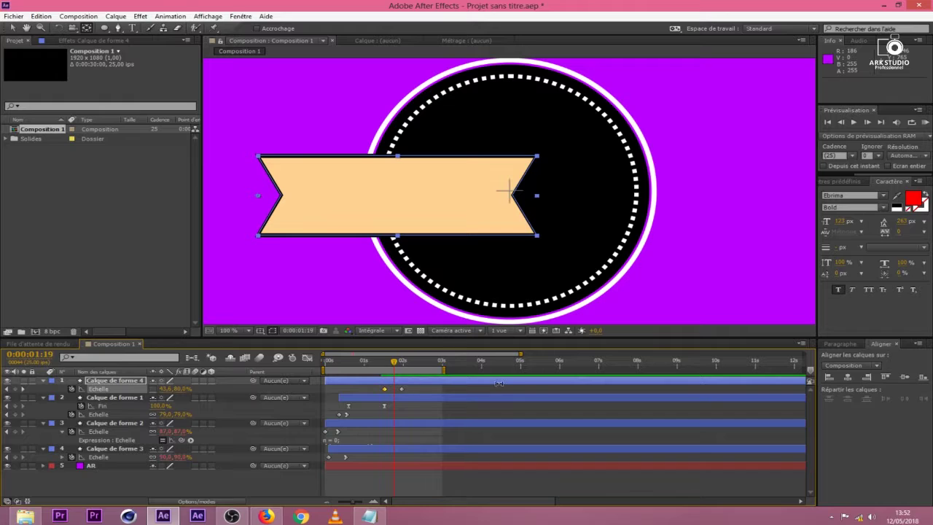
{"action": "left_click_drag", "start_coordinate": [520, 354], "coordinate": [376, 354]}
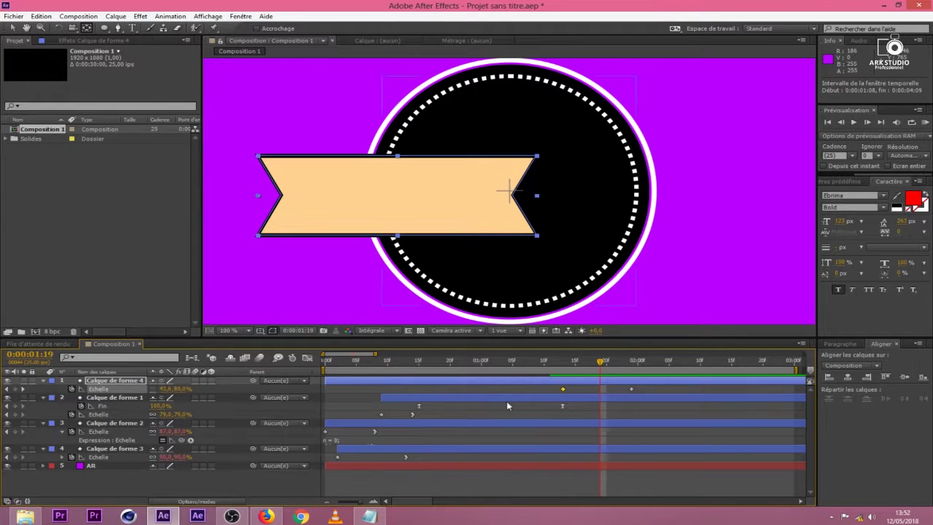
{"action": "left_click_drag", "start_coordinate": [634, 393], "coordinate": [621, 391]}
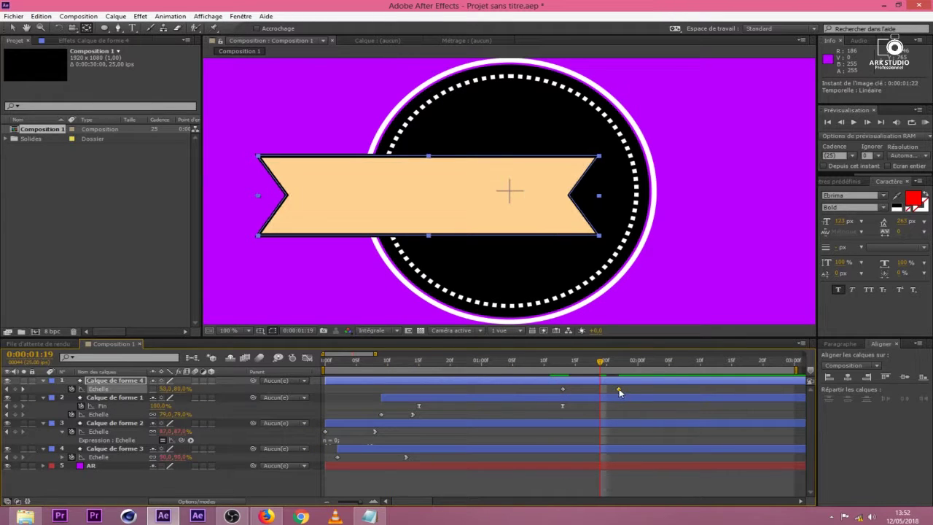
{"action": "right_click", "coordinate": [620, 392]}
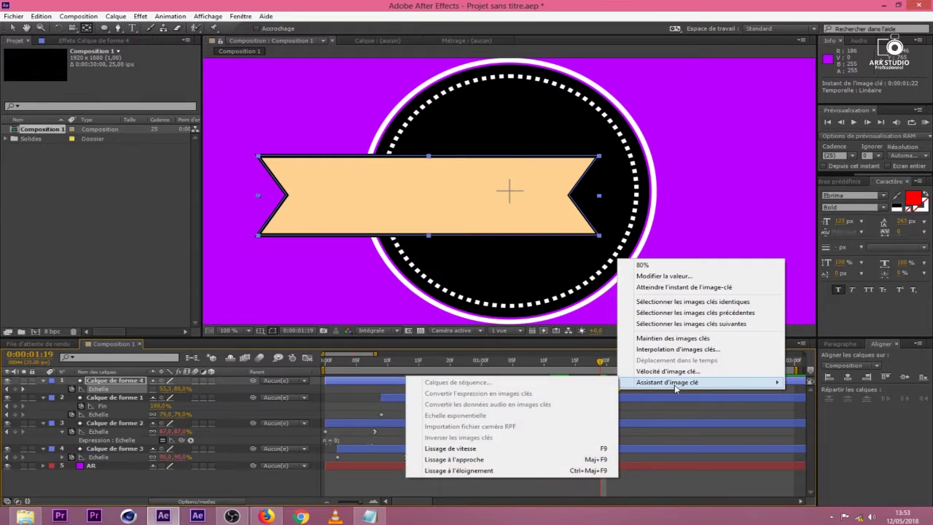
{"action": "mouse_move", "coordinate": [661, 382]}
{"action": "left_click", "coordinate": [504, 461]}
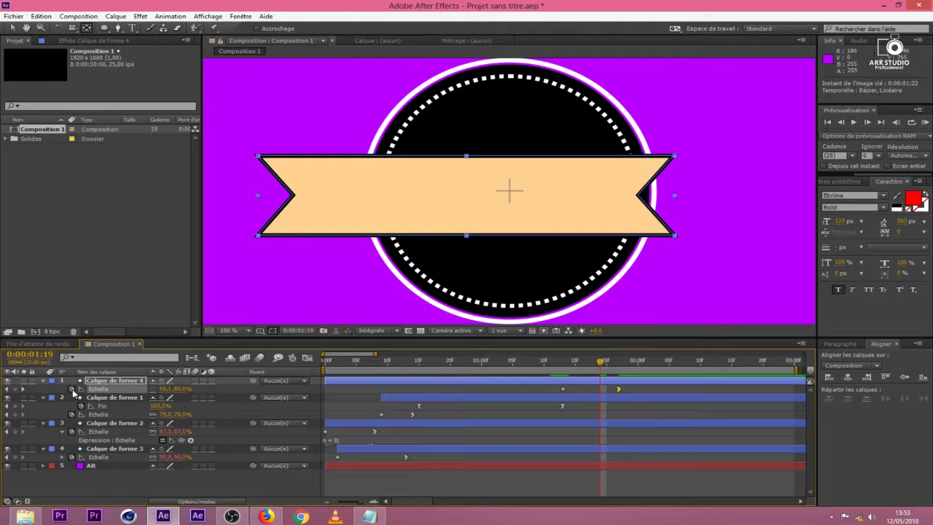
Add the copied bounce expression to the banner's Scale property and collapse the layer.
{"action": "left_click", "coordinate": [72, 389], "text": "alt"}
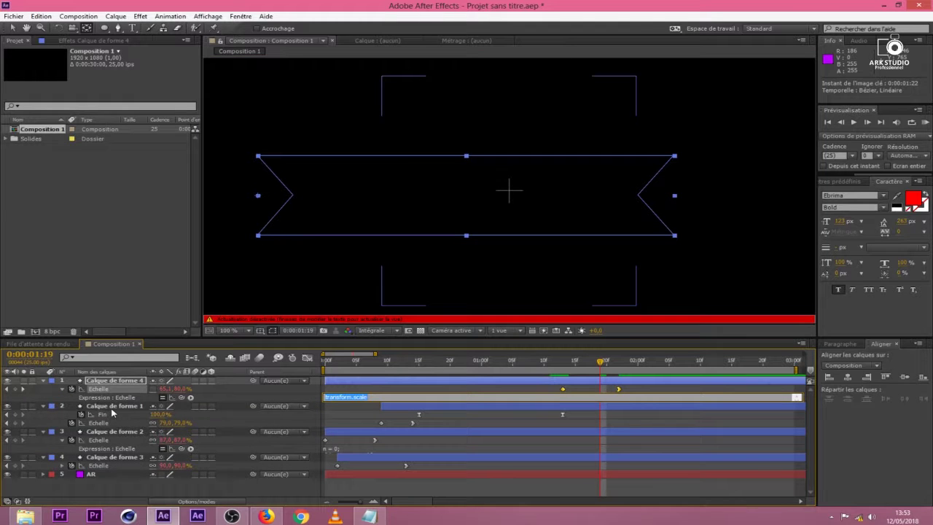
{"action": "key", "text": "ctrl+v"}
{"action": "left_click", "coordinate": [116, 395]}
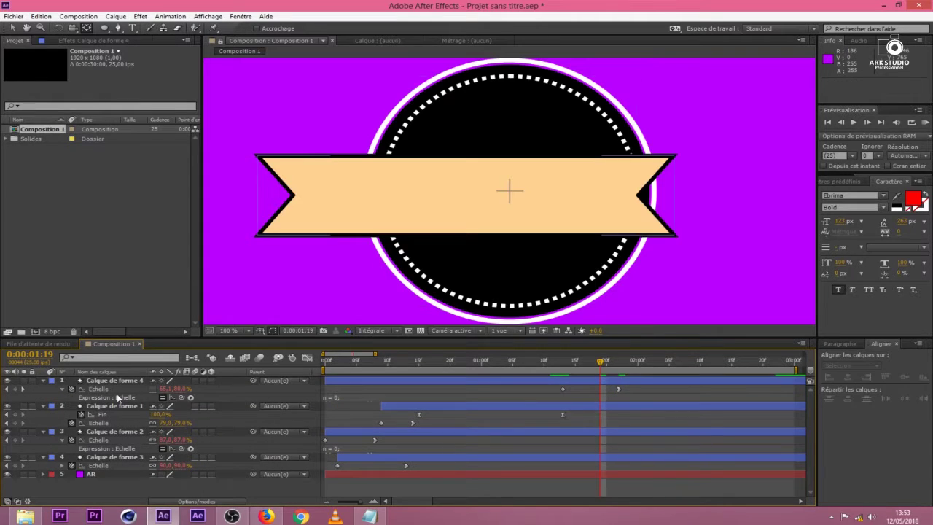
{"action": "left_click", "coordinate": [44, 380]}
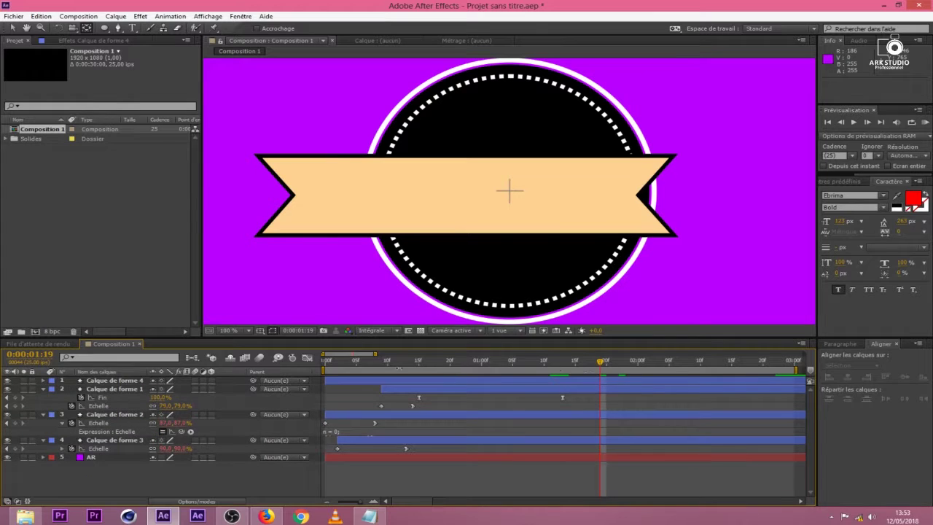
Fit the composition in the viewer and play a RAM preview to check the banner's bouncing reveal.
{"action": "left_click_drag", "start_coordinate": [384, 357], "coordinate": [541, 355]}
{"action": "left_click_drag", "start_coordinate": [389, 362], "coordinate": [408, 386]}
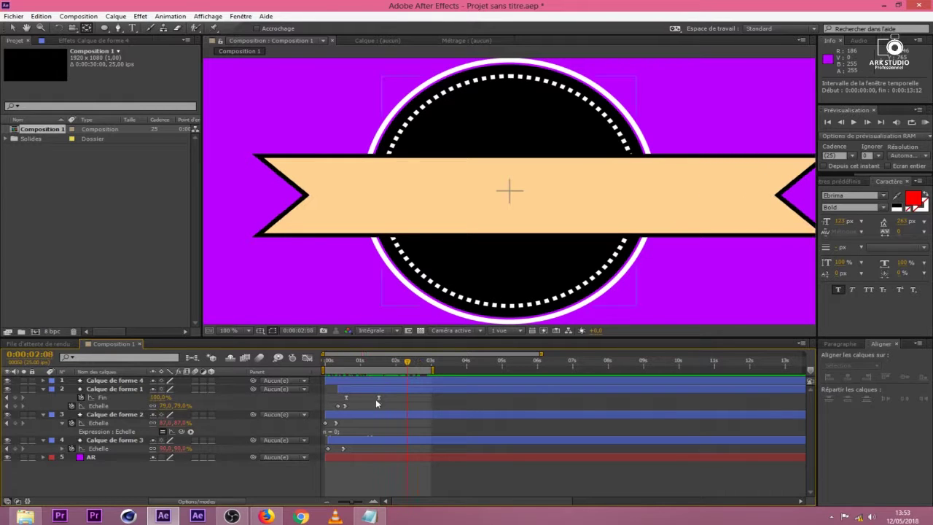
{"action": "left_click", "coordinate": [379, 388]}
{"action": "left_click", "coordinate": [240, 330]}
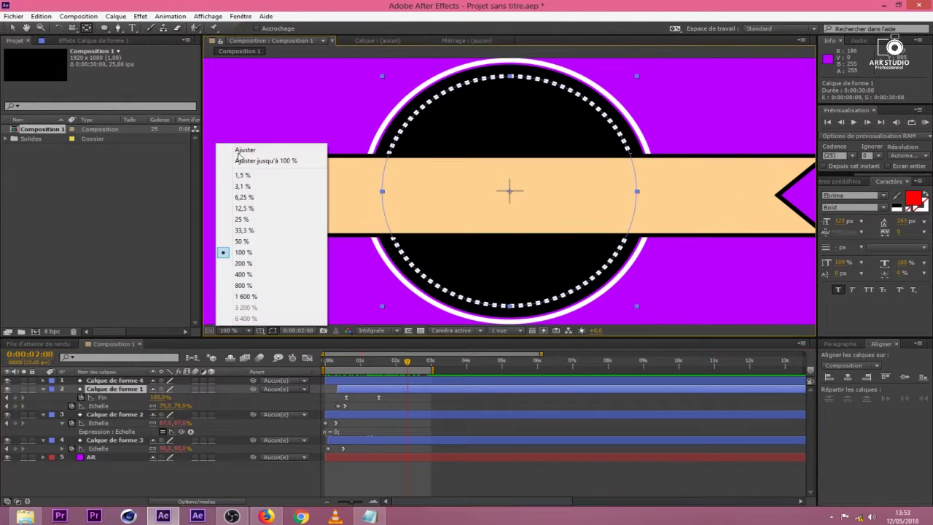
{"action": "left_click", "coordinate": [242, 150]}
{"action": "left_click", "coordinate": [924, 121]}
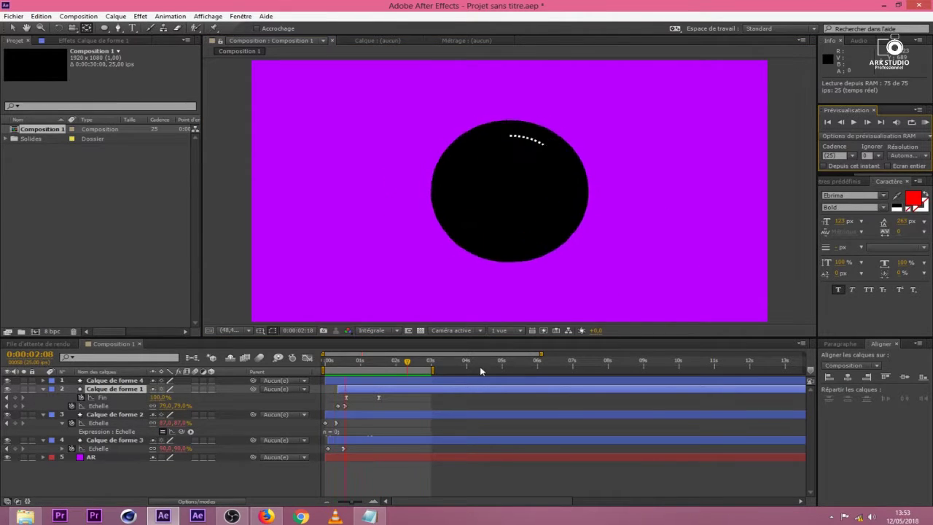
{"action": "left_click", "coordinate": [411, 392]}
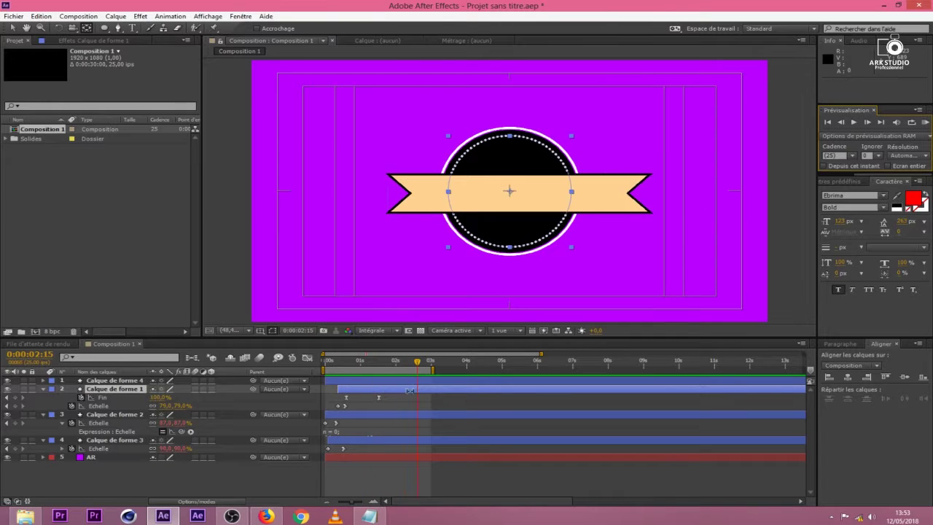
Narrow the banner to about 71% horizontal scale at 0:00:02:15 and centre it over the circles at about 548.5, 540.7.
{"action": "left_click", "coordinate": [583, 208]}
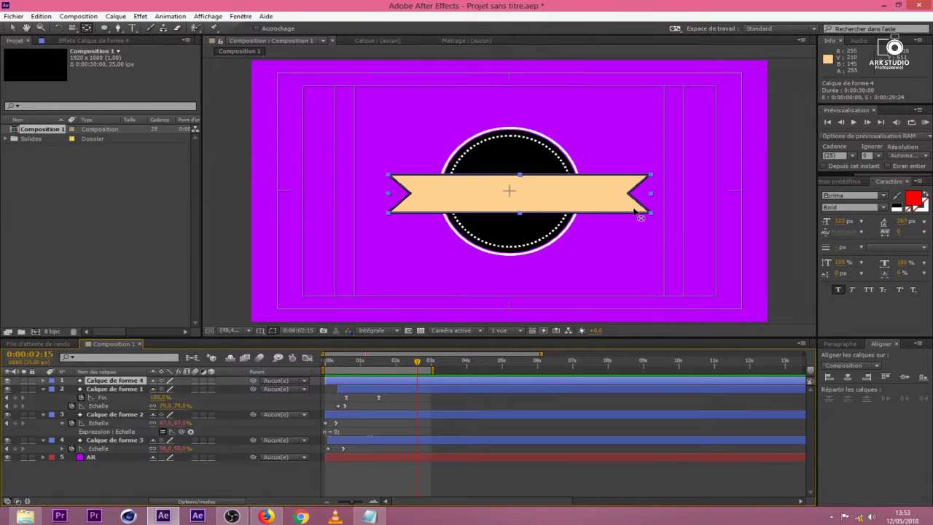
{"action": "left_click_drag", "start_coordinate": [652, 193], "coordinate": [624, 196]}
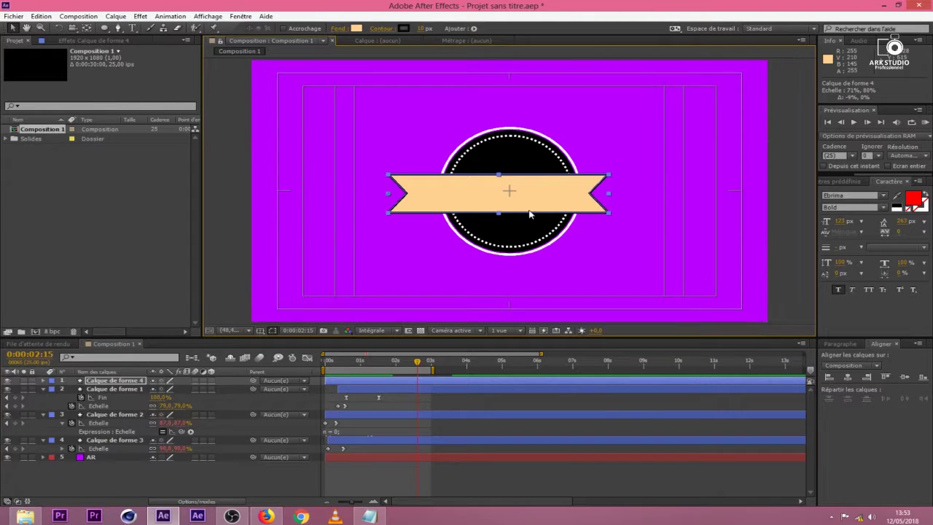
{"action": "left_click_drag", "start_coordinate": [502, 196], "coordinate": [512, 192]}
{"action": "left_click", "coordinate": [845, 352]}
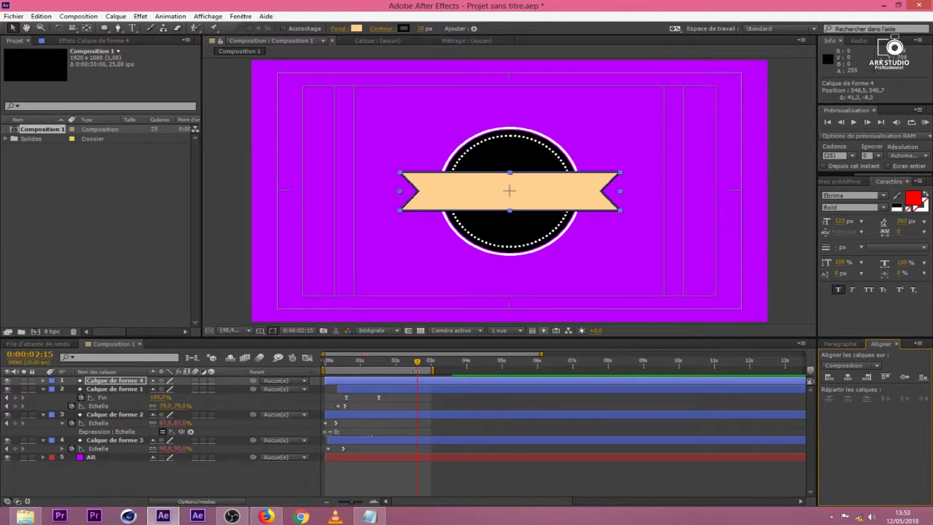
Reveal the banner's keyframes and delete the extra scale keyframe at 0:00:02:15.
{"action": "key", "text": "u"}
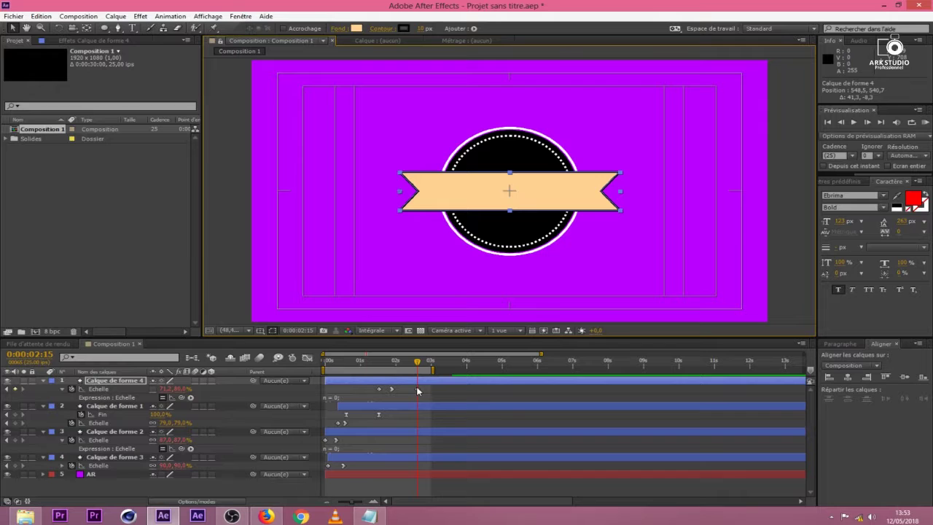
{"action": "left_click", "coordinate": [418, 390]}
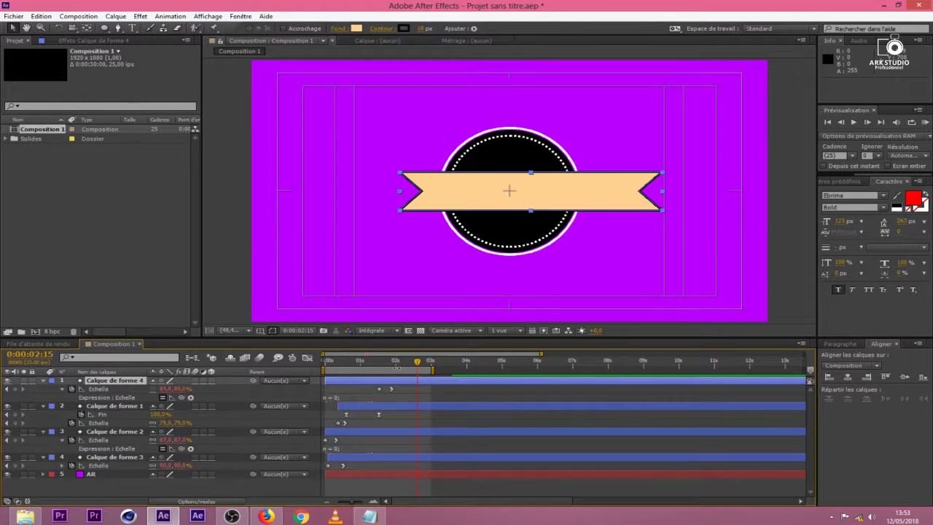
Narrow the banner to about 69% horizontal scale on its 0:00:01:22 keyframe and shift it to about 558.1, 540.0.
{"action": "left_click", "coordinate": [392, 362]}
{"action": "left_click", "coordinate": [391, 389]}
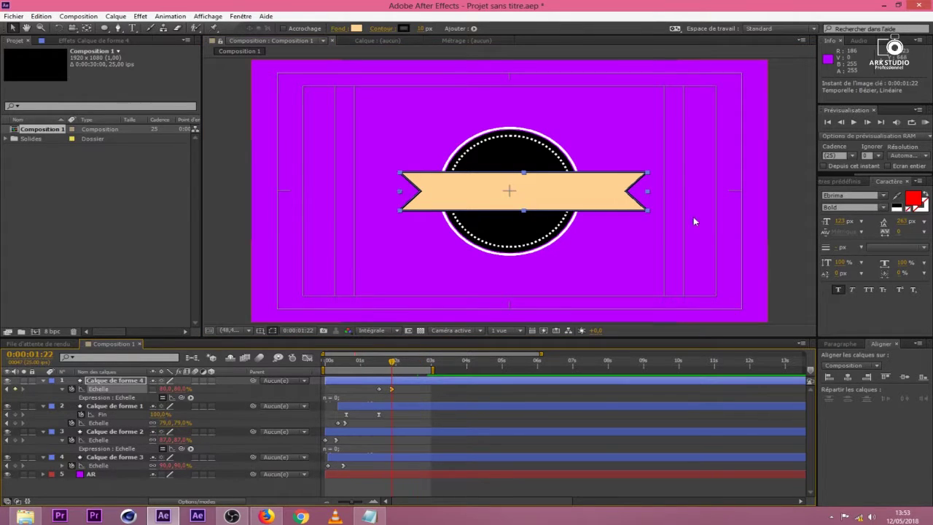
{"action": "left_click_drag", "start_coordinate": [650, 196], "coordinate": [616, 194]}
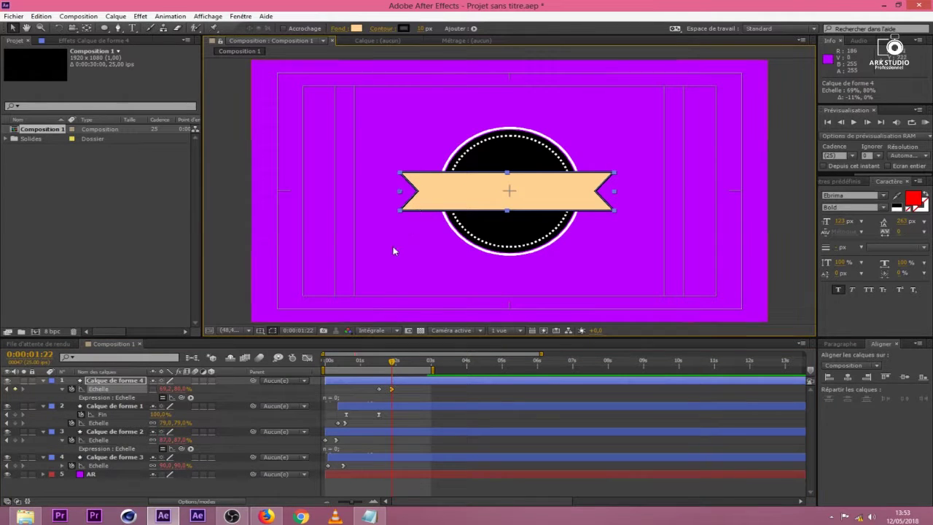
{"action": "left_click_drag", "start_coordinate": [396, 357], "coordinate": [379, 365]}
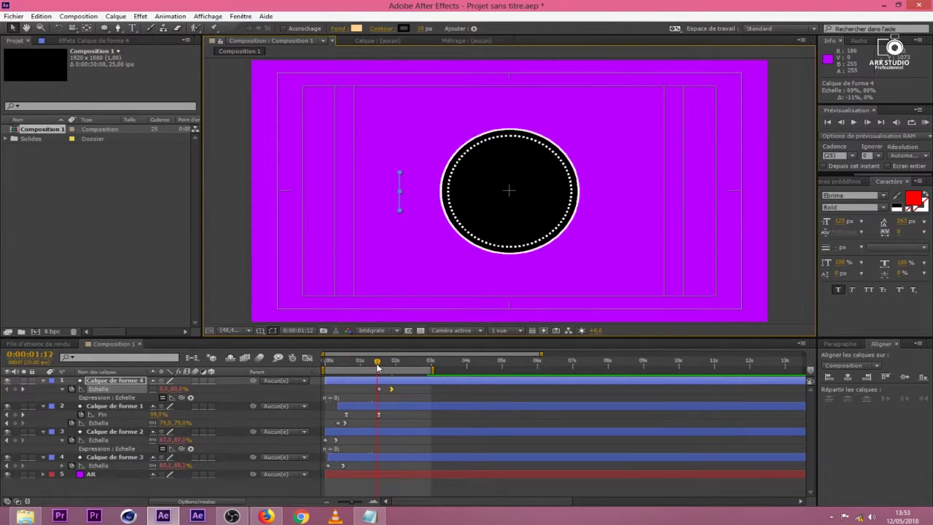
{"action": "left_click", "coordinate": [379, 389]}
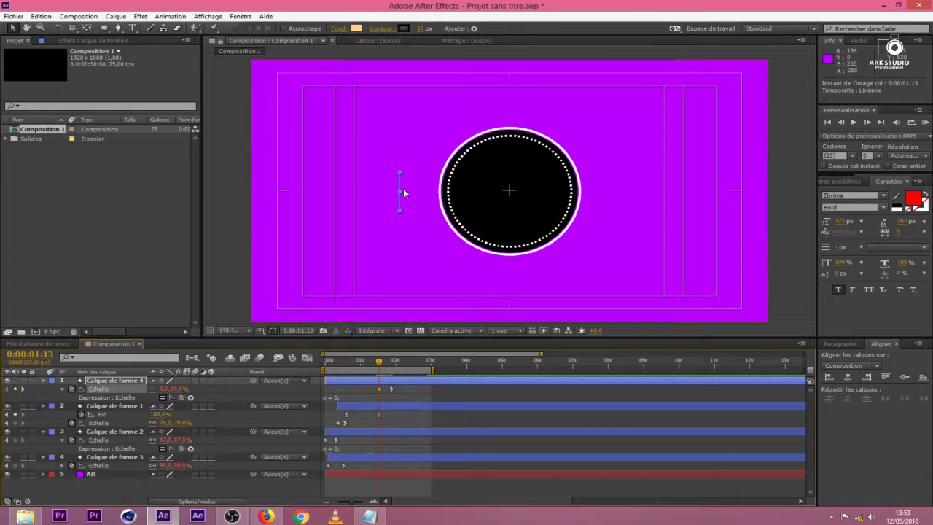
{"action": "left_click_drag", "start_coordinate": [400, 192], "coordinate": [403, 193]}
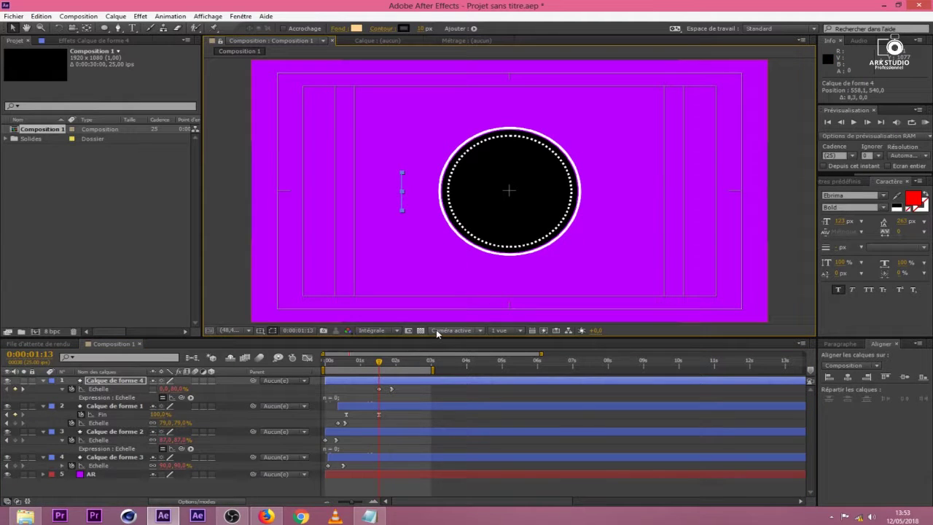
Narrow the banner slightly more on its 0:00:01:22 scale keyframe and play a RAM preview to check the reveal.
{"action": "mouse_move", "coordinate": [380, 366]}
{"action": "left_mouse_down"}
{"action": "mouse_move", "coordinate": [440, 376]}
{"action": "mouse_move", "coordinate": [384, 374]}
{"action": "mouse_move", "coordinate": [392, 376]}
{"action": "left_mouse_up"}
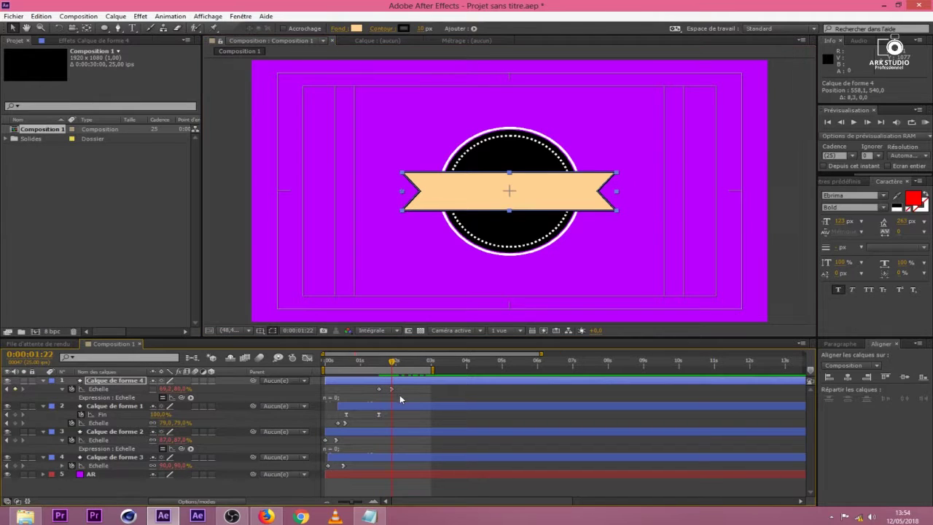
{"action": "left_click", "coordinate": [392, 388]}
{"action": "left_click_drag", "start_coordinate": [616, 194], "coordinate": [615, 193]}
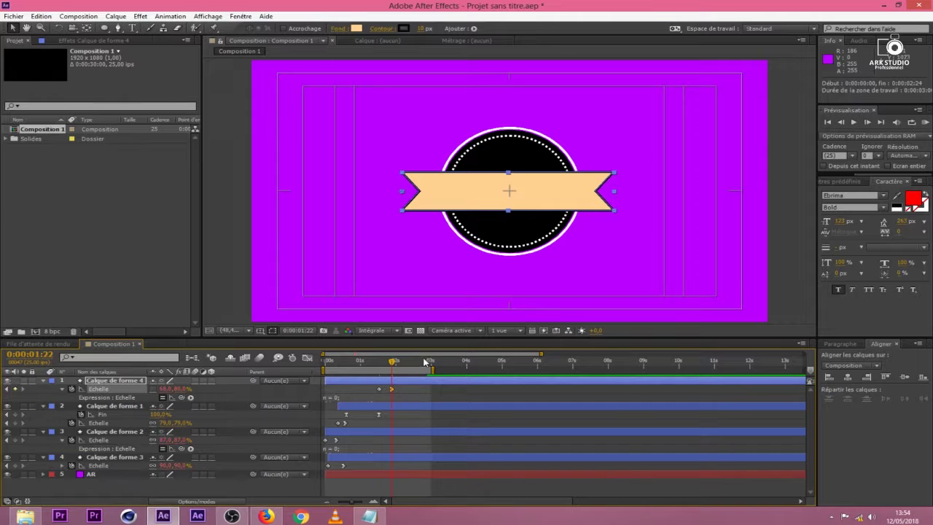
{"action": "left_click", "coordinate": [923, 122]}
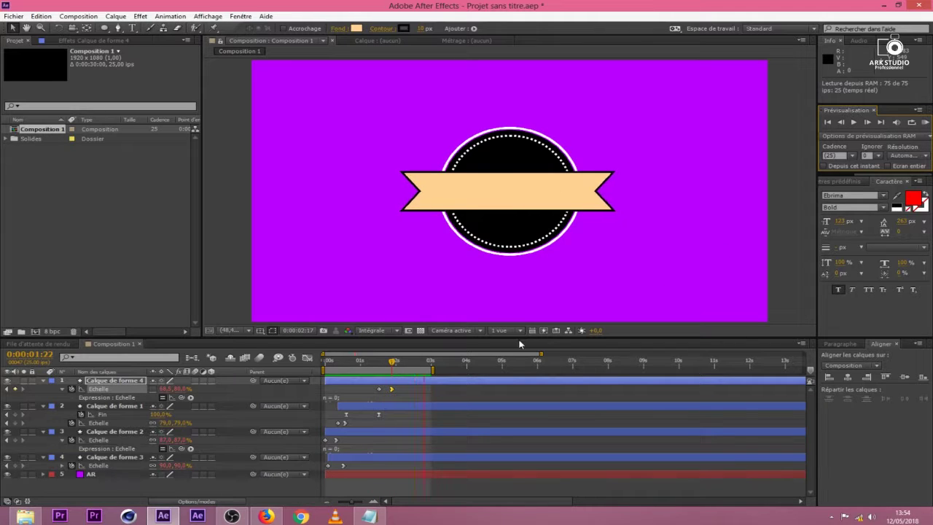
{"action": "left_click", "coordinate": [460, 378]}
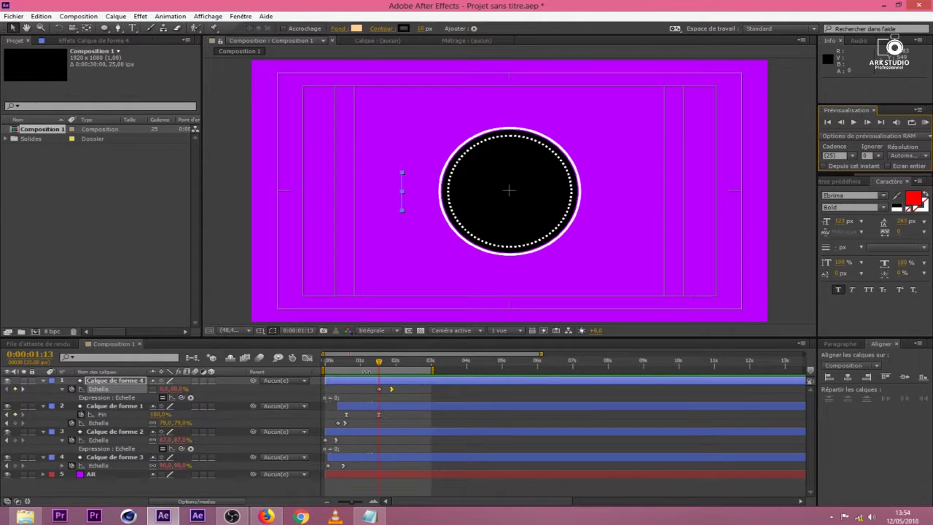
Delay the dashed ring layer to start at 0:00:01:11 and play a RAM preview of its timing against the banner.
{"action": "left_click", "coordinate": [375, 407]}
{"action": "left_click_drag", "start_coordinate": [384, 409], "coordinate": [422, 409]}
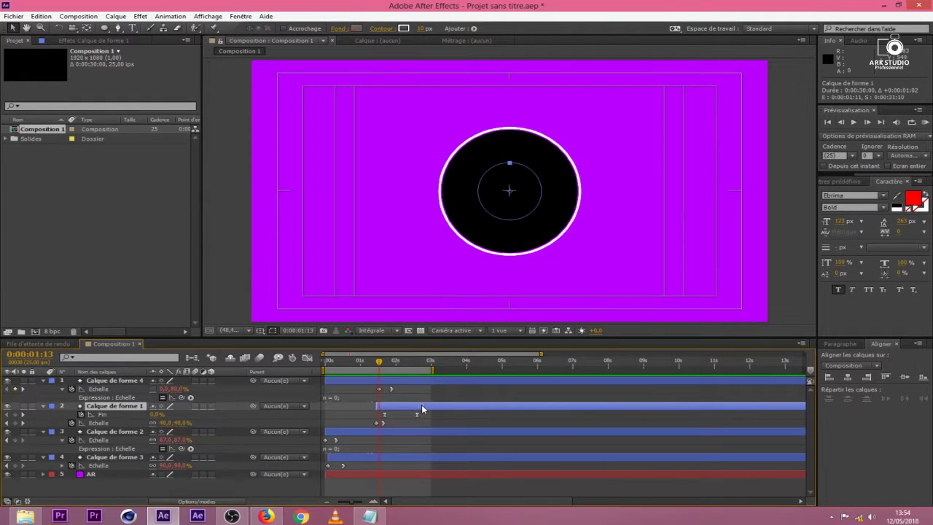
{"action": "mouse_move", "coordinate": [380, 370]}
{"action": "left_mouse_down"}
{"action": "mouse_move", "coordinate": [390, 368]}
{"action": "mouse_move", "coordinate": [387, 375]}
{"action": "left_mouse_up"}
{"action": "key", "text": "space"}
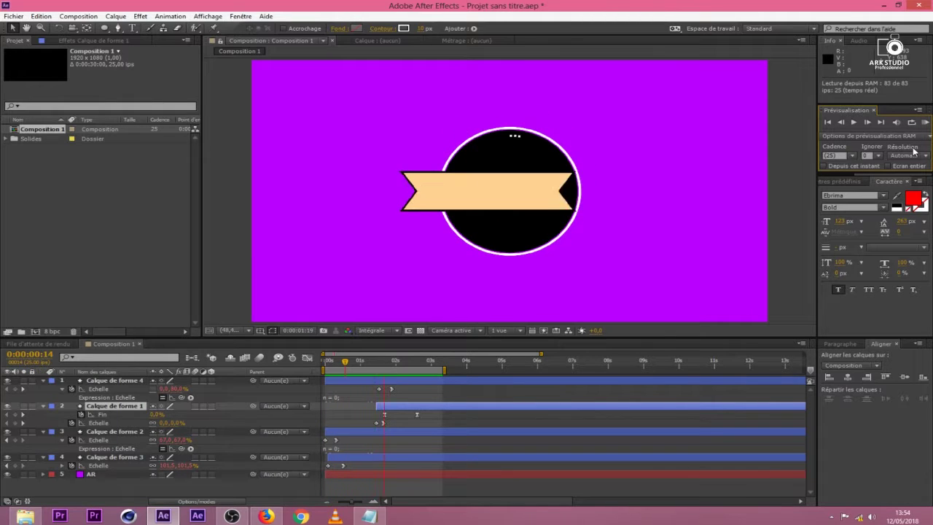
{"action": "key", "text": "space"}
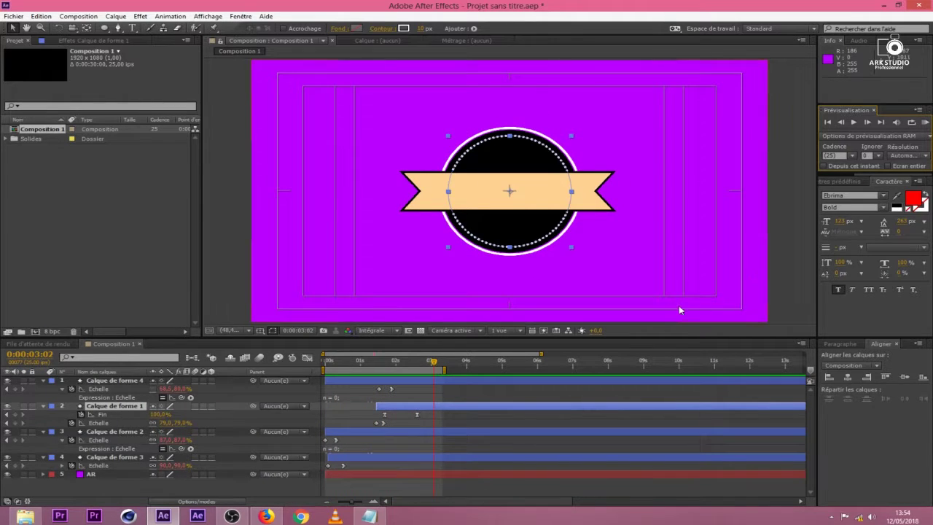
Delay the dashed ring layer further to start at 0:00:01:22 and scrub through its drawing animation.
{"action": "left_click_drag", "start_coordinate": [407, 410], "coordinate": [408, 409]}
{"action": "mouse_move", "coordinate": [386, 363]}
{"action": "left_mouse_down"}
{"action": "mouse_move", "coordinate": [433, 375]}
{"action": "mouse_move", "coordinate": [401, 384]}
{"action": "mouse_move", "coordinate": [430, 386]}
{"action": "mouse_move", "coordinate": [342, 387]}
{"action": "mouse_move", "coordinate": [428, 386]}
{"action": "left_mouse_up"}
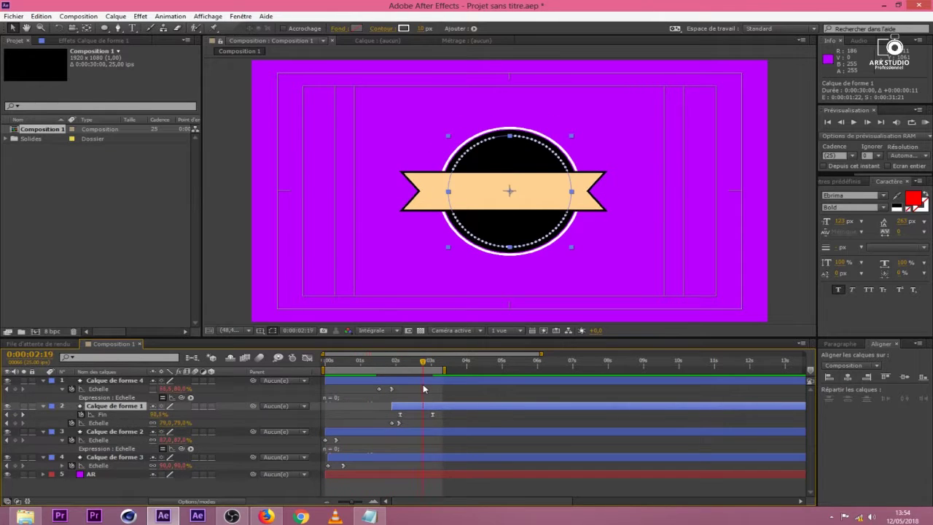
Try to reduce the banner's vertical scale to about 67% at 0:00:02:22.
{"action": "key", "text": "period"}
{"action": "key", "text": "period"}
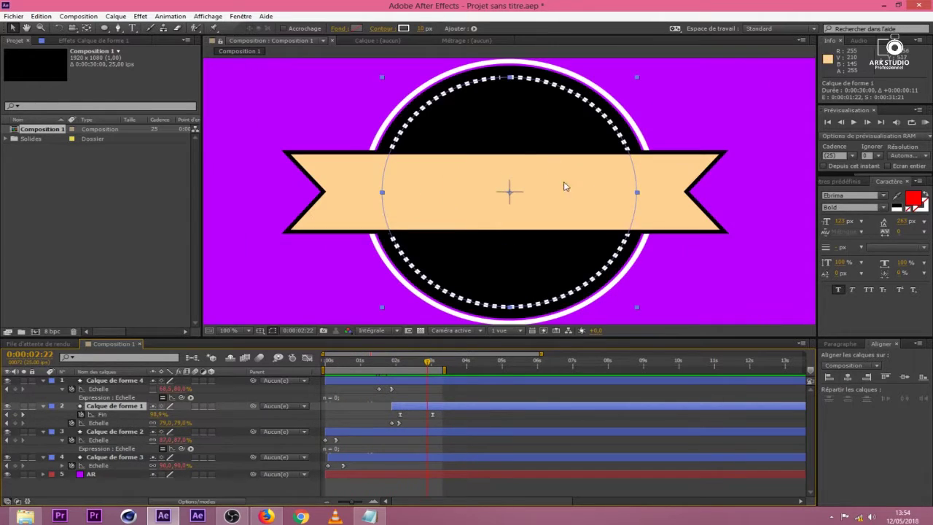
{"action": "left_click", "coordinate": [458, 385]}
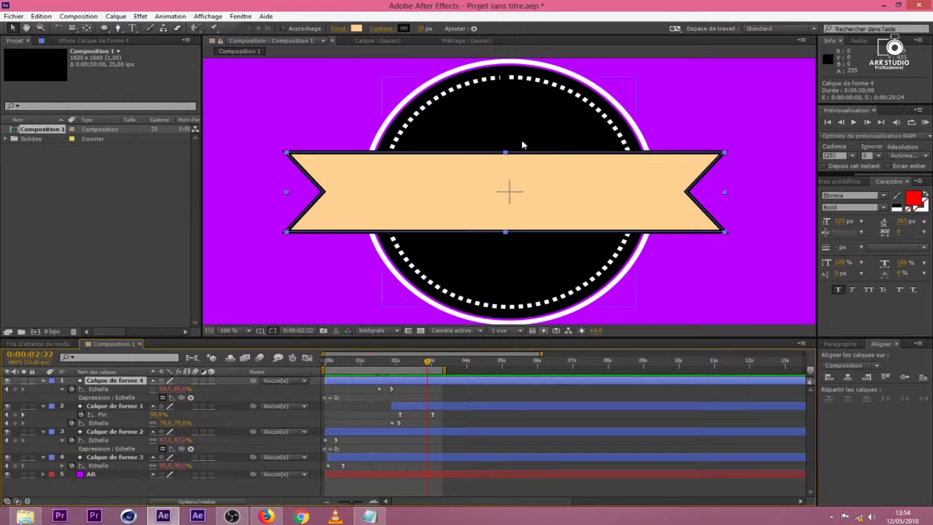
{"action": "left_click_drag", "start_coordinate": [508, 153], "coordinate": [508, 161]}
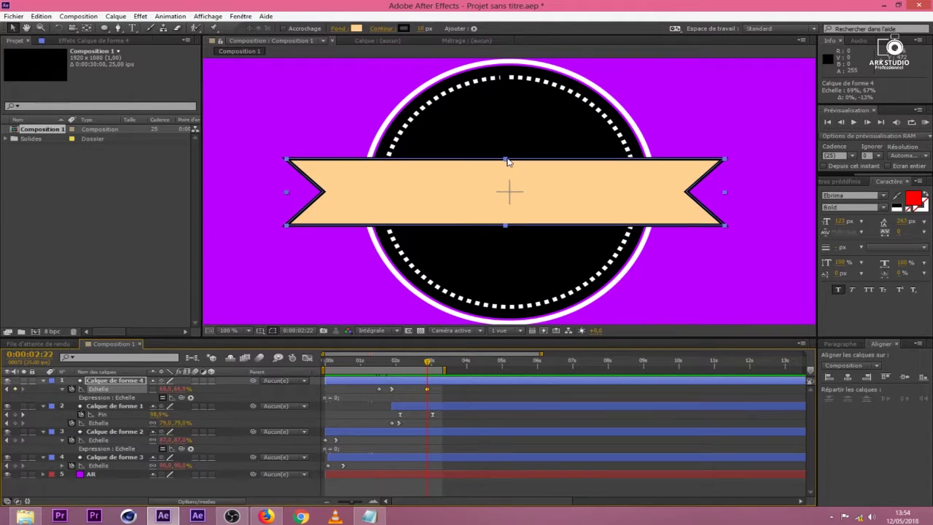
Reduce the banner's vertical scale to about 64% on its existing 0:00:01:22 keyframe.
{"action": "left_click", "coordinate": [390, 363]}
{"action": "left_click", "coordinate": [394, 362]}
{"action": "left_click", "coordinate": [392, 389]}
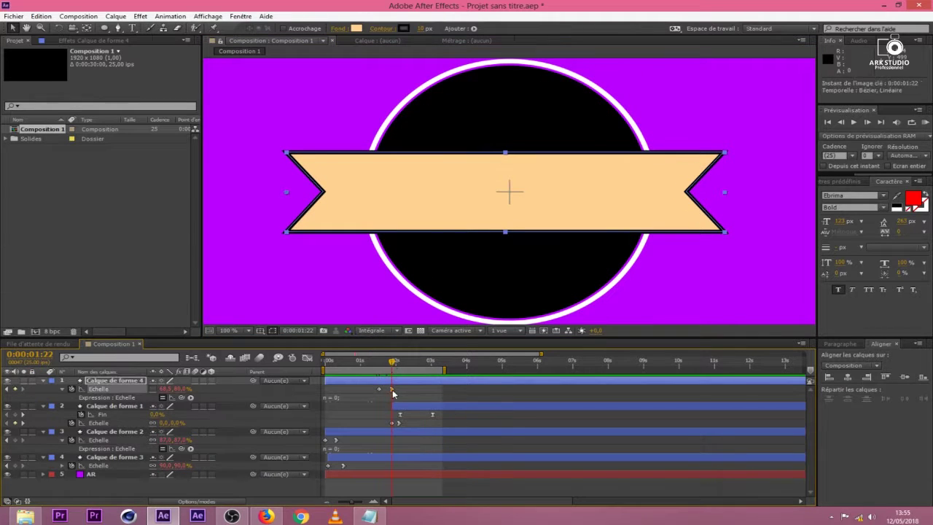
{"action": "left_click_drag", "start_coordinate": [506, 155], "coordinate": [508, 164]}
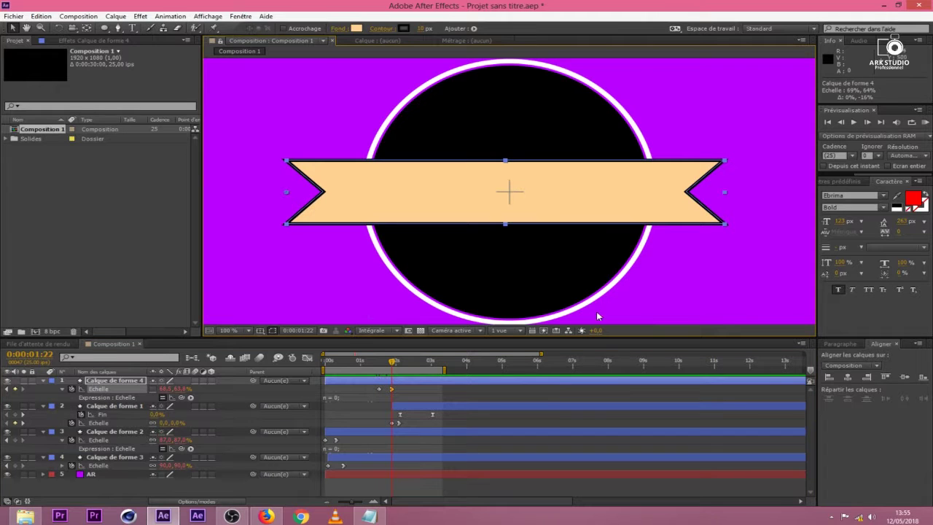
Collapse the banner layer's scale keyframes and expression, leaving no layer selected.
{"action": "left_click", "coordinate": [548, 398]}
{"action": "left_click", "coordinate": [295, 395]}
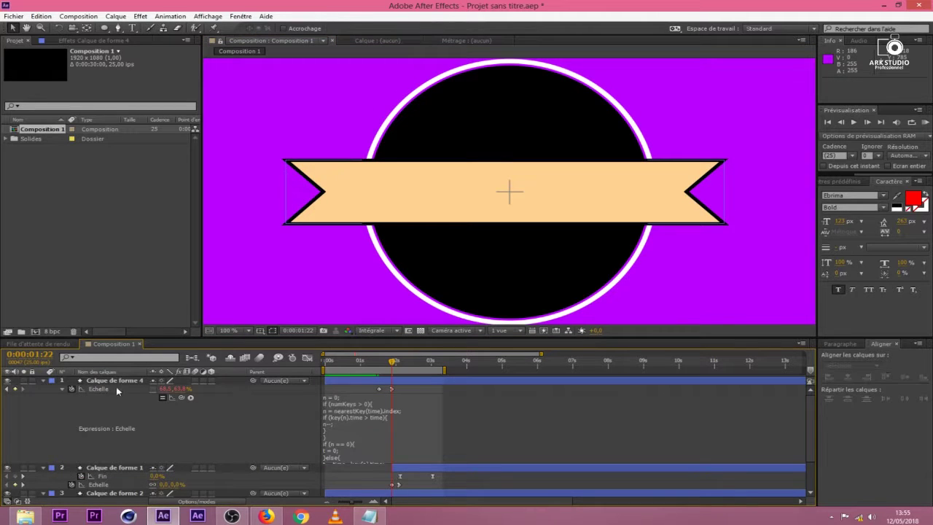
{"action": "key", "text": "u"}
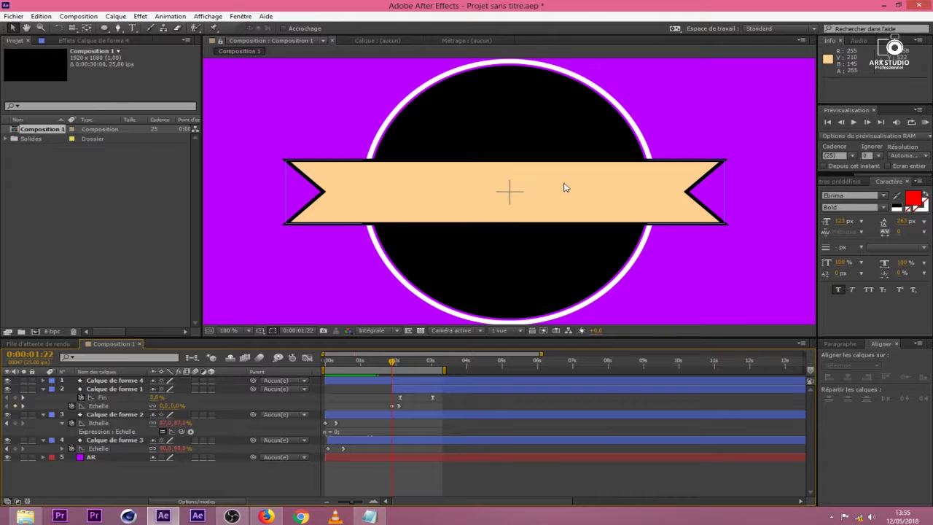
{"action": "left_click", "coordinate": [469, 155]}
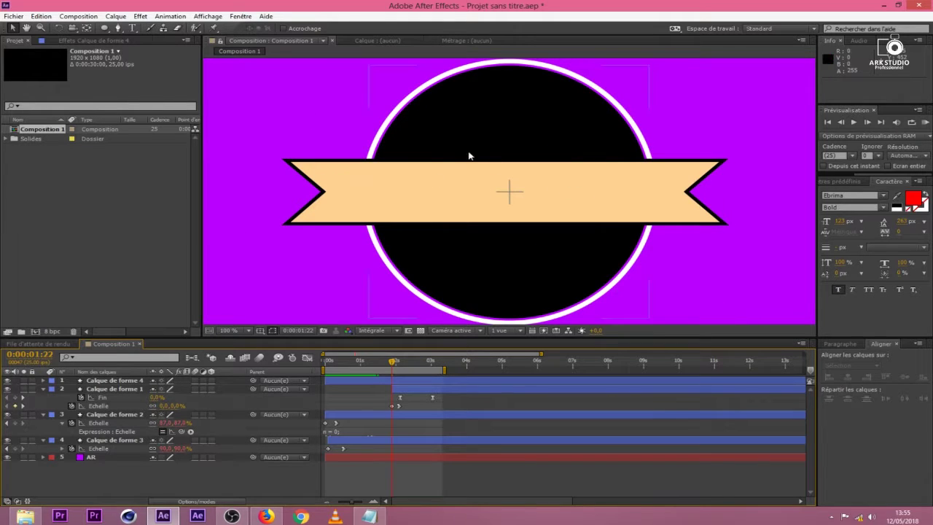
Activate the Pen tool and collapse the properties of all layers in the timeline, with nothing selected.
{"action": "left_click", "coordinate": [119, 27]}
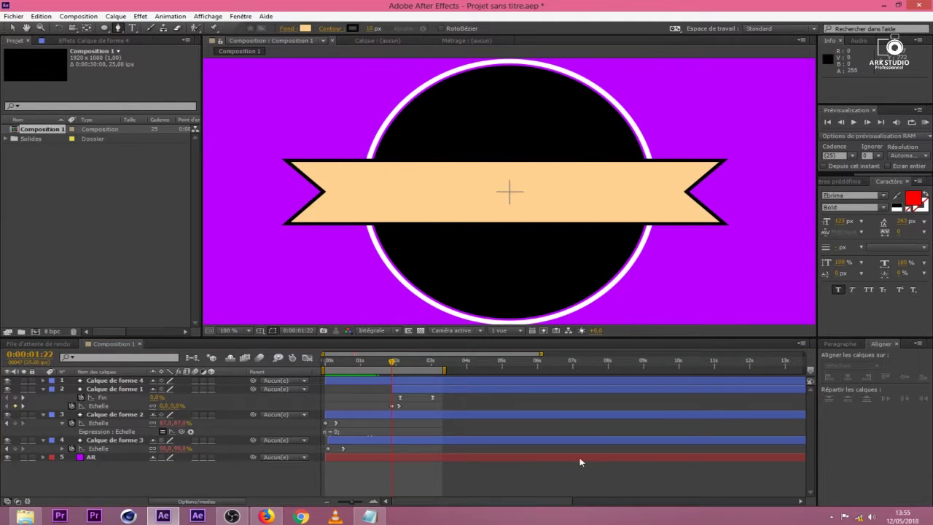
{"action": "key", "text": "ctrl+a"}
{"action": "left_click", "coordinate": [44, 392]}
{"action": "left_click", "coordinate": [266, 470]}
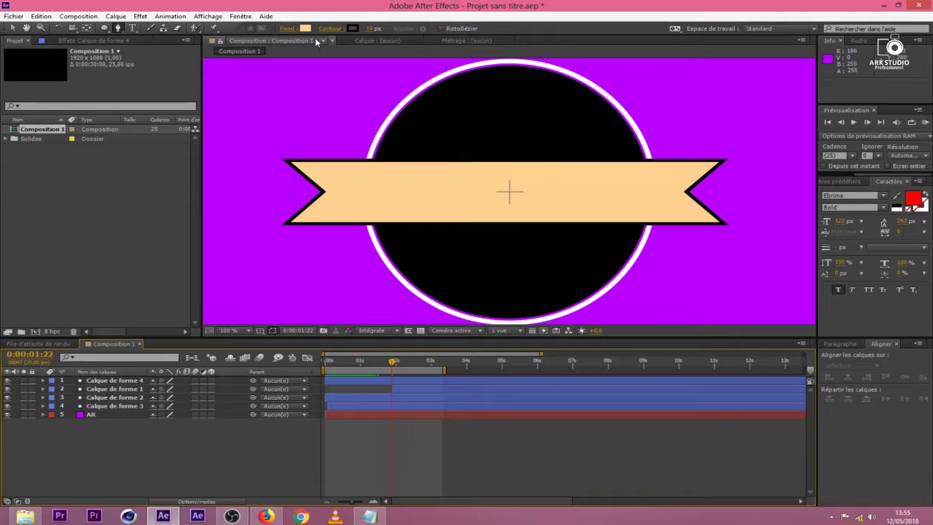
Set the Pen tool's fill to none for the next shape.
{"action": "left_click", "coordinate": [287, 28]}
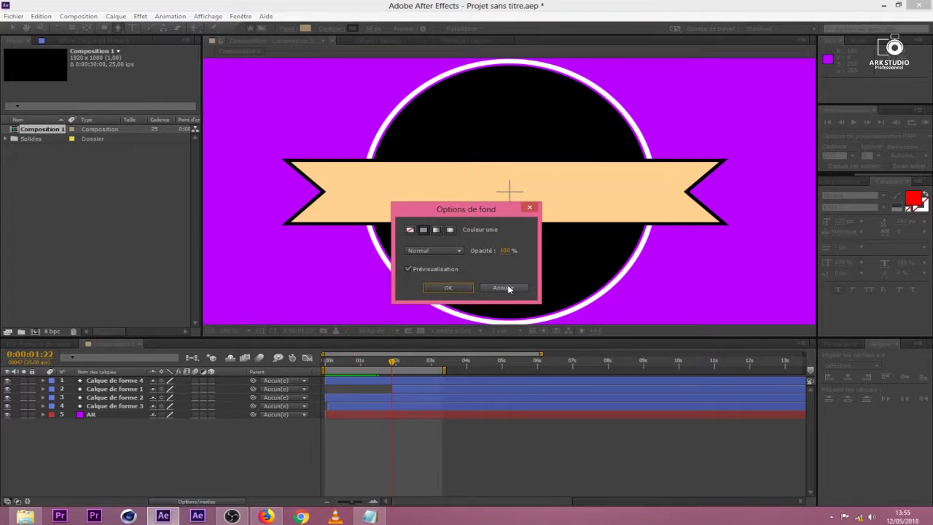
{"action": "left_click", "coordinate": [411, 230]}
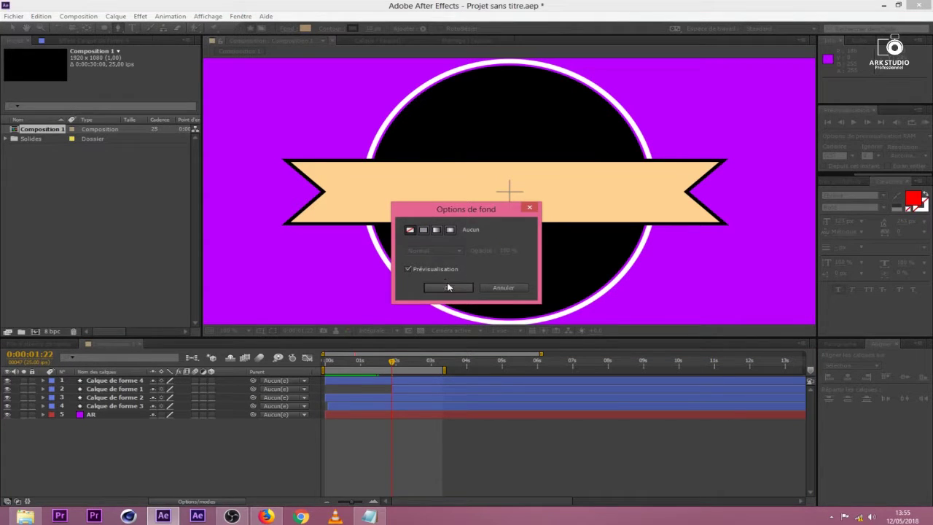
Set the new shape's fill to none and its stroke colour to white (FFFFFF).
{"action": "key", "text": "Return"}
{"action": "left_click", "coordinate": [332, 29]}
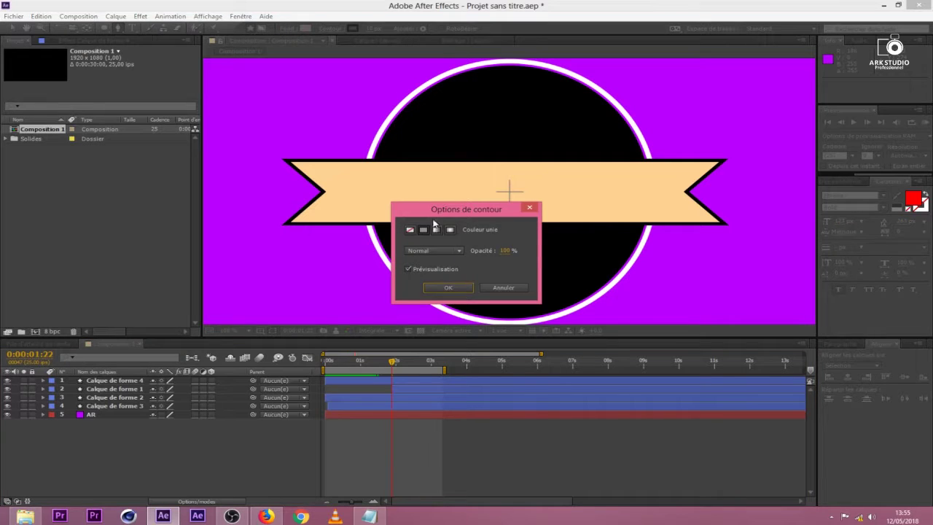
{"action": "left_click", "coordinate": [506, 288]}
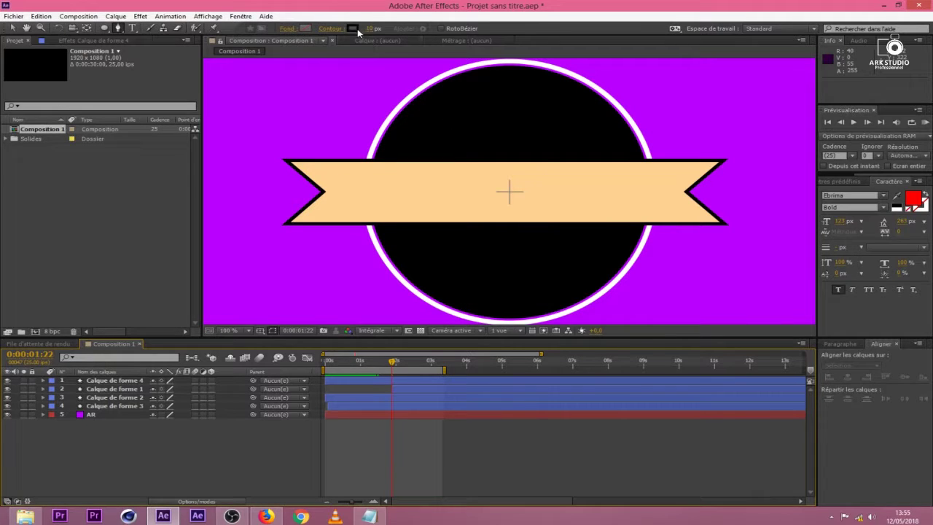
{"action": "left_click", "coordinate": [354, 29]}
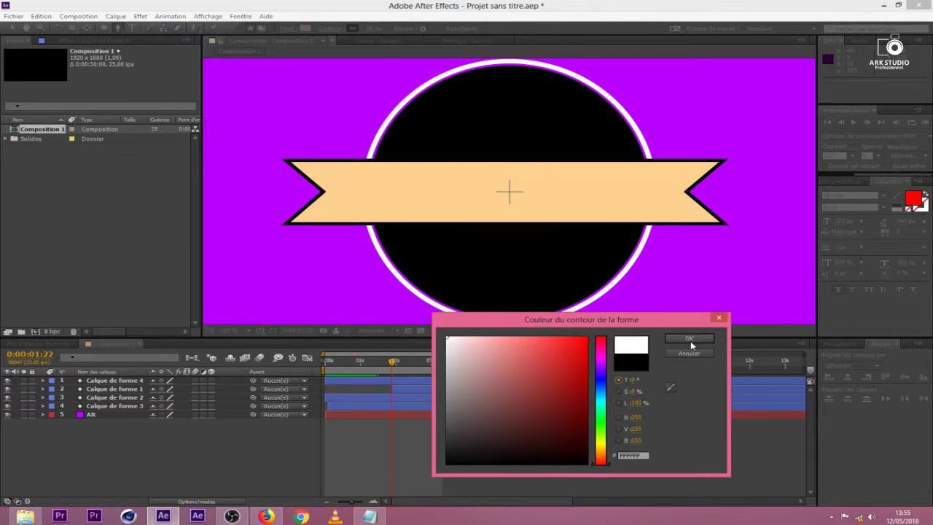
{"action": "left_click", "coordinate": [690, 340]}
Draw a short straight horizontal line with the Pen tool just above the left half of the ribbon, inside the circle.
{"action": "left_click", "coordinate": [383, 158]}
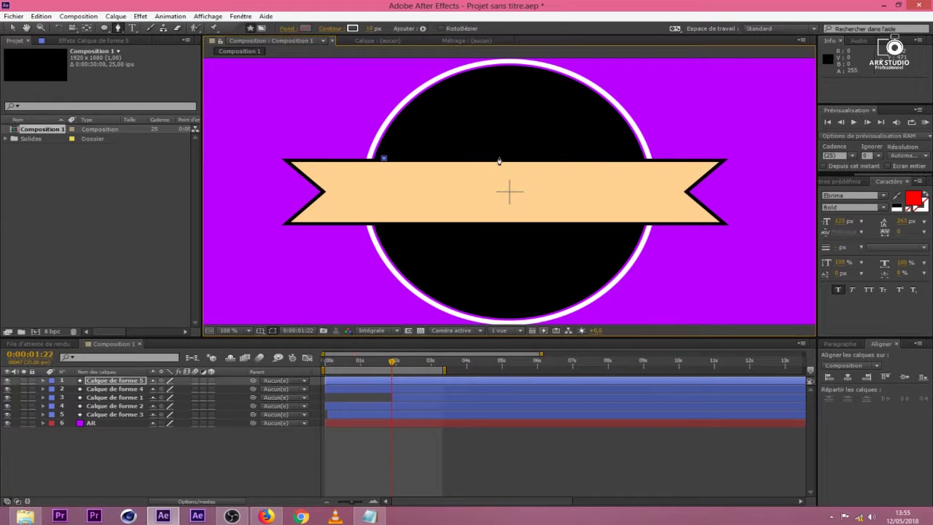
{"action": "left_click", "coordinate": [499, 158]}
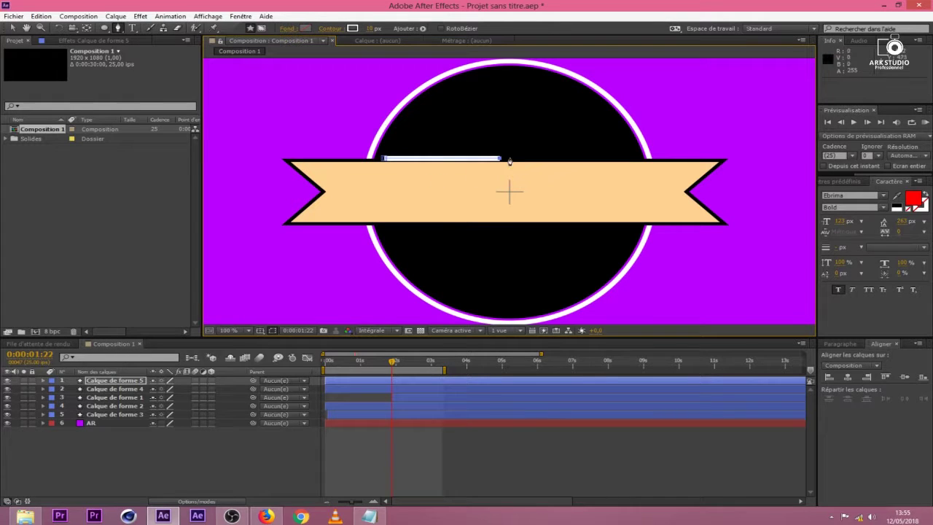
{"action": "left_click", "coordinate": [377, 167]}
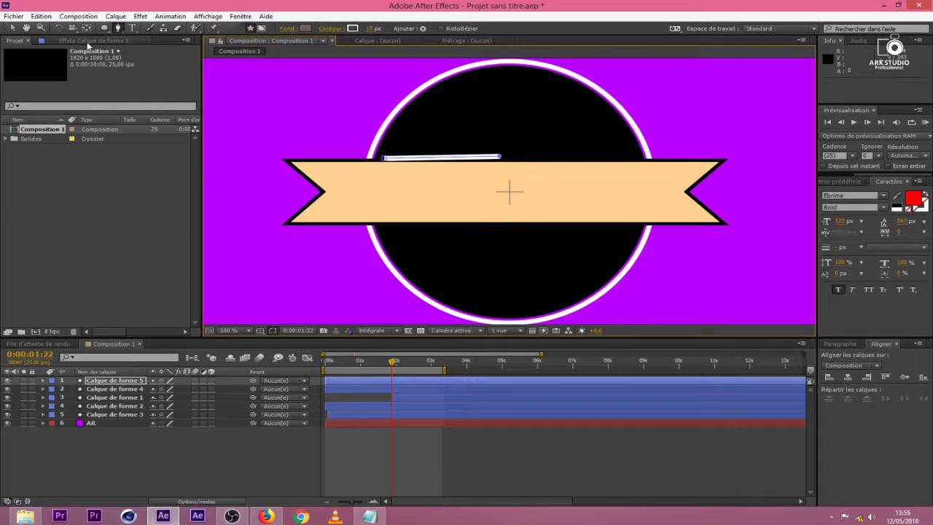
{"action": "left_click", "coordinate": [11, 30]}
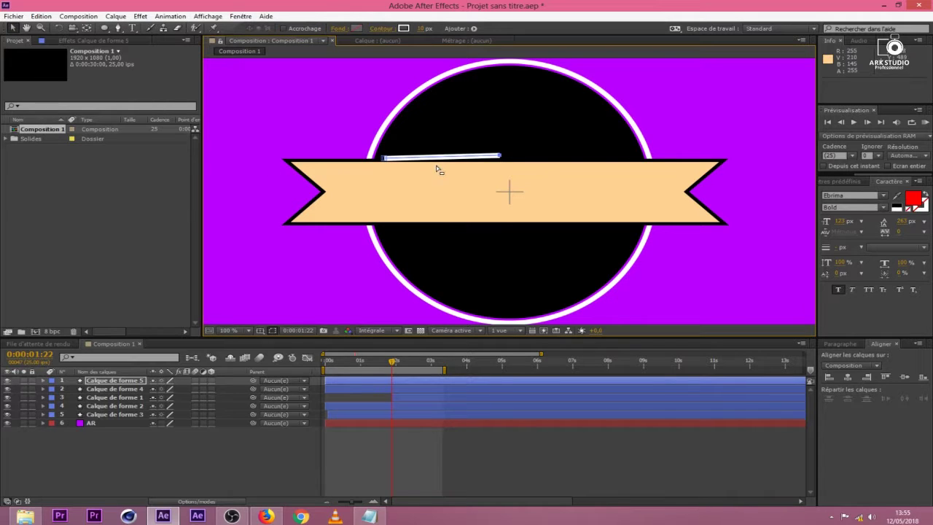
{"action": "key", "text": "ctrl+z"}
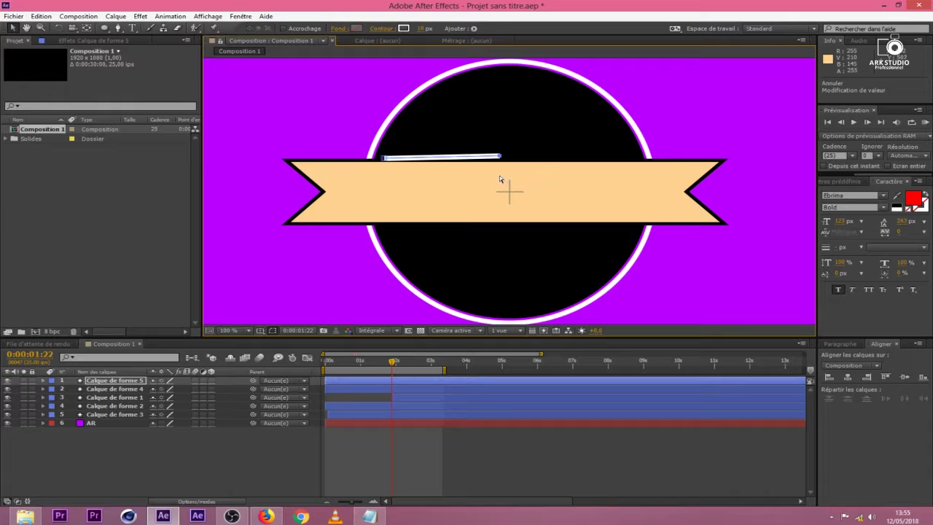
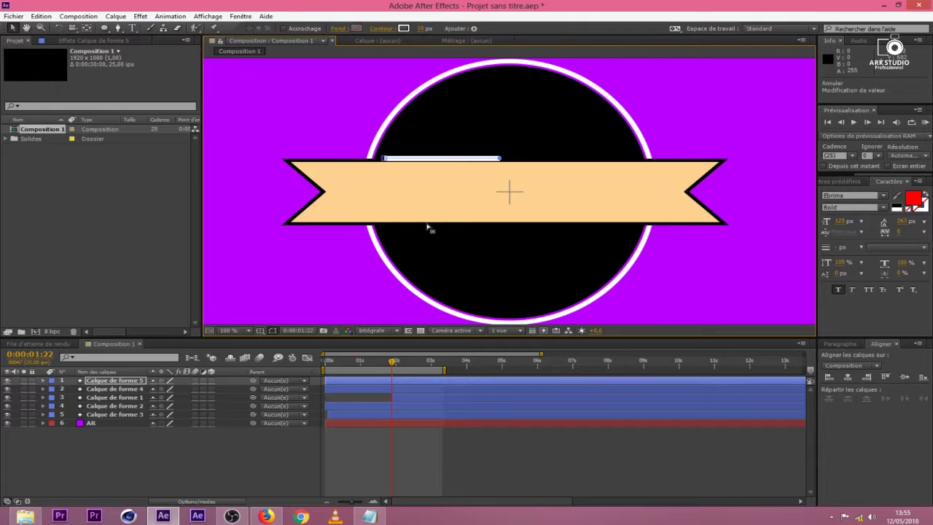
{"action": "left_click_drag", "start_coordinate": [456, 161], "coordinate": [456, 159]}
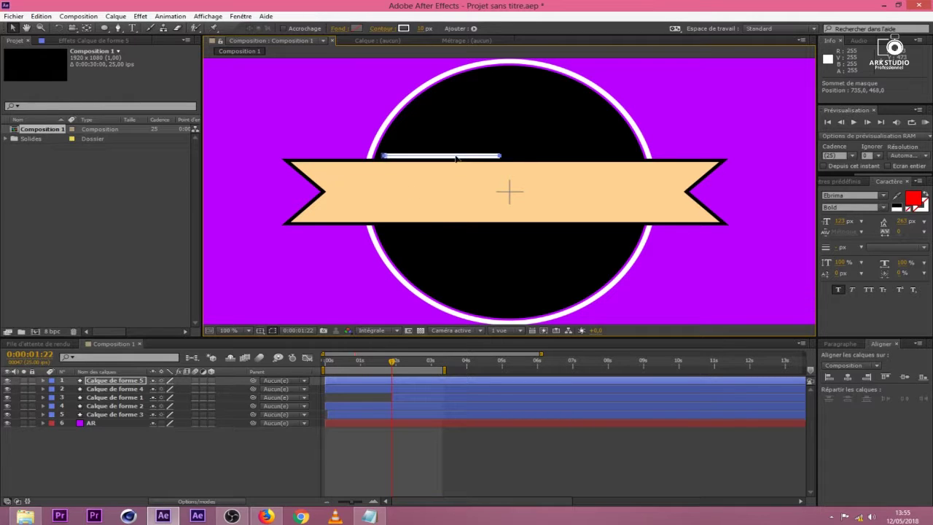
Add a Raccorder les tracés operator to Calque de forme 5 and expand its properties.
{"action": "left_click", "coordinate": [43, 381]}
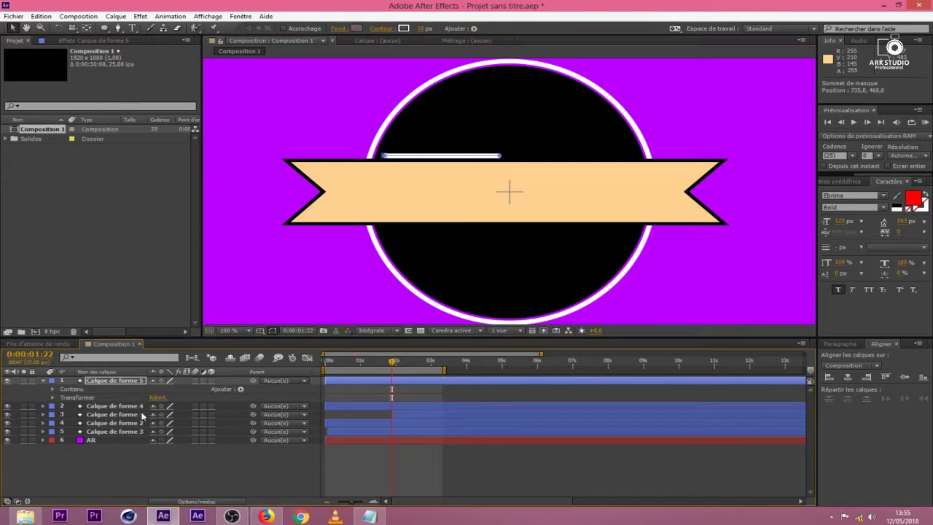
{"action": "left_click", "coordinate": [128, 381]}
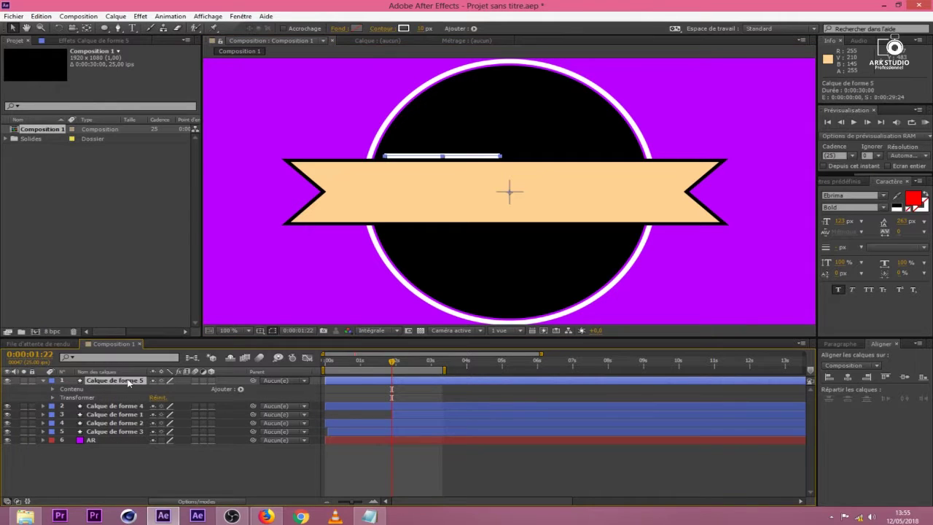
{"action": "left_click", "coordinate": [240, 390]}
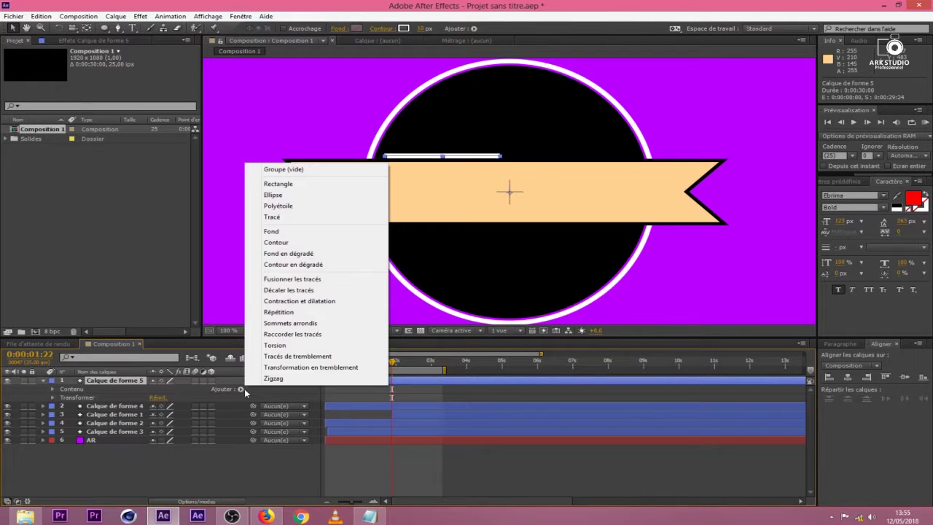
{"action": "left_click", "coordinate": [298, 335]}
{"action": "left_click", "coordinate": [63, 406]}
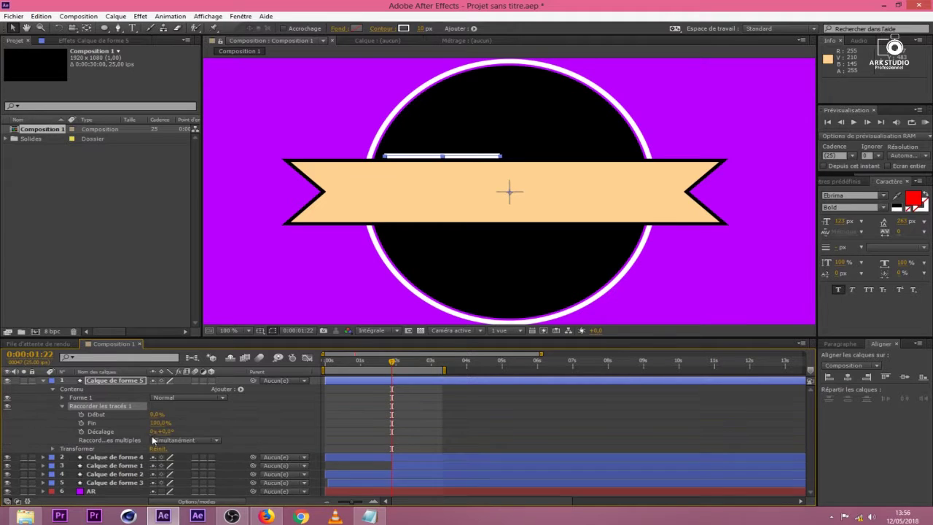
Keyframe the line's Fin value to grow from almost nothing at 0:00:01:22 to 100 % at 0:00:02:12.
{"action": "left_click_drag", "start_coordinate": [160, 429], "coordinate": [110, 431]}
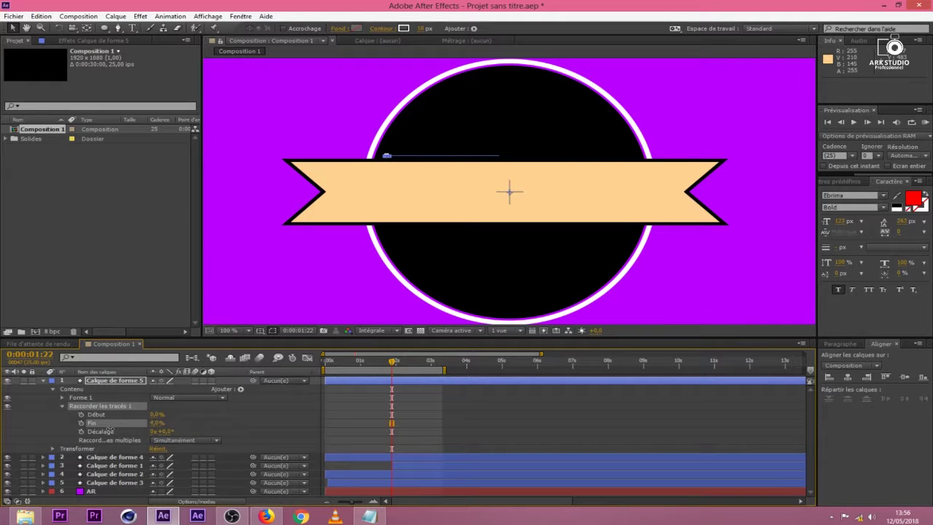
{"action": "left_click", "coordinate": [80, 423]}
{"action": "mouse_move", "coordinate": [387, 364]}
{"action": "left_mouse_down"}
{"action": "mouse_move", "coordinate": [332, 362]}
{"action": "mouse_move", "coordinate": [411, 377]}
{"action": "left_mouse_up"}
{"action": "left_click_drag", "start_coordinate": [157, 423], "coordinate": [244, 425]}
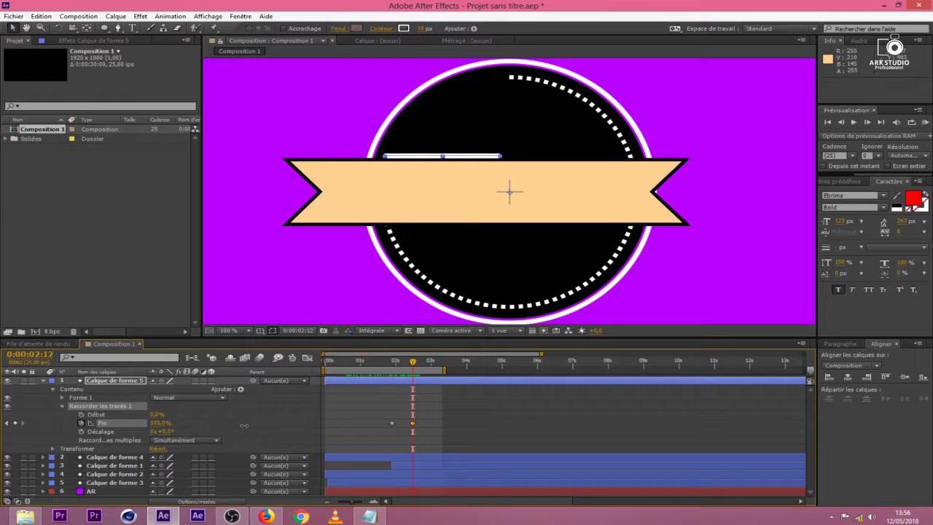
Duplicate the line layer and place the copy beside the original, at about position 1183, 539.
{"action": "left_click", "coordinate": [414, 385]}
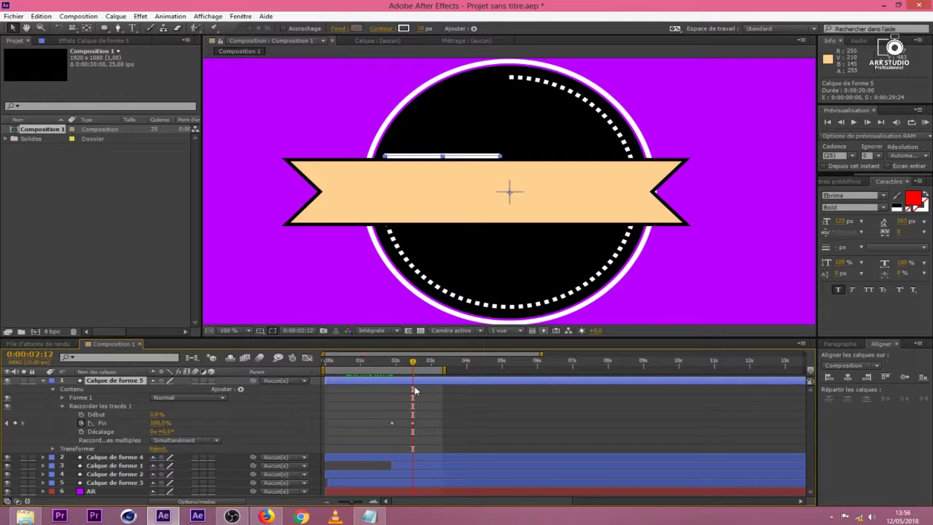
{"action": "key", "text": "ctrl+d"}
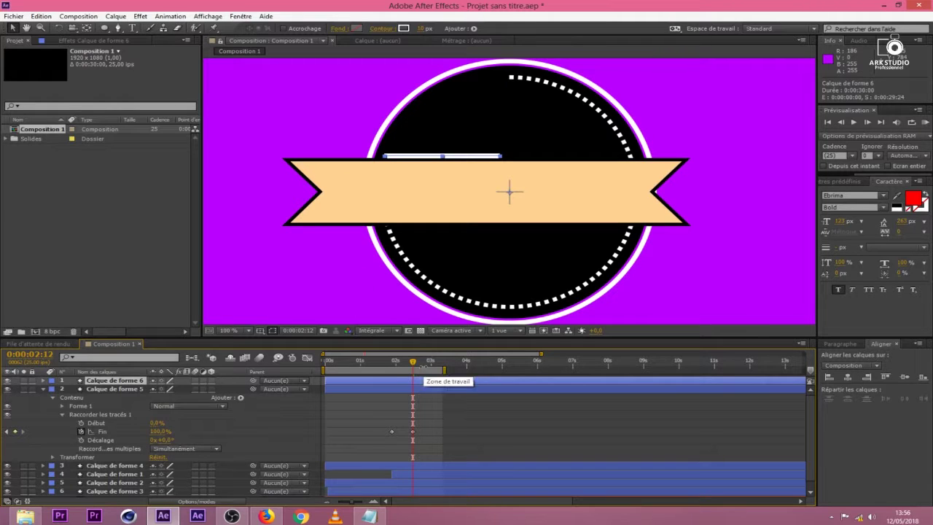
{"action": "key", "text": "u"}
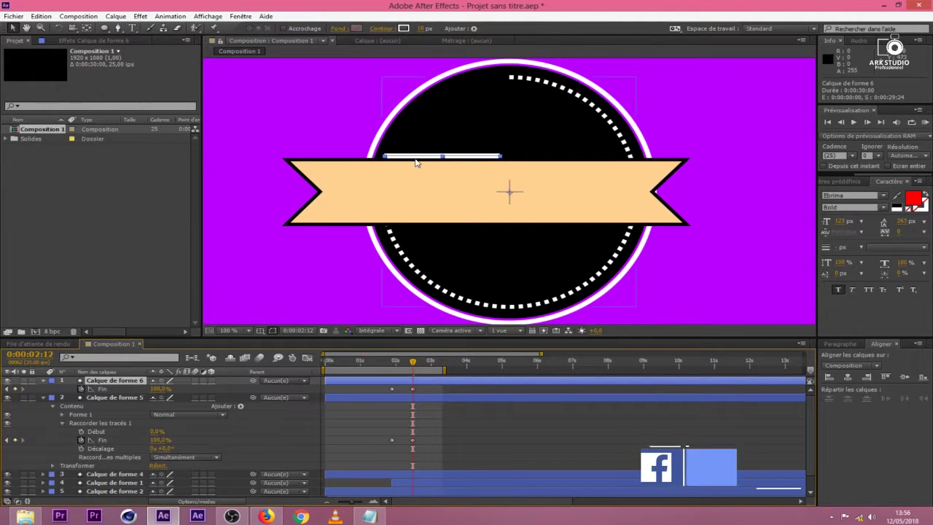
{"action": "left_click_drag", "start_coordinate": [454, 158], "coordinate": [579, 157]}
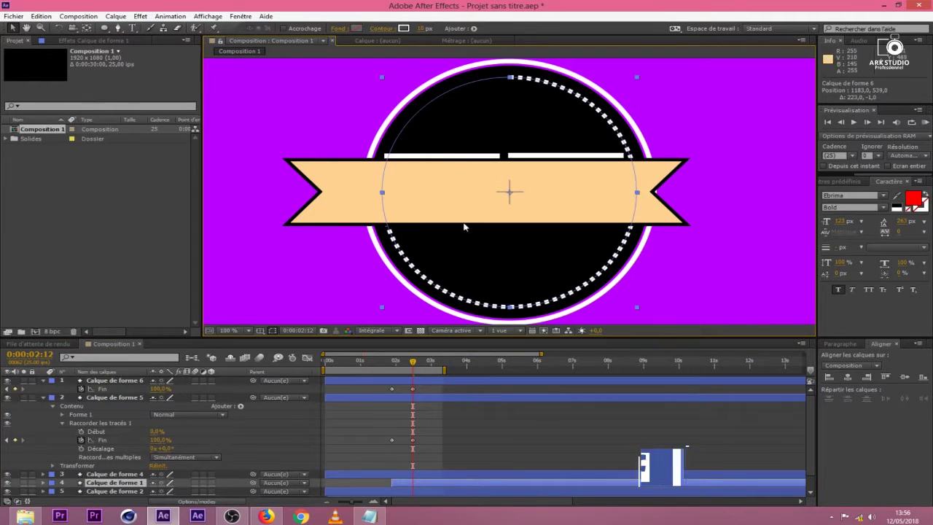
Nudge the original line on Calque de forme 5 leftward to position 953, 540.
{"action": "left_click", "coordinate": [420, 398]}
{"action": "left_click", "coordinate": [464, 158]}
{"action": "key", "text": "Left"}
{"action": "key", "text": "Left"}
{"action": "key", "text": "Left"}
{"action": "key", "text": "Left"}
{"action": "key", "text": "Left"}
{"action": "key", "text": "Left"}
{"action": "key", "text": "Left"}
{"action": "key", "text": "Left"}
{"action": "key", "text": "Left"}
{"action": "key", "text": "Left"}
{"action": "key", "text": "Left"}
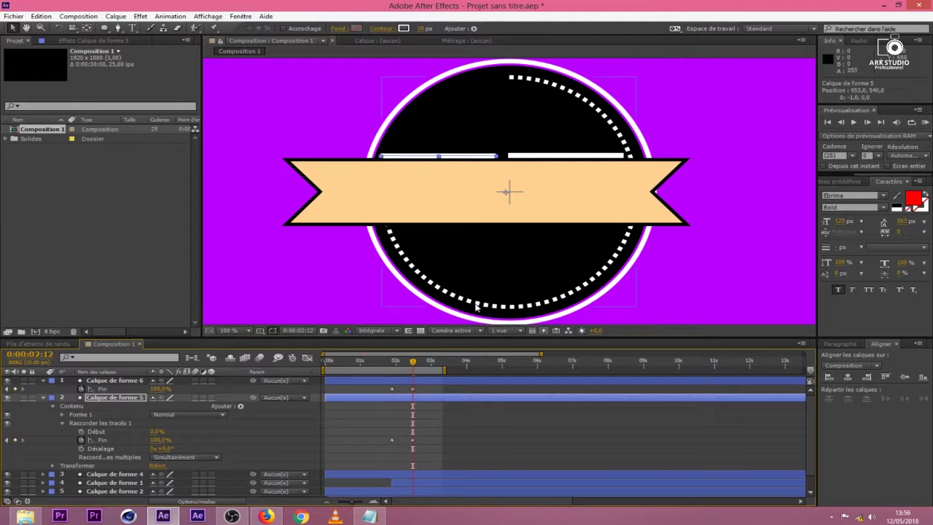
Shorten the line on Calque de forme 5 slightly by moving its outer left end inward.
{"action": "mouse_move", "coordinate": [412, 362]}
{"action": "left_mouse_down"}
{"action": "mouse_move", "coordinate": [425, 367]}
{"action": "mouse_move", "coordinate": [413, 364]}
{"action": "left_mouse_up"}
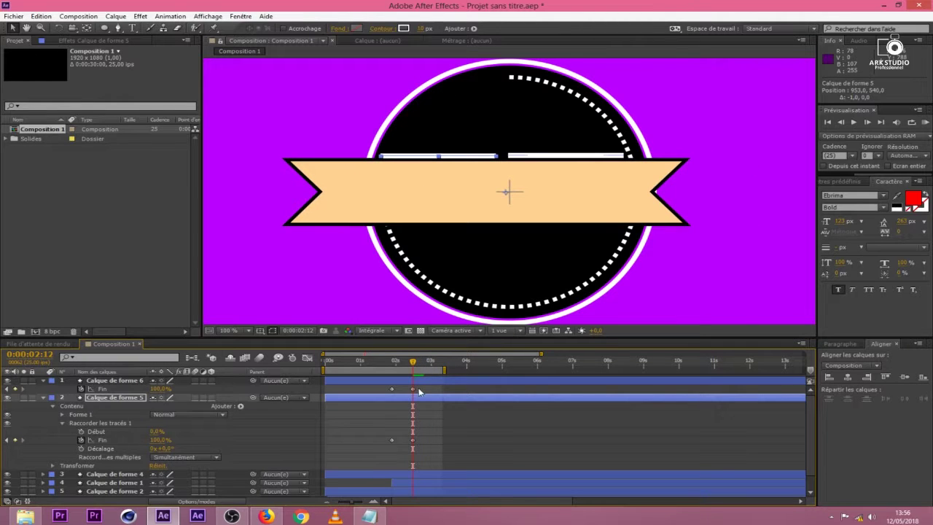
{"action": "left_click", "coordinate": [420, 388]}
{"action": "left_click", "coordinate": [421, 394]}
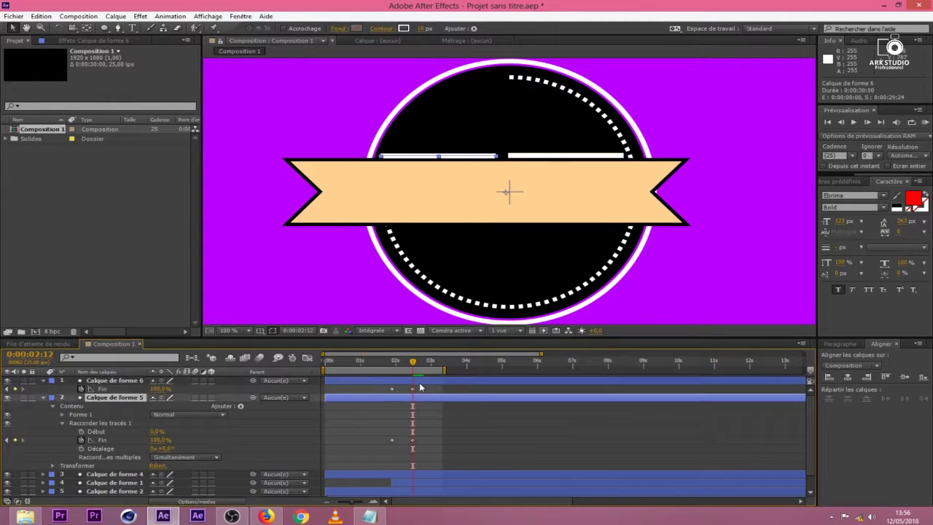
{"action": "left_click_drag", "start_coordinate": [381, 156], "coordinate": [391, 154]}
Replace the old line copy with a new duplicate of the shortened line, placed to its right at position 1171, 540.
{"action": "left_click", "coordinate": [441, 382]}
{"action": "key", "text": "Delete"}
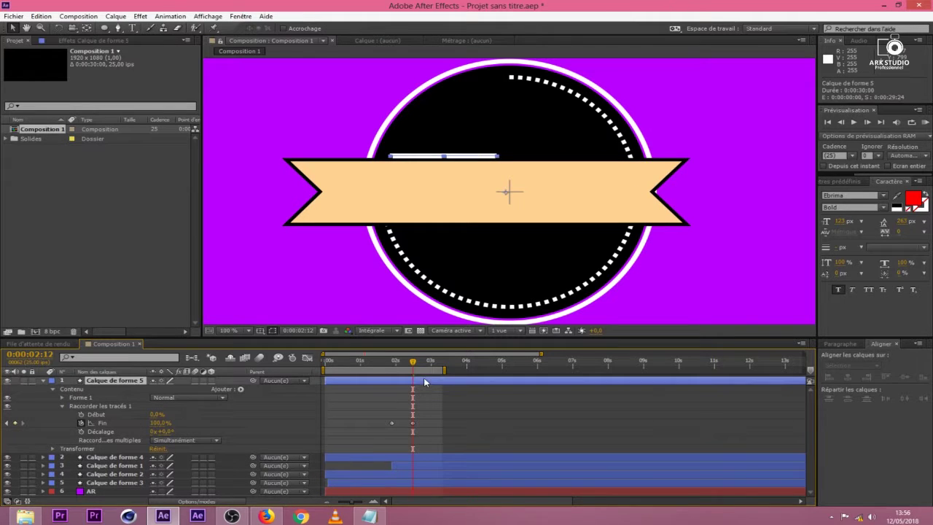
{"action": "key", "text": "ctrl+z"}
{"action": "left_click_drag", "start_coordinate": [459, 158], "coordinate": [582, 158]}
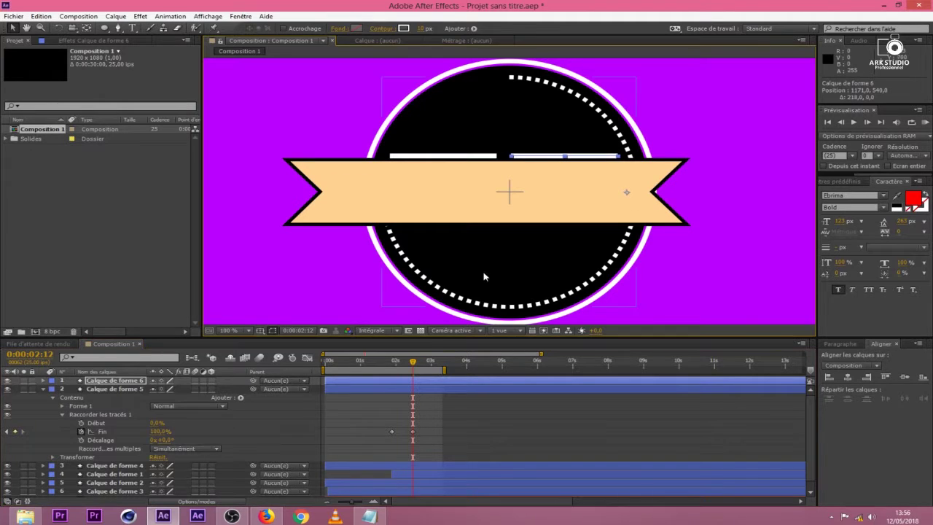
At 0:00:02:24, nudge the left line rightward to position 961, 540 and the right line to 1180, 540.
{"action": "left_click", "coordinate": [423, 362]}
{"action": "mouse_move", "coordinate": [423, 366]}
{"action": "left_mouse_down"}
{"action": "mouse_move", "coordinate": [436, 367]}
{"action": "mouse_move", "coordinate": [416, 363]}
{"action": "mouse_move", "coordinate": [430, 362]}
{"action": "left_mouse_up"}
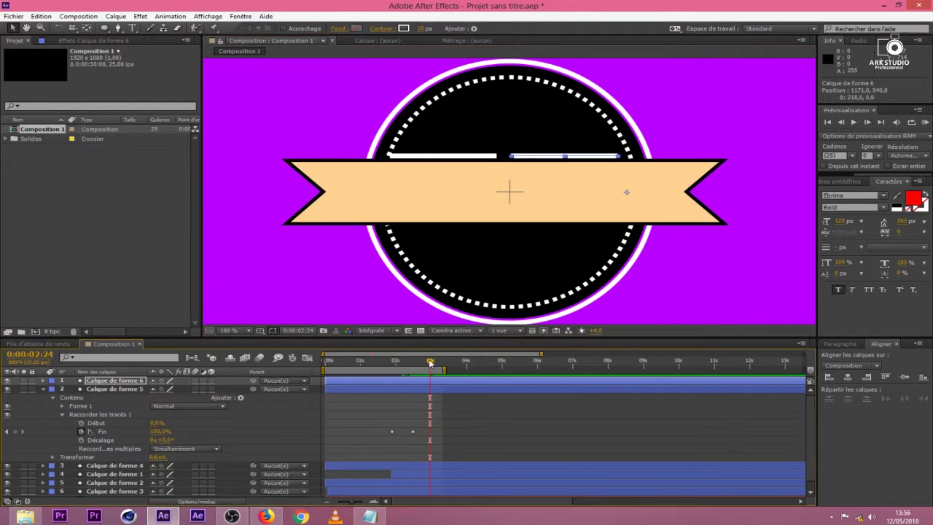
{"action": "left_click", "coordinate": [446, 155]}
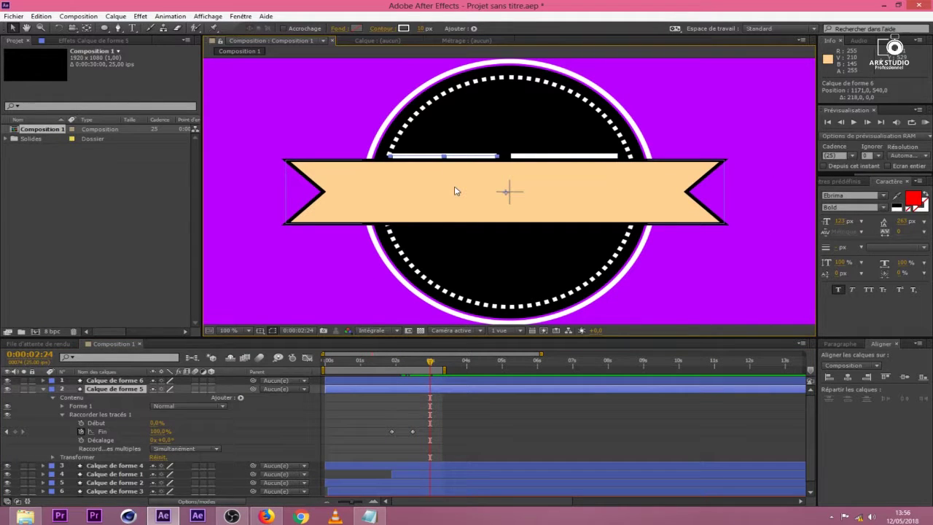
{"action": "key", "text": "Right"}
{"action": "key", "text": "Right"}
{"action": "key", "text": "Right"}
{"action": "key", "text": "Right"}
{"action": "key", "text": "Right"}
{"action": "key", "text": "Right"}
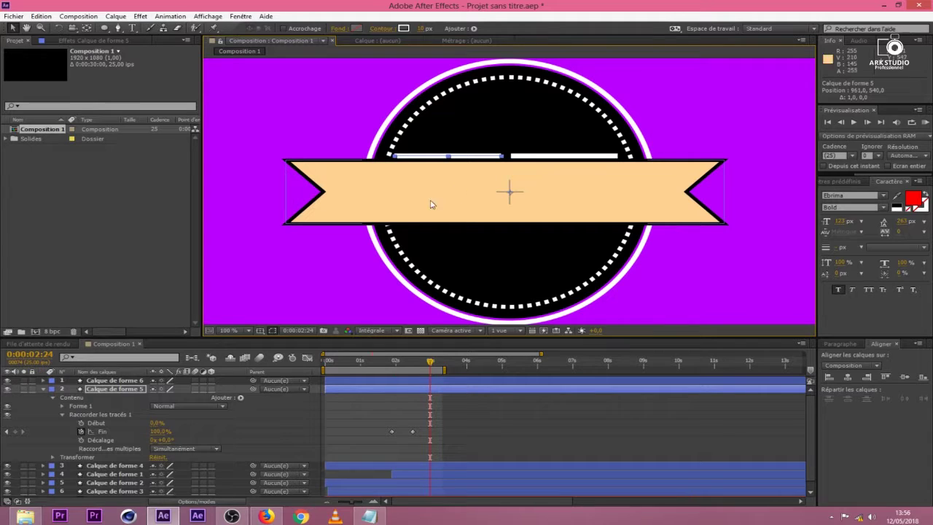
{"action": "left_click", "coordinate": [542, 156]}
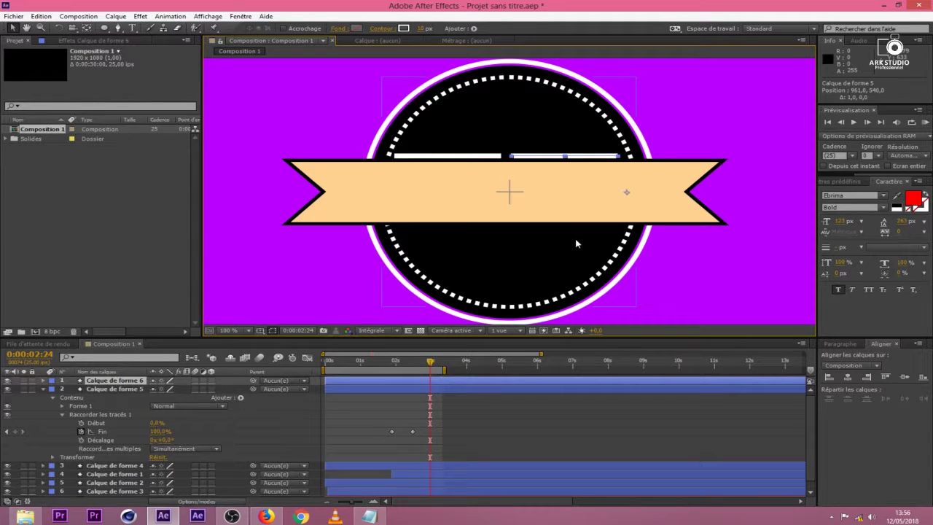
{"action": "key", "text": "Right"}
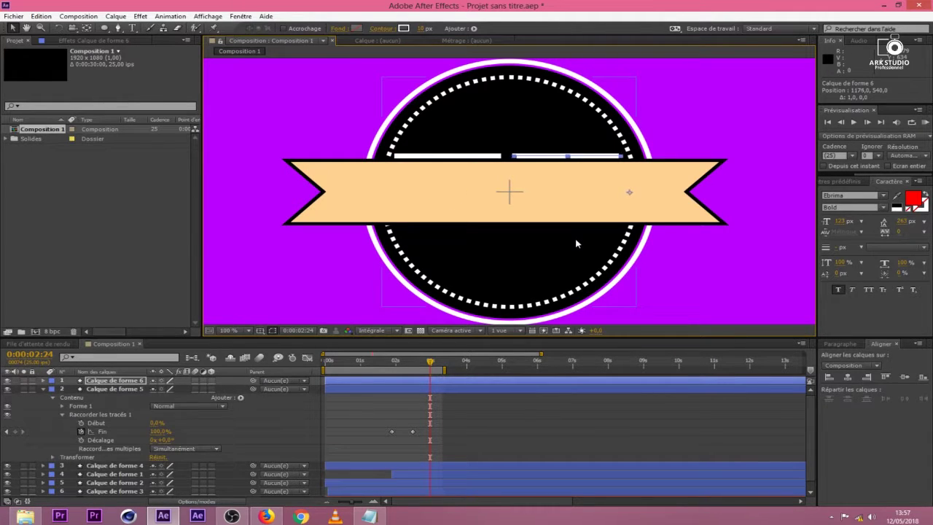
Fine-tune the spacing by shifting the left line on Calque de forme 5 to position 964, 540.
{"action": "left_click", "coordinate": [460, 164]}
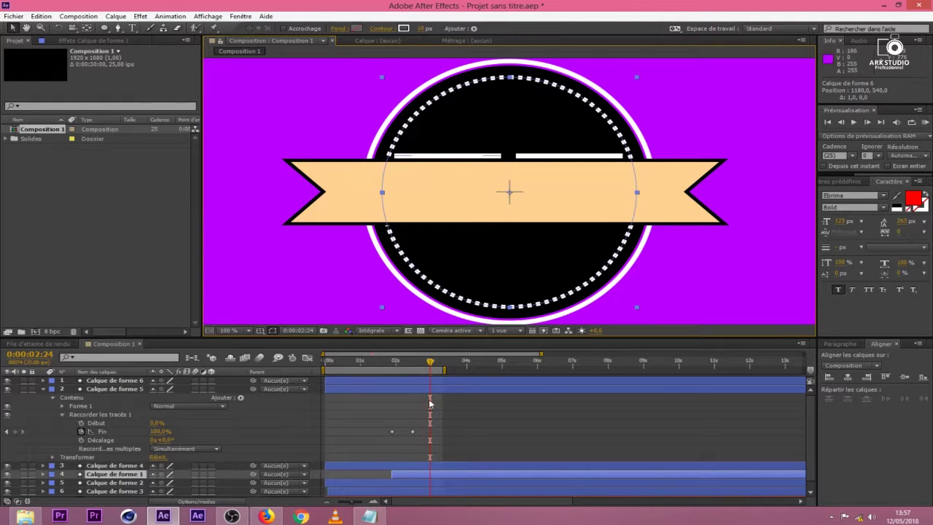
{"action": "left_click", "coordinate": [435, 383]}
{"action": "left_click", "coordinate": [429, 388]}
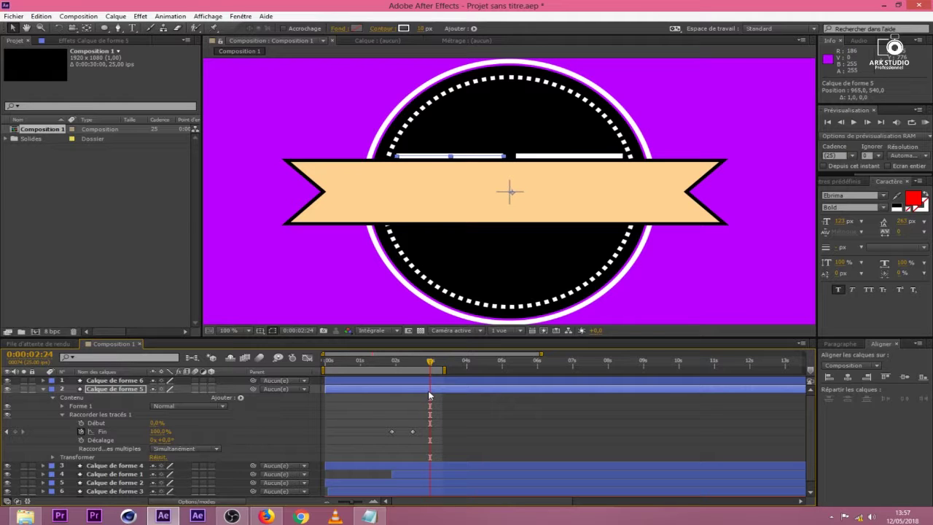
{"action": "key", "text": "Left"}
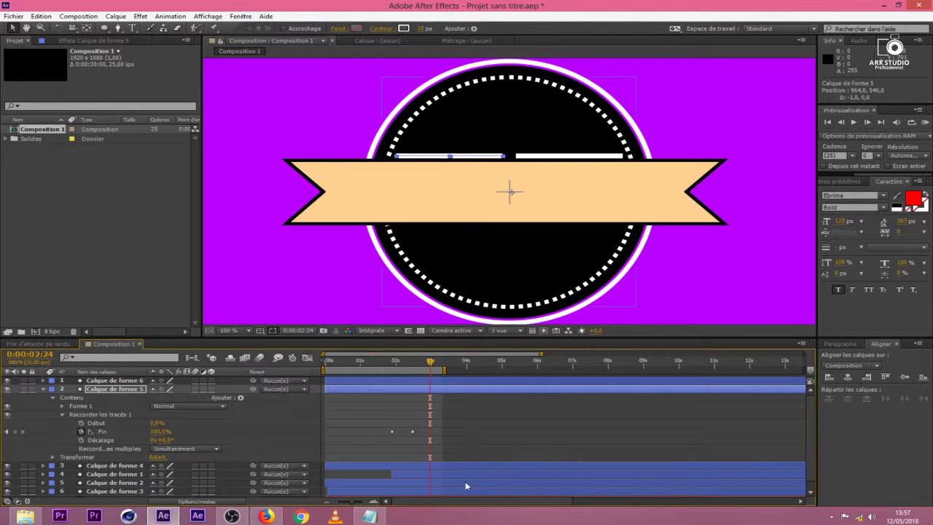
Delete the Fin keyframes on the right line's layer, Calque de forme 6, and expand its Raccorder les tracés 1 properties.
{"action": "mouse_move", "coordinate": [426, 363]}
{"action": "left_mouse_down"}
{"action": "mouse_move", "coordinate": [382, 364]}
{"action": "mouse_move", "coordinate": [415, 372]}
{"action": "left_mouse_up"}
{"action": "left_click", "coordinate": [439, 380]}
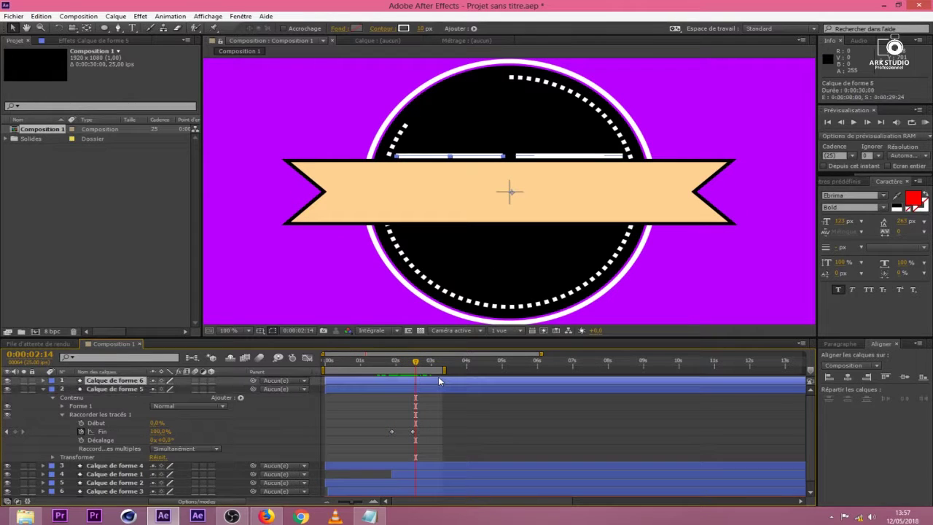
{"action": "key", "text": "u"}
{"action": "left_click_drag", "start_coordinate": [418, 366], "coordinate": [355, 396]}
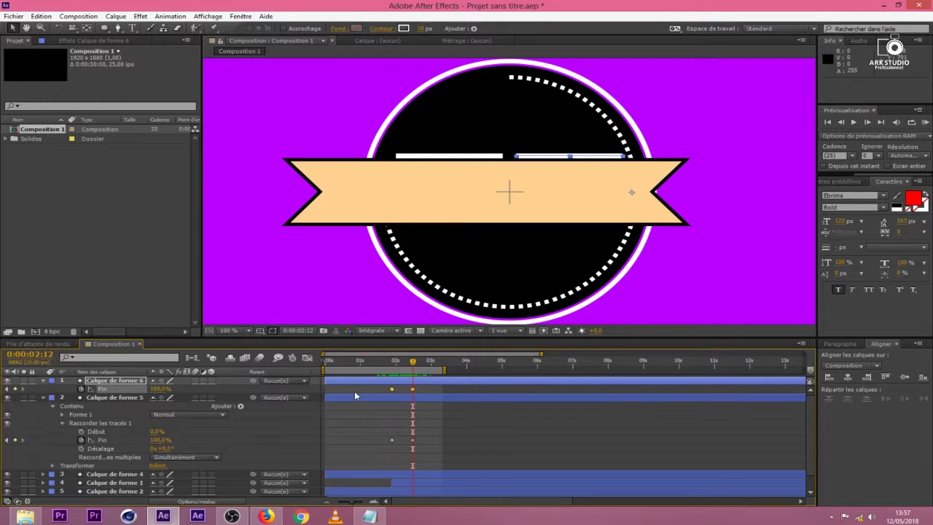
{"action": "key", "text": "Delete"}
{"action": "left_click", "coordinate": [43, 380]}
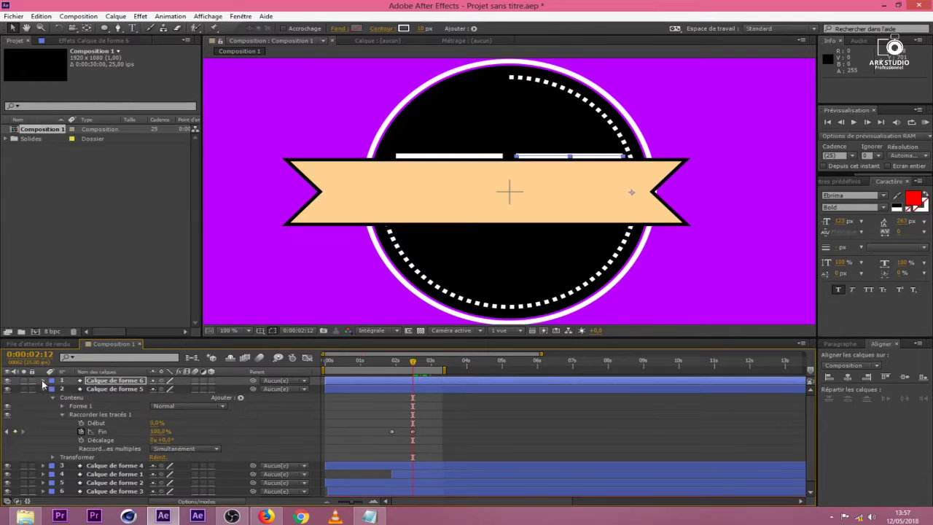
{"action": "left_click", "coordinate": [43, 381]}
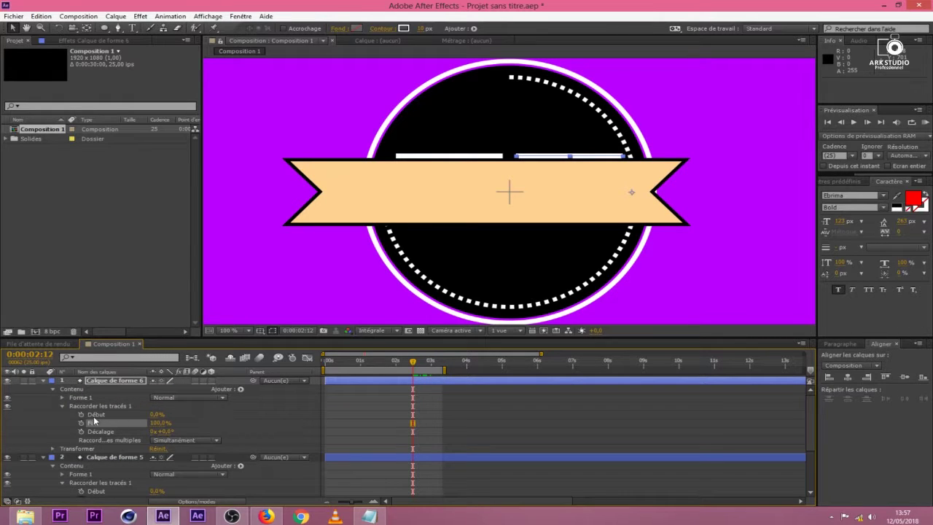
Animate Début on Calque de forme 6's trim path from 100% at 0:00:01:20 to 0% at 0:00:02:19.
{"action": "left_click", "coordinate": [145, 418], "text": "shift"}
{"action": "left_click_drag", "start_coordinate": [156, 414], "coordinate": [212, 423]}
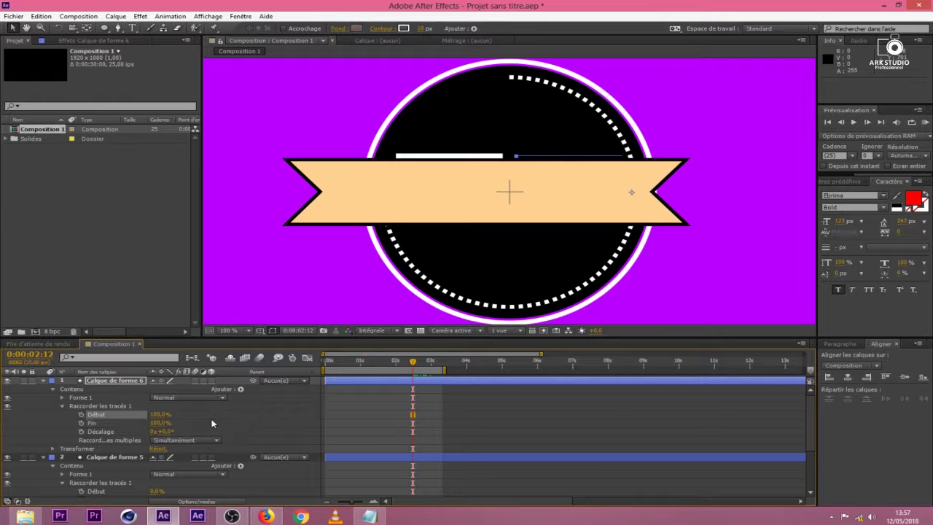
{"action": "mouse_move", "coordinate": [421, 363]}
{"action": "left_mouse_down"}
{"action": "mouse_move", "coordinate": [380, 371]}
{"action": "mouse_move", "coordinate": [413, 372]}
{"action": "left_mouse_up"}
{"action": "left_click_drag", "start_coordinate": [412, 414], "coordinate": [394, 415]}
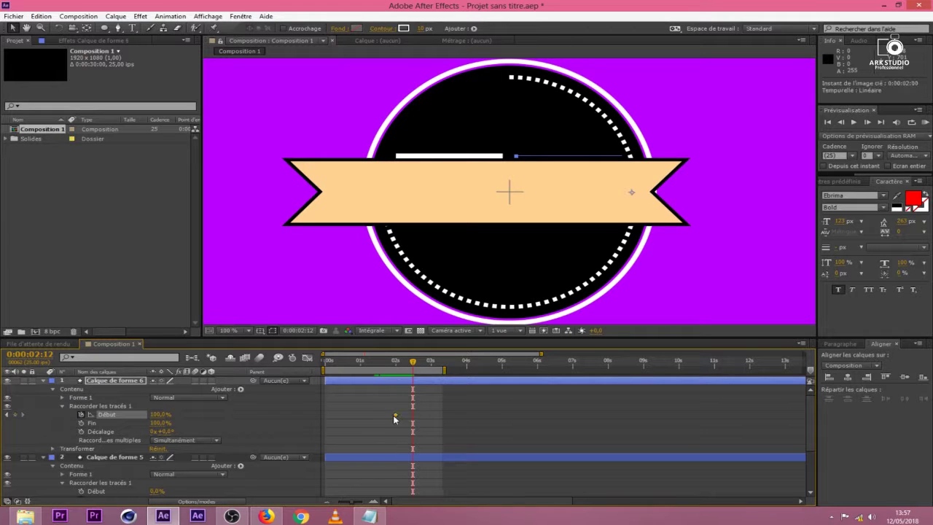
{"action": "left_click_drag", "start_coordinate": [414, 365], "coordinate": [422, 364]}
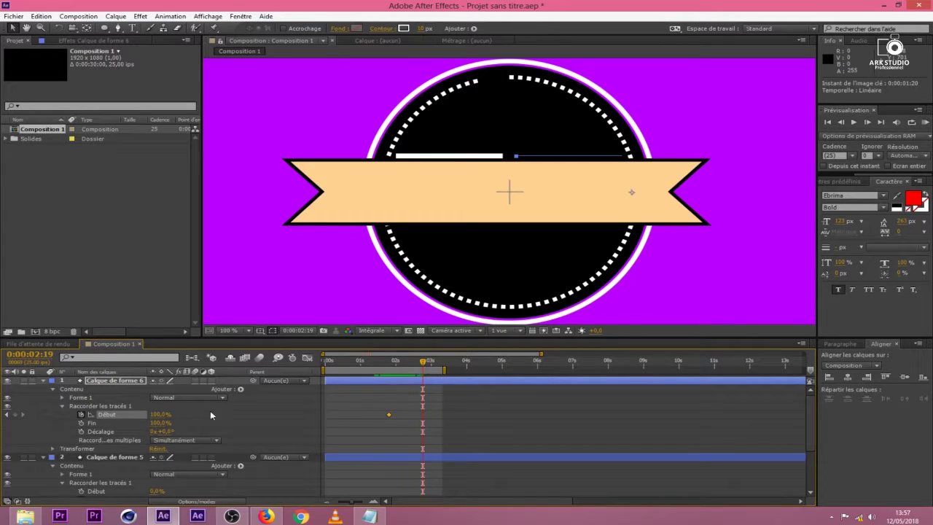
{"action": "left_click_drag", "start_coordinate": [158, 414], "coordinate": [109, 420]}
Retime the Début keyframes of Calque de forme 6 to 0:00:01:22 and 0:00:02:12, matching the Fin keyframes of Calque de forme 5.
{"action": "mouse_move", "coordinate": [385, 361]}
{"action": "left_mouse_down"}
{"action": "mouse_move", "coordinate": [423, 368]}
{"action": "mouse_move", "coordinate": [402, 367]}
{"action": "left_mouse_up"}
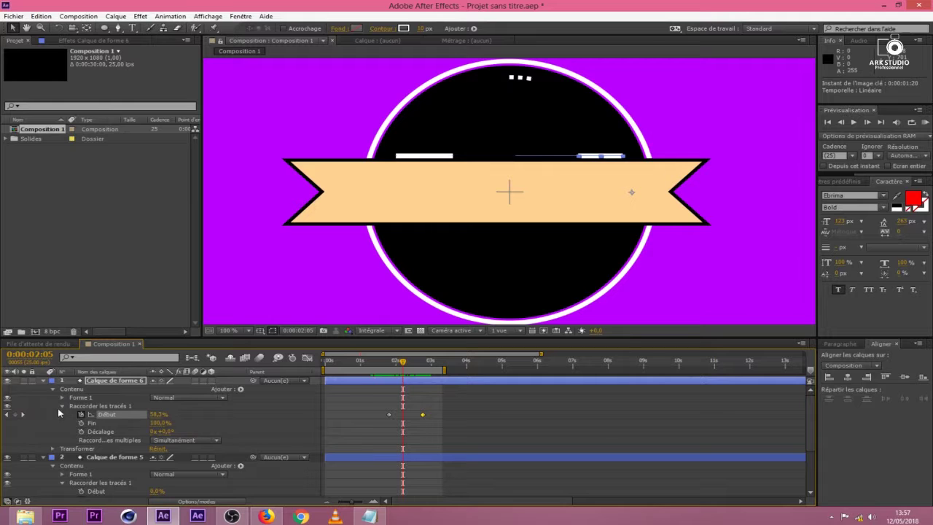
{"action": "left_click", "coordinate": [61, 407]}
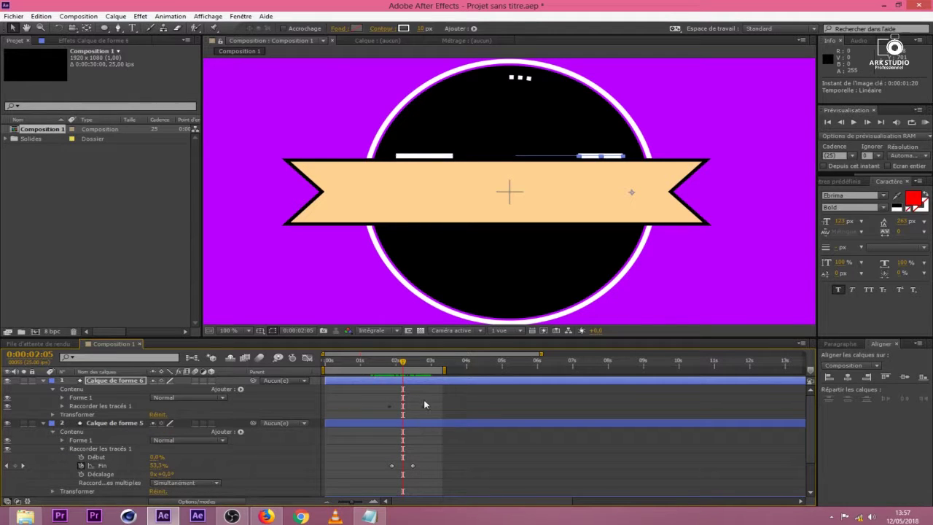
{"action": "left_click", "coordinate": [62, 406]}
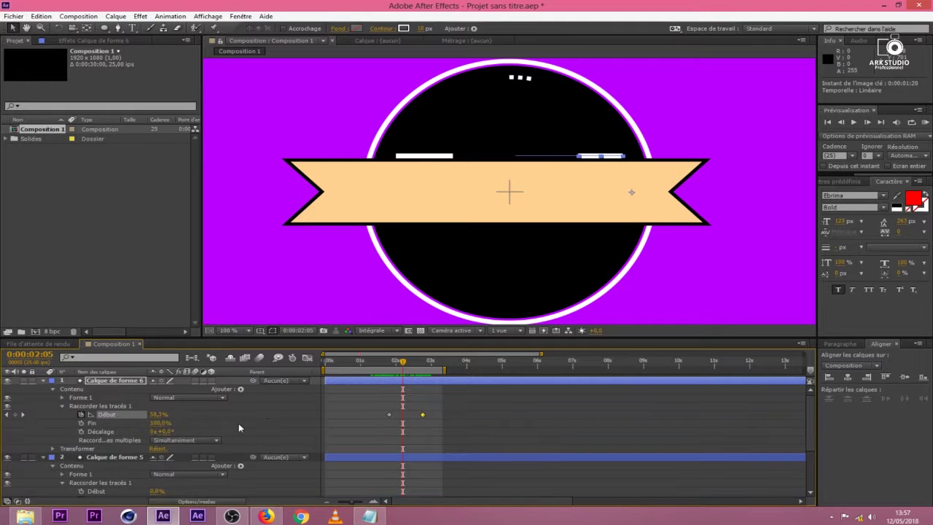
{"action": "scroll", "coordinate": [810, 403], "scroll_direction": "down", "scroll_amount": 2}
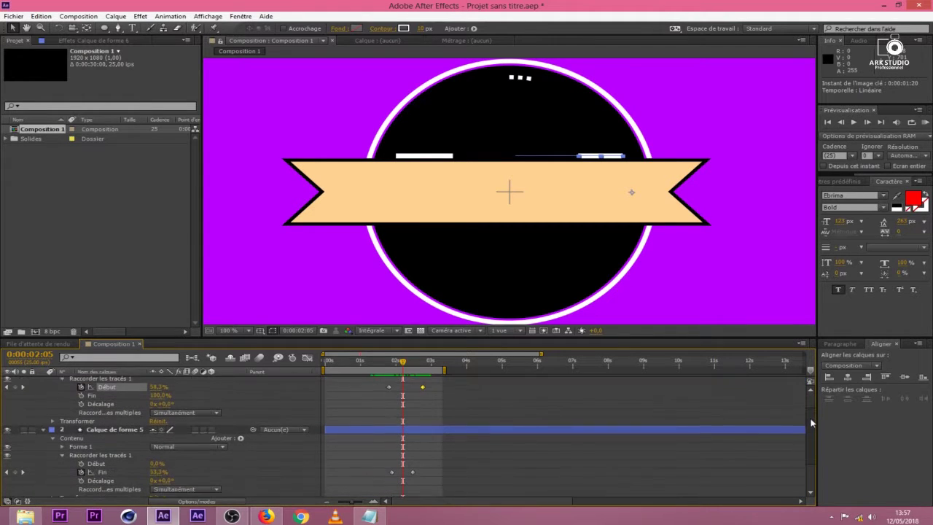
{"action": "left_click_drag", "start_coordinate": [424, 391], "coordinate": [414, 391]}
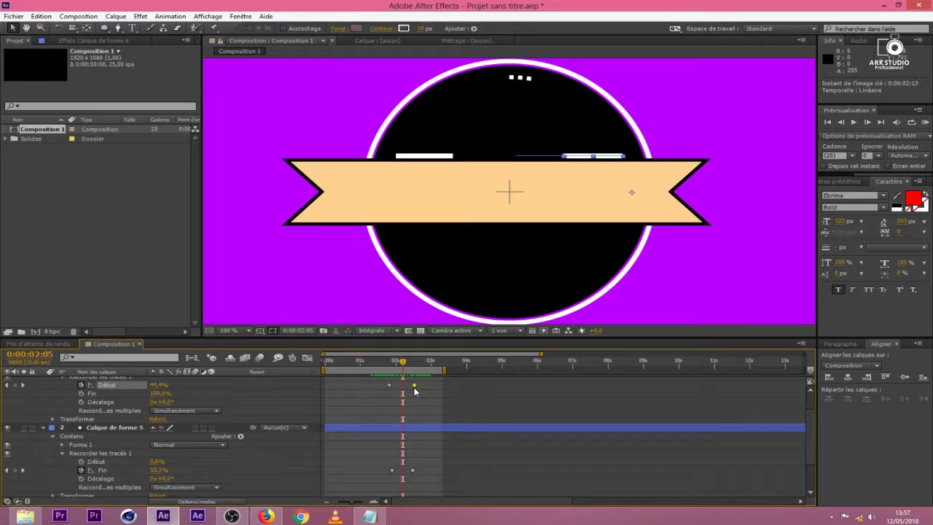
{"action": "key", "text": "Page_Down"}
{"action": "key", "text": "Page_Down"}
{"action": "key", "text": "Page_Down"}
{"action": "key", "text": "Page_Down"}
{"action": "key", "text": "Page_Down"}
{"action": "key", "text": "Page_Down"}
{"action": "key", "text": "Page_Down"}
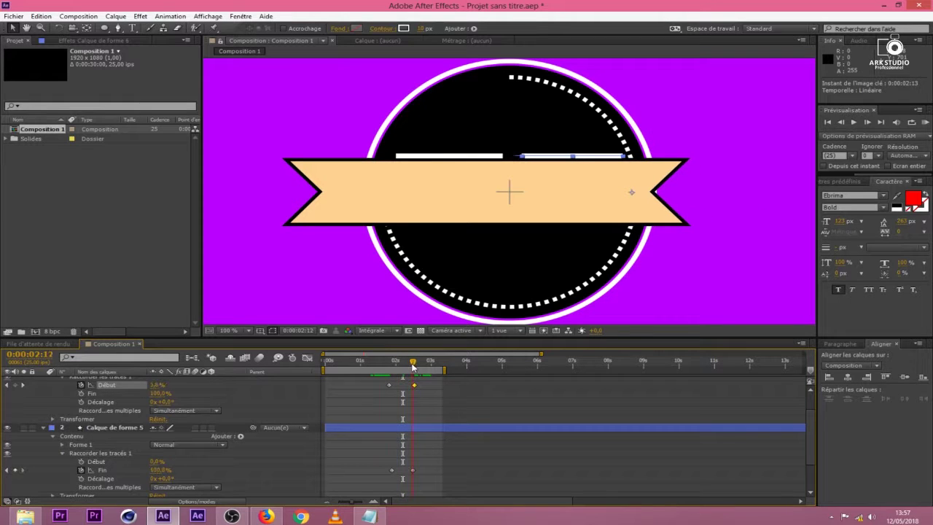
{"action": "left_click", "coordinate": [393, 361]}
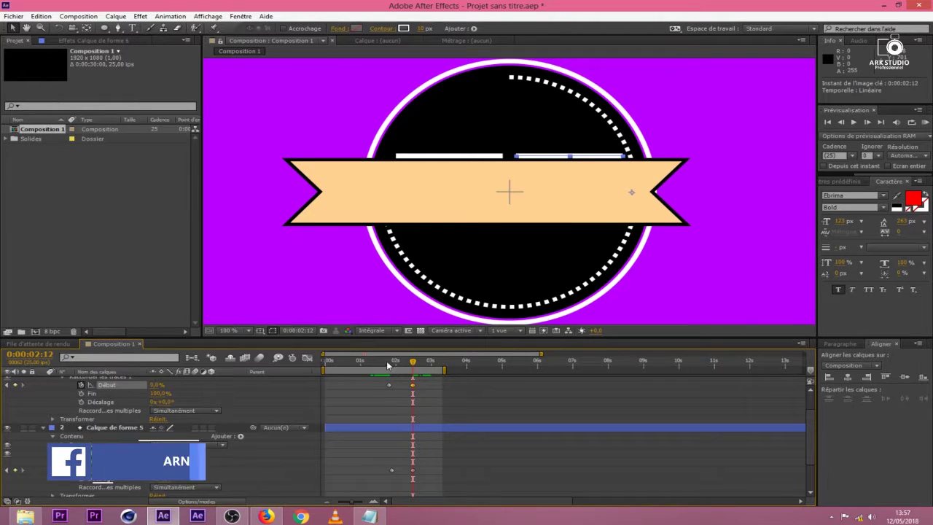
{"action": "key", "text": "ctrl+v"}
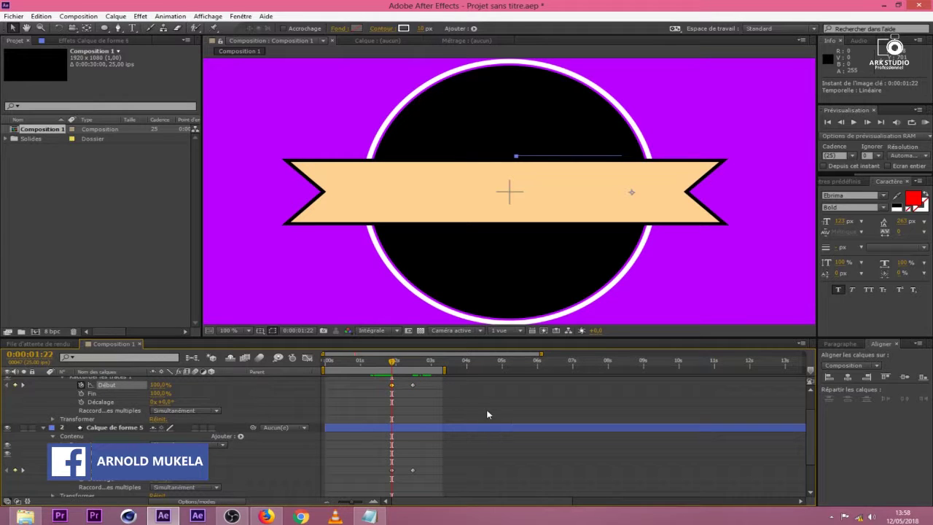
Apply Easy Ease to both lines' trim path keyframes and reshape their speed curves for a fast start and long slowdown.
{"action": "left_click_drag", "start_coordinate": [430, 382], "coordinate": [358, 493]}
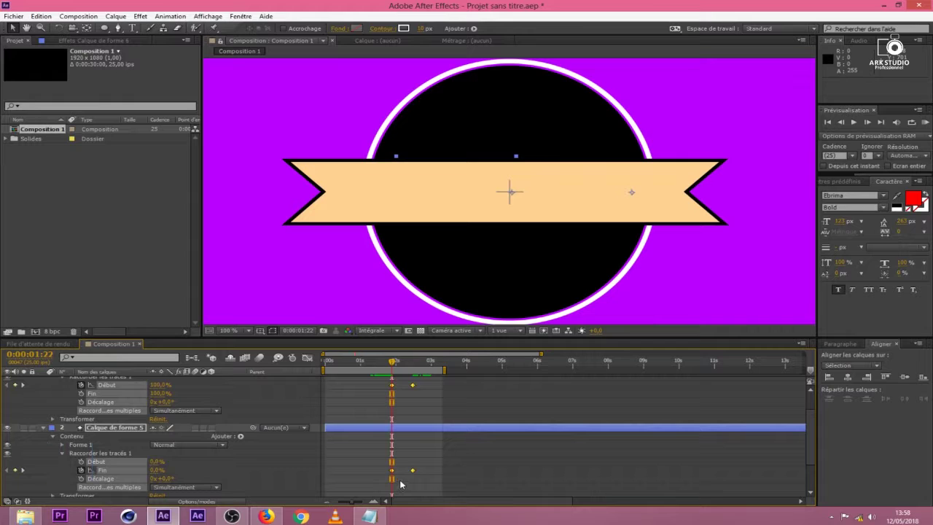
{"action": "key", "text": "F9"}
{"action": "left_click", "coordinate": [308, 358]}
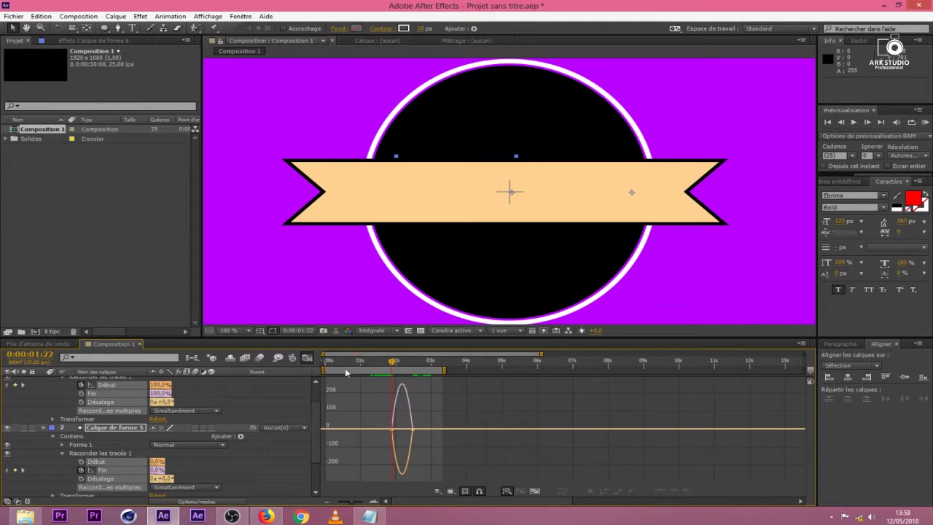
{"action": "left_click", "coordinate": [413, 429]}
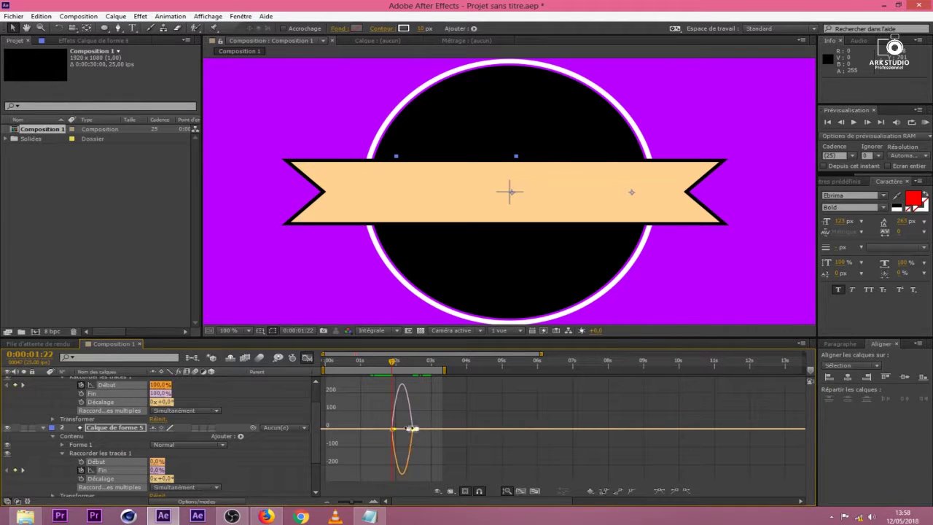
{"action": "left_click", "coordinate": [535, 490]}
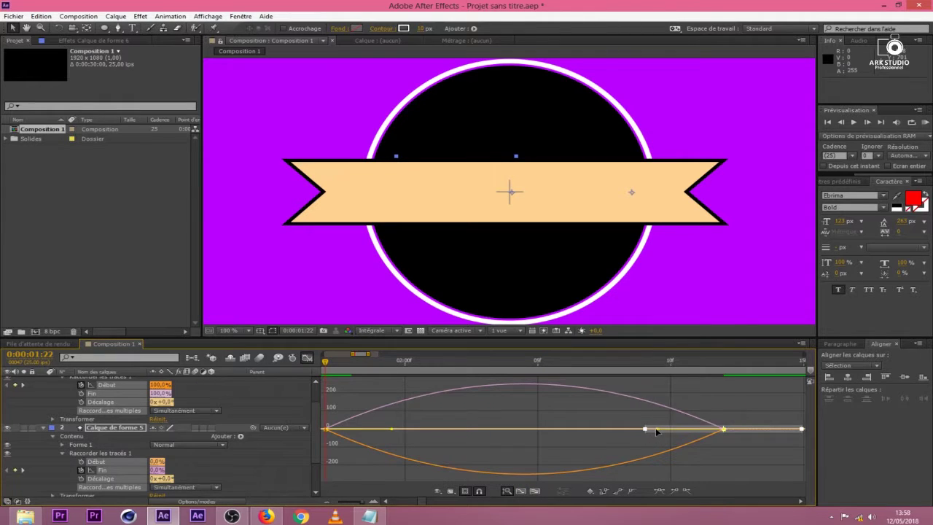
{"action": "left_click_drag", "start_coordinate": [658, 430], "coordinate": [259, 407]}
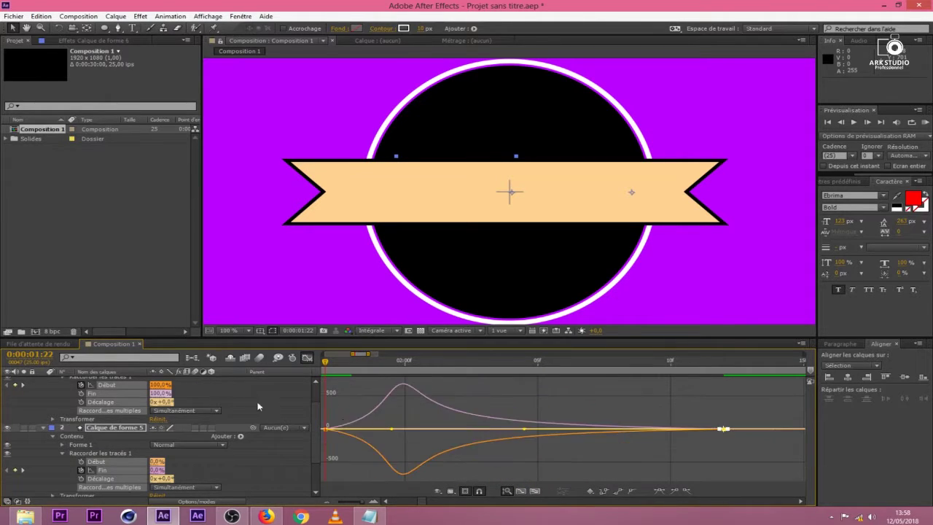
{"action": "left_click", "coordinate": [307, 358]}
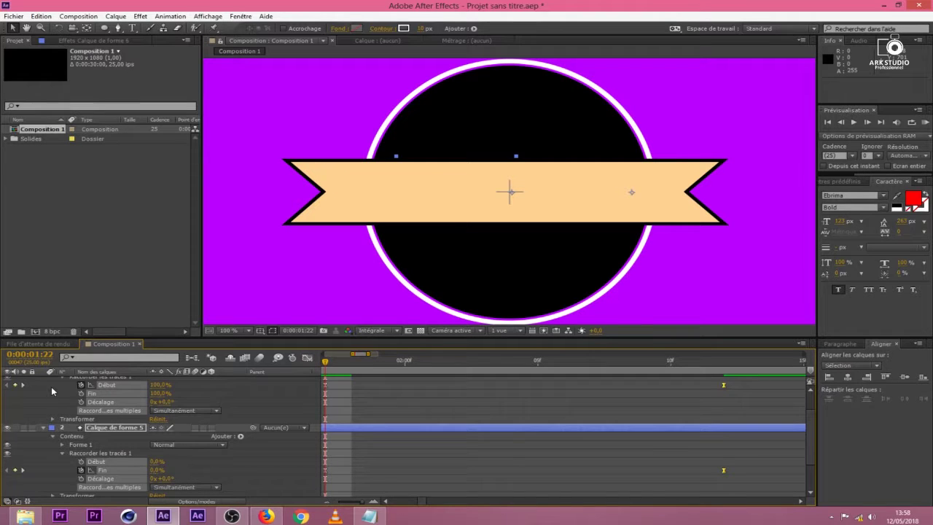
Collapse the two line layers and play a RAM preview of the badge animation.
{"action": "left_click", "coordinate": [43, 428]}
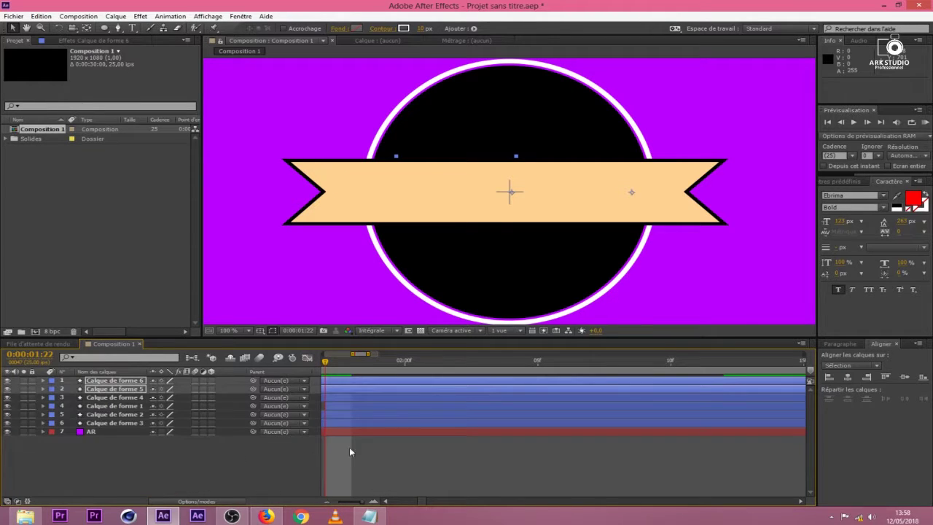
{"action": "left_click", "coordinate": [925, 123]}
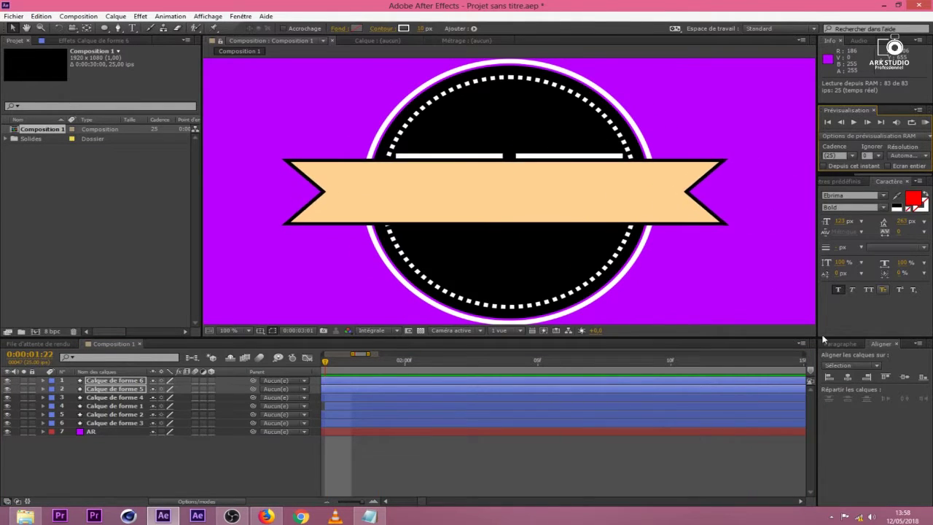
{"action": "left_click", "coordinate": [96, 211]}
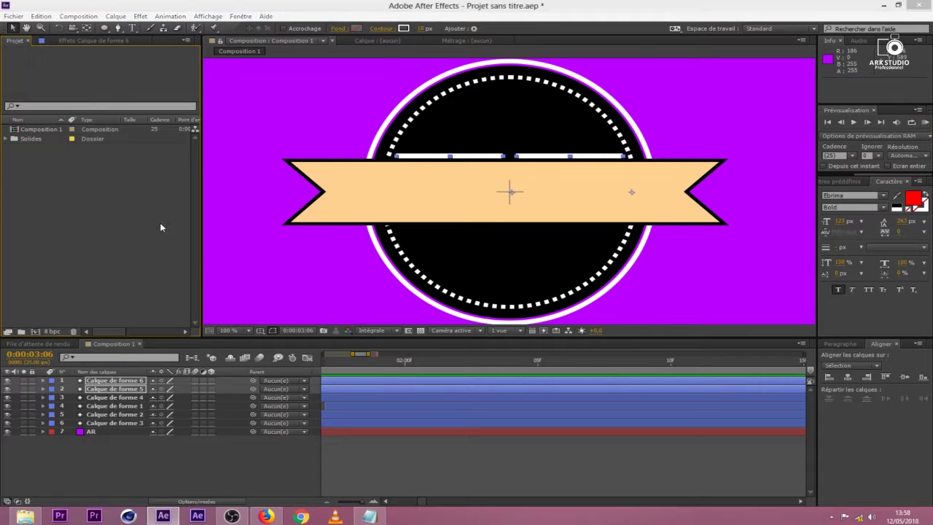
Import vache.psd from the desktop into the project and place it in Composition 1 above all other layers.
{"action": "key", "text": "ctrl+i"}
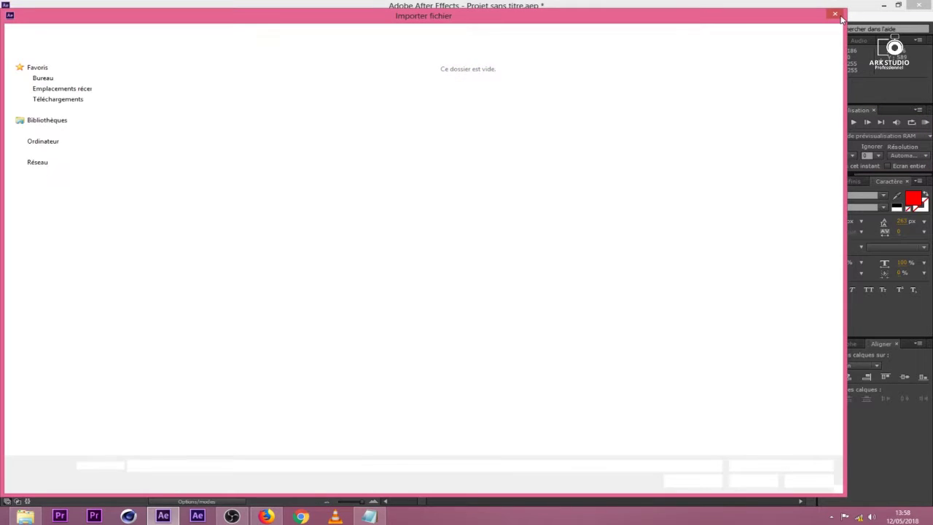
{"action": "left_click", "coordinate": [837, 14]}
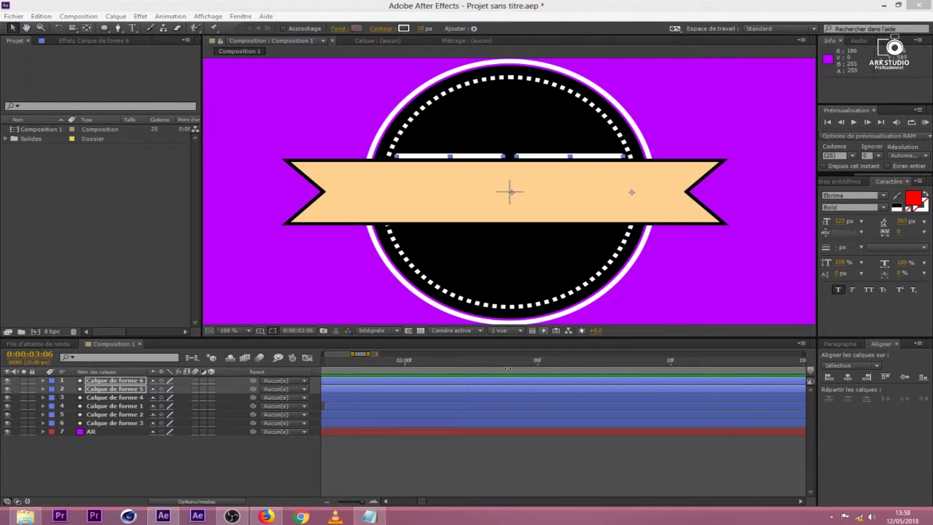
{"action": "key", "text": "super+d"}
{"action": "left_click_drag", "start_coordinate": [233, 276], "coordinate": [109, 266]}
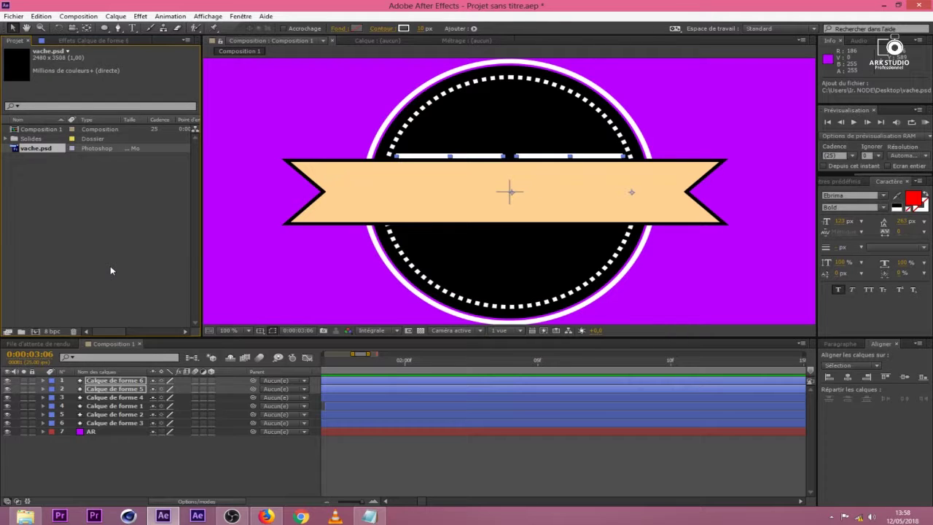
{"action": "left_click_drag", "start_coordinate": [39, 152], "coordinate": [535, 219]}
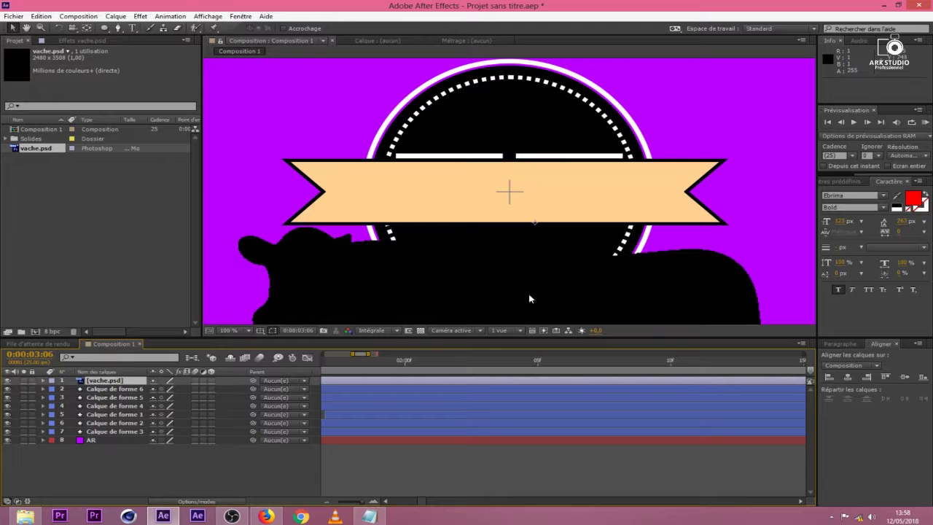
Find the Remplir effect by searching for "remplir" and apply it to the vache.psd layer.
{"action": "left_click", "coordinate": [135, 406]}
{"action": "left_click", "coordinate": [844, 181]}
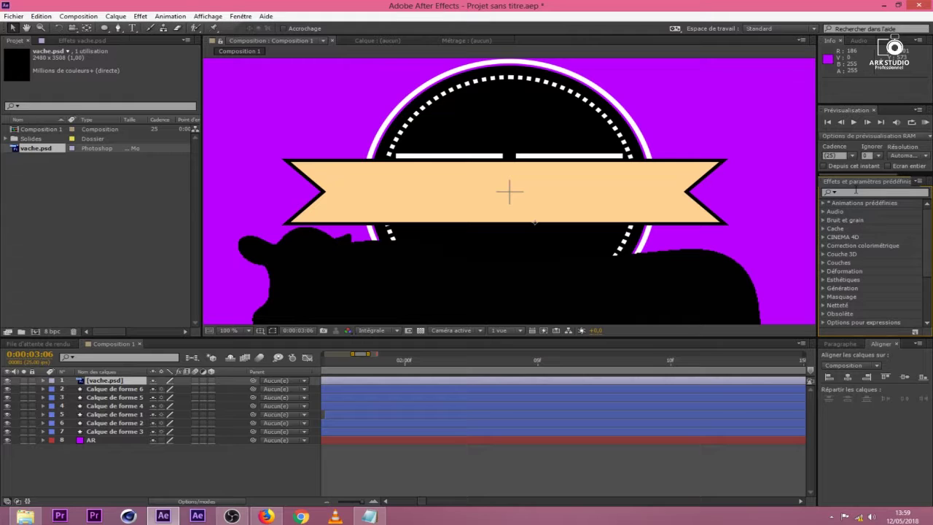
{"action": "left_click", "coordinate": [856, 193]}
{"action": "type", "text": "rempl"}
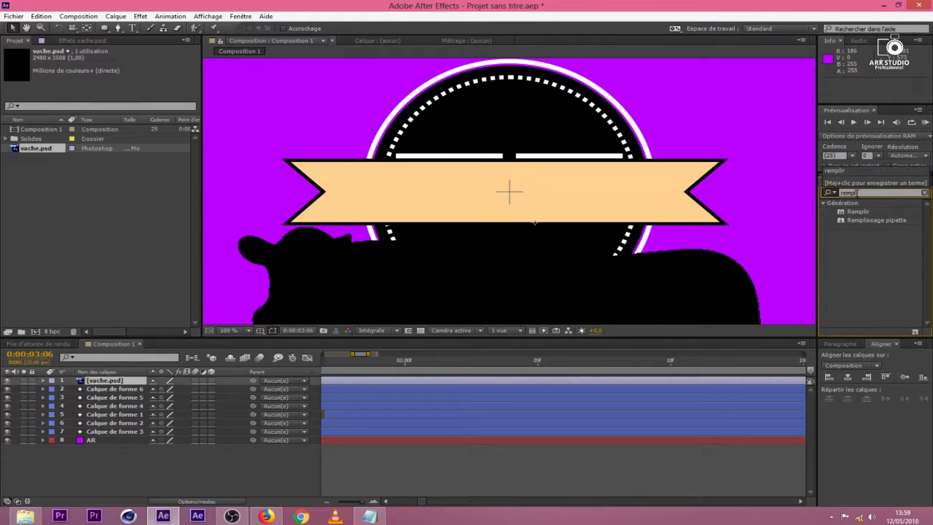
{"action": "type", "text": "ire"}
{"action": "key", "text": "BackSpace"}
{"action": "left_click_drag", "start_coordinate": [858, 213], "coordinate": [717, 287]}
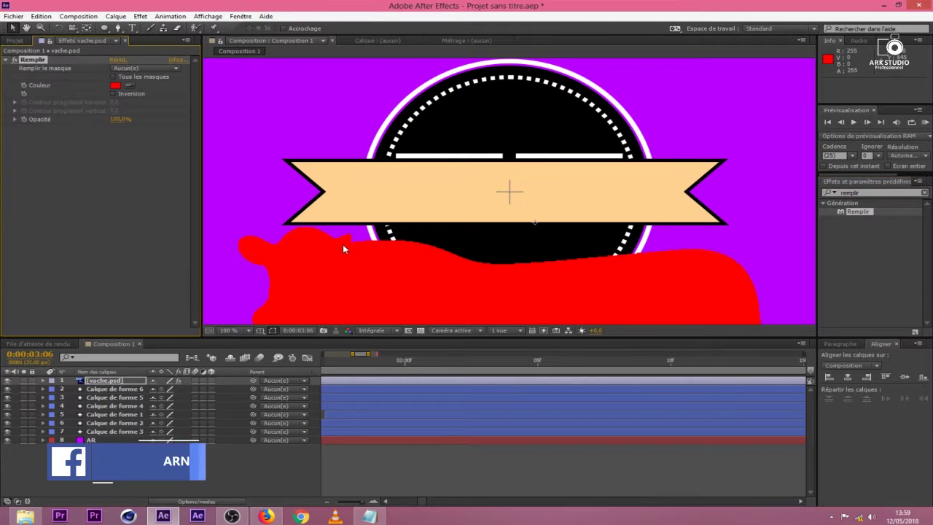
Set the Remplir effect's colour on the cow silhouette to white, FFFFFF.
{"action": "left_click", "coordinate": [115, 85]}
{"action": "left_click", "coordinate": [447, 339]}
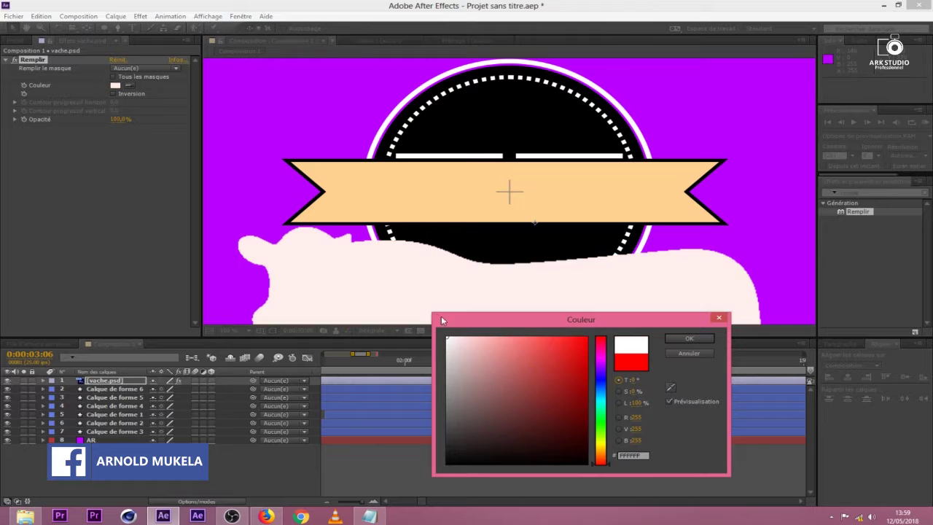
{"action": "left_click", "coordinate": [688, 339]}
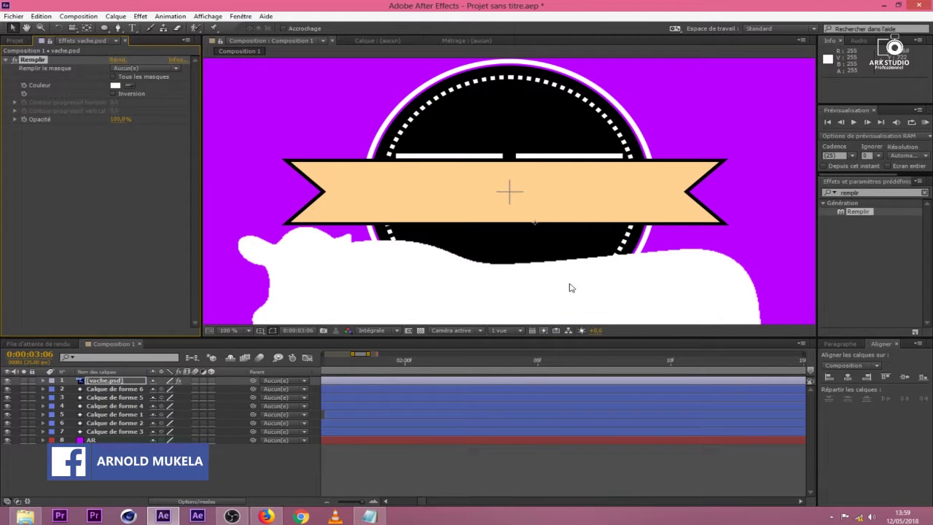
Scale the vache.psd layer to 17% and move it to position 954, 351, just above the two white lines.
{"action": "key", "text": "s"}
{"action": "left_click_drag", "start_coordinate": [178, 389], "coordinate": [154, 398]}
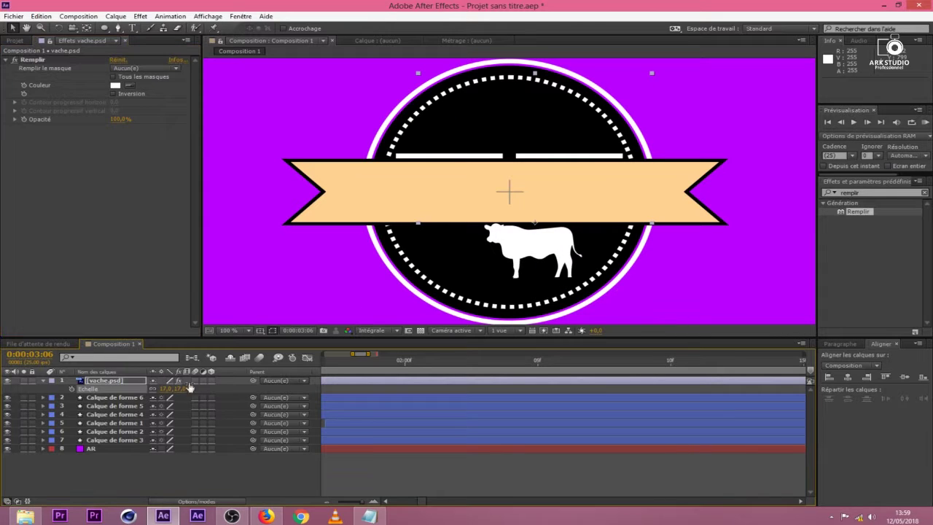
{"action": "left_click_drag", "start_coordinate": [560, 251], "coordinate": [523, 126]}
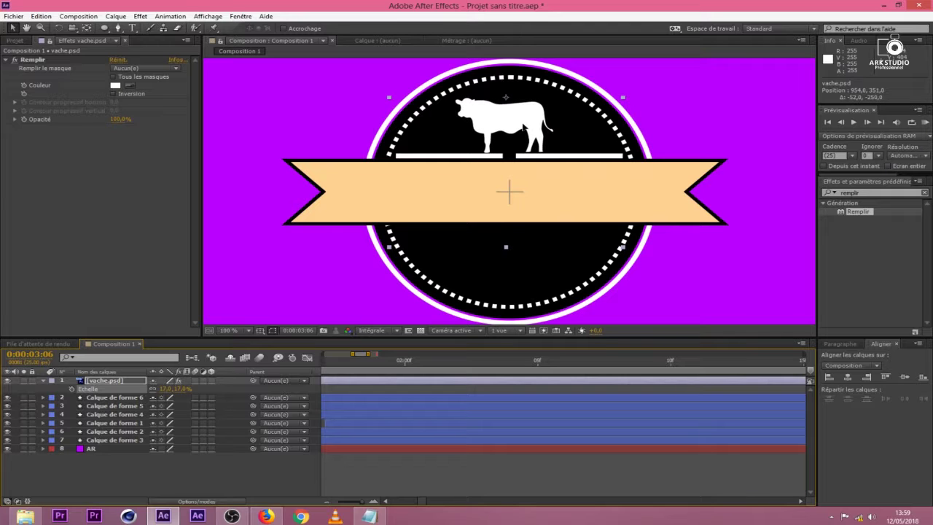
Centre the vache.psd layer horizontally and animate its Position from 960, 591 at 0:00:02:09 up to 960, 351 at 0:00:02:23.
{"action": "left_click", "coordinate": [849, 376]}
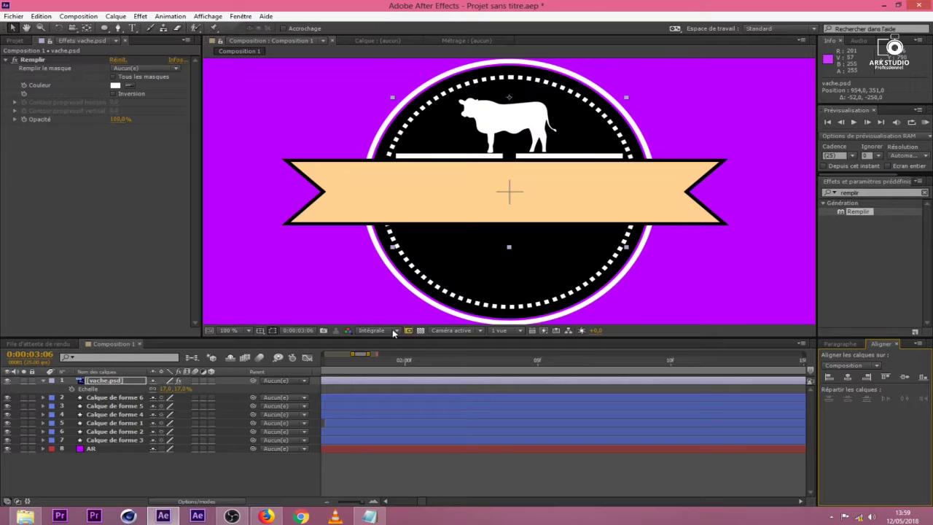
{"action": "left_click_drag", "start_coordinate": [359, 357], "coordinate": [325, 357]}
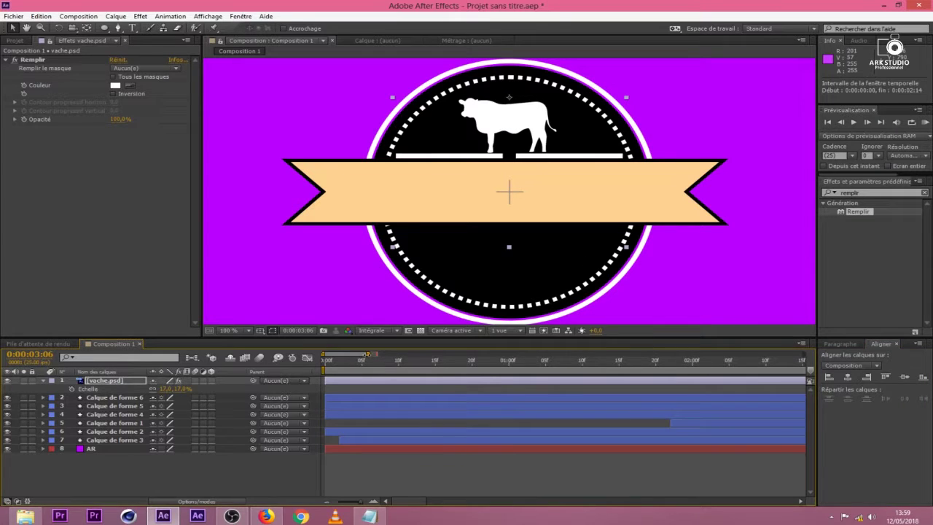
{"action": "key", "text": "minus"}
{"action": "key", "text": "minus"}
{"action": "left_click_drag", "start_coordinate": [411, 367], "coordinate": [430, 379]}
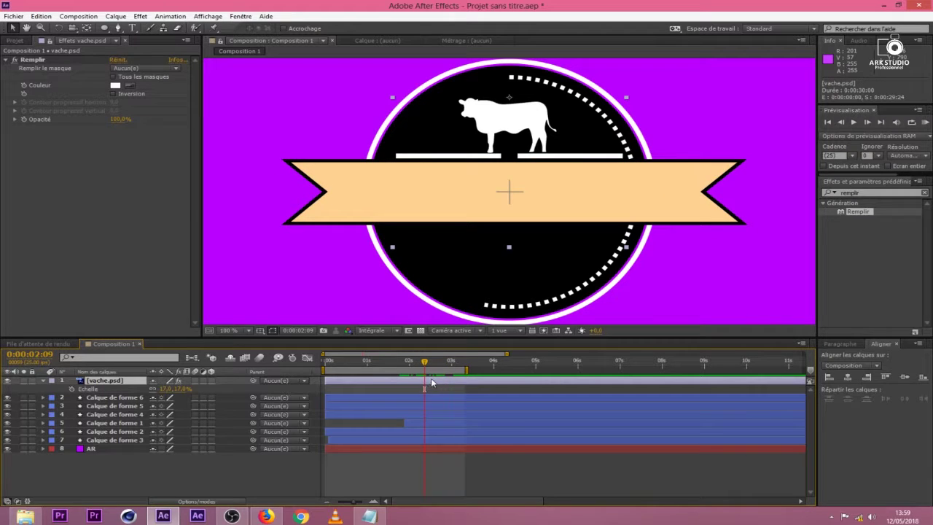
{"action": "key", "text": "alt+shift+p"}
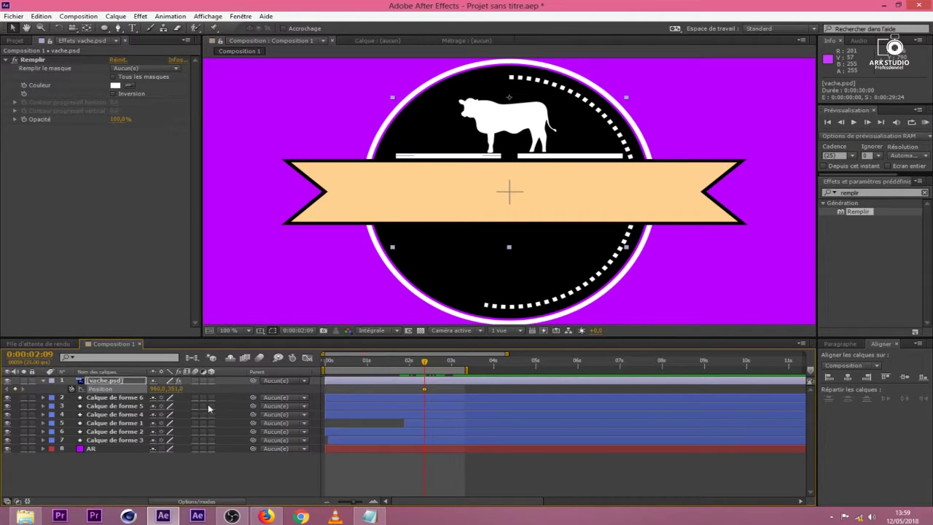
{"action": "left_click_drag", "start_coordinate": [426, 392], "coordinate": [448, 390]}
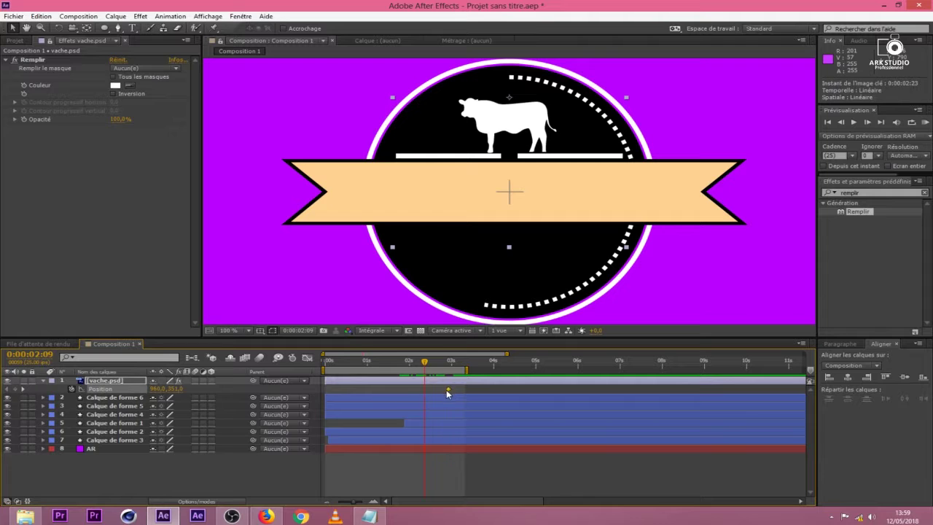
{"action": "left_click_drag", "start_coordinate": [207, 390], "coordinate": [313, 390]}
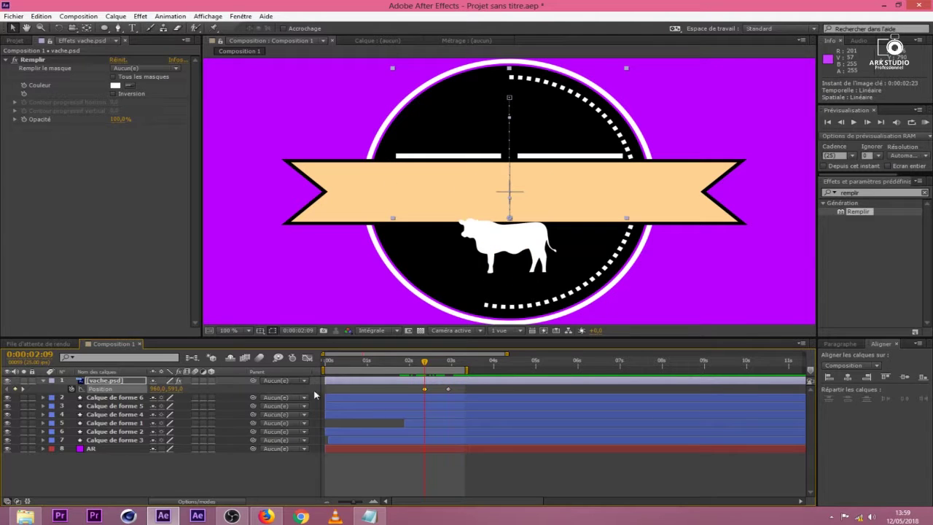
{"action": "left_click_drag", "start_coordinate": [430, 365], "coordinate": [418, 398]}
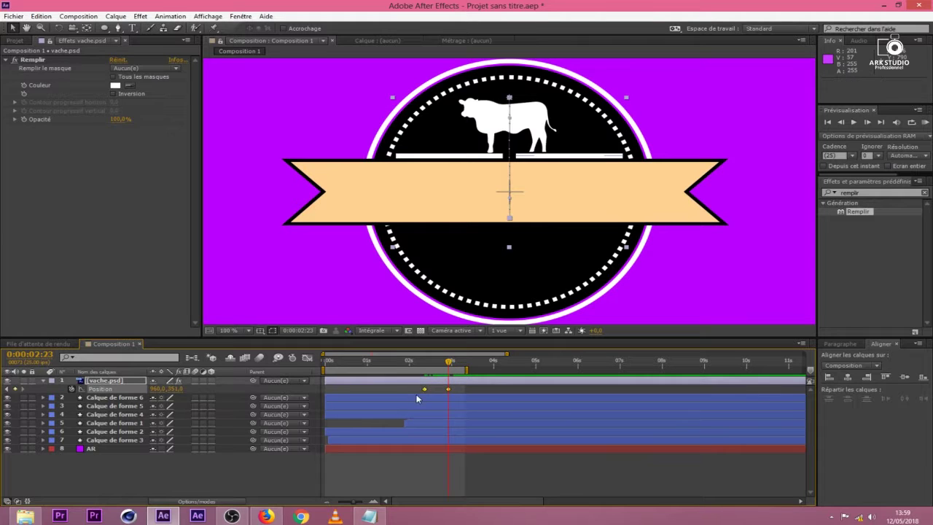
Ease the cow's two Position keyframes and shape the speed curve so the motion peaks early and slows towards the end.
{"action": "left_click", "coordinate": [307, 358]}
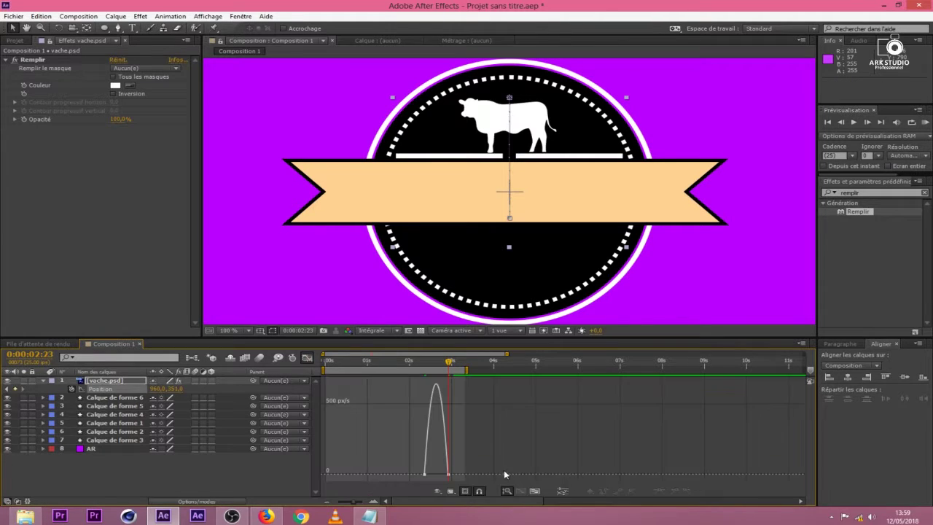
{"action": "left_click_drag", "start_coordinate": [460, 475], "coordinate": [419, 470]}
{"action": "key", "text": "F9"}
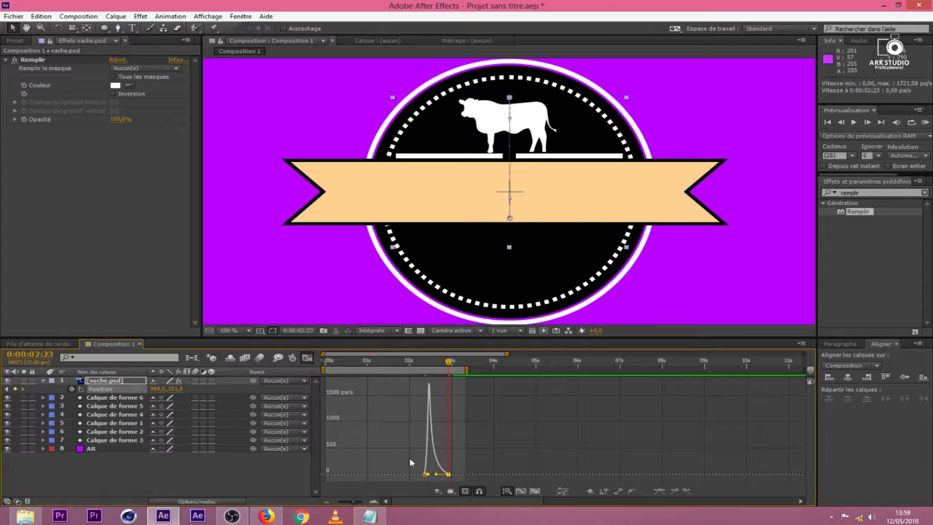
{"action": "left_click", "coordinate": [310, 357]}
Precompose the vache.psd layer as "vache comp", transferring all attributes into the new composition.
{"action": "right_click", "coordinate": [450, 385]}
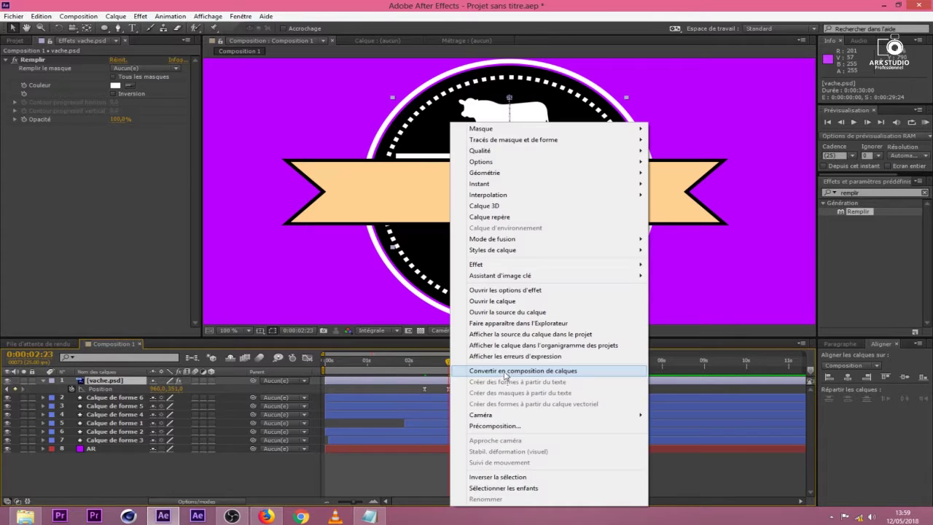
{"action": "left_click", "coordinate": [482, 427]}
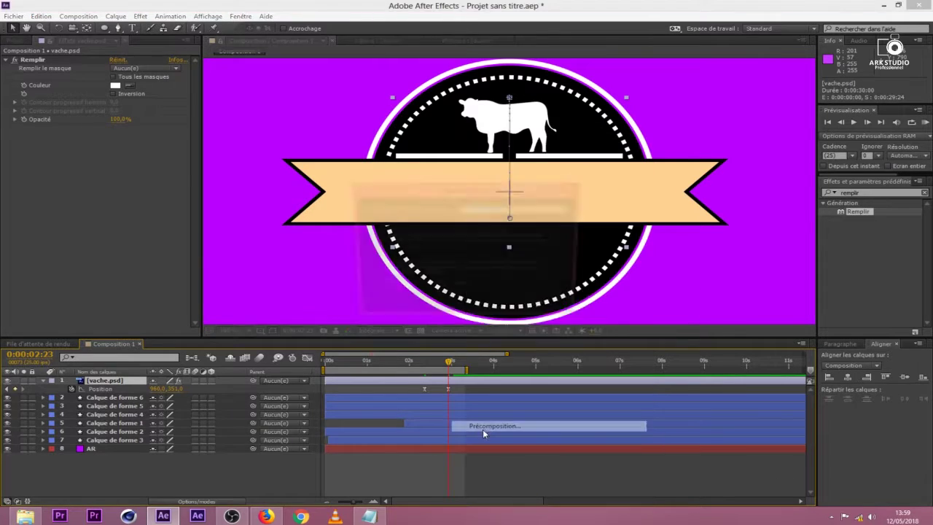
{"action": "type", "text": "vache"}
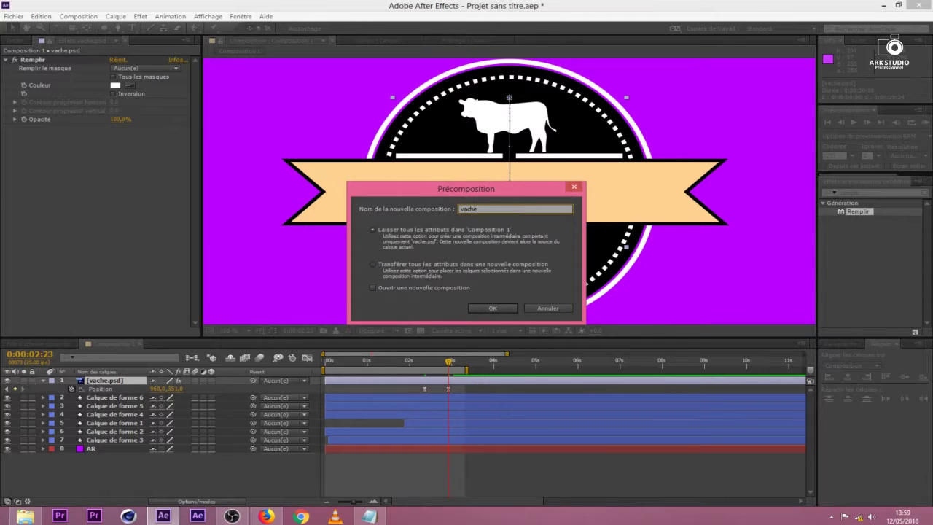
{"action": "type", "text": " comp"}
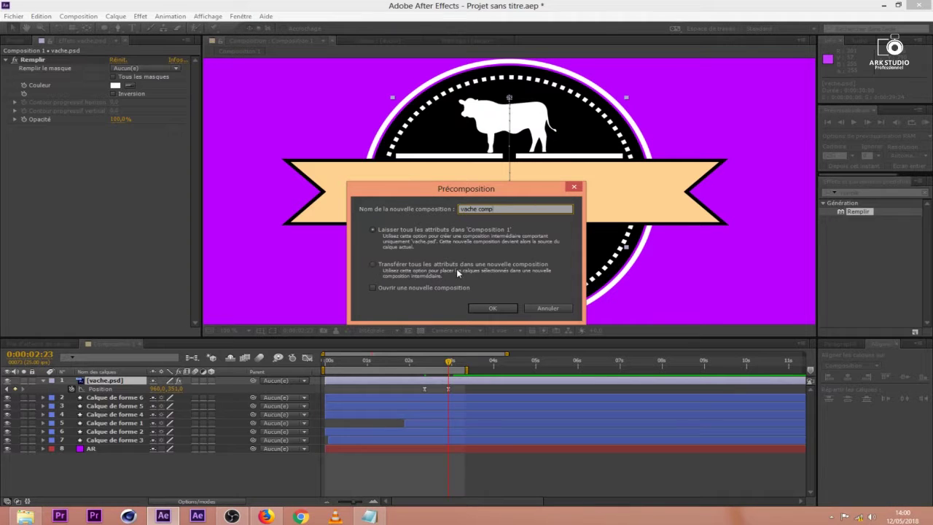
{"action": "left_click", "coordinate": [378, 265]}
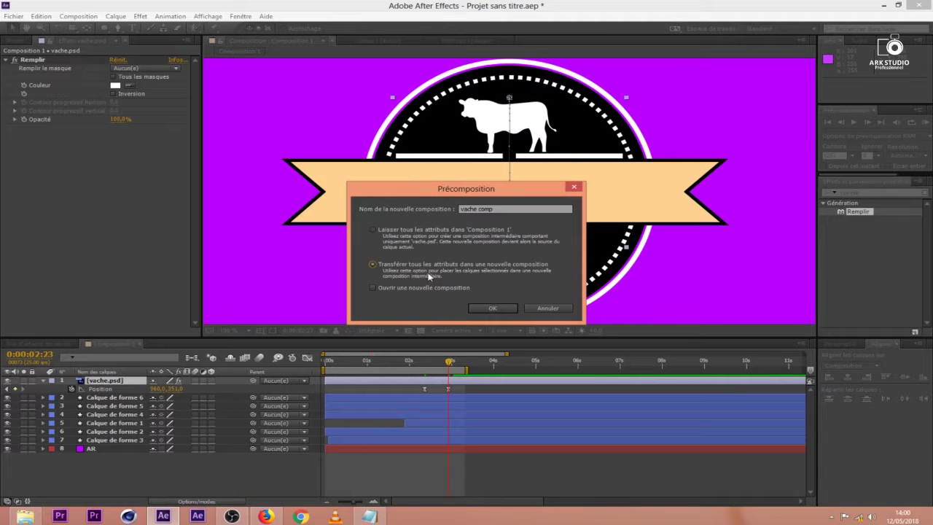
{"action": "left_click", "coordinate": [503, 308]}
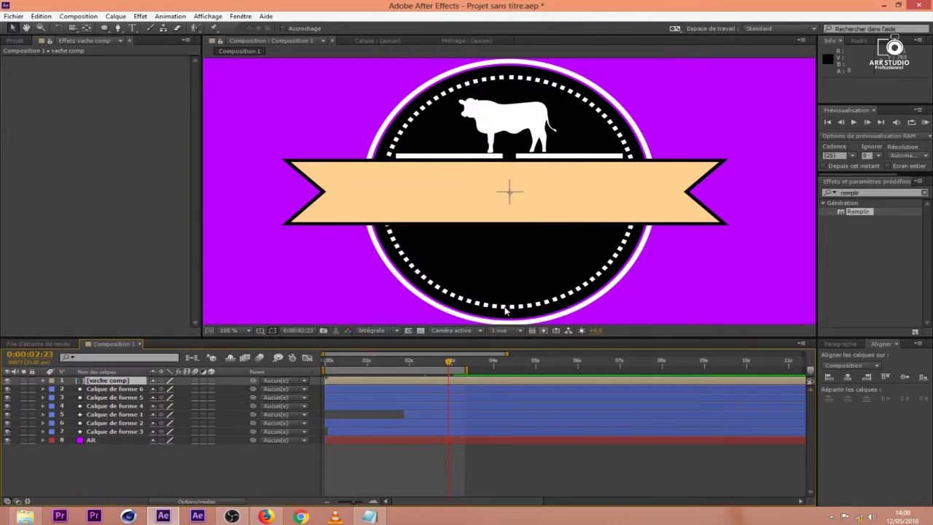
Draw a rectangular mask around the cow on the vache comp layer, ending at the two white lines.
{"action": "left_click", "coordinate": [107, 31]}
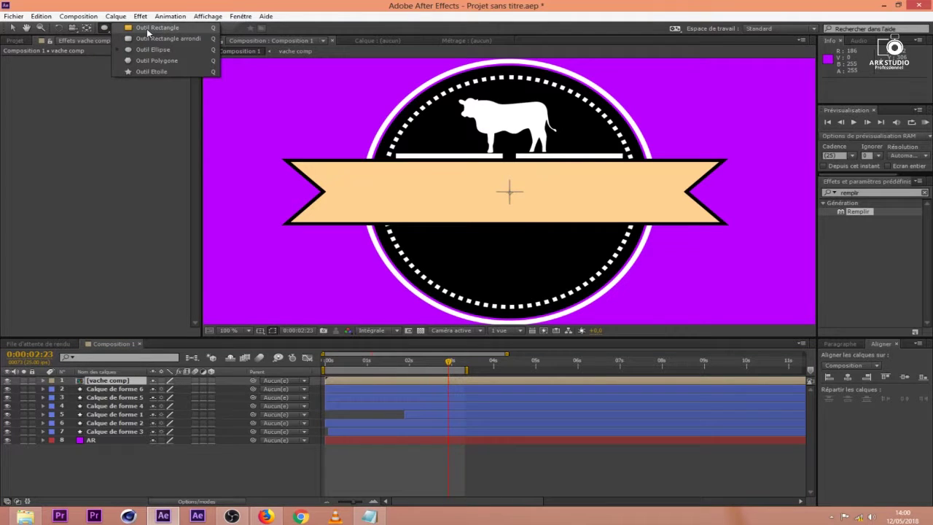
{"action": "left_click", "coordinate": [147, 31]}
{"action": "mouse_move", "coordinate": [446, 83]}
{"action": "left_mouse_down"}
{"action": "mouse_move", "coordinate": [561, 164]}
{"action": "mouse_move", "coordinate": [582, 157]}
{"action": "left_mouse_up"}
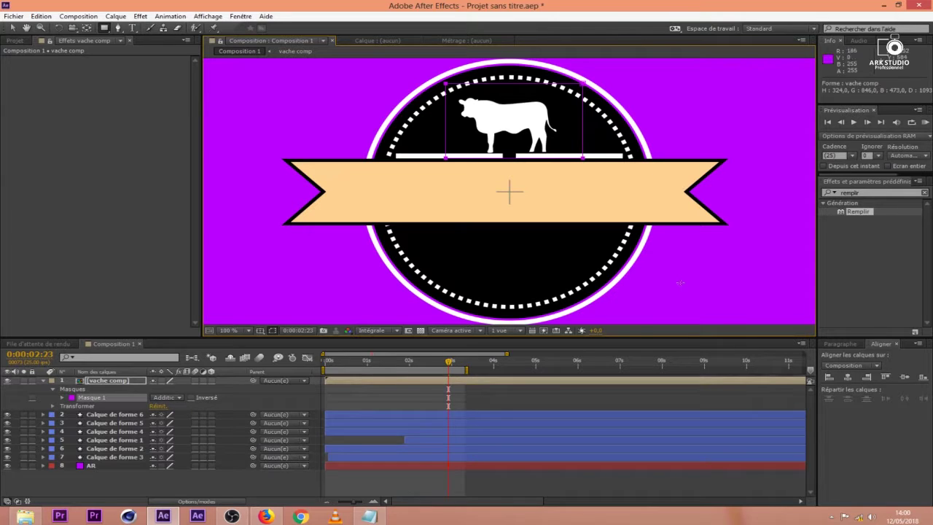
{"action": "mouse_move", "coordinate": [451, 368]}
{"action": "left_mouse_down"}
{"action": "mouse_move", "coordinate": [424, 371]}
{"action": "mouse_move", "coordinate": [444, 371]}
{"action": "left_mouse_up"}
{"action": "key", "text": "v"}
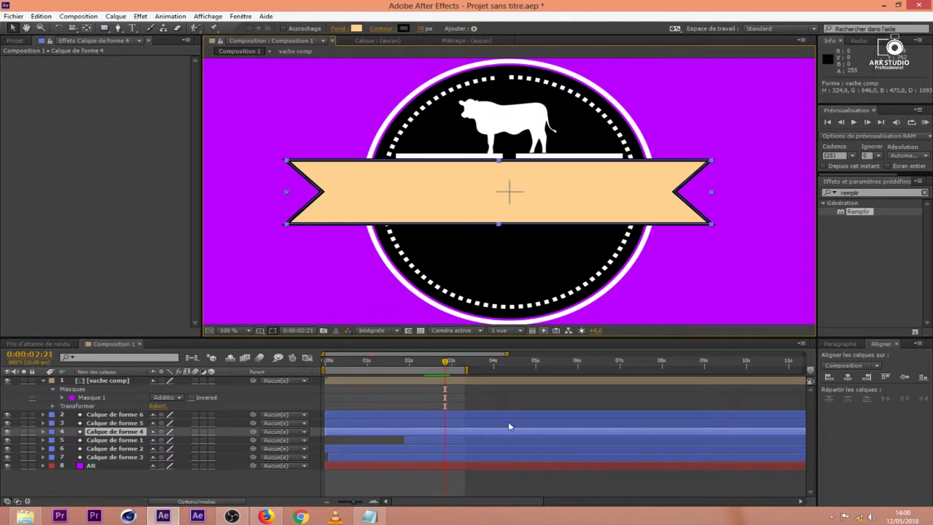
Adjust the height of the vache comp mask so its lower edge sits just above the two white lines.
{"action": "left_click", "coordinate": [500, 381]}
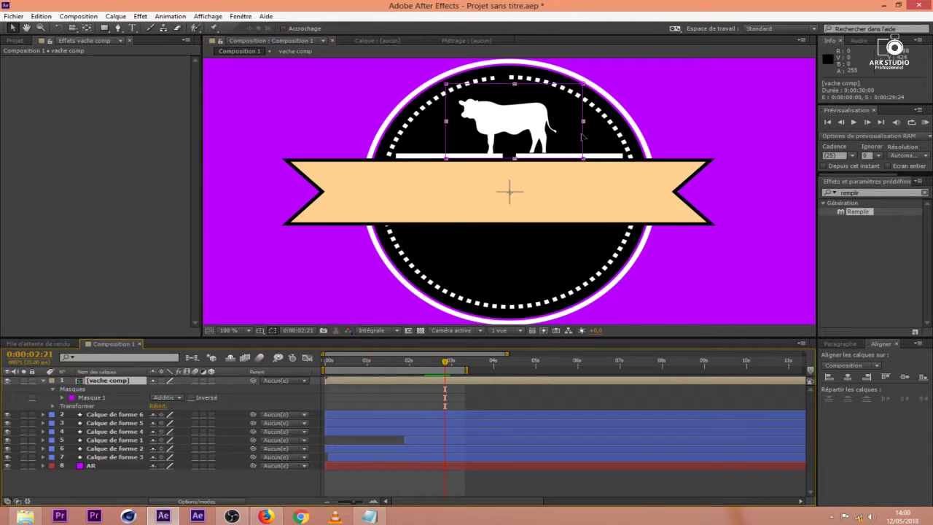
{"action": "left_click", "coordinate": [515, 157]}
{"action": "left_click_drag", "start_coordinate": [514, 158], "coordinate": [515, 166]}
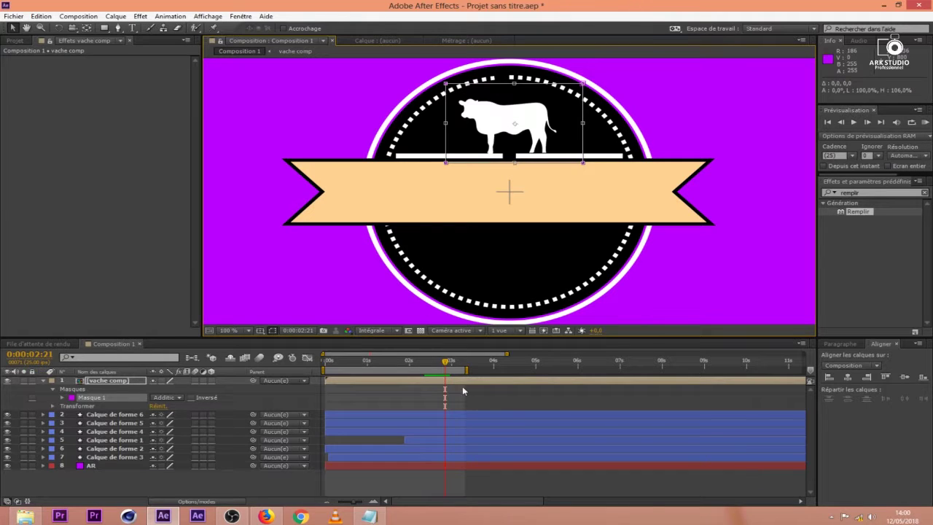
{"action": "mouse_move", "coordinate": [443, 363]}
{"action": "left_mouse_down"}
{"action": "mouse_move", "coordinate": [428, 363]}
{"action": "mouse_move", "coordinate": [444, 371]}
{"action": "left_mouse_up"}
{"action": "double_click", "coordinate": [543, 163]}
{"action": "left_click_drag", "start_coordinate": [516, 163], "coordinate": [515, 154]}
{"action": "mouse_move", "coordinate": [443, 365]}
{"action": "left_mouse_down"}
{"action": "mouse_move", "coordinate": [428, 364]}
{"action": "mouse_move", "coordinate": [454, 364]}
{"action": "left_mouse_up"}
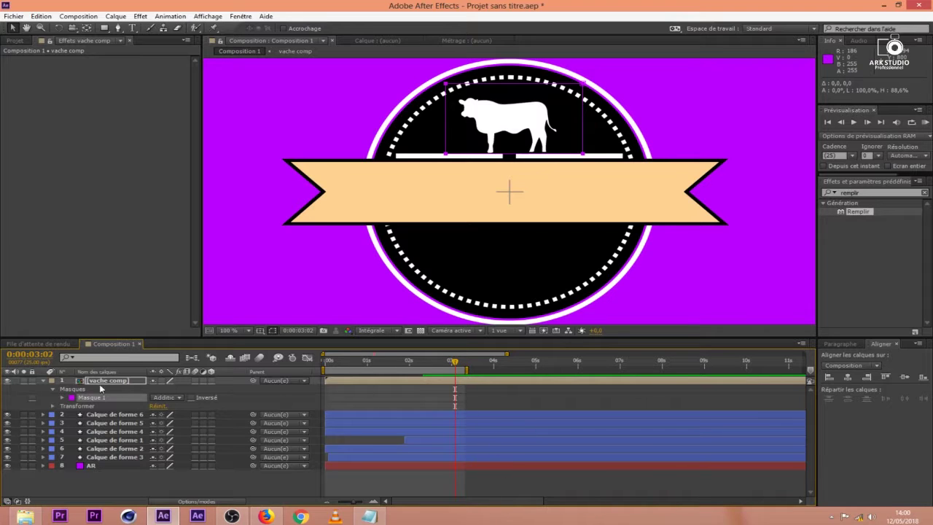
Collapse the vache comp layer's properties and extend the end of the work area to just past 4 seconds.
{"action": "left_click", "coordinate": [42, 381]}
{"action": "left_click_drag", "start_coordinate": [467, 371], "coordinate": [505, 369]}
{"action": "left_click", "coordinate": [458, 381]}
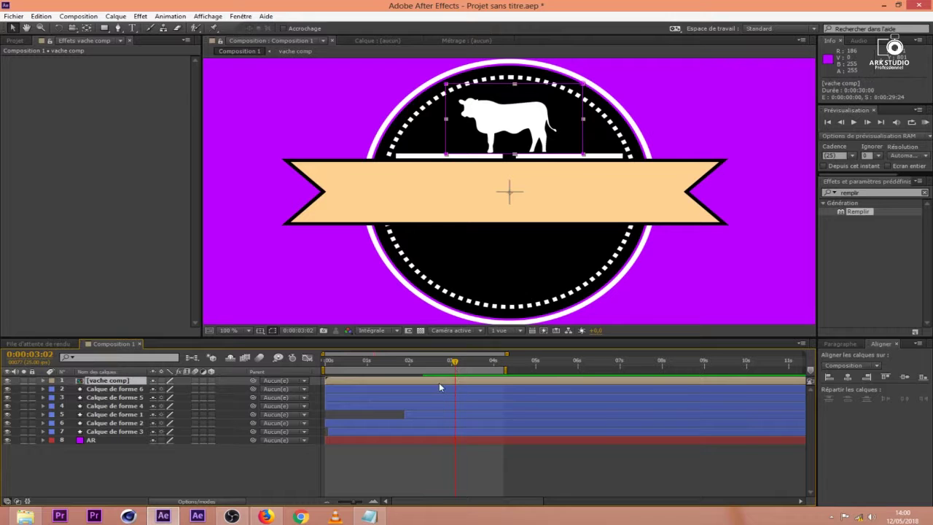
Open vache comp and paste the copied velocityAtTime bounce expression onto the vache.psd layer's Position property.
{"action": "double_click", "coordinate": [440, 381]}
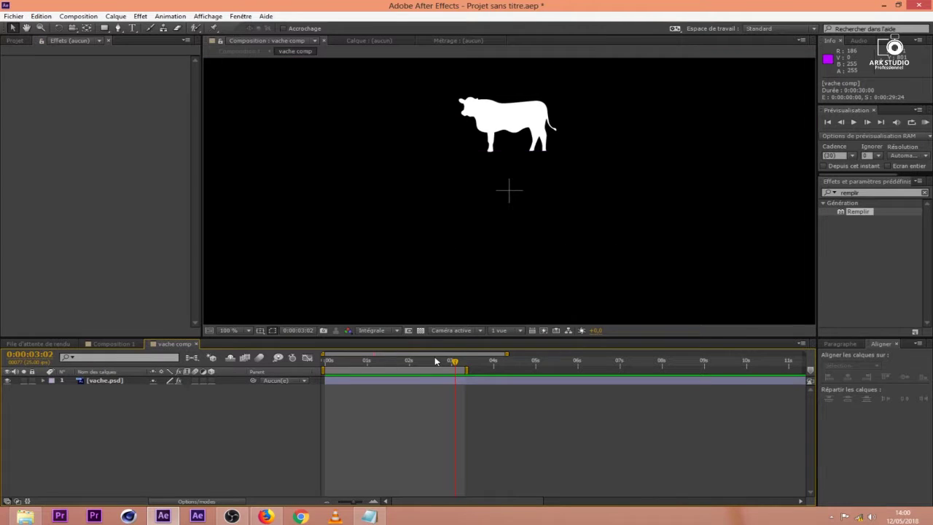
{"action": "left_click", "coordinate": [420, 361]}
{"action": "left_click", "coordinate": [437, 382]}
{"action": "key", "text": "p"}
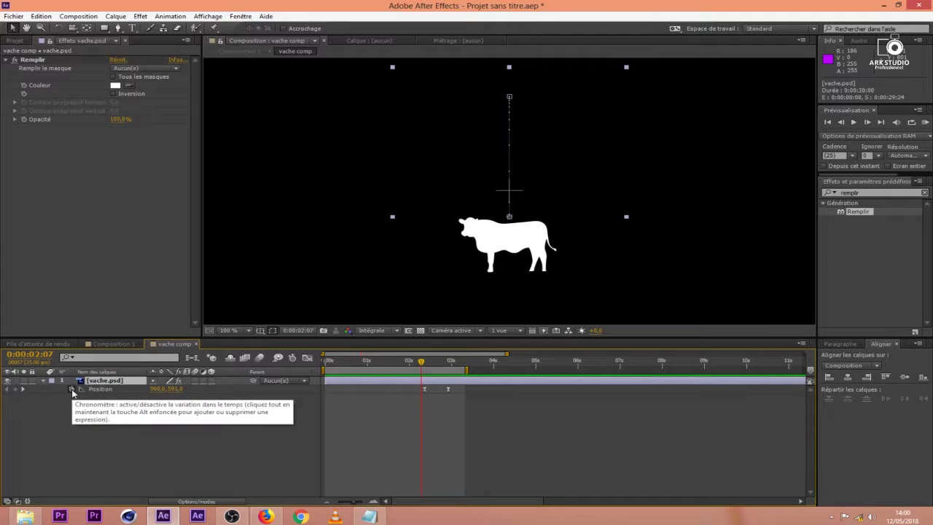
{"action": "left_click", "coordinate": [72, 389], "text": "alt"}
{"action": "key", "text": "BackSpace"}
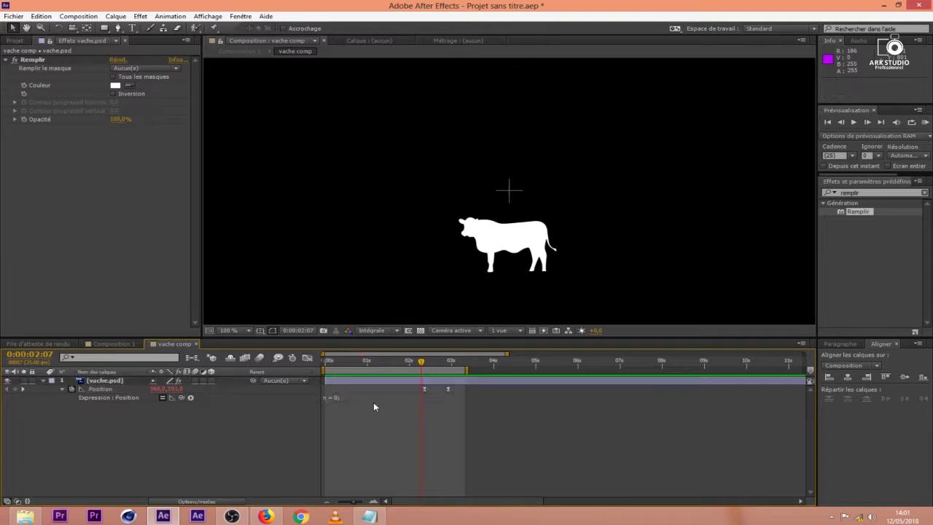
{"action": "left_click", "coordinate": [349, 402]}
{"action": "key", "text": "ctrl+v"}
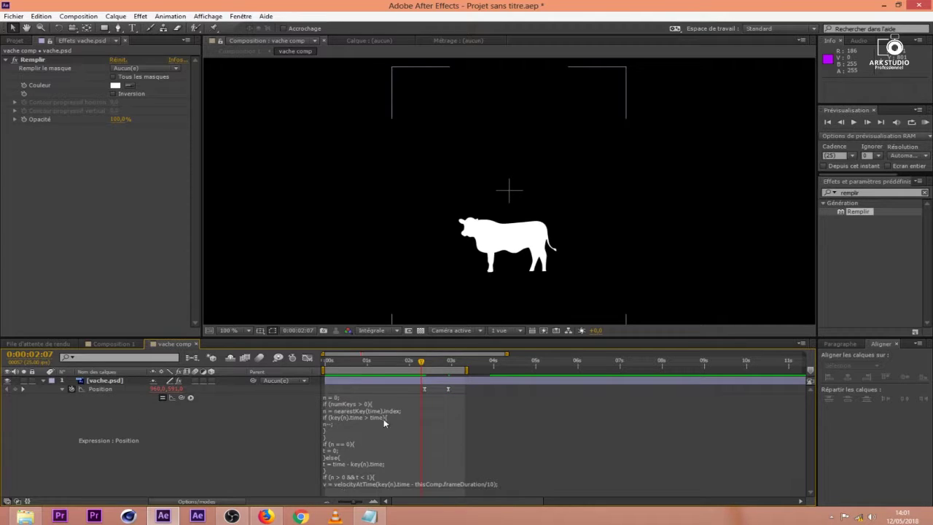
Check the cow's bounce in vache comp, and run a RAM preview of the whole badge animation in Composition 1.
{"action": "left_click_drag", "start_coordinate": [428, 360], "coordinate": [466, 368]}
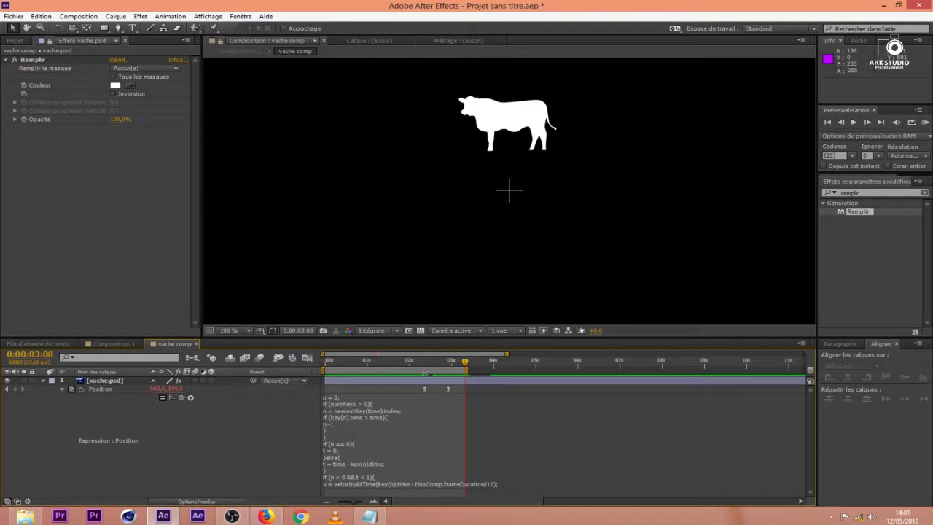
{"action": "left_click", "coordinate": [91, 346]}
{"action": "left_click", "coordinate": [925, 122]}
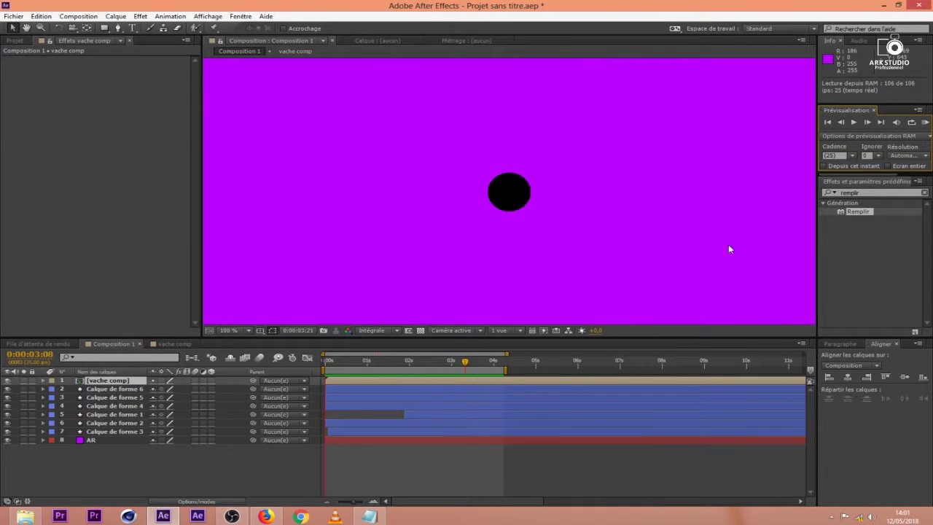
{"action": "left_click", "coordinate": [543, 295]}
{"action": "left_click_drag", "start_coordinate": [388, 357], "coordinate": [463, 359]}
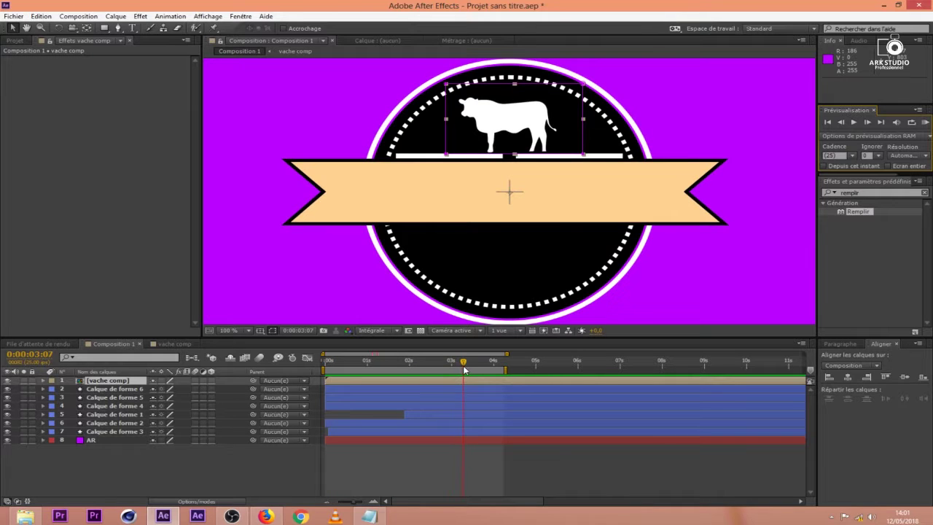
{"action": "key", "text": "period"}
{"action": "key", "text": "comma"}
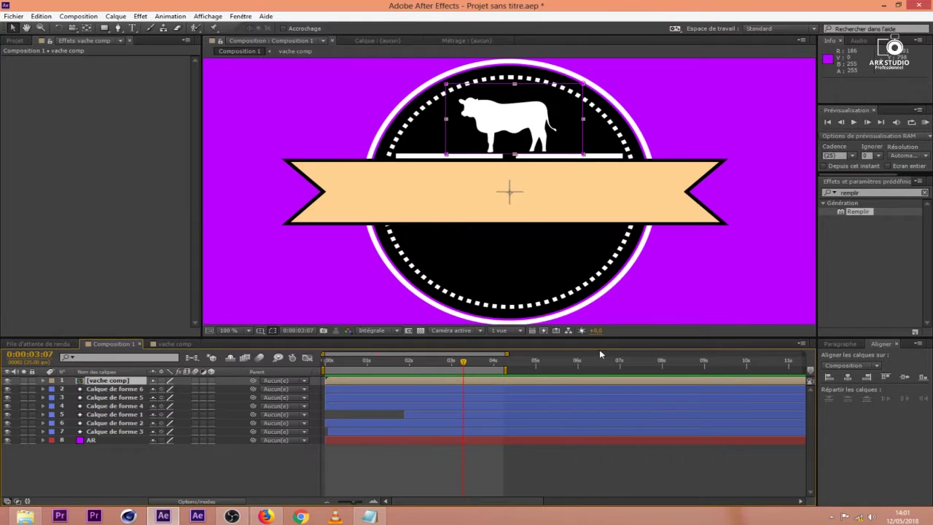
Draw a small circle on a new shape layer inside the badge, just behind the cow's tail.
{"action": "left_click", "coordinate": [581, 446]}
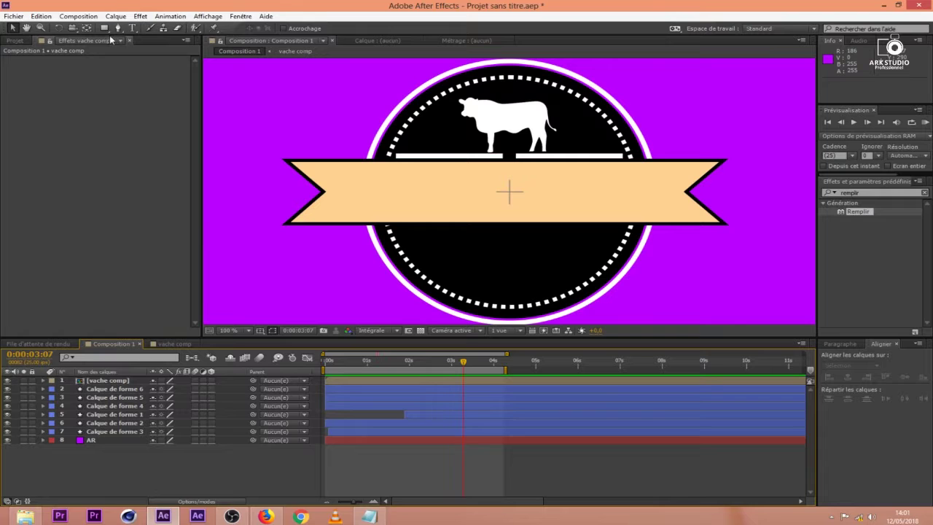
{"action": "left_click_drag", "start_coordinate": [106, 29], "coordinate": [151, 49]}
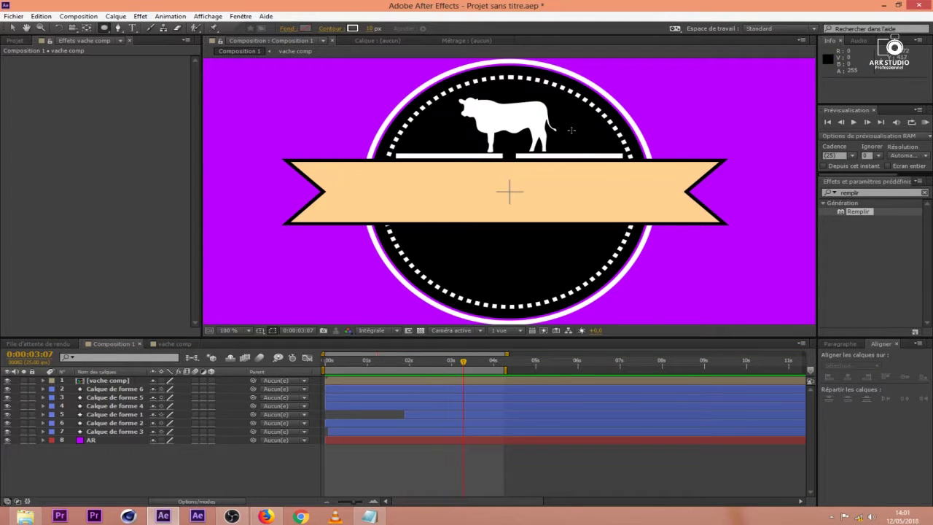
{"action": "left_click_drag", "start_coordinate": [570, 129], "coordinate": [579, 138]}
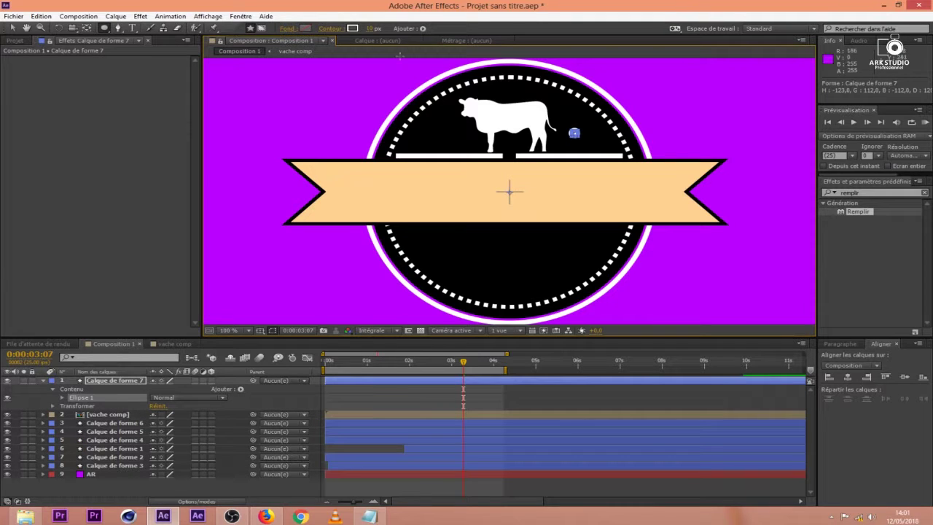
Give the small circle a solid fill and set its stroke to none.
{"action": "left_click", "coordinate": [295, 29]}
{"action": "left_click", "coordinate": [422, 230]}
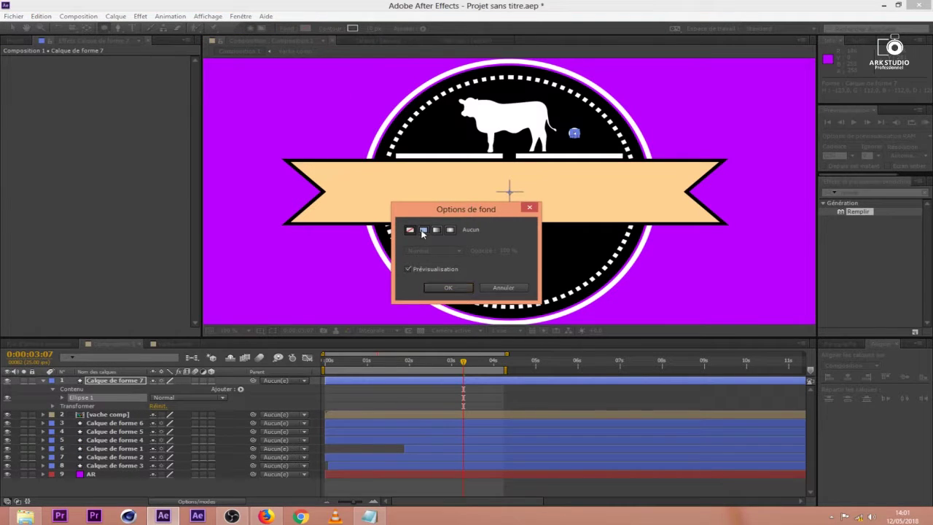
{"action": "left_click", "coordinate": [454, 292]}
{"action": "left_click", "coordinate": [330, 28]}
{"action": "left_click", "coordinate": [410, 230]}
{"action": "left_click", "coordinate": [453, 289]}
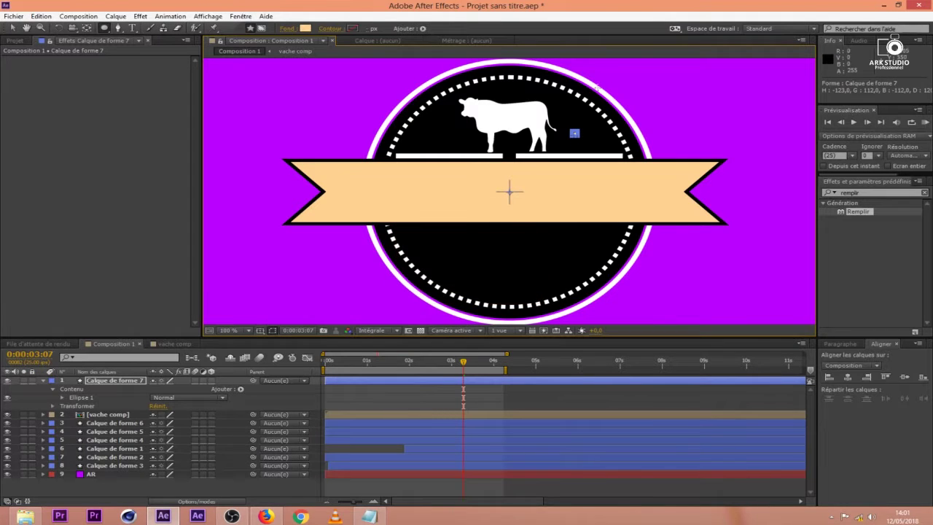
Move the small circle into the gap between the two white lines just above the ribbon.
{"action": "left_click", "coordinate": [12, 28]}
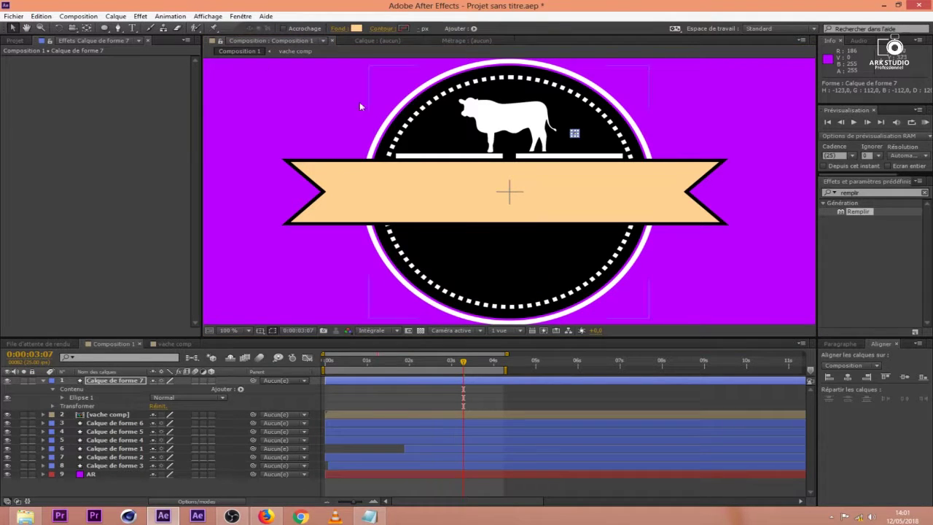
{"action": "key", "text": "period"}
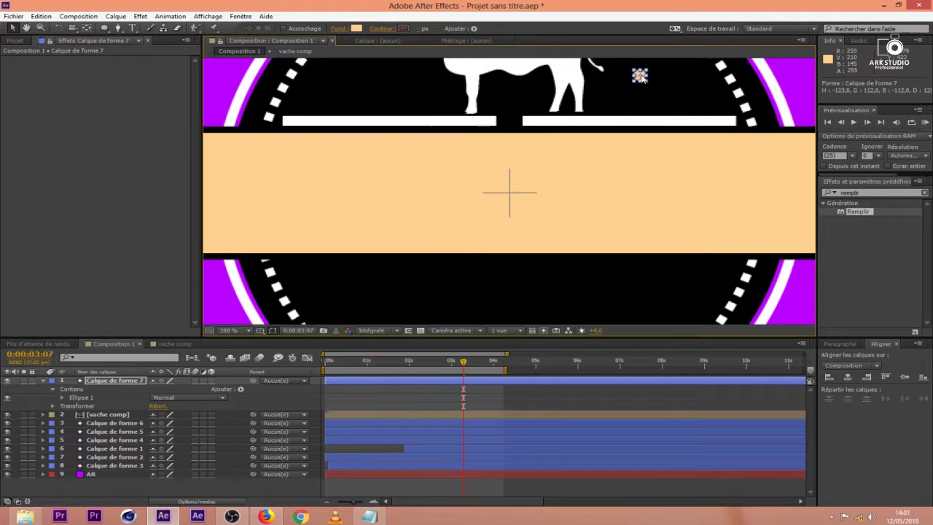
{"action": "left_click", "coordinate": [532, 118]}
{"action": "left_click_drag", "start_coordinate": [548, 114], "coordinate": [508, 120]}
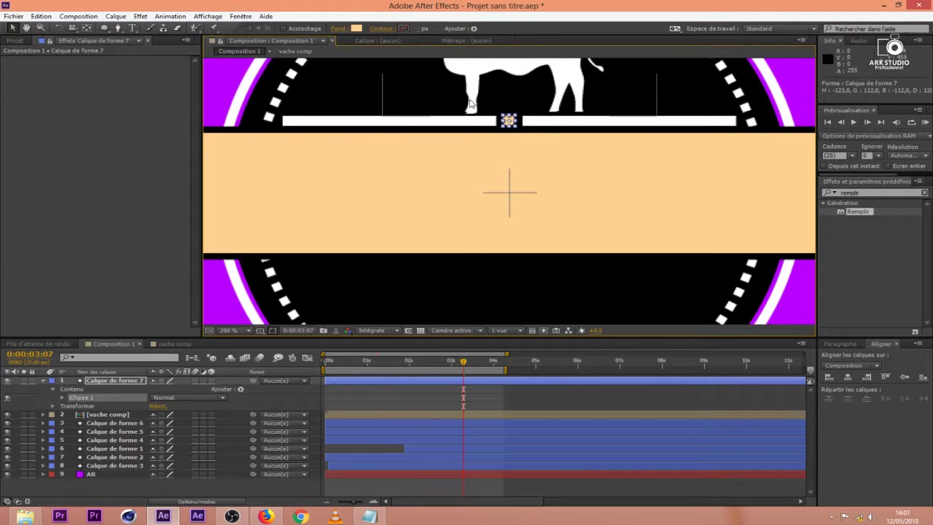
Change the small circle's fill colour to white (FFFFFF).
{"action": "left_click", "coordinate": [357, 29]}
{"action": "left_click", "coordinate": [510, 376]}
{"action": "left_click", "coordinate": [447, 338]}
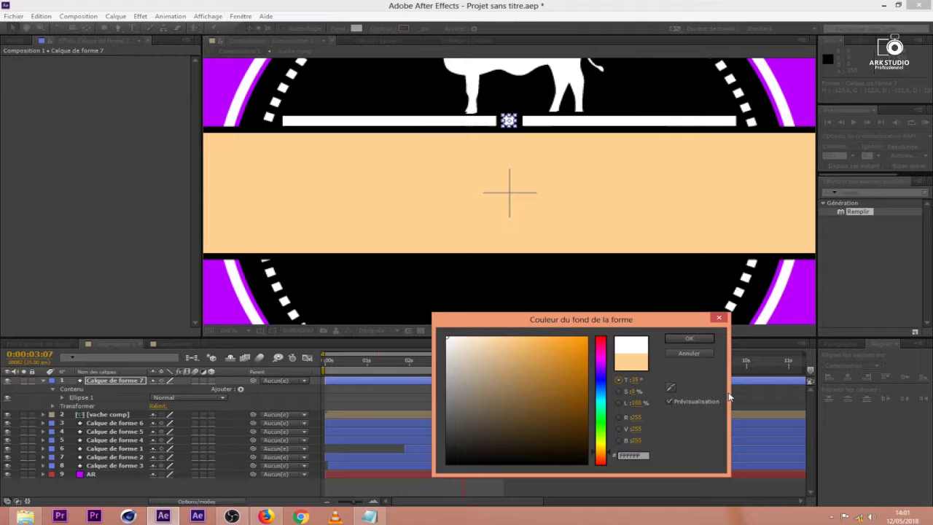
{"action": "left_click", "coordinate": [690, 339]}
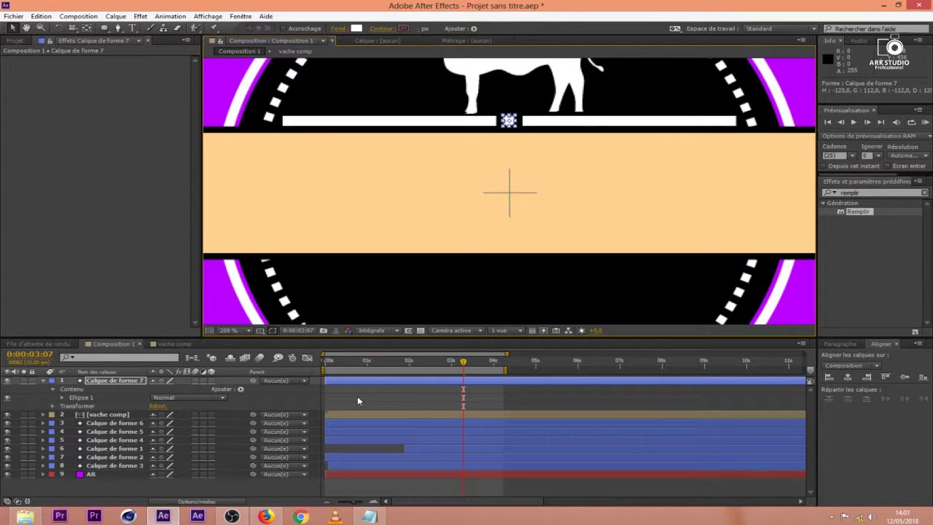
Keyframe the small circle's Scale from 0% at 0:00:02:04 to 100% at 0:00:02:17.
{"action": "key", "text": "s"}
{"action": "key", "text": "alt+shift+s"}
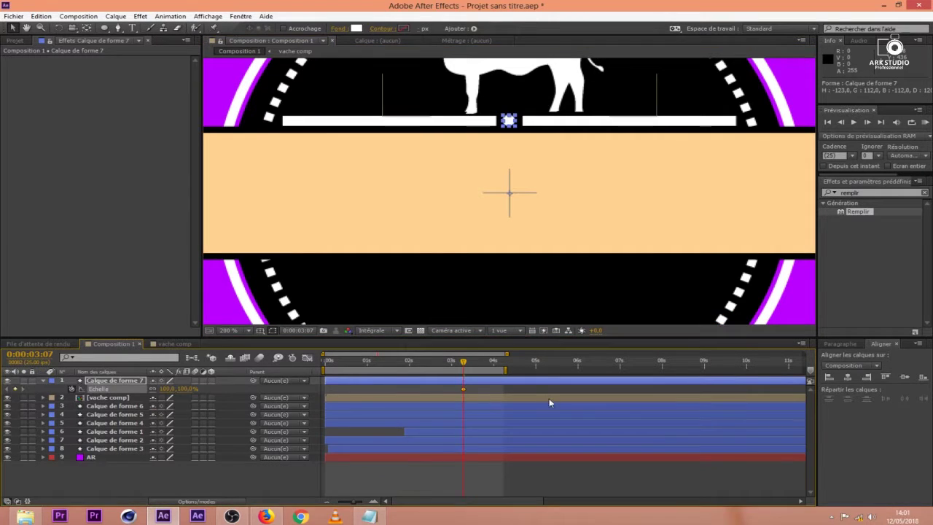
{"action": "left_click_drag", "start_coordinate": [463, 361], "coordinate": [452, 391]}
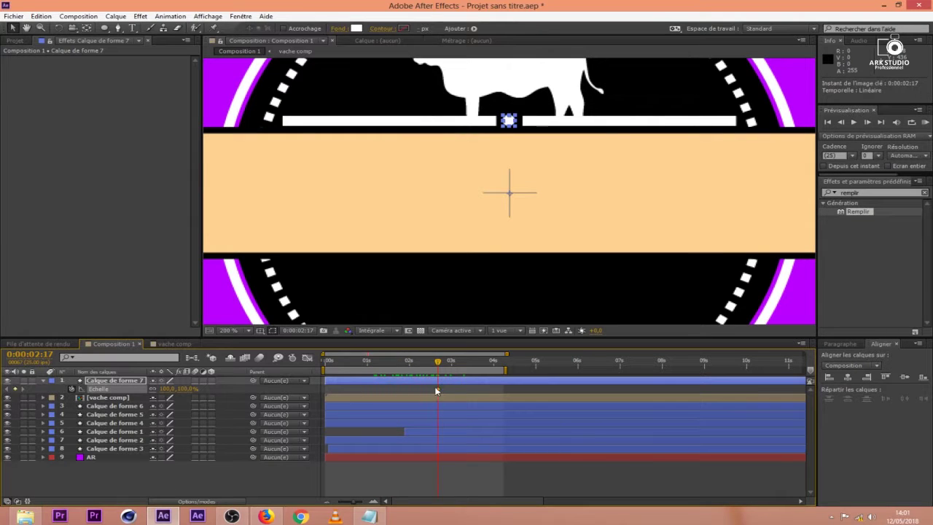
{"action": "left_click", "coordinate": [416, 362]}
{"action": "left_click", "coordinate": [186, 390]}
{"action": "type", "text": "0"}
{"action": "key", "text": "Return"}
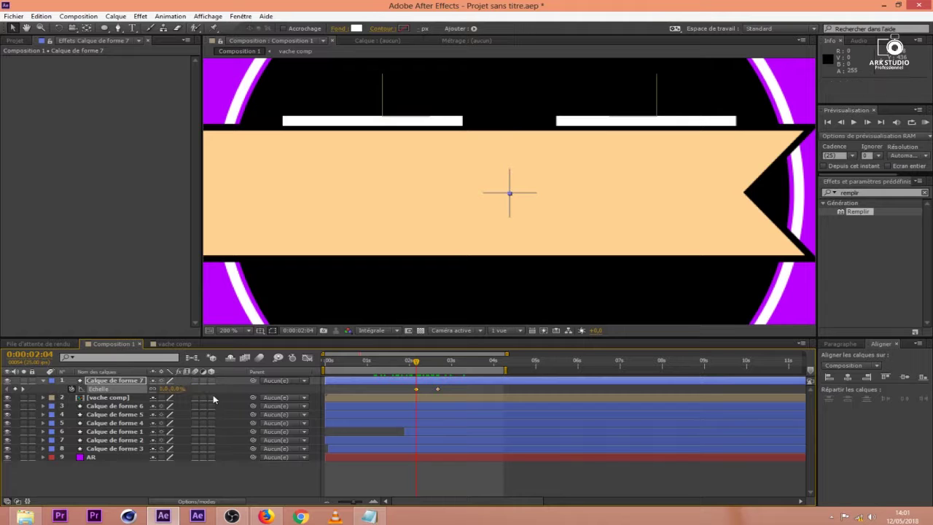
Apply Easy Ease to both of the circle's Scale keyframes, using the graph editor.
{"action": "left_click", "coordinate": [417, 396]}
{"action": "left_click", "coordinate": [402, 391]}
{"action": "left_click", "coordinate": [306, 357]}
{"action": "left_click_drag", "start_coordinate": [441, 472], "coordinate": [432, 484]}
{"action": "key", "text": "F9"}
{"action": "left_click", "coordinate": [307, 357]}
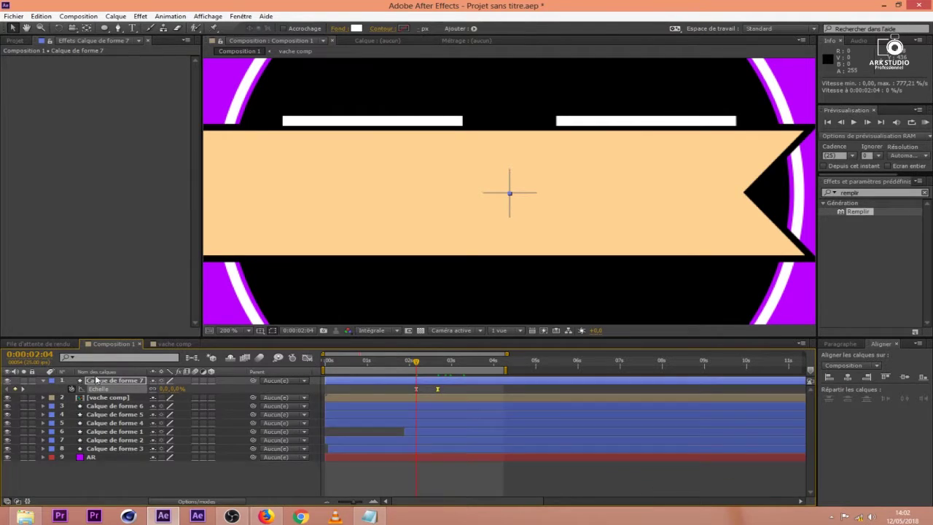
Place the Calque de forme 7 layer directly below vache comp and scrub to 0:00:03:01 to check the circle.
{"action": "left_click", "coordinate": [43, 381]}
{"action": "left_click", "coordinate": [96, 371]}
{"action": "left_click_drag", "start_coordinate": [119, 383], "coordinate": [119, 394]}
{"action": "scroll", "coordinate": [563, 99], "scroll_direction": "down", "scroll_amount": 1}
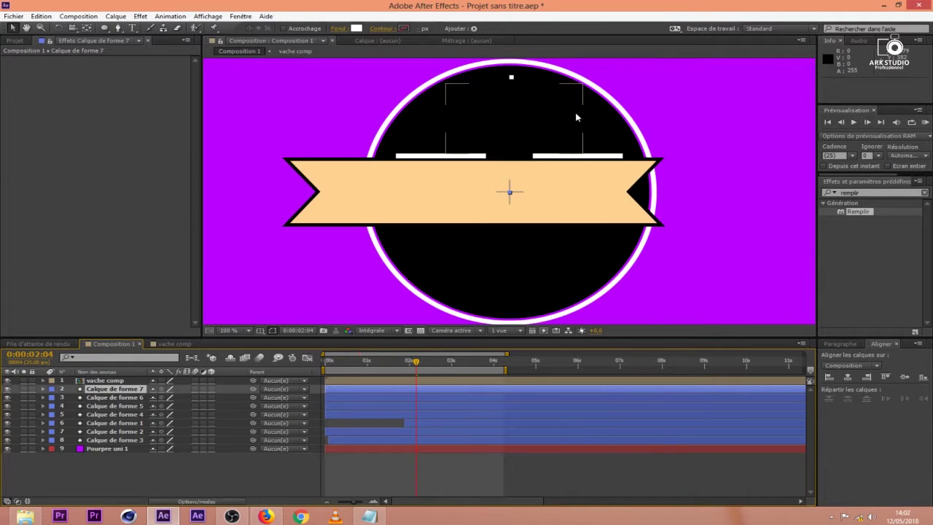
{"action": "left_click_drag", "start_coordinate": [417, 360], "coordinate": [454, 367]}
Precompose Calque de forme 7, 6 and 5 into a composition named ligne haut, transferring all attributes.
{"action": "left_click", "coordinate": [468, 389]}
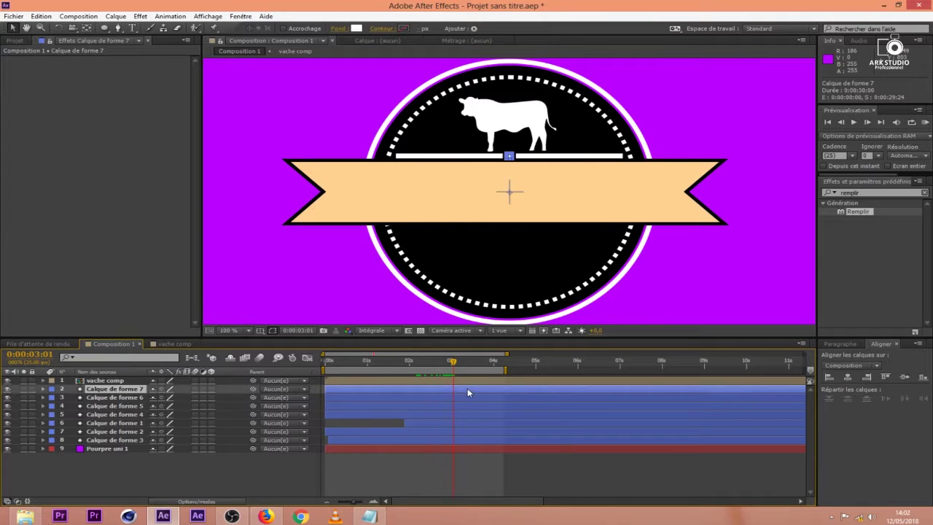
{"action": "left_click", "coordinate": [463, 398], "text": "shift"}
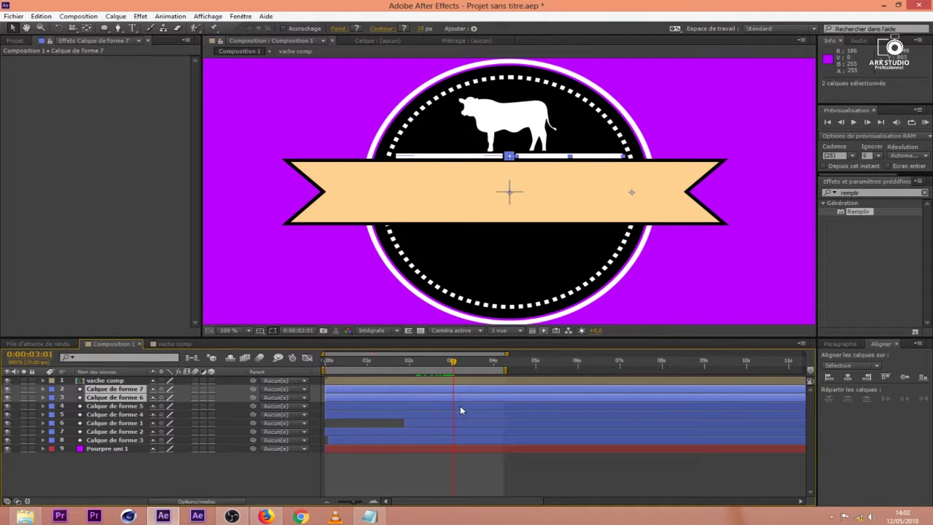
{"action": "left_click", "coordinate": [460, 405], "text": "shift"}
{"action": "right_click", "coordinate": [458, 405]}
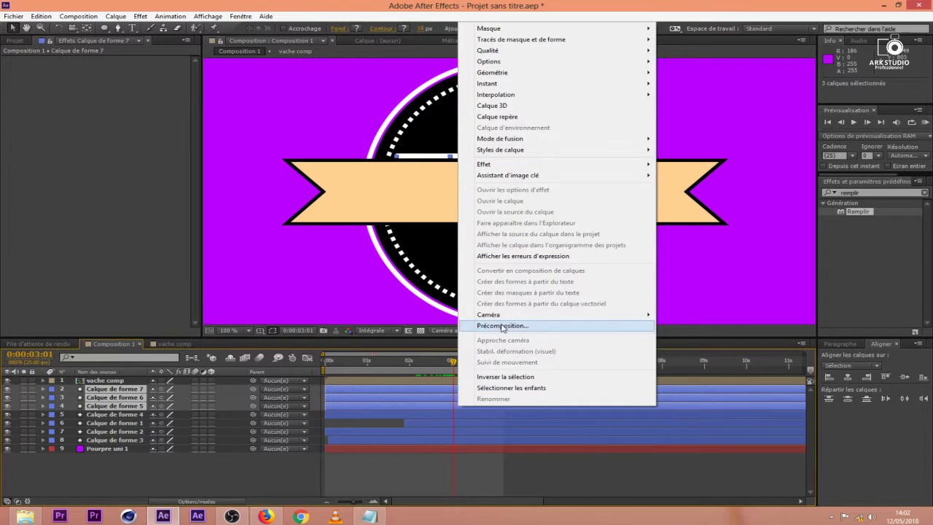
{"action": "left_click", "coordinate": [501, 325]}
{"action": "type", "text": "ligne haut"}
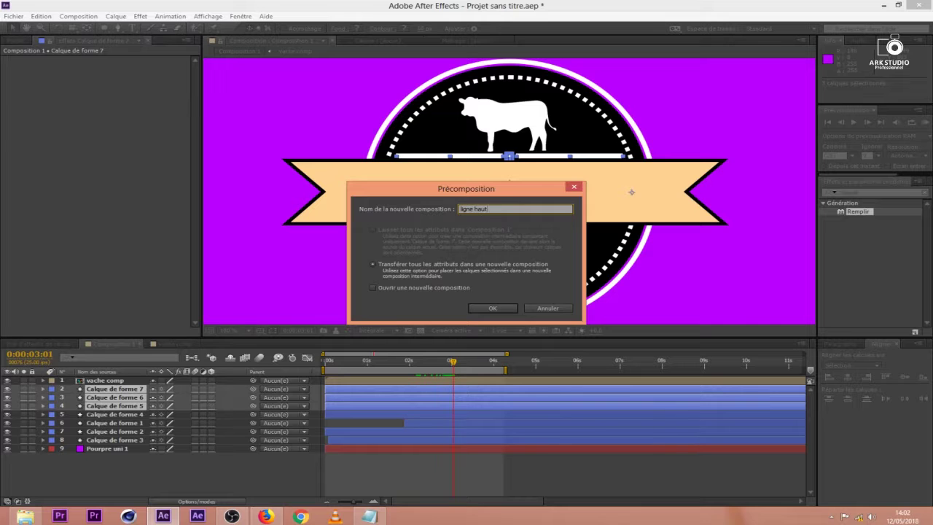
{"action": "key", "text": "Return"}
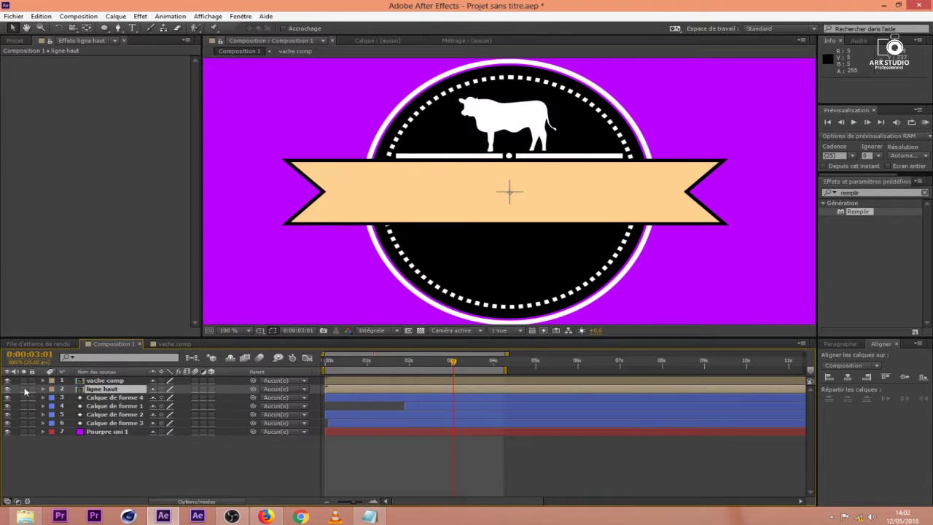
Set the ligne haut layer's label colour to Jaune after trying Pourpre and Lavande.
{"action": "left_click", "coordinate": [53, 393]}
{"action": "left_click", "coordinate": [93, 325]}
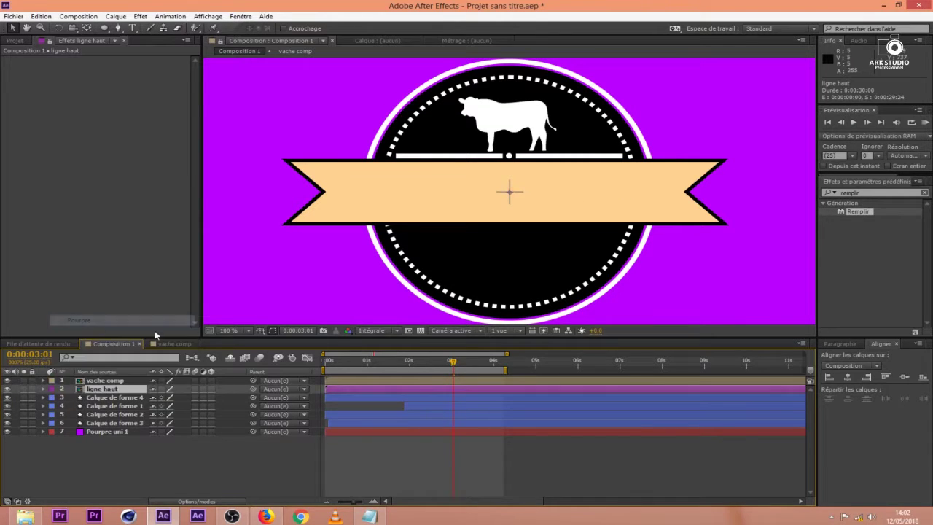
{"action": "left_click", "coordinate": [53, 392]}
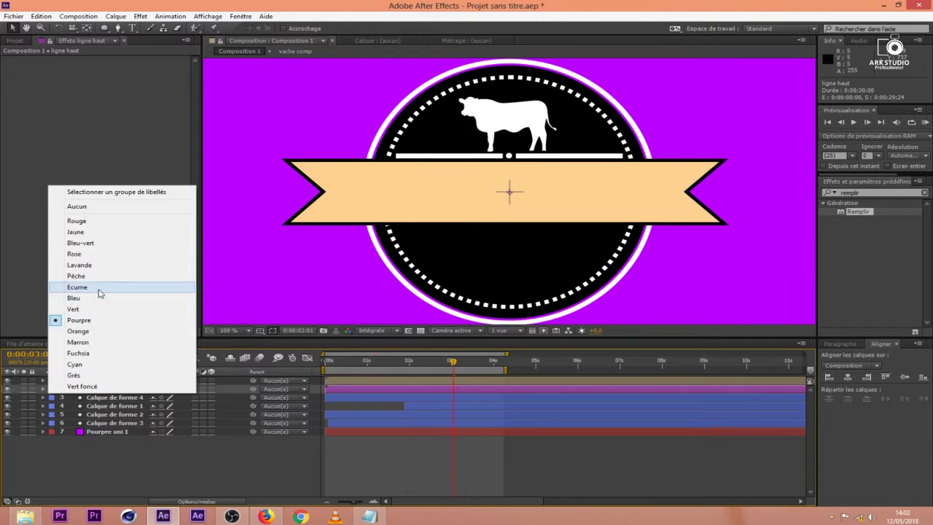
{"action": "left_click", "coordinate": [94, 266]}
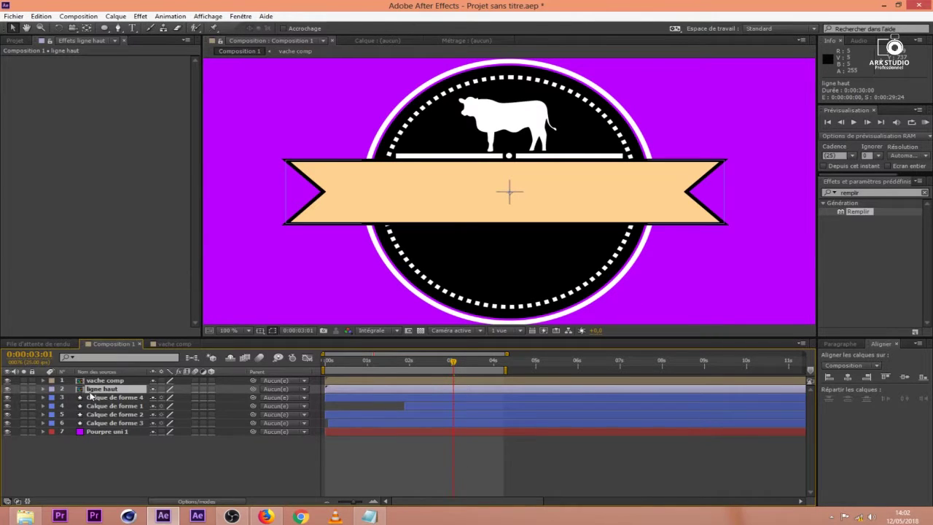
{"action": "left_click", "coordinate": [52, 388]}
{"action": "left_click", "coordinate": [81, 233]}
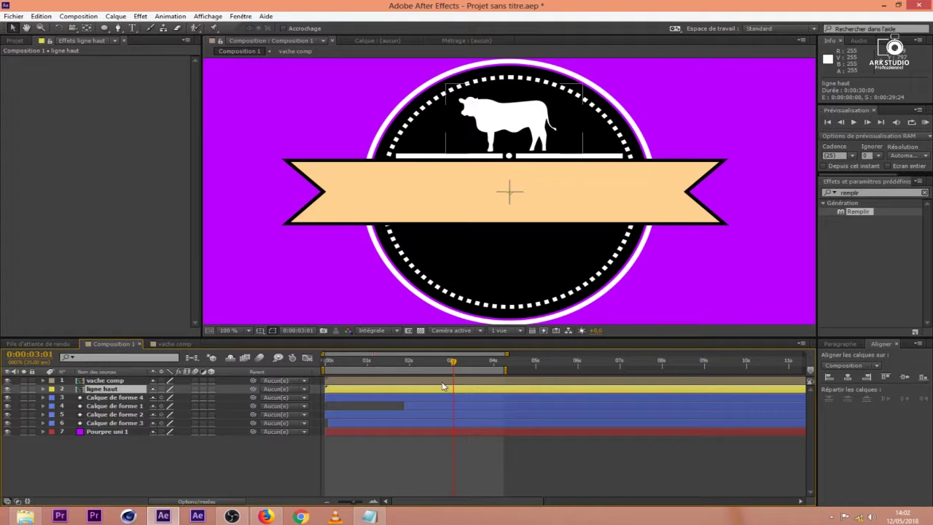
Duplicate the ligne haut layer and move the copy down 148 px so it sits just below the ribbon.
{"action": "key", "text": "ctrl+d"}
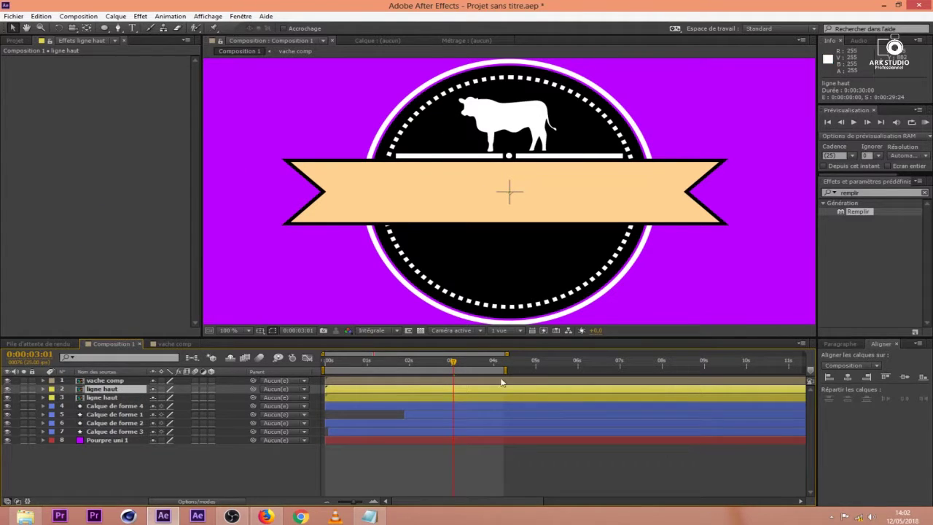
{"action": "left_click_drag", "start_coordinate": [554, 156], "coordinate": [555, 229]}
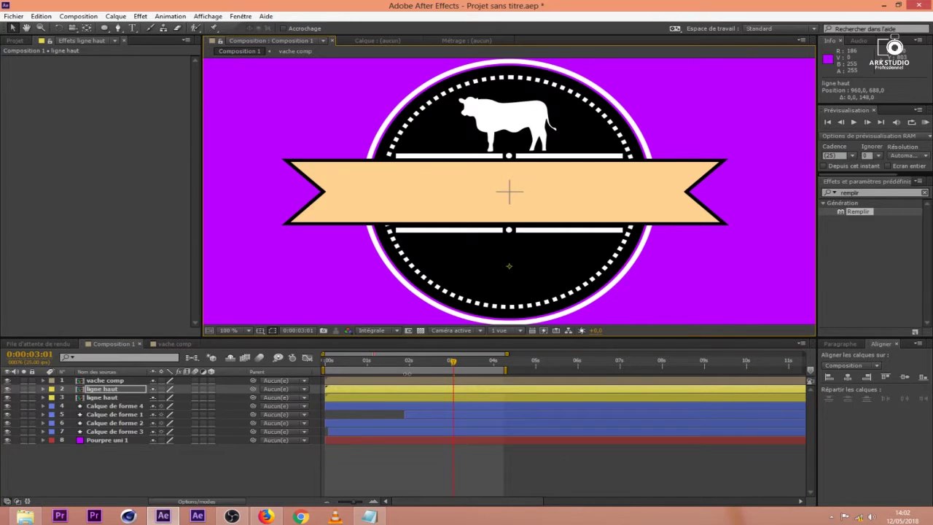
{"action": "left_click", "coordinate": [511, 461]}
Delay the upper ligne haut layer in the timeline to start at 0:00:00:09, and scrub through the animation to check the offset.
{"action": "left_click", "coordinate": [368, 389]}
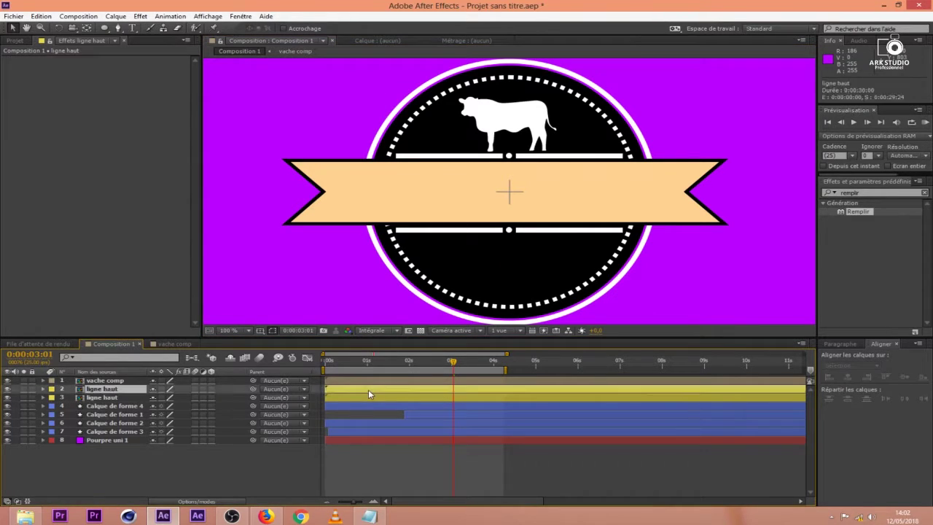
{"action": "left_click_drag", "start_coordinate": [452, 364], "coordinate": [405, 383]}
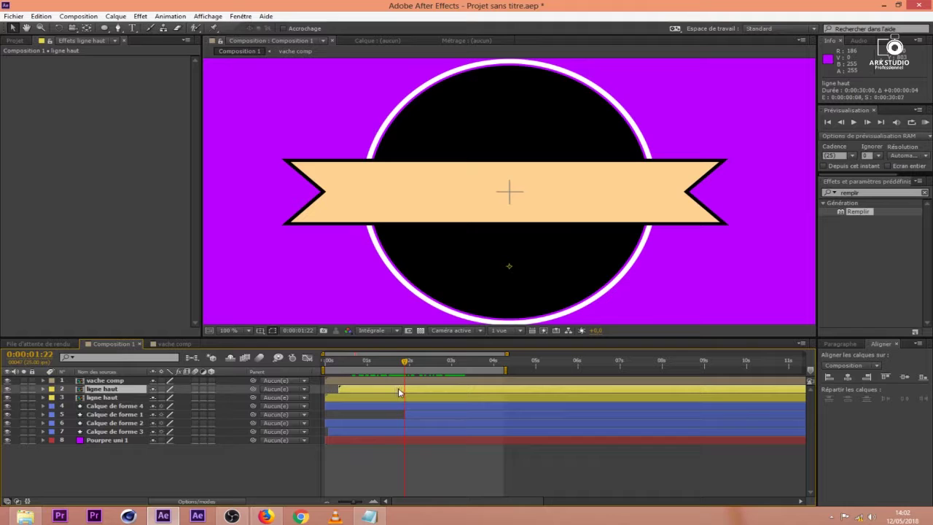
{"action": "left_click_drag", "start_coordinate": [334, 363], "coordinate": [504, 387]}
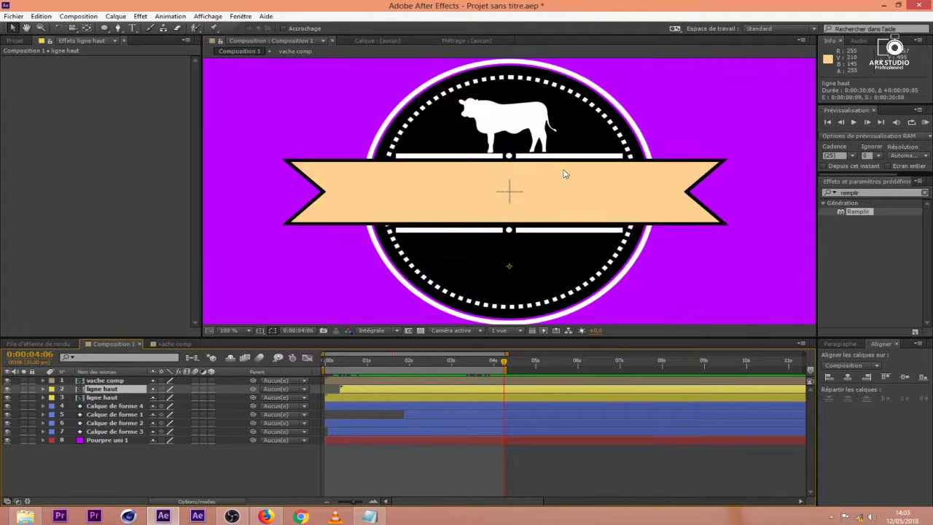
{"action": "left_click", "coordinate": [438, 459]}
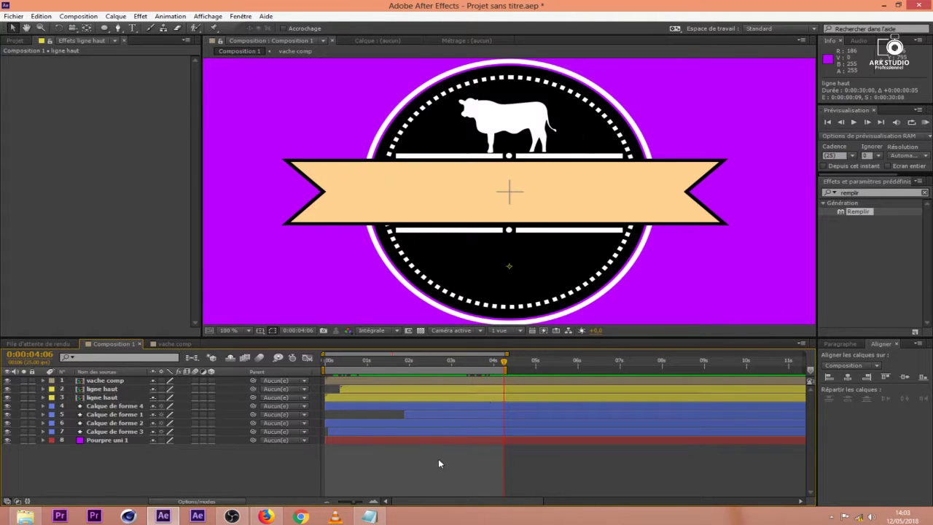
Activate the Text tool and set the text fill colour to black (000000).
{"action": "left_click", "coordinate": [132, 28]}
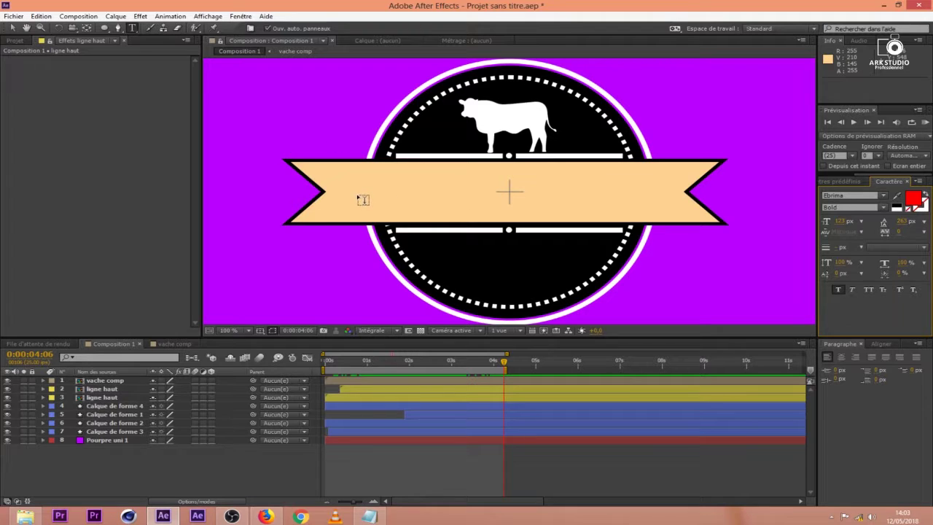
{"action": "left_click", "coordinate": [913, 199]}
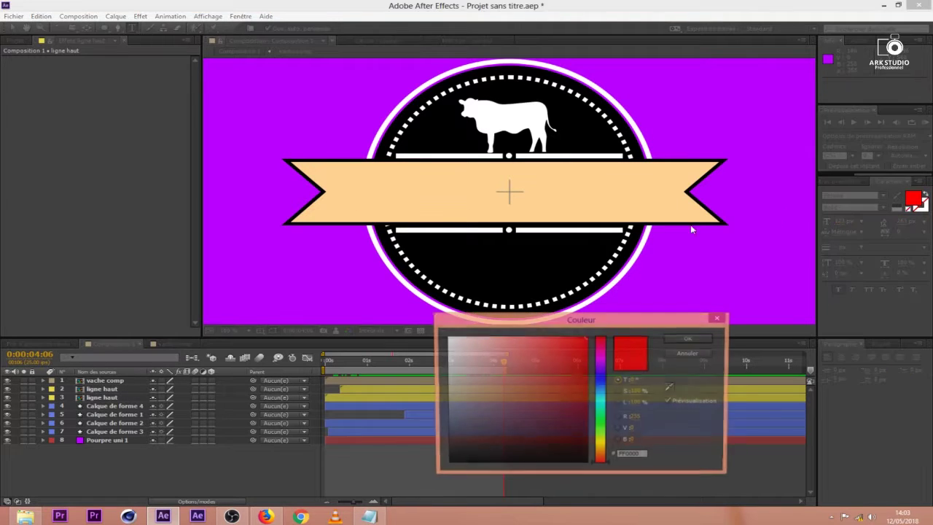
{"action": "type", "text": "000000"}
{"action": "left_click", "coordinate": [686, 340]}
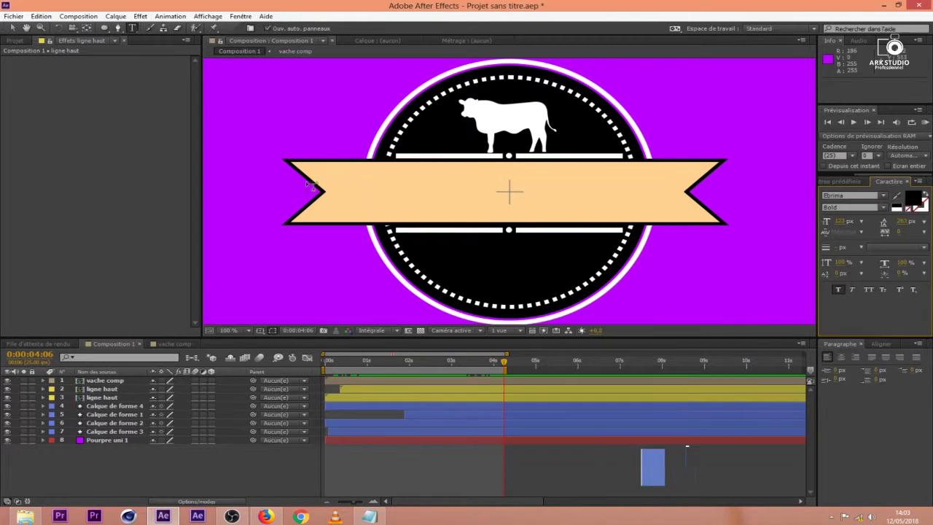
Add a text layer on the ribbon reading NODE DESIGNER.
{"action": "left_click", "coordinate": [365, 200]}
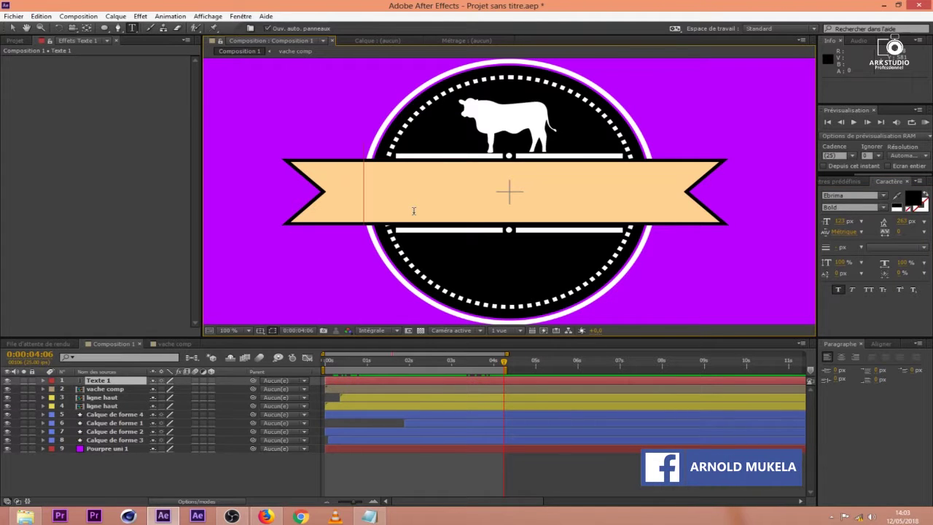
{"action": "type", "text": "nod"}
{"action": "key", "text": "BackSpace"}
{"action": "key", "text": "BackSpace"}
{"action": "key", "text": "BackSpace"}
{"action": "type", "text": "NODE"}
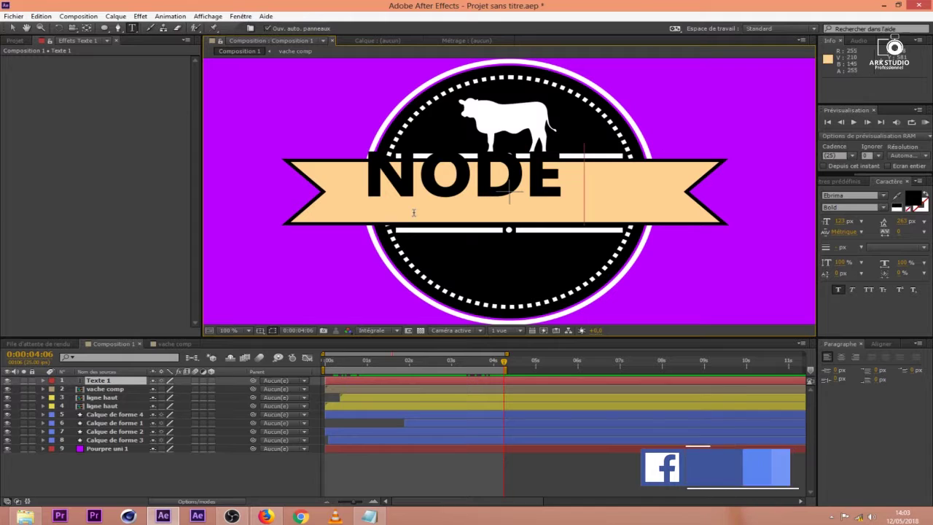
{"action": "type", "text": " DESIGN"}
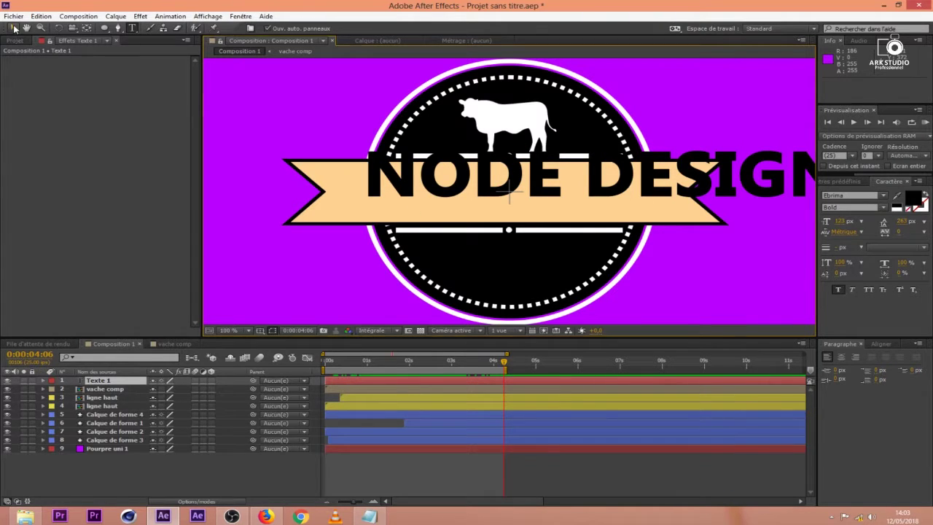
Set the NODE DESIGNER text's size to 70 px and centre it horizontally and vertically in the composition.
{"action": "left_click", "coordinate": [14, 28]}
{"action": "left_click", "coordinate": [681, 383]}
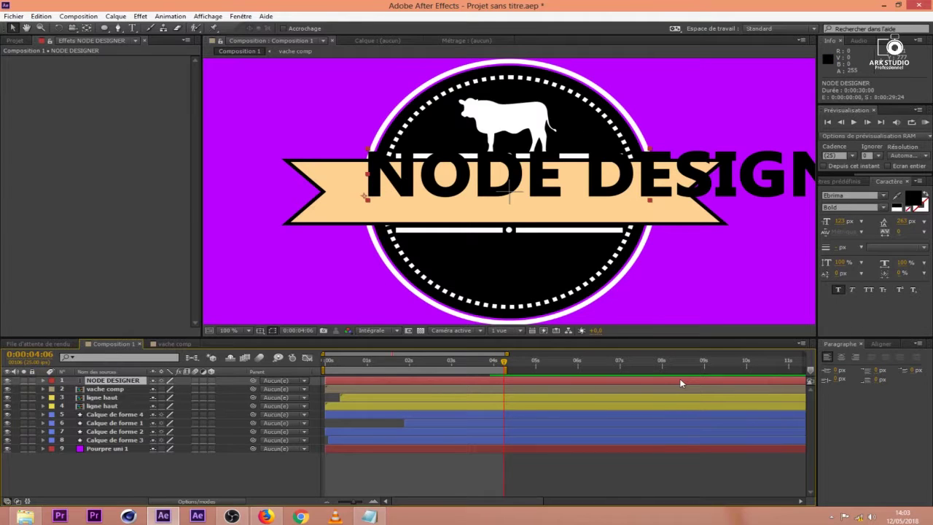
{"action": "left_click_drag", "start_coordinate": [837, 224], "coordinate": [820, 231]}
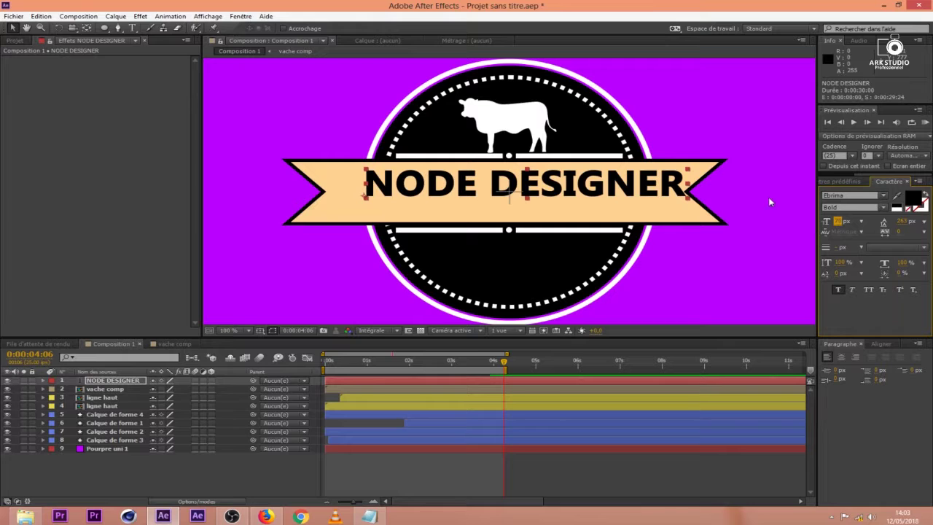
{"action": "left_click", "coordinate": [881, 344]}
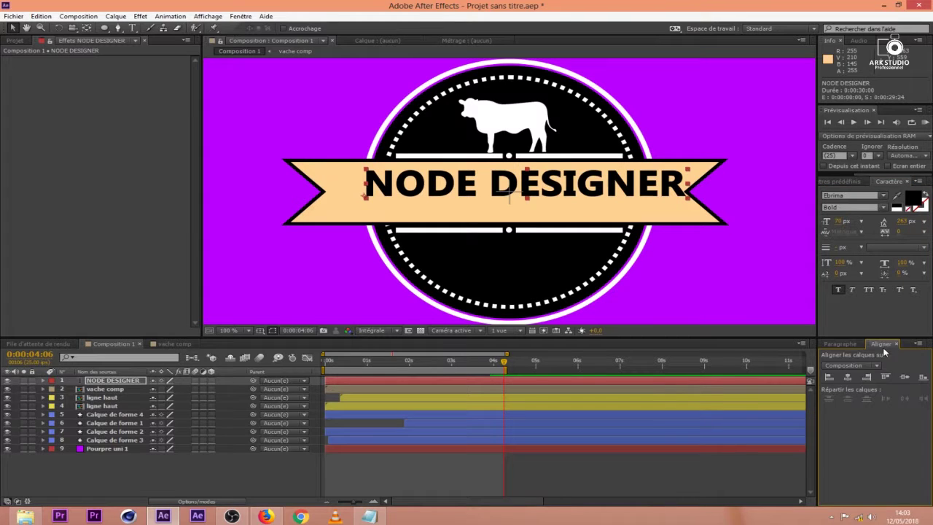
{"action": "left_click", "coordinate": [848, 377]}
{"action": "left_click", "coordinate": [905, 377]}
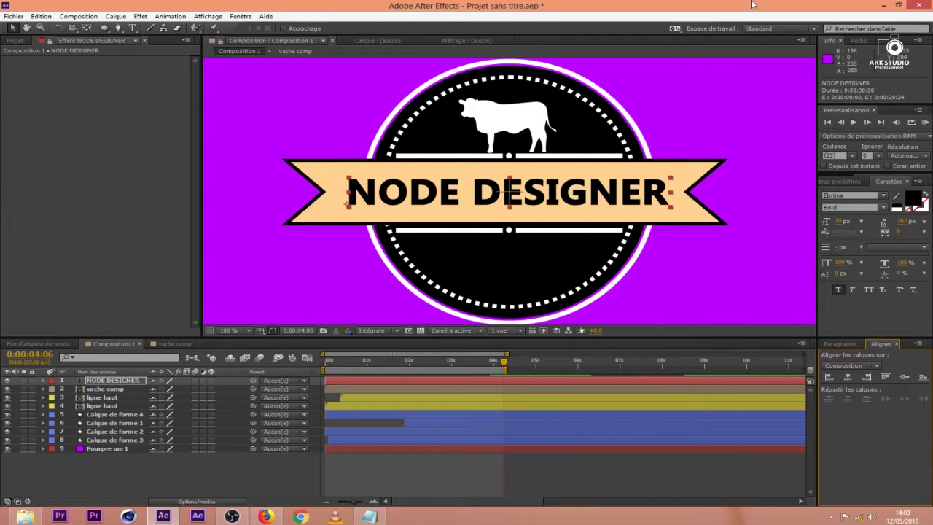
Deselect the NODE DESIGNER layer and activate the Text tool for a new text layer.
{"action": "left_click", "coordinate": [406, 461]}
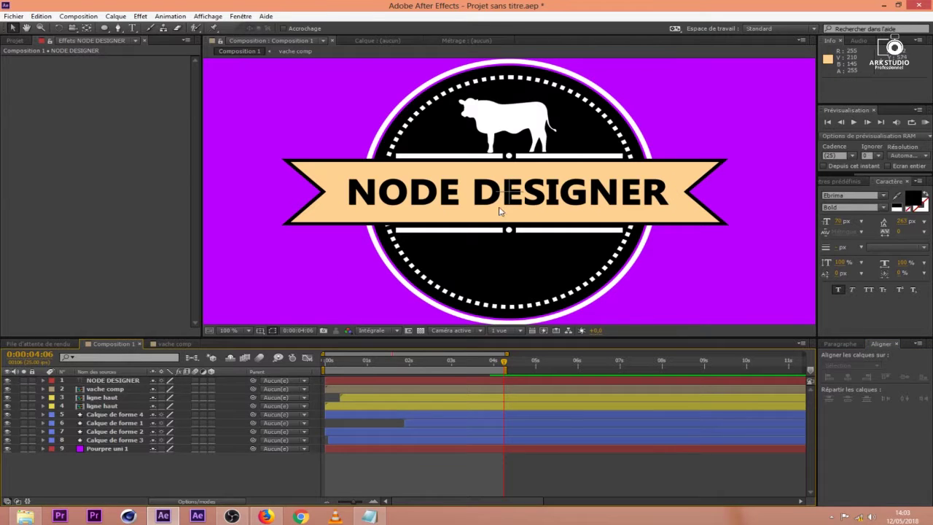
{"action": "left_click", "coordinate": [133, 29]}
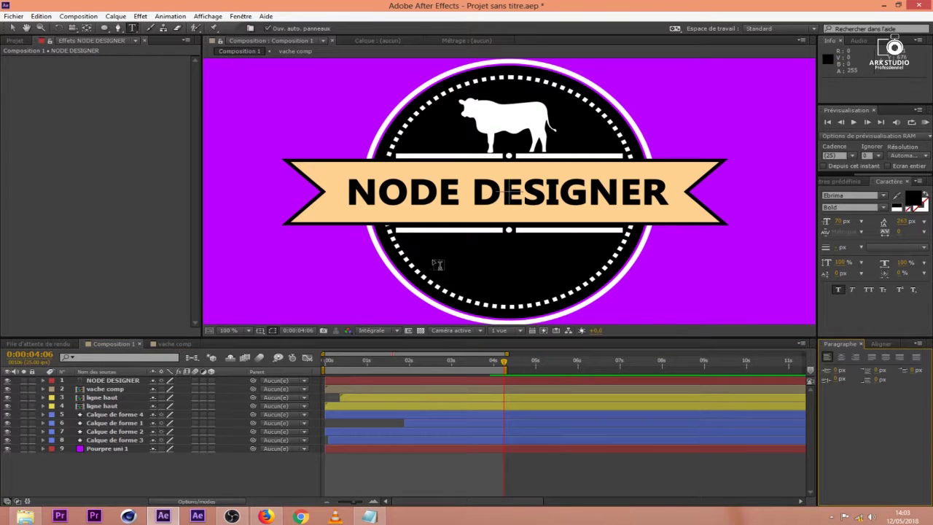
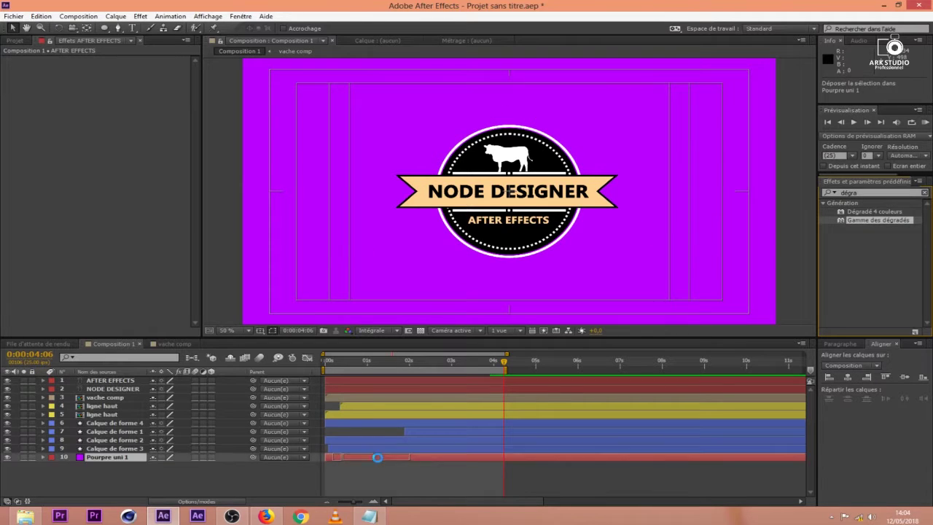
Make the Pourpre uni 1 background's gradient radial, with its start point at about 956, 538 and its end point at about 1712, 628.
{"action": "left_click", "coordinate": [135, 107]}
{"action": "left_click", "coordinate": [149, 125]}
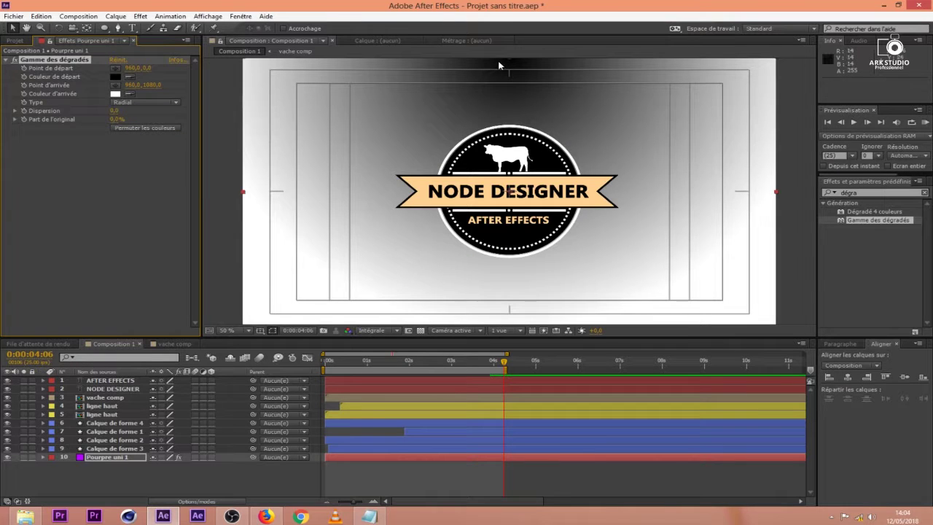
{"action": "left_click_drag", "start_coordinate": [509, 62], "coordinate": [508, 196]}
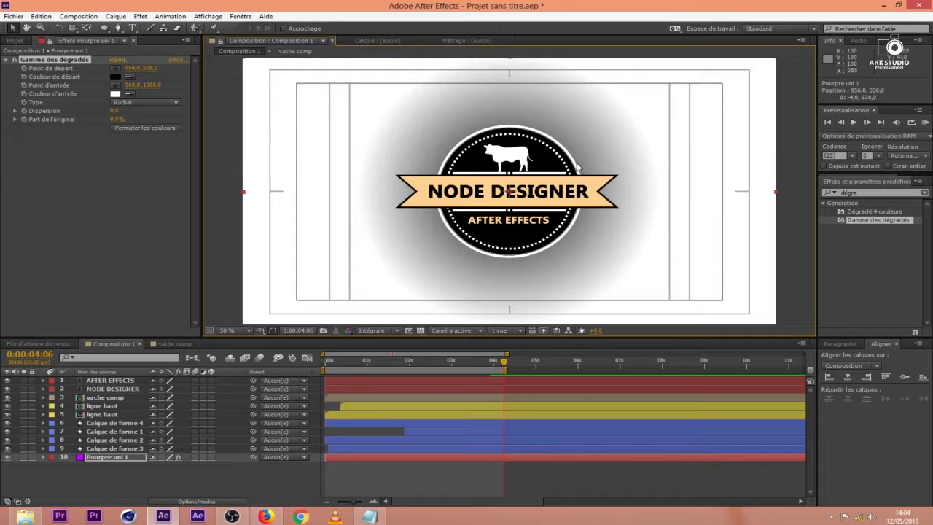
{"action": "key", "text": "comma"}
{"action": "left_click_drag", "start_coordinate": [510, 258], "coordinate": [614, 202]}
Set the background gradient's start colour to light red (FF6F6F) and its end colour to black (000000).
{"action": "left_click", "coordinate": [115, 77]}
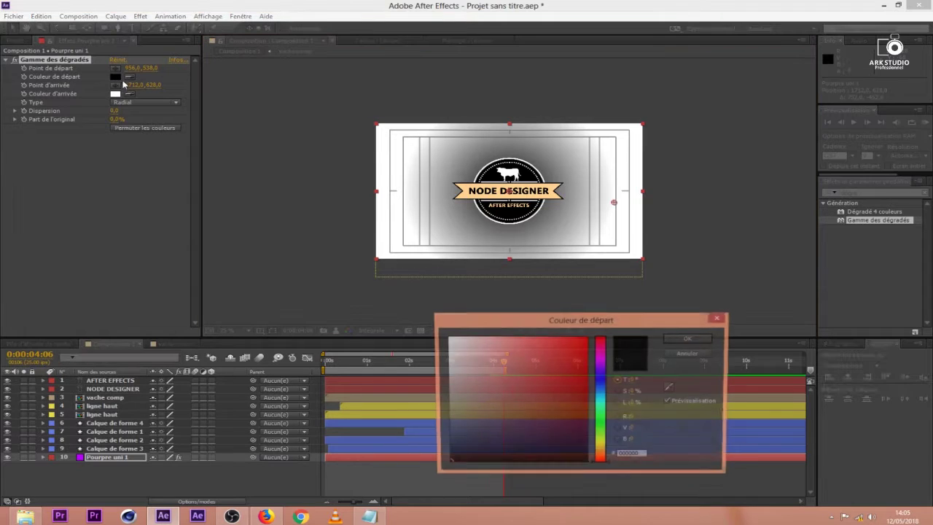
{"action": "left_click", "coordinate": [526, 335]}
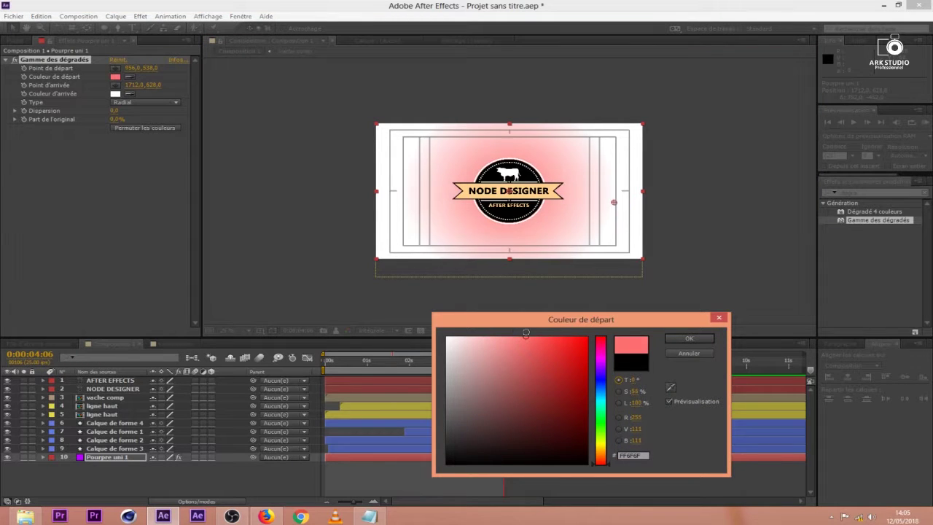
{"action": "left_click", "coordinate": [689, 338]}
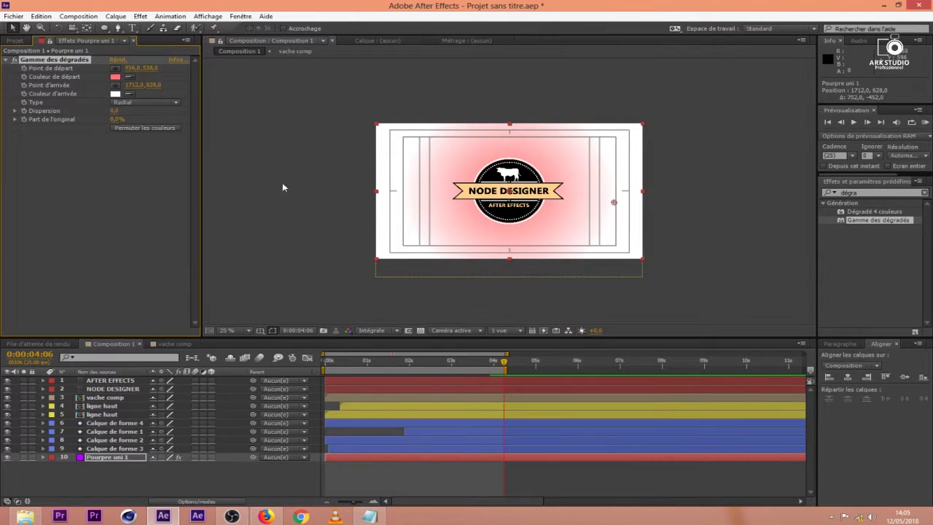
{"action": "left_click", "coordinate": [115, 94]}
{"action": "left_click", "coordinate": [447, 461]}
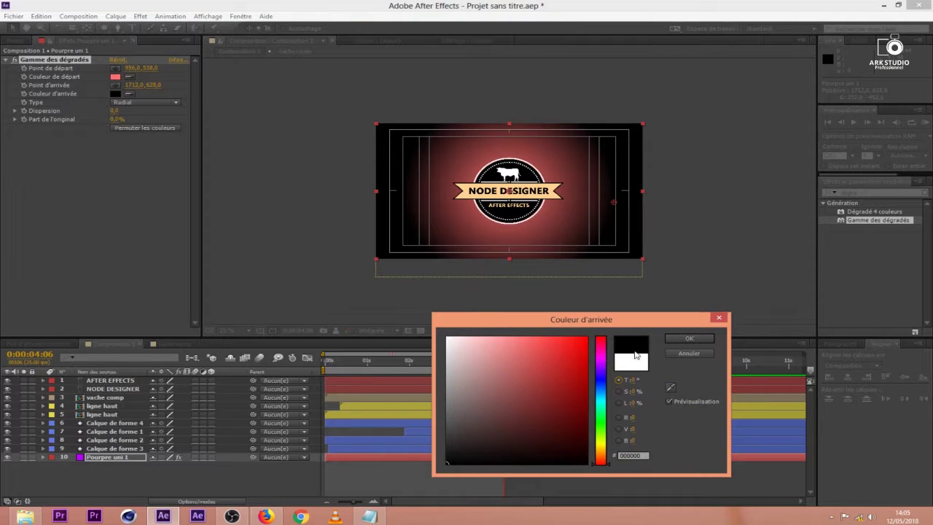
{"action": "left_click", "coordinate": [699, 339]}
Deepen the gradient's start colour to red (F73535) and extend its end point beyond the frame to about 2212, 616.
{"action": "left_click_drag", "start_coordinate": [615, 202], "coordinate": [683, 183]}
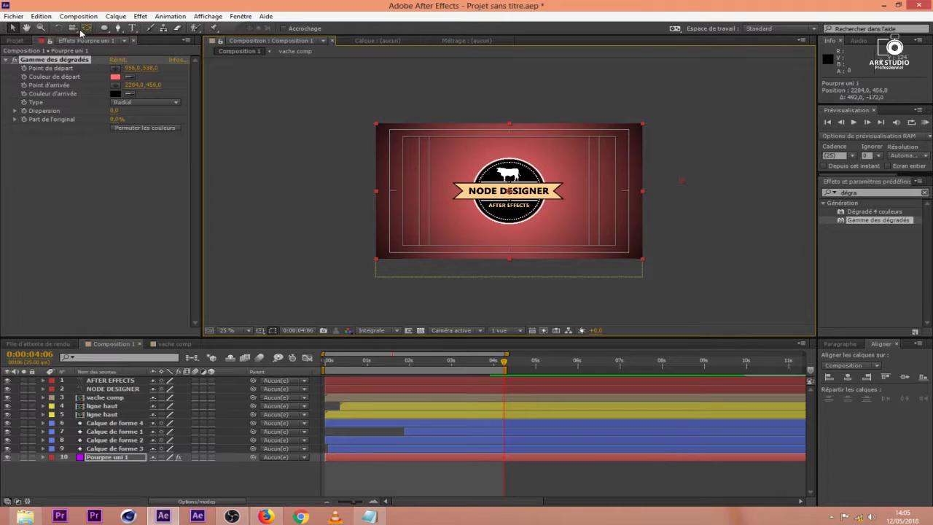
{"action": "left_click", "coordinate": [115, 76]}
{"action": "mouse_move", "coordinate": [496, 377]}
{"action": "left_mouse_down"}
{"action": "mouse_move", "coordinate": [577, 339]}
{"action": "mouse_move", "coordinate": [548, 340]}
{"action": "mouse_move", "coordinate": [557, 341]}
{"action": "left_mouse_up"}
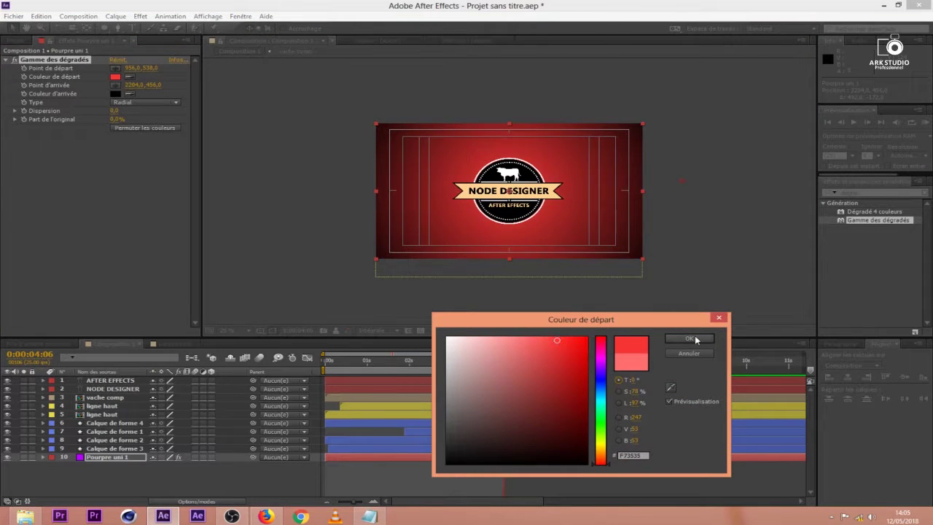
{"action": "left_click", "coordinate": [690, 339]}
{"action": "left_click_drag", "start_coordinate": [682, 185], "coordinate": [683, 206]}
Inspect the badge against the gradient, briefly hiding and reshowing the Pourpre uni 1 background layer.
{"action": "scroll", "coordinate": [683, 207], "scroll_direction": "up", "scroll_amount": 4}
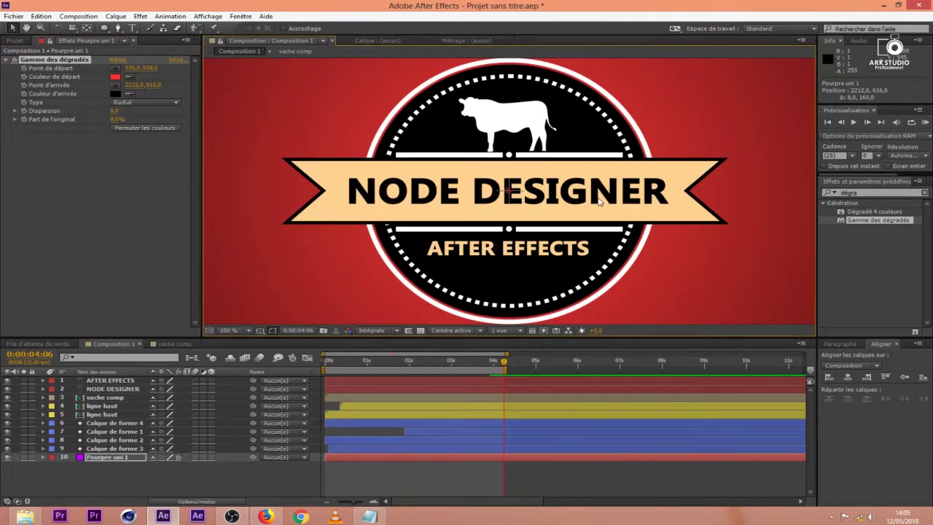
{"action": "scroll", "coordinate": [590, 201], "scroll_direction": "down", "scroll_amount": 2}
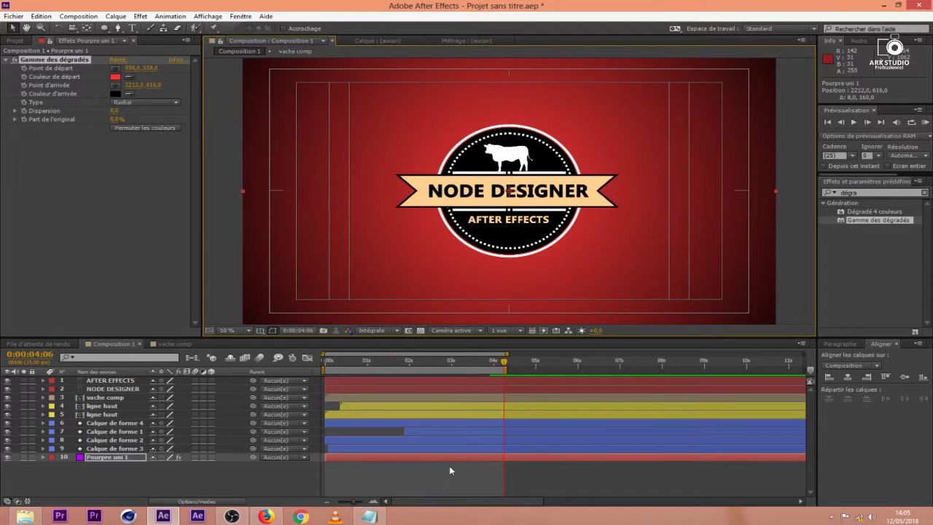
{"action": "left_click", "coordinate": [9, 458]}
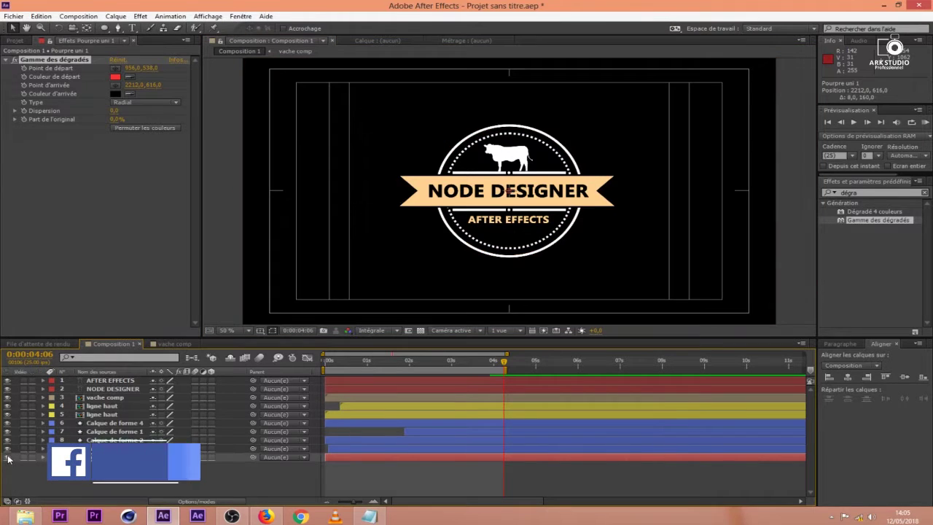
{"action": "left_click", "coordinate": [8, 458]}
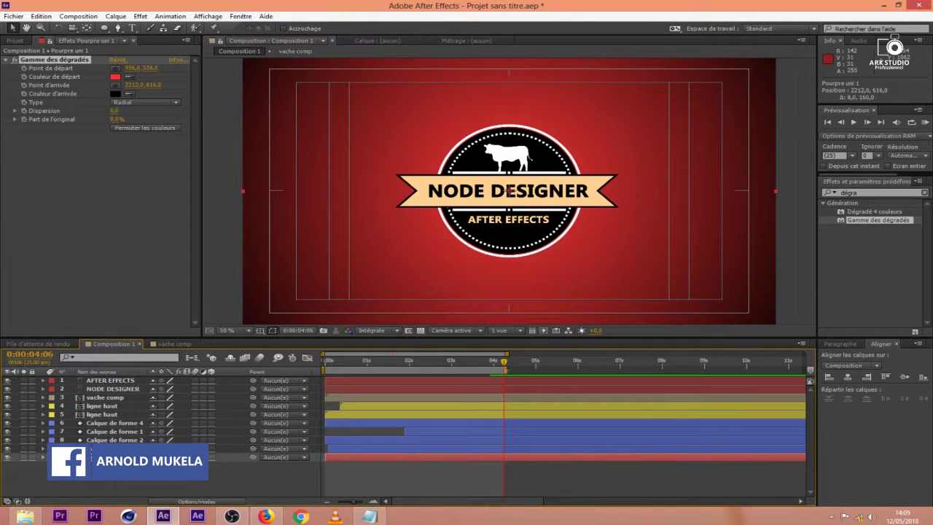
Move the NODE DESIGNER layer above AFTER EFFECTS and add a Position keyframe to it at 0:00:03:01.
{"action": "left_click_drag", "start_coordinate": [444, 353], "coordinate": [447, 374]}
{"action": "scroll", "coordinate": [671, 151], "scroll_direction": "up", "scroll_amount": 2}
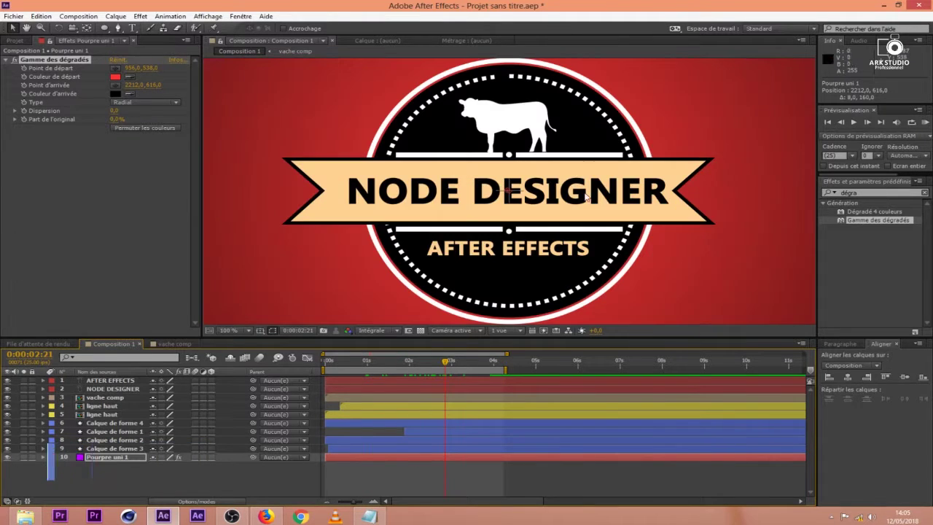
{"action": "mouse_move", "coordinate": [444, 374]}
{"action": "left_mouse_down"}
{"action": "mouse_move", "coordinate": [375, 376]}
{"action": "mouse_move", "coordinate": [454, 380]}
{"action": "left_mouse_up"}
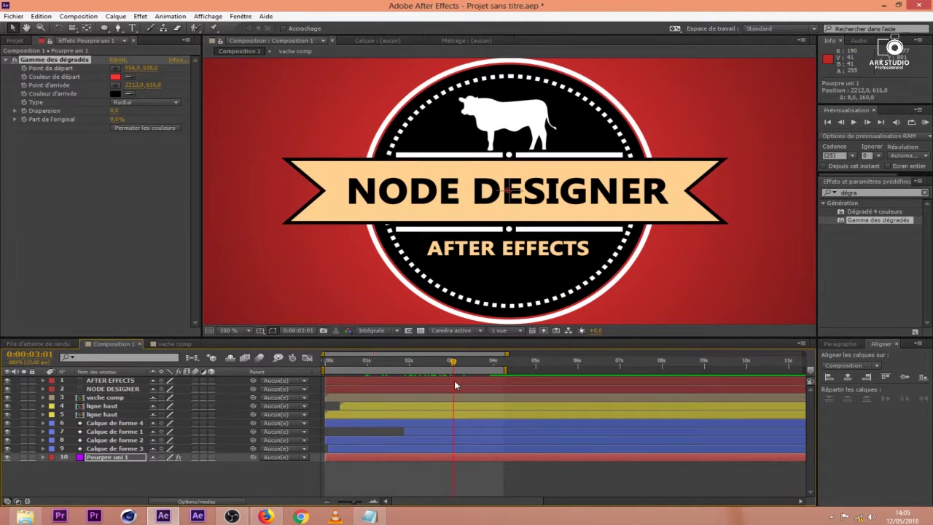
{"action": "left_click", "coordinate": [108, 390]}
{"action": "left_click_drag", "start_coordinate": [107, 390], "coordinate": [110, 379]}
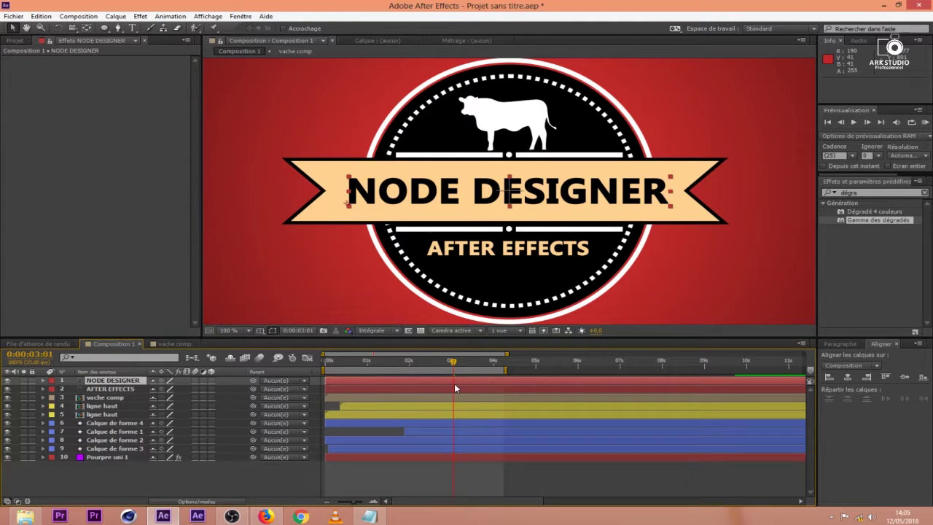
{"action": "key", "text": "alt+shift+p"}
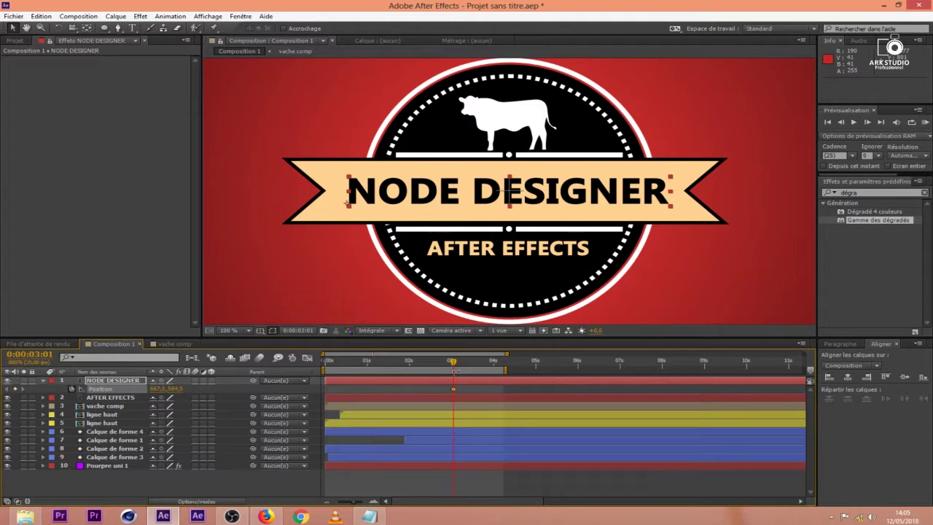
Shift the NODE DESIGNER Position keyframe to 0:00:03:08 and keyframe the text below the ribbon at 667, 797.5 at 0:00:02:19.
{"action": "mouse_move", "coordinate": [453, 369]}
{"action": "left_mouse_down"}
{"action": "mouse_move", "coordinate": [428, 370]}
{"action": "mouse_move", "coordinate": [465, 389]}
{"action": "mouse_move", "coordinate": [453, 369]}
{"action": "mouse_move", "coordinate": [442, 371]}
{"action": "left_mouse_up"}
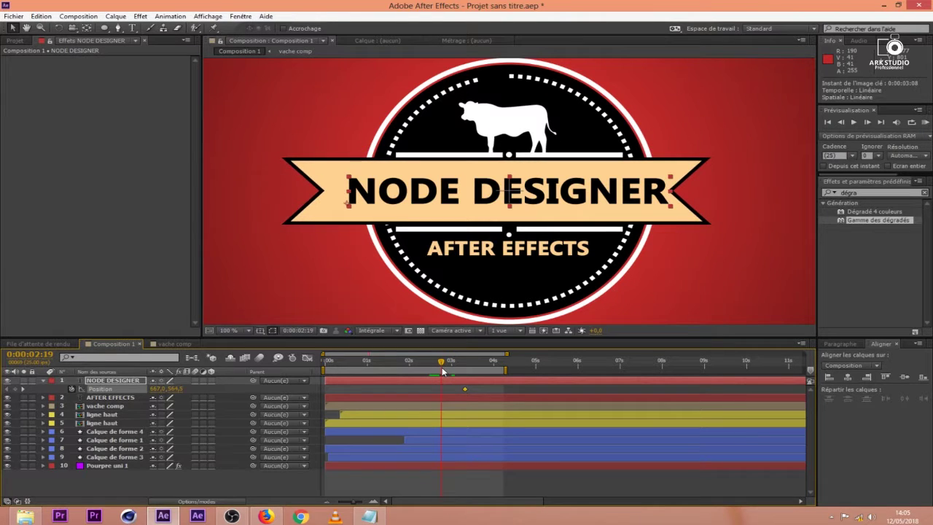
{"action": "left_click", "coordinate": [178, 398]}
{"action": "left_click_drag", "start_coordinate": [174, 389], "coordinate": [375, 381]}
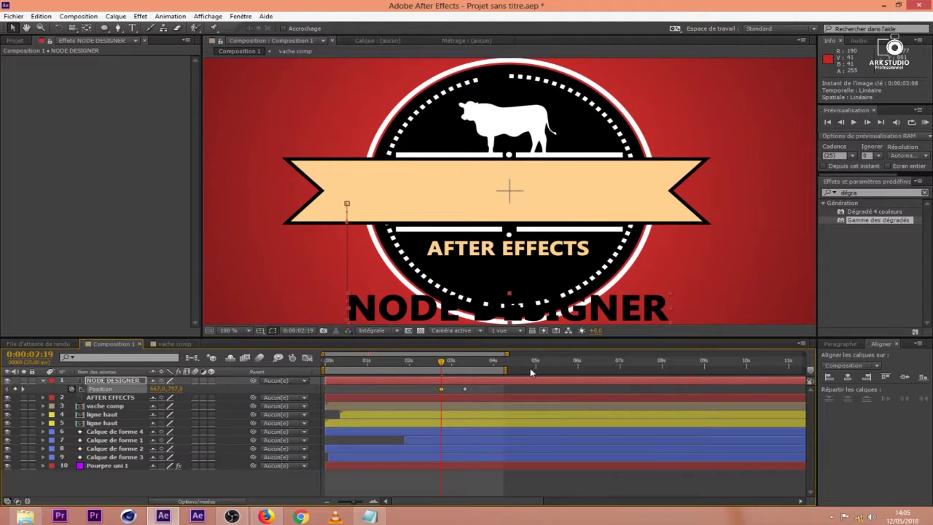
Delay the end Position keyframe slightly, ease both keyframes, reshape the speed curve to peak early and slow into the end, and preview it.
{"action": "left_click_drag", "start_coordinate": [474, 391], "coordinate": [453, 390]}
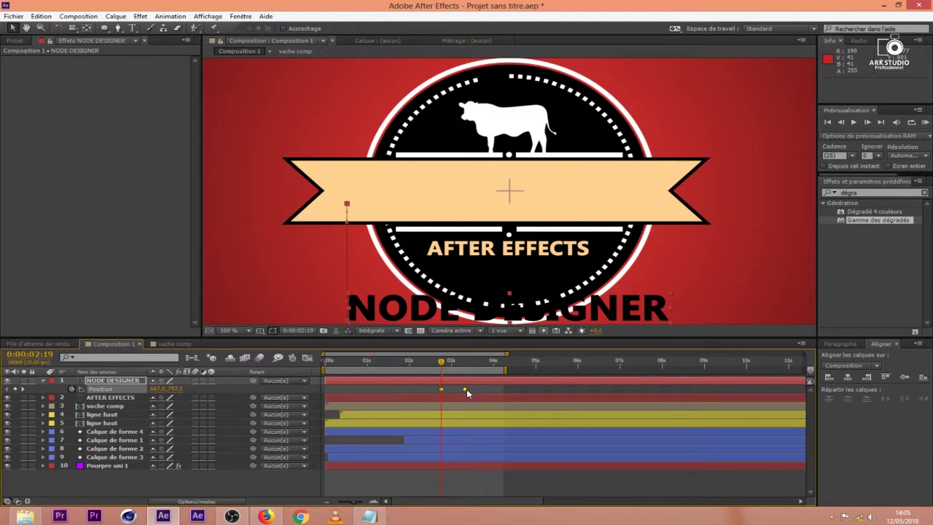
{"action": "left_click_drag", "start_coordinate": [469, 388], "coordinate": [418, 396]}
{"action": "left_click", "coordinate": [306, 357]}
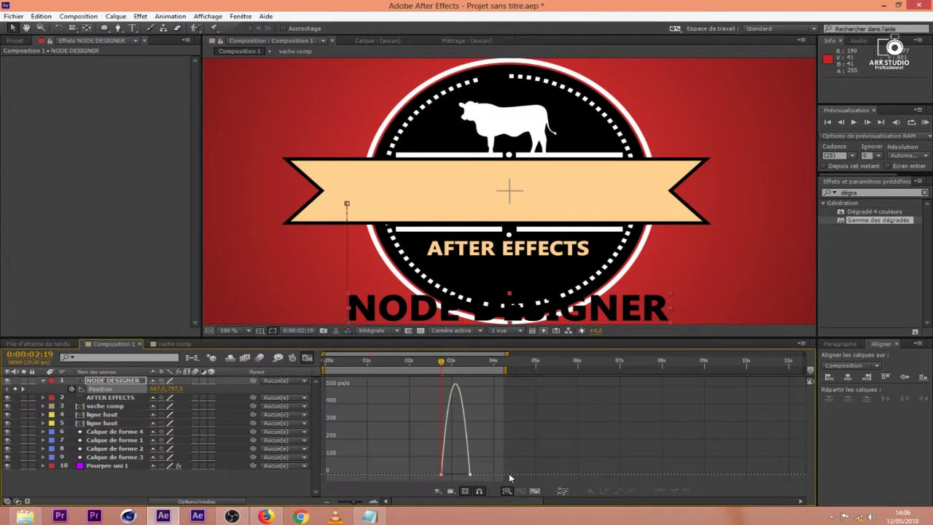
{"action": "left_click", "coordinate": [468, 475]}
{"action": "left_click_drag", "start_coordinate": [467, 476], "coordinate": [365, 455]}
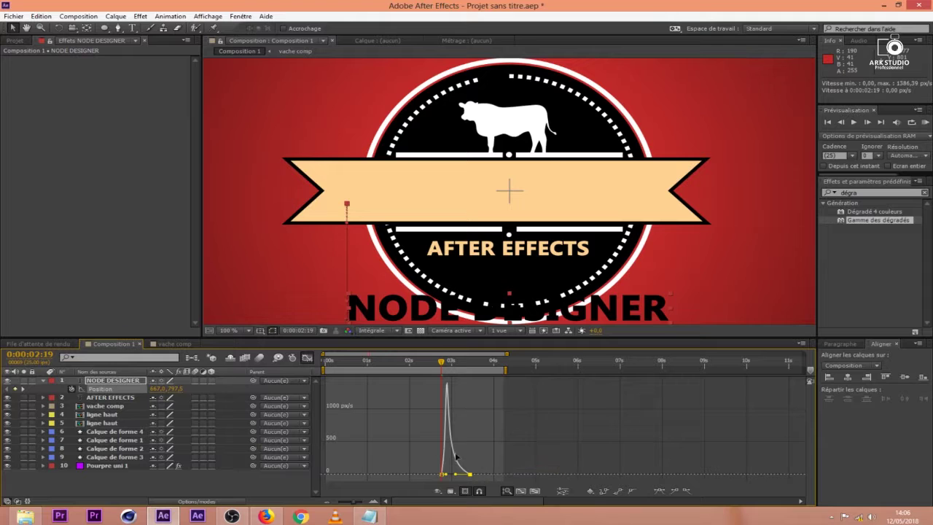
{"action": "left_click", "coordinate": [306, 358]}
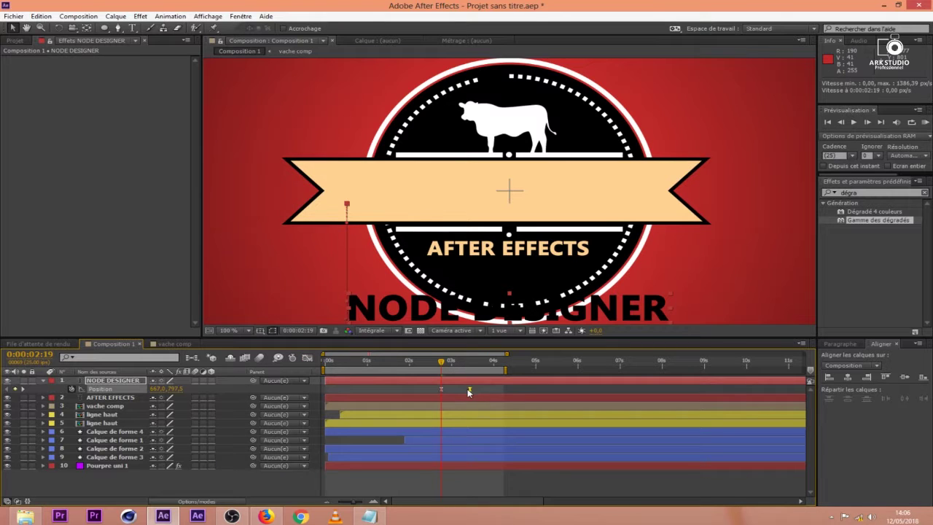
{"action": "key", "text": "space"}
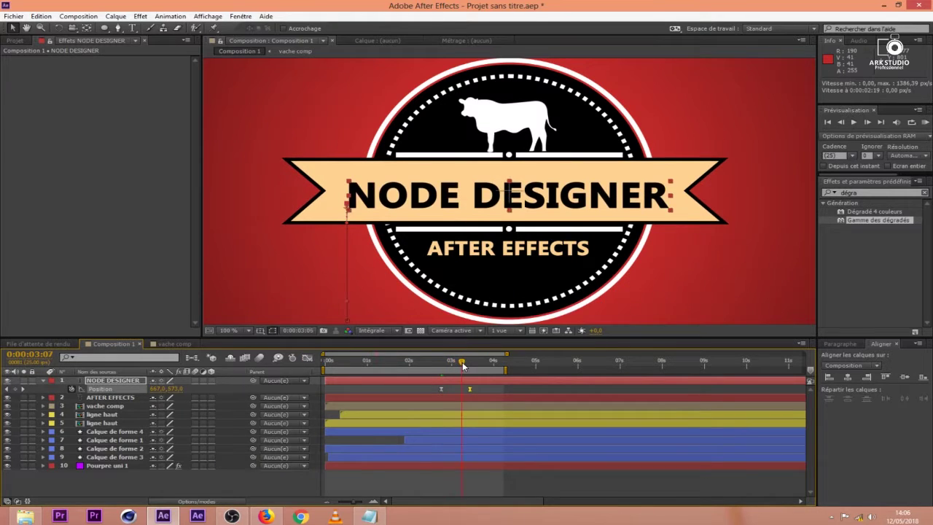
Precompose the NODE DESIGNER layer with all its attributes as NODE DESIGNER - Comp texte.
{"action": "right_click", "coordinate": [469, 381]}
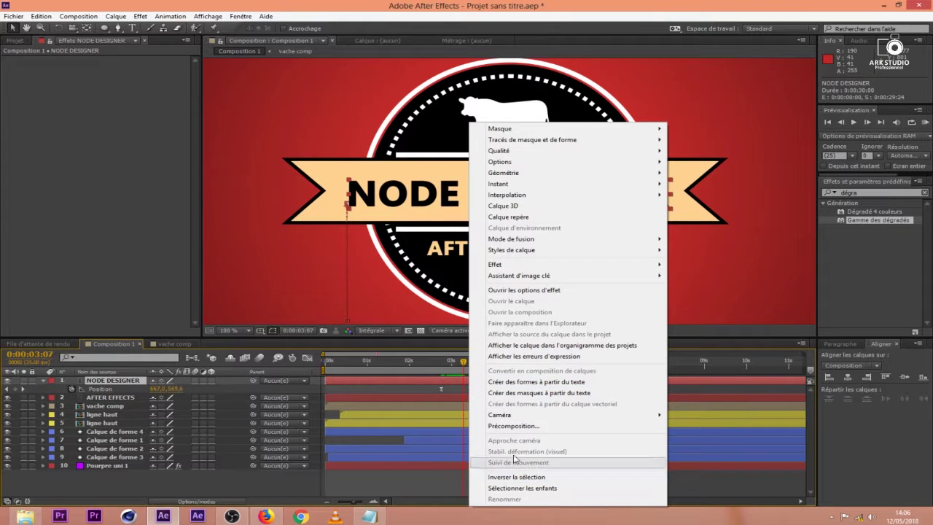
{"action": "left_click", "coordinate": [512, 427]}
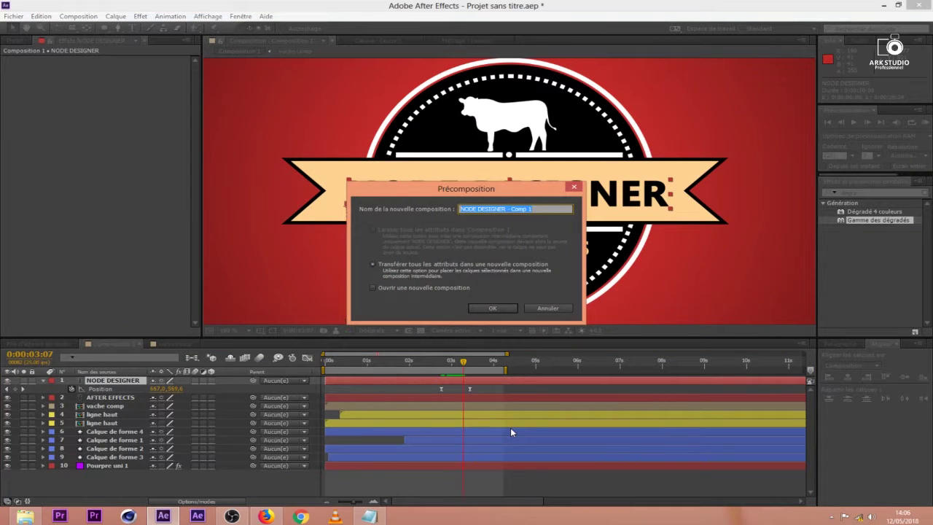
{"action": "key", "text": "End"}
{"action": "type", "text": "texte"}
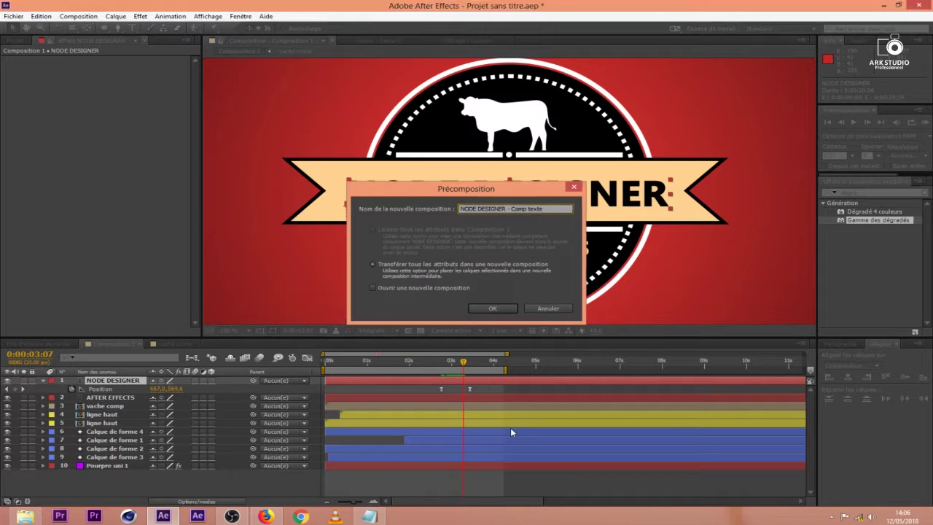
{"action": "key", "text": "Return"}
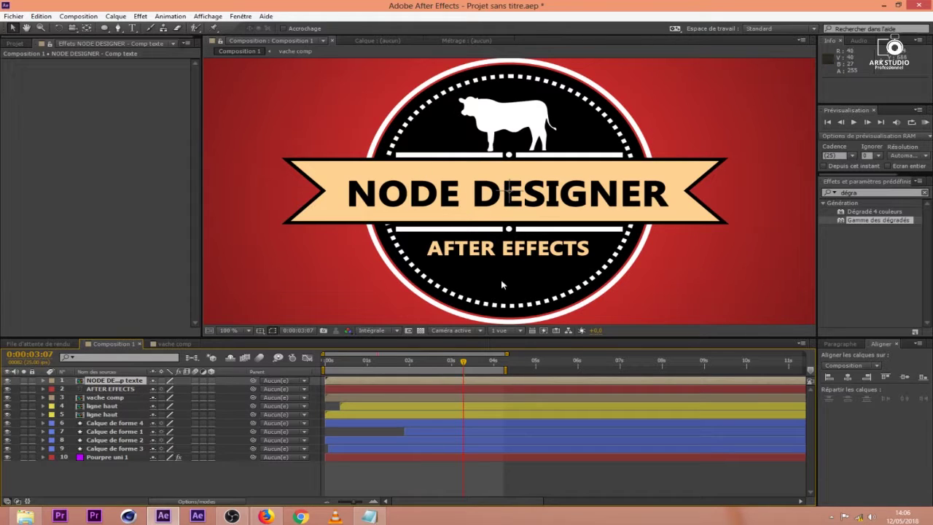
At 0:00:03:12, draw a rectangular mask around the NODE DESIGNER text on its precomposed layer, within the ribbon.
{"action": "left_click_drag", "start_coordinate": [462, 362], "coordinate": [472, 366]}
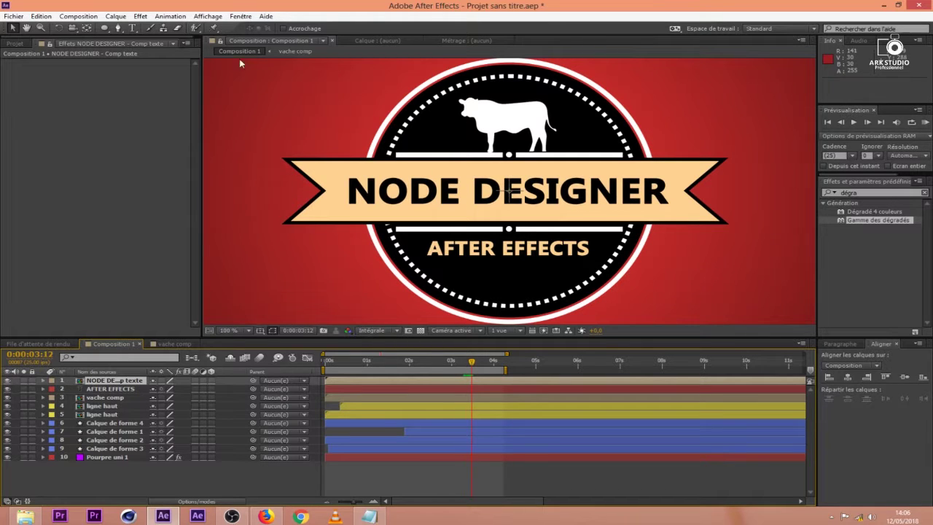
{"action": "left_click_drag", "start_coordinate": [105, 28], "coordinate": [147, 32]}
{"action": "left_click_drag", "start_coordinate": [337, 168], "coordinate": [678, 214]}
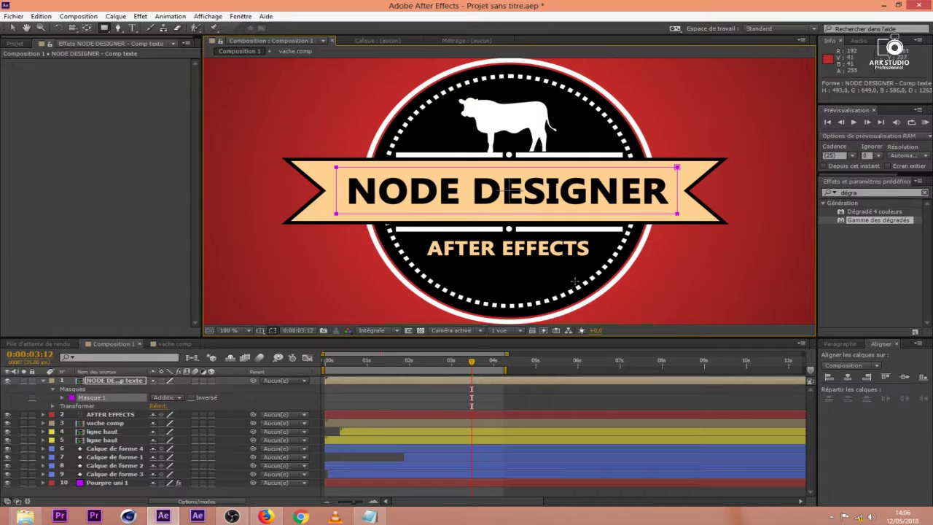
Paste the bounce expression with amp 1 and freq 3 onto NODE DESIGNER's Position inside its precomposition, and check the text in Composition 1.
{"action": "double_click", "coordinate": [458, 380]}
{"action": "left_click", "coordinate": [450, 378]}
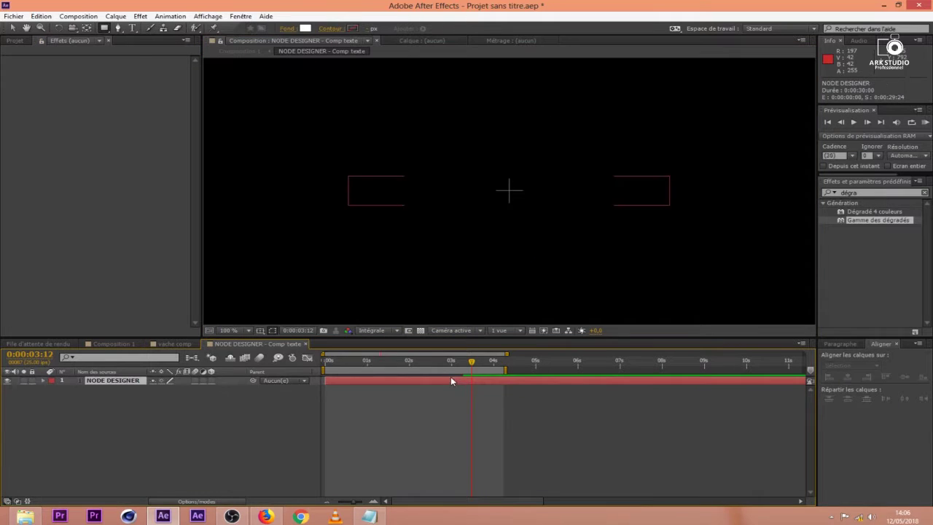
{"action": "key", "text": "p"}
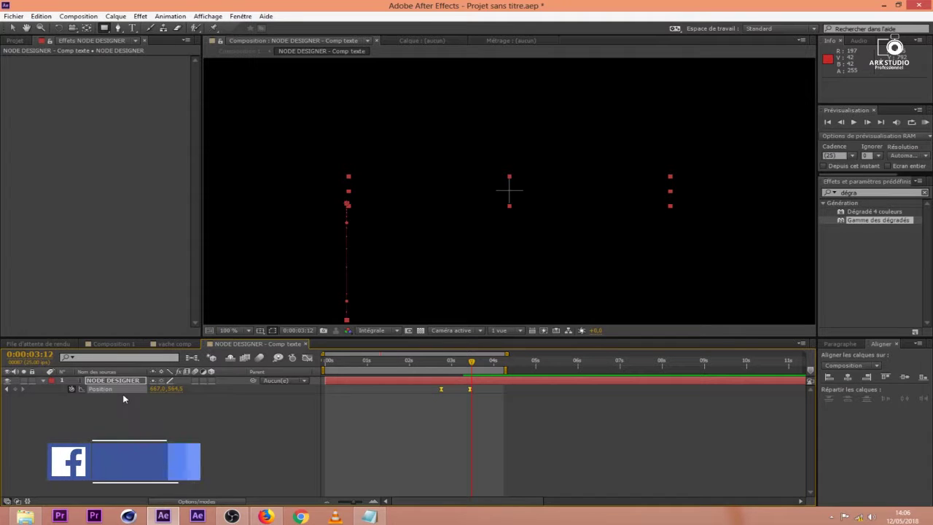
{"action": "left_click", "coordinate": [71, 389], "text": "alt"}
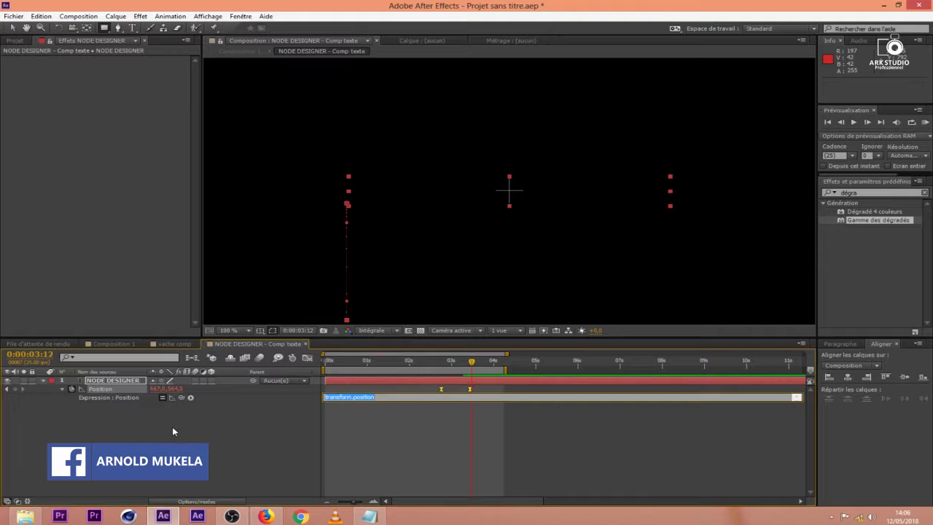
{"action": "key", "text": "ctrl+v"}
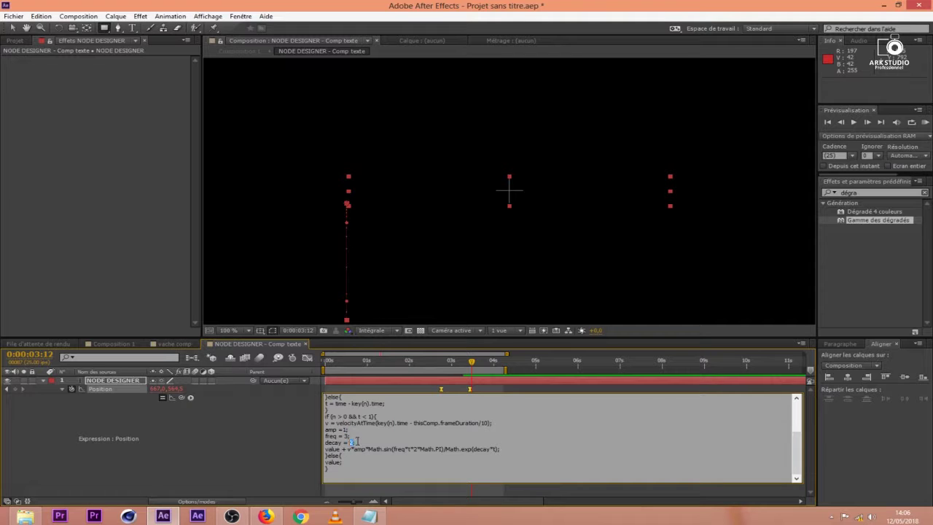
{"action": "key", "text": "KP_Enter"}
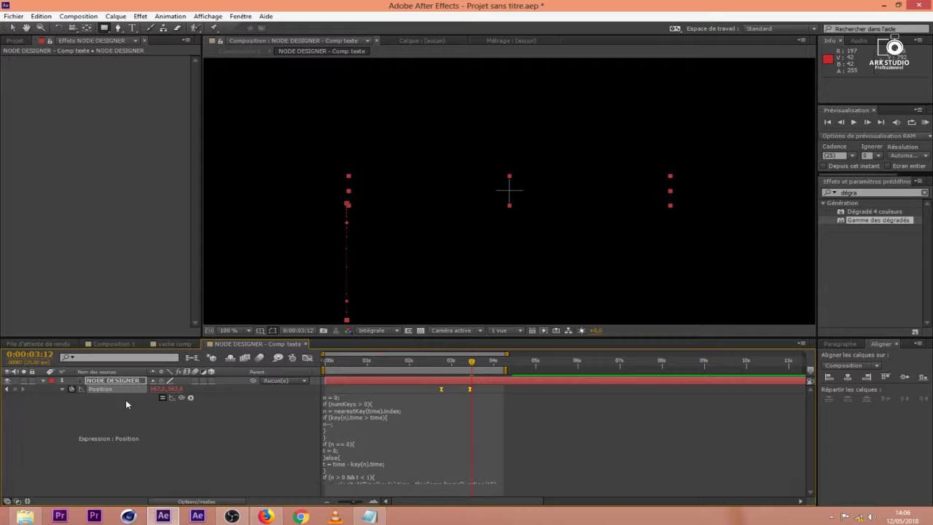
{"action": "left_click", "coordinate": [119, 344]}
{"action": "left_click", "coordinate": [405, 362]}
{"action": "left_click", "coordinate": [505, 361]}
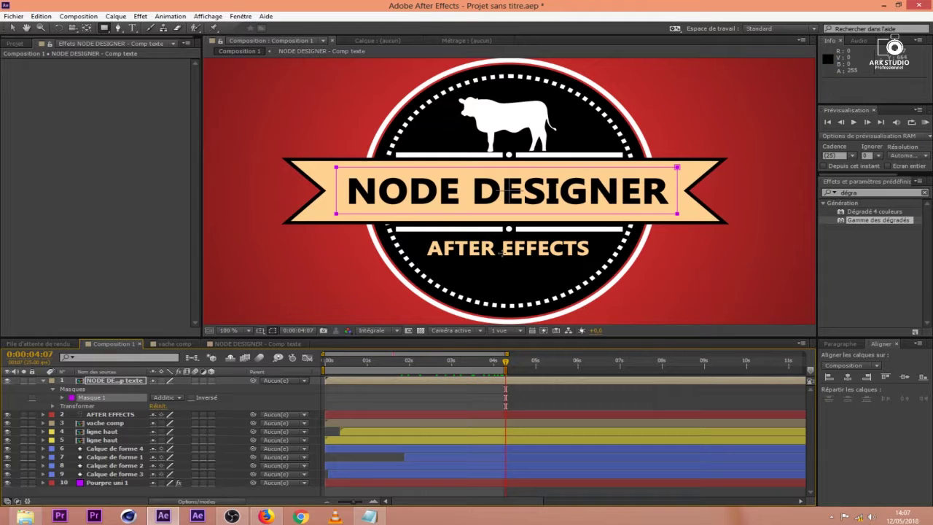
Keyframe the AFTER EFFECTS text's current Position at 0:00:03:24 and set it to 1198.5, 667.7 at 0:00:03:04.
{"action": "left_click_drag", "start_coordinate": [506, 362], "coordinate": [484, 361]}
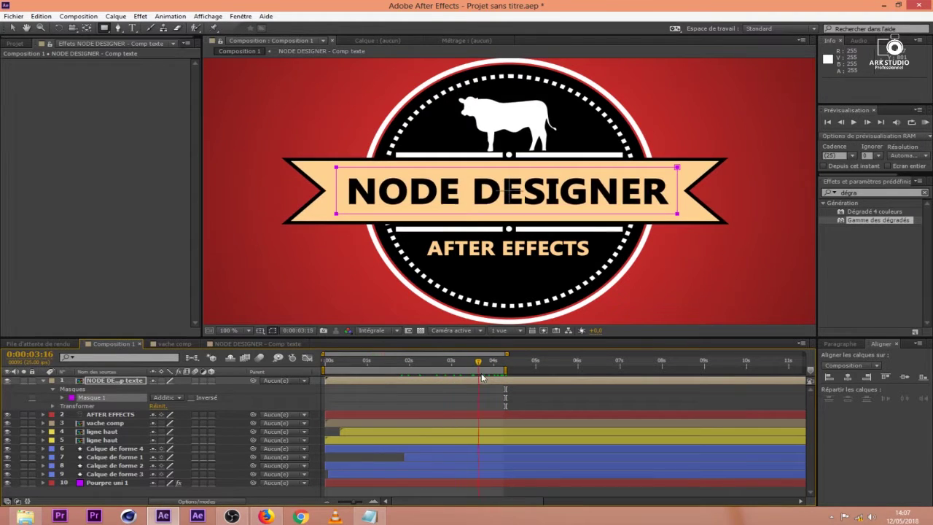
{"action": "left_click", "coordinate": [478, 416]}
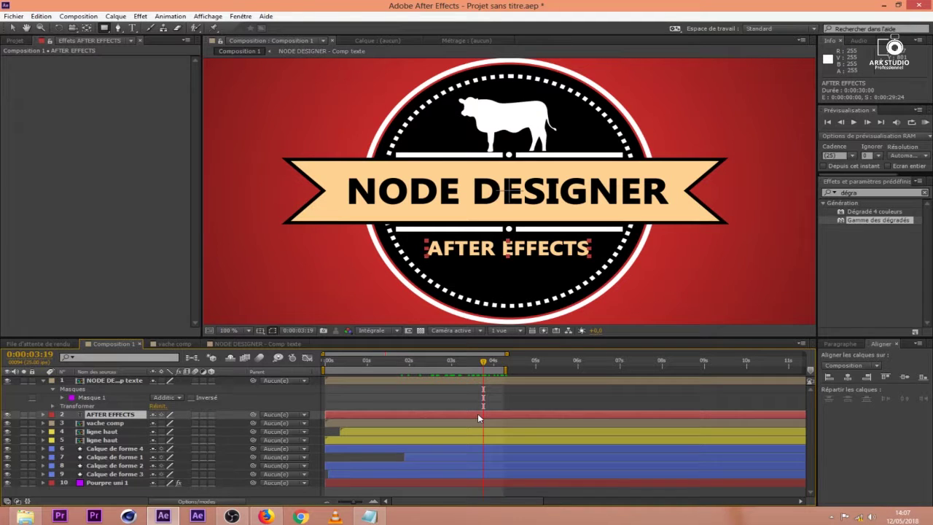
{"action": "key", "text": "p"}
{"action": "left_click", "coordinate": [71, 423]}
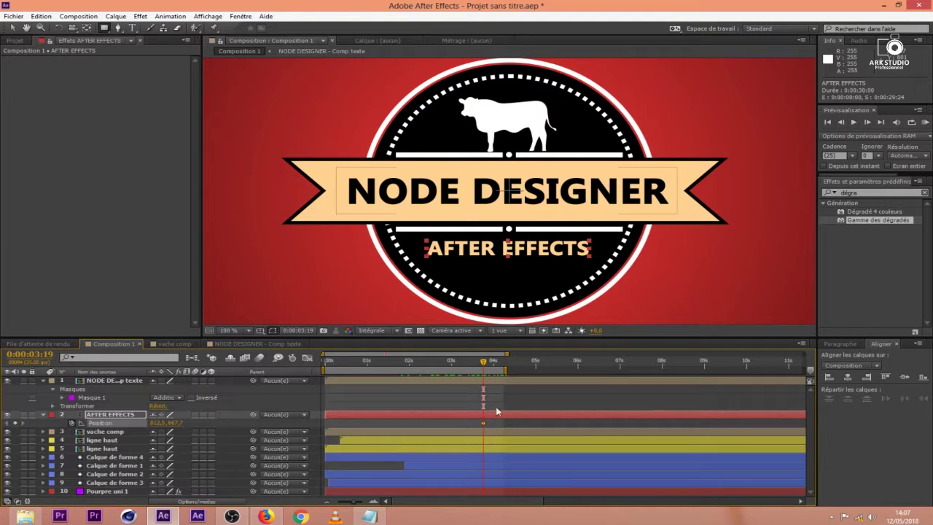
{"action": "left_click_drag", "start_coordinate": [483, 424], "coordinate": [491, 423]}
{"action": "left_click_drag", "start_coordinate": [490, 365], "coordinate": [459, 367]}
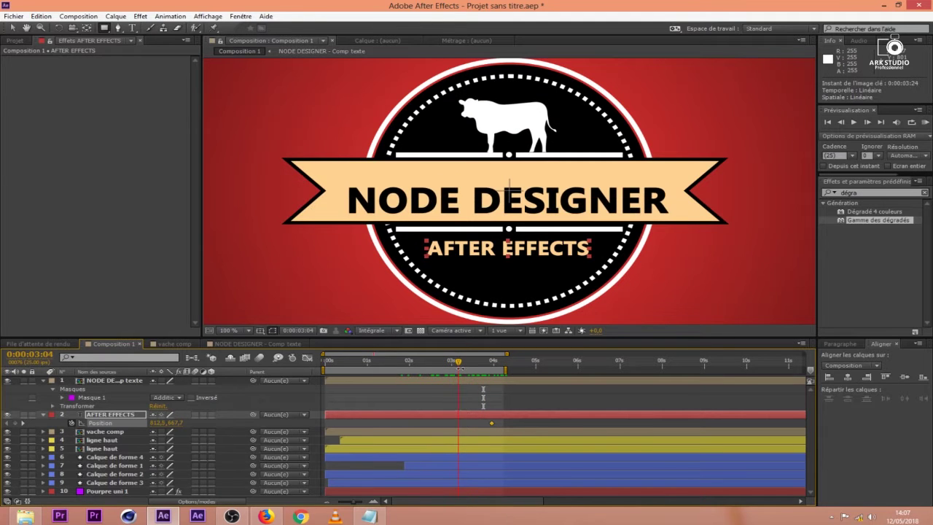
{"action": "left_click_drag", "start_coordinate": [151, 422], "coordinate": [378, 432]}
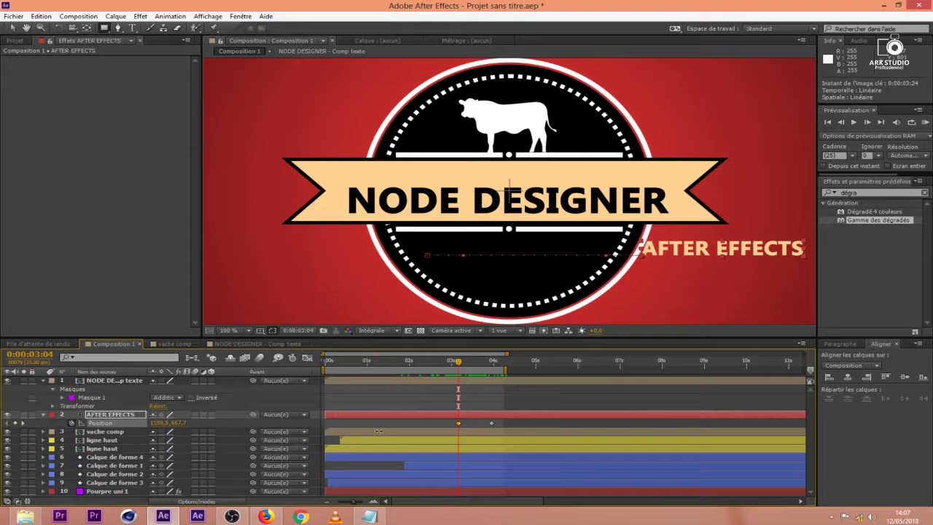
Ease both AFTER EFFECTS Position keyframes and reshape the speed curve to peak early and slow into the end.
{"action": "left_click_drag", "start_coordinate": [462, 425], "coordinate": [435, 429]}
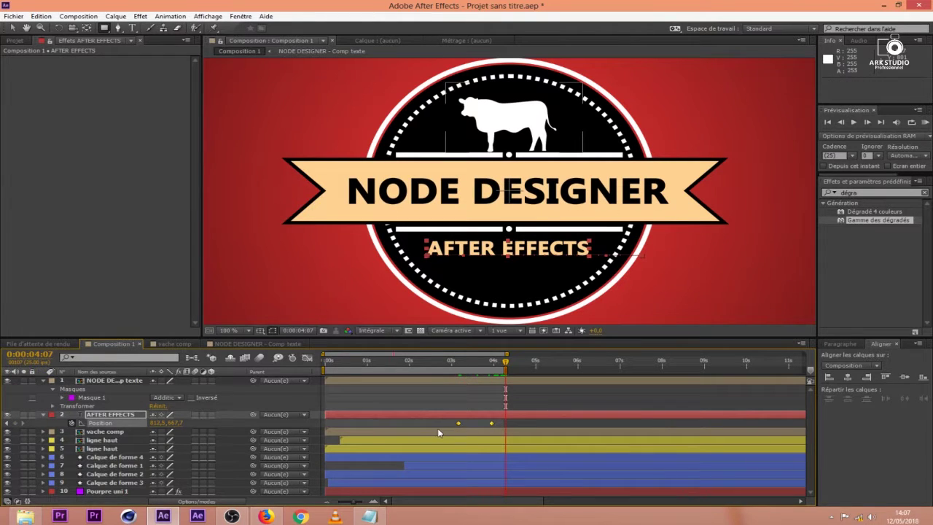
{"action": "key", "text": "F9"}
{"action": "left_click", "coordinate": [483, 360]}
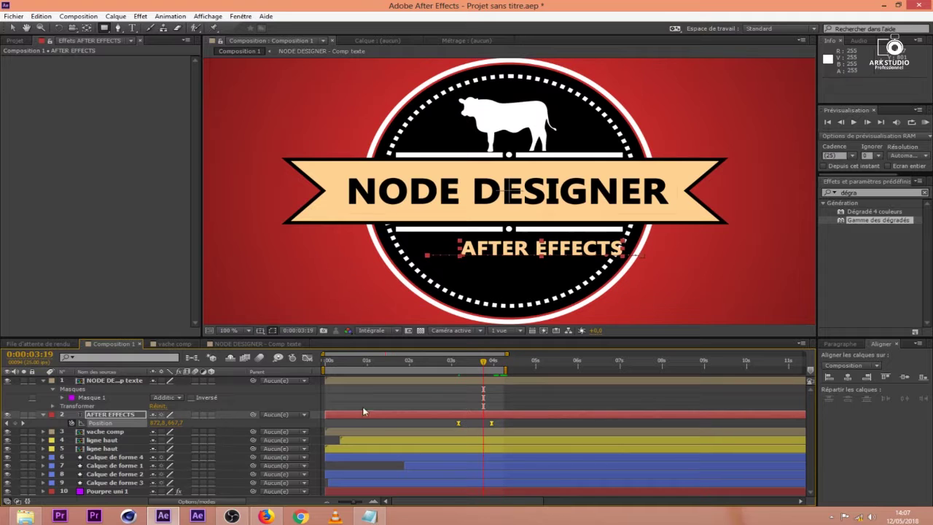
{"action": "left_click", "coordinate": [307, 358]}
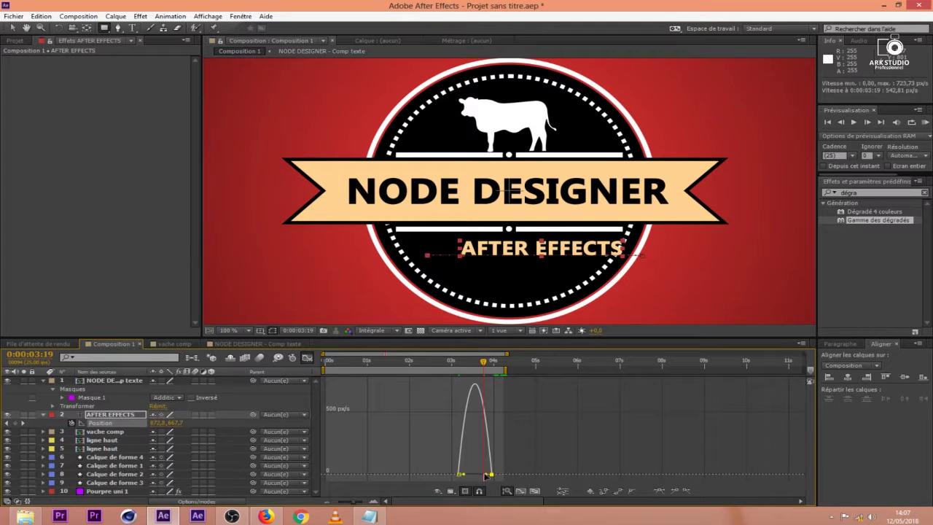
{"action": "left_click_drag", "start_coordinate": [487, 476], "coordinate": [486, 388]}
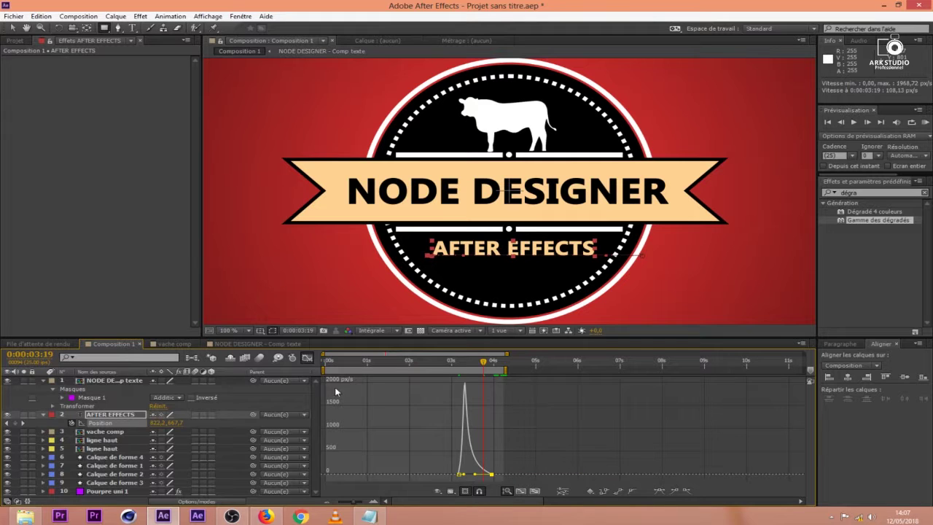
{"action": "left_click", "coordinate": [307, 358]}
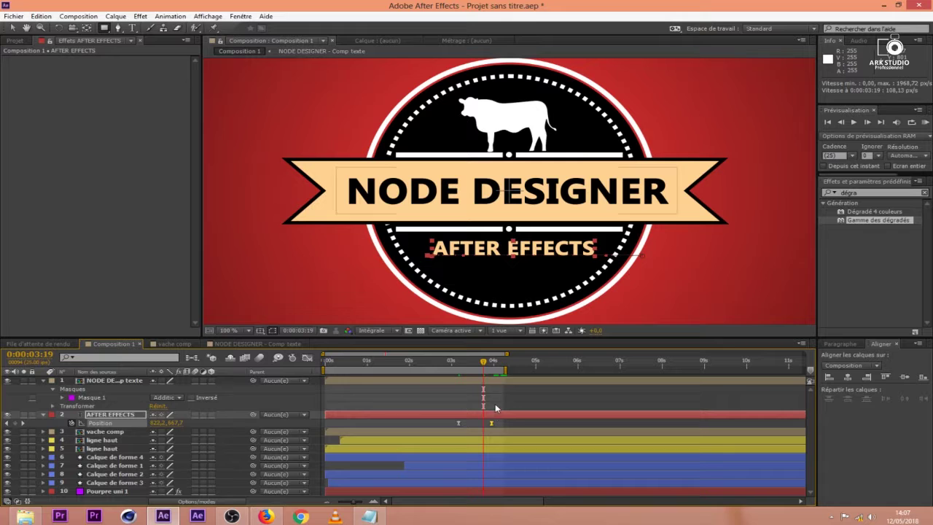
Precompose the AFTER EFFECTS layer with all its attributes as AFTER EFFECTS - Comp texte 2.
{"action": "right_click", "coordinate": [462, 420]}
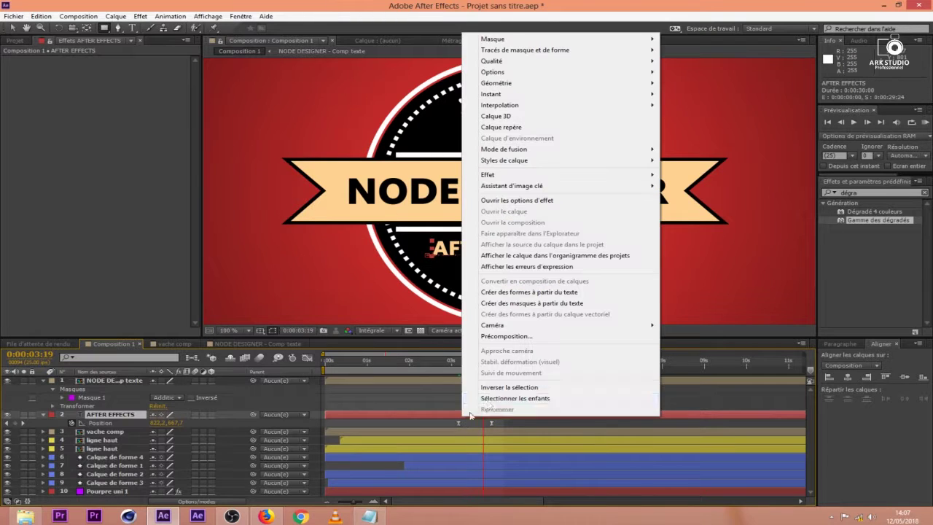
{"action": "left_click", "coordinate": [503, 337]}
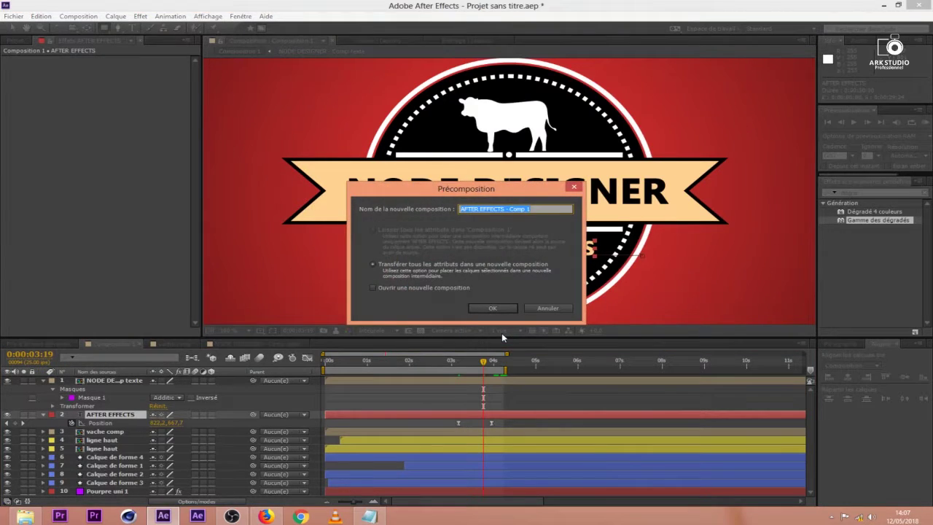
{"action": "key", "text": "End"}
{"action": "type", "text": "tex"}
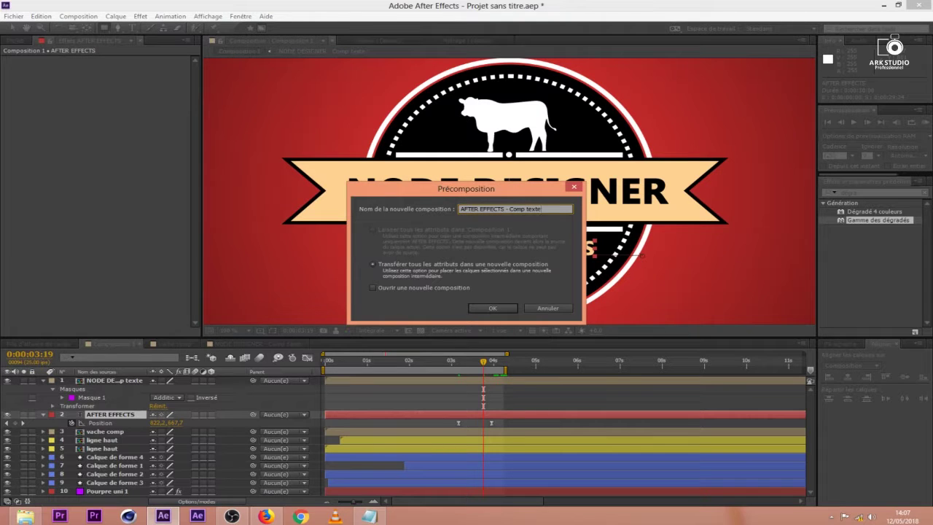
{"action": "key", "text": "Return"}
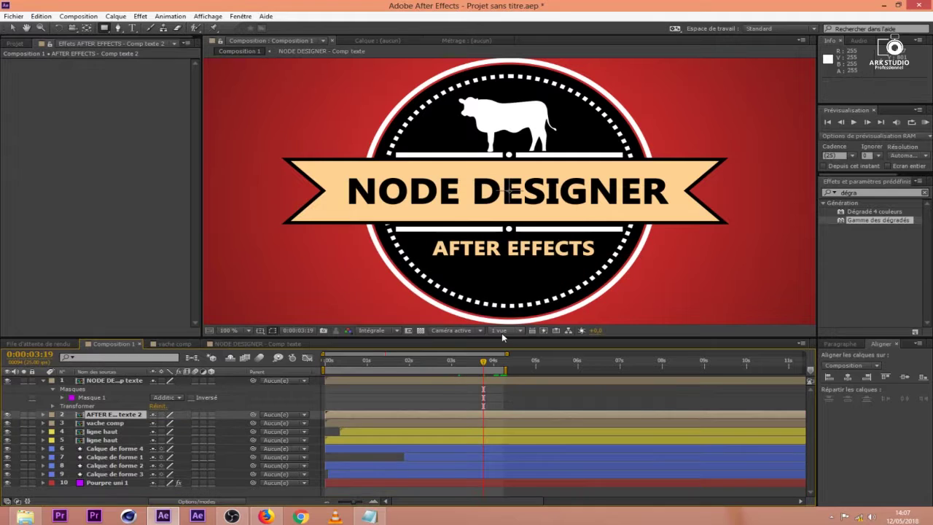
Set the label colour of the AFTER EFFECTS precomposed layer to Marron and the NODE DESIGNER one to Ecume, and collapse NODE DESIGNER's properties.
{"action": "left_click", "coordinate": [58, 415]}
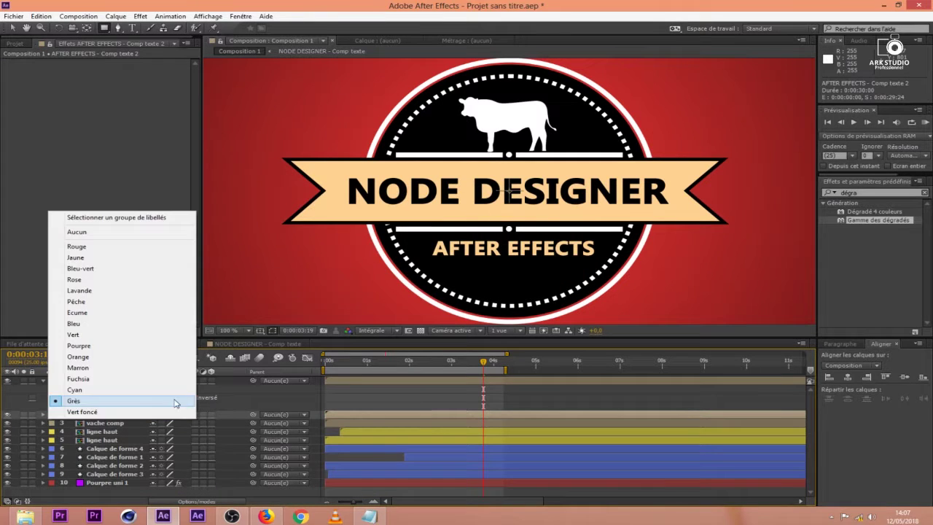
{"action": "left_click", "coordinate": [121, 370]}
{"action": "left_click", "coordinate": [51, 380]}
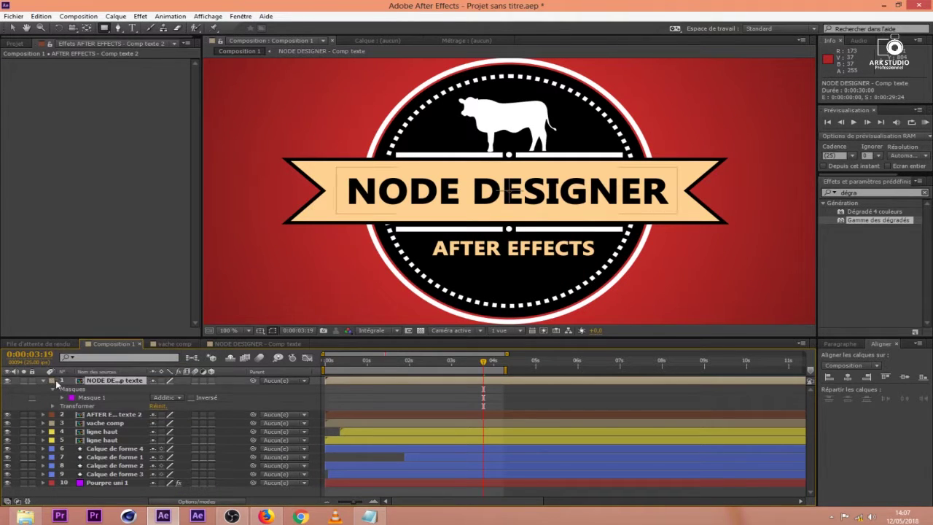
{"action": "left_click", "coordinate": [128, 279]}
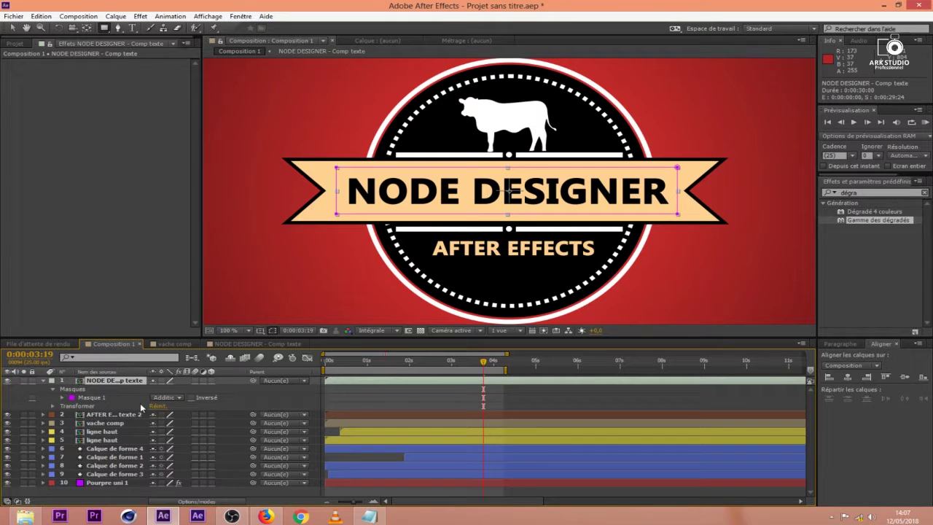
{"action": "left_click", "coordinate": [43, 381]}
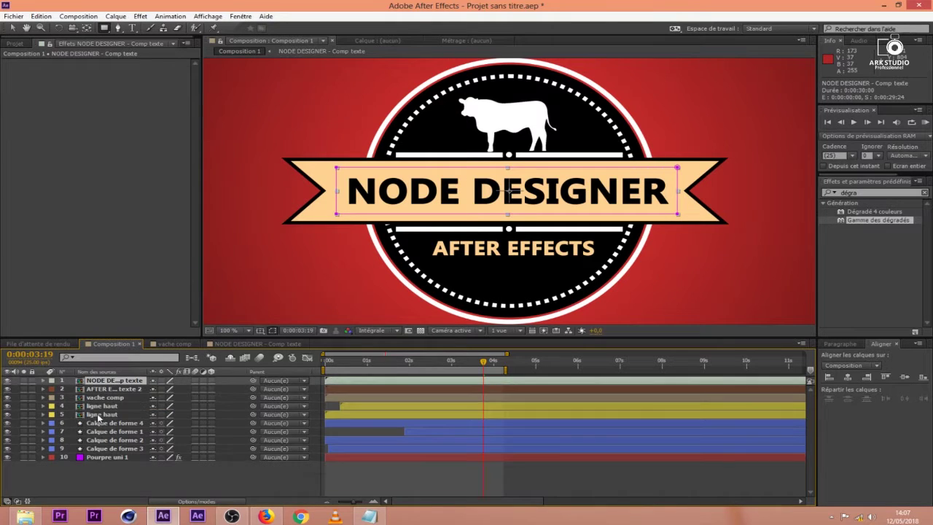
Mask the AFTER EFFECTS precomposed layer with a rectangle around its text, and paste the bounce expression onto the text's Position inside the precomposition.
{"action": "left_click", "coordinate": [492, 388]}
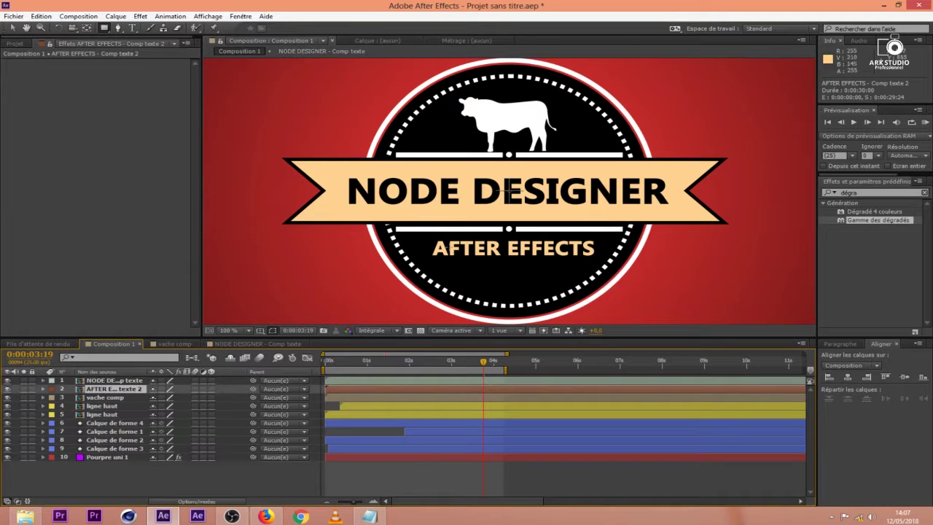
{"action": "mouse_move", "coordinate": [428, 236]}
{"action": "left_mouse_down"}
{"action": "mouse_move", "coordinate": [466, 261]}
{"action": "mouse_move", "coordinate": [599, 259]}
{"action": "left_mouse_up"}
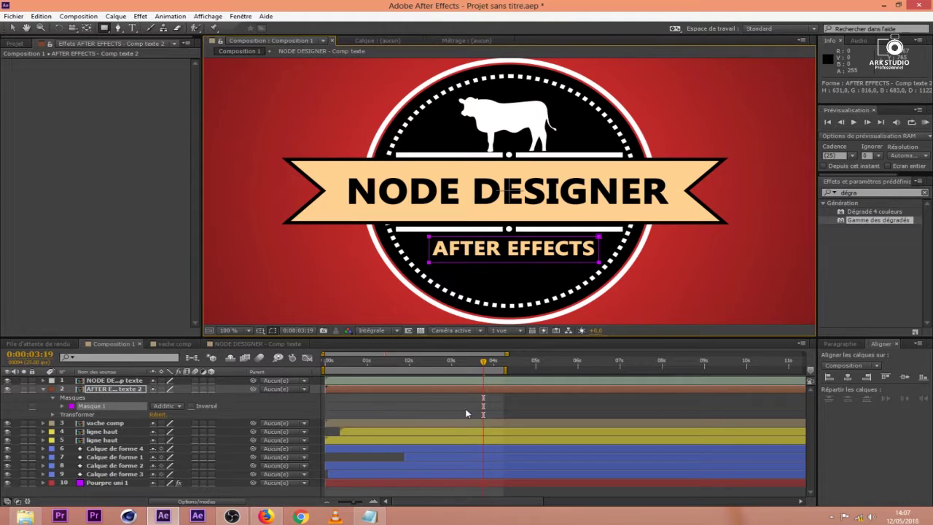
{"action": "double_click", "coordinate": [488, 393]}
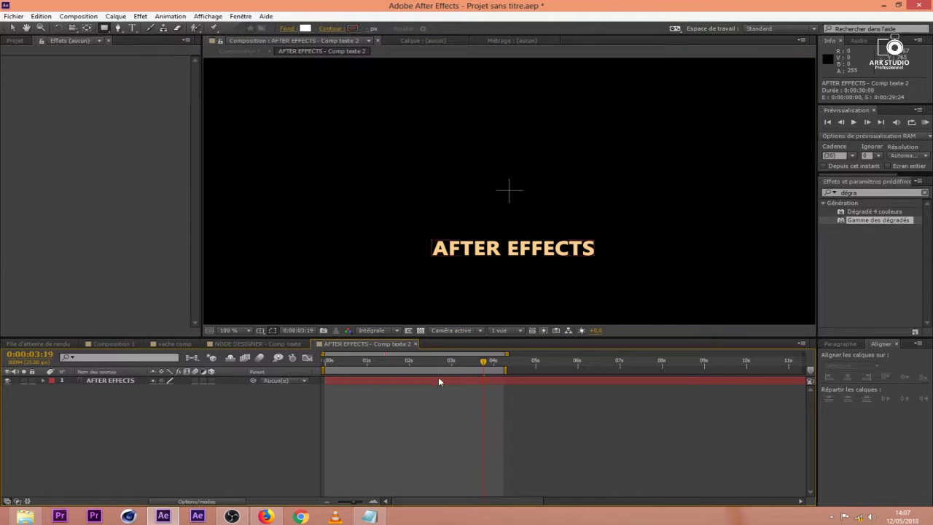
{"action": "key", "text": "p"}
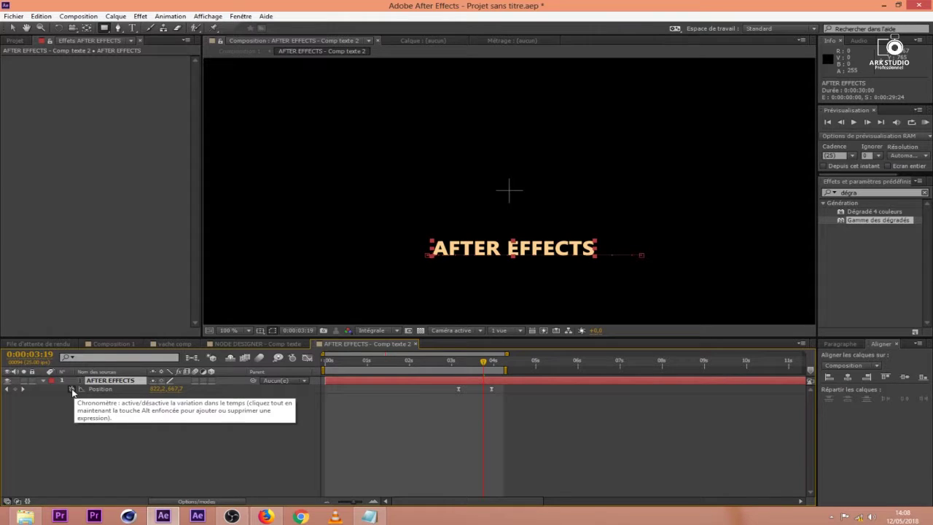
{"action": "left_click", "coordinate": [72, 390], "text": "alt"}
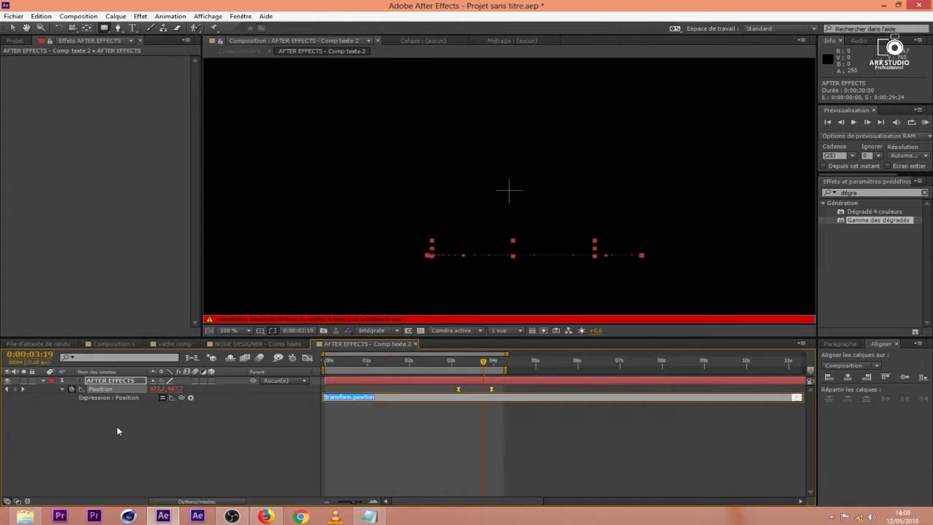
{"action": "key", "text": "BackSpace"}
{"action": "key", "text": "ctrl+v"}
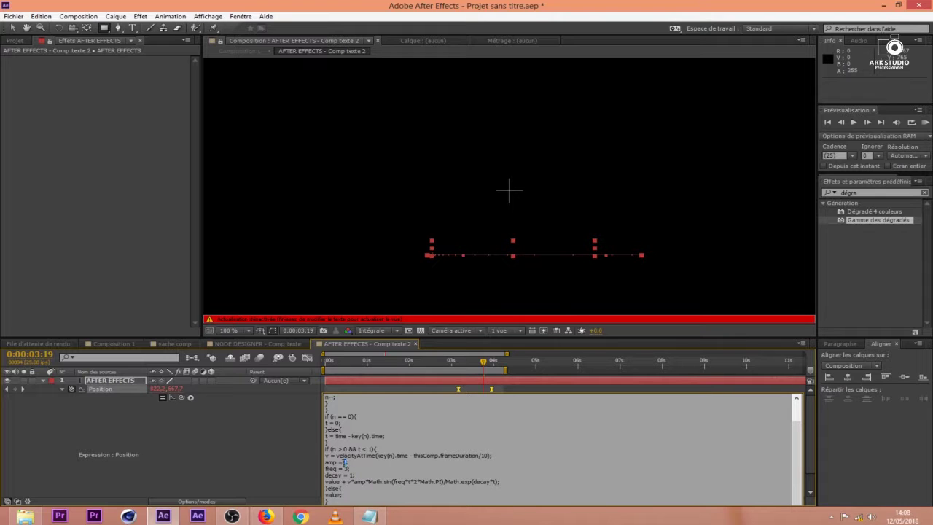
{"action": "left_click", "coordinate": [231, 441]}
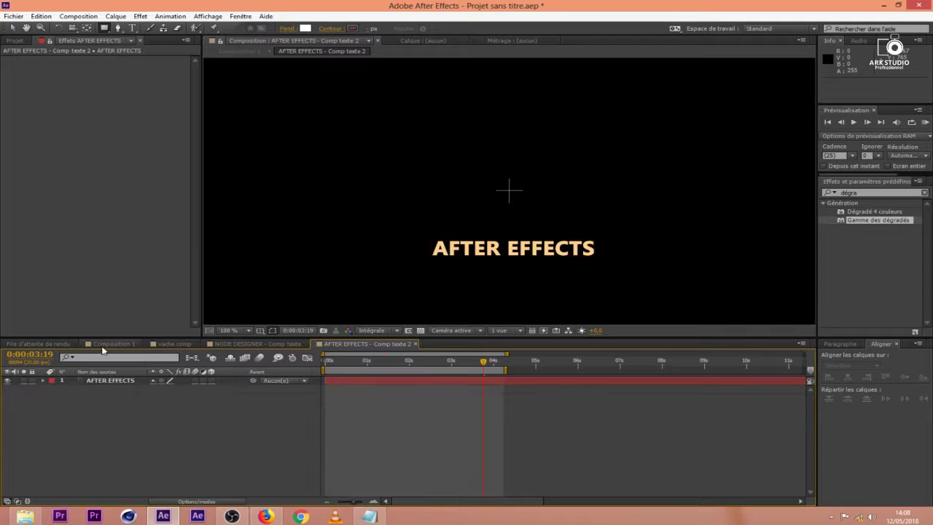
Extend Composition 1's work area to 0:00:04:24 and play a RAM preview of the badge animation.
{"action": "left_click", "coordinate": [108, 343]}
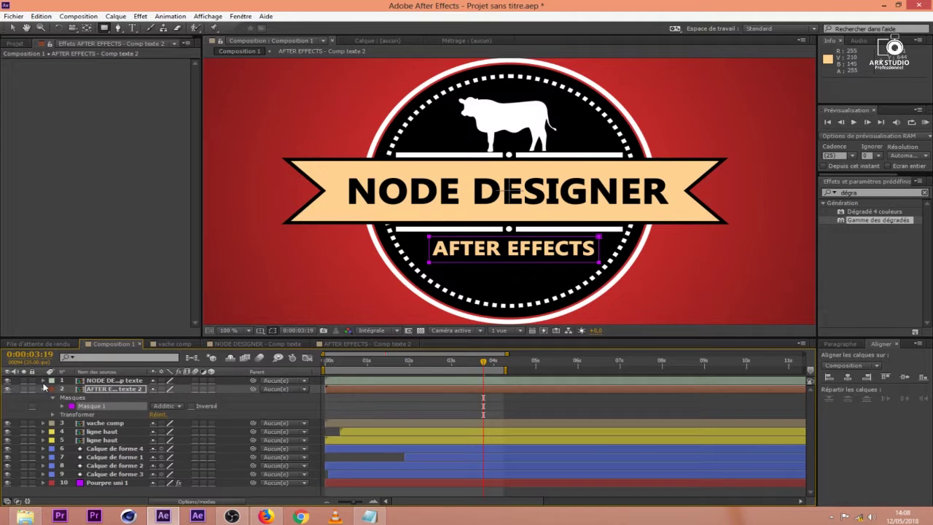
{"action": "left_click", "coordinate": [43, 389]}
{"action": "left_click_drag", "start_coordinate": [503, 370], "coordinate": [537, 370]}
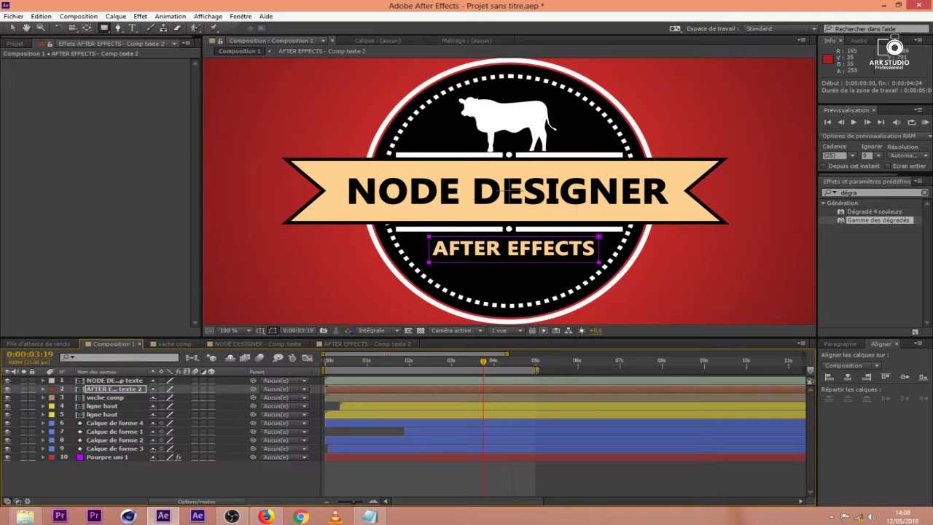
{"action": "left_click", "coordinate": [924, 123]}
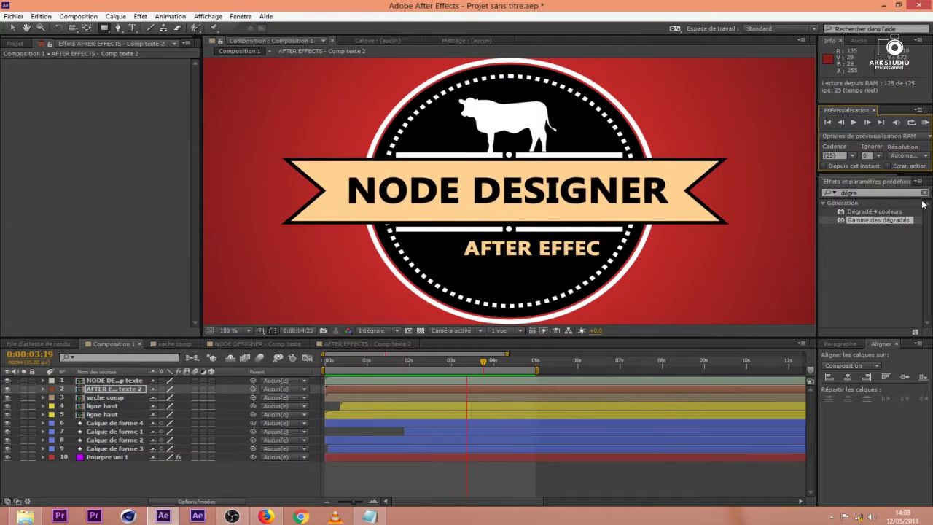
{"action": "key", "text": "space"}
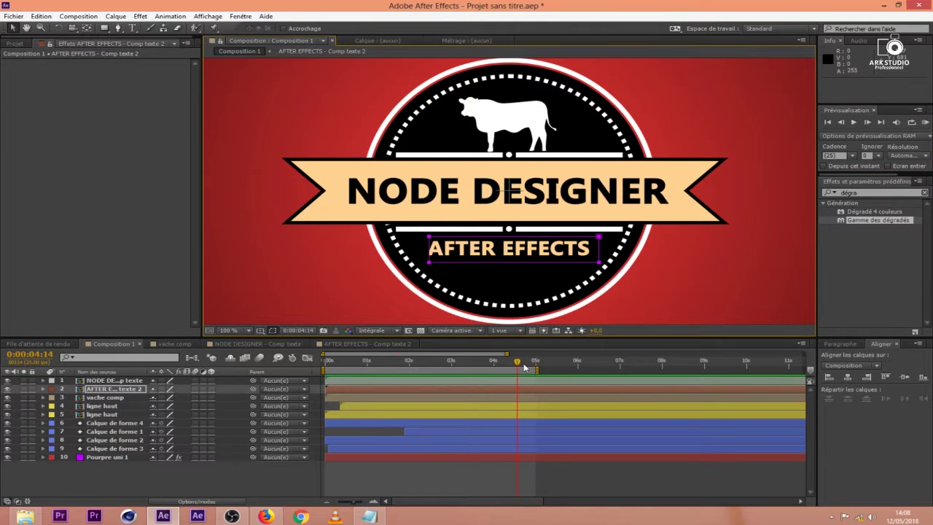
Widen the AFTER EFFECTS precomposed layer's rectangular mask on both sides of its text, and deselect the layer.
{"action": "left_click", "coordinate": [505, 263]}
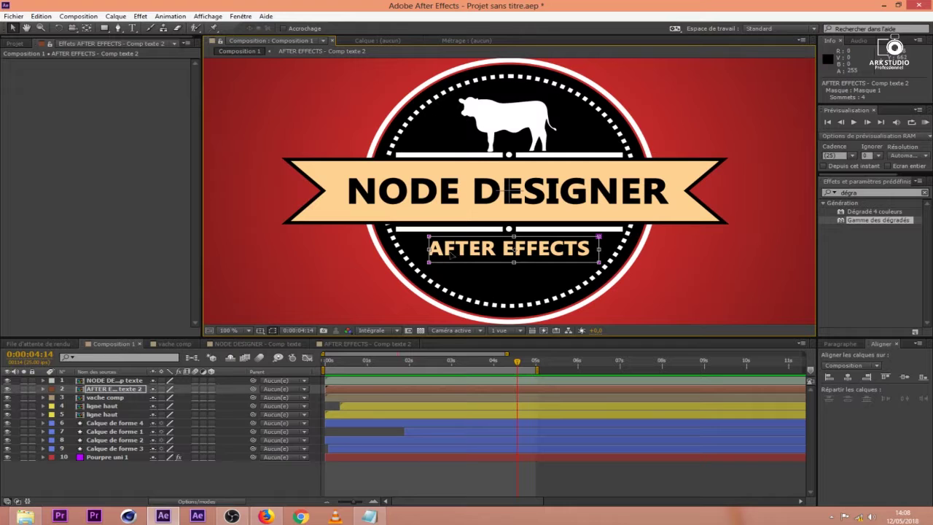
{"action": "left_click_drag", "start_coordinate": [427, 248], "coordinate": [415, 249]}
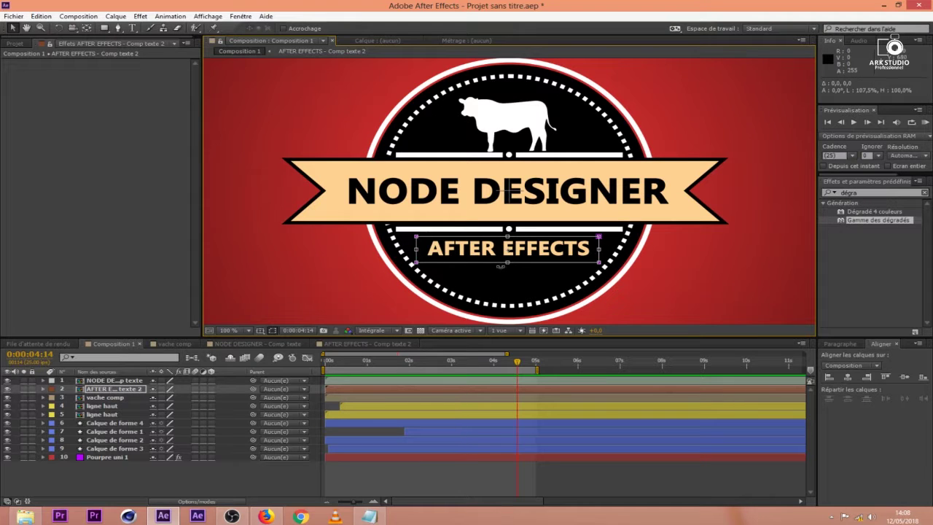
{"action": "left_click_drag", "start_coordinate": [509, 265], "coordinate": [510, 267]}
{"action": "left_click_drag", "start_coordinate": [418, 249], "coordinate": [400, 250]}
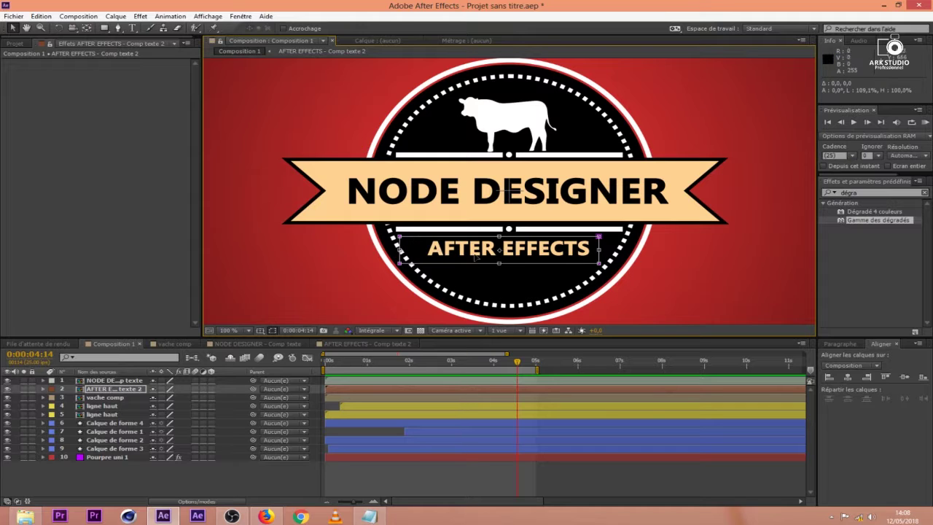
{"action": "left_click_drag", "start_coordinate": [600, 250], "coordinate": [604, 250]}
{"action": "double_click", "coordinate": [546, 389]}
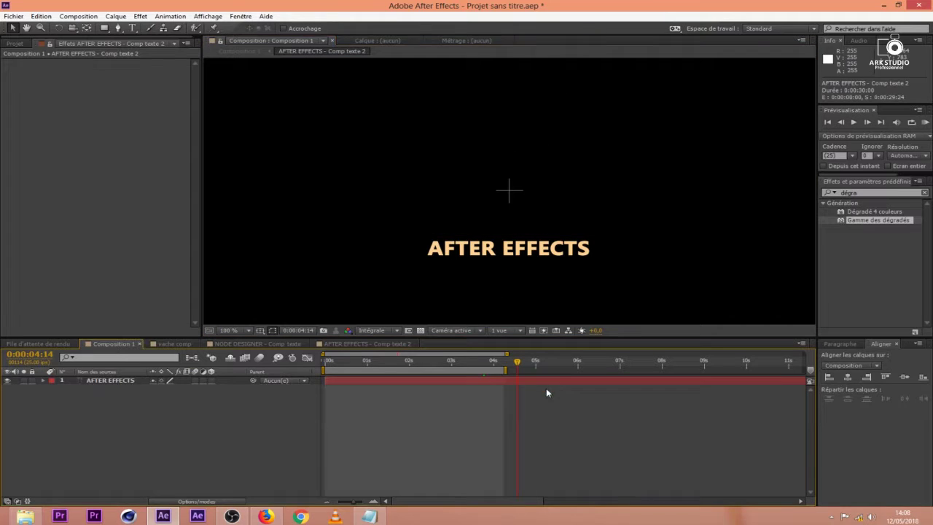
{"action": "left_click", "coordinate": [111, 343]}
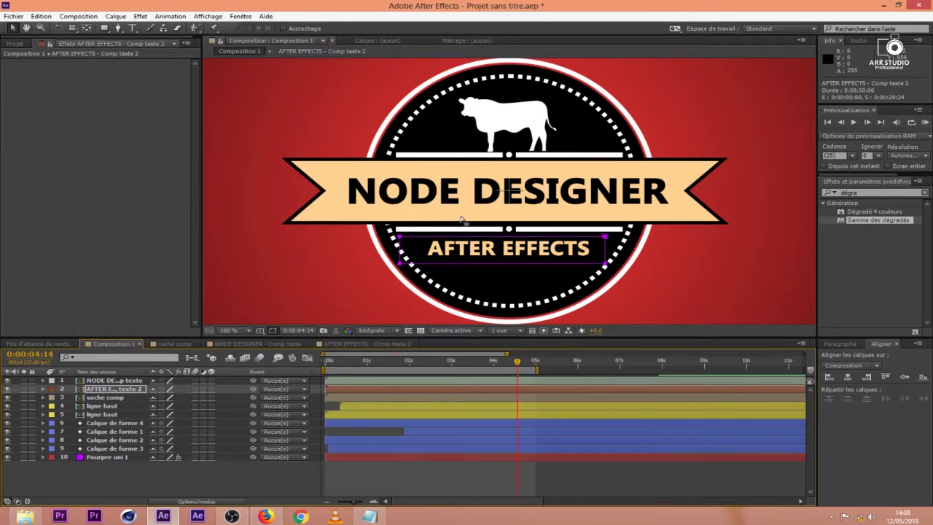
{"action": "left_click", "coordinate": [672, 484]}
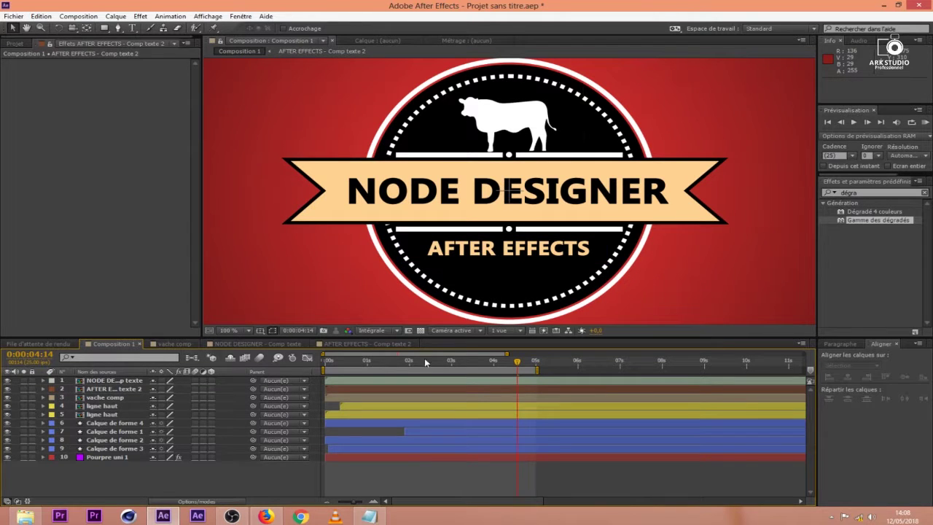
Hide the Pourpre uni 1 background layer and return the current time to 0:00:00:00.
{"action": "left_click", "coordinate": [7, 457]}
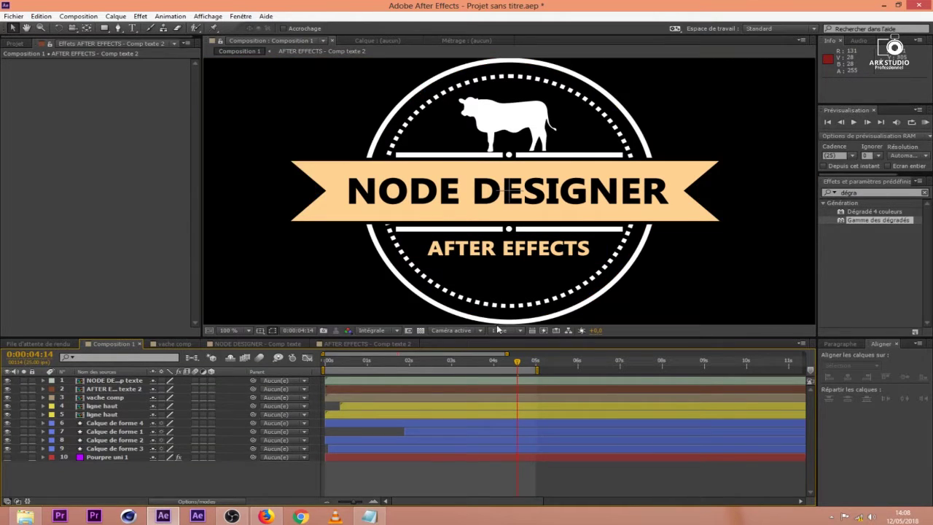
{"action": "key", "text": "comma"}
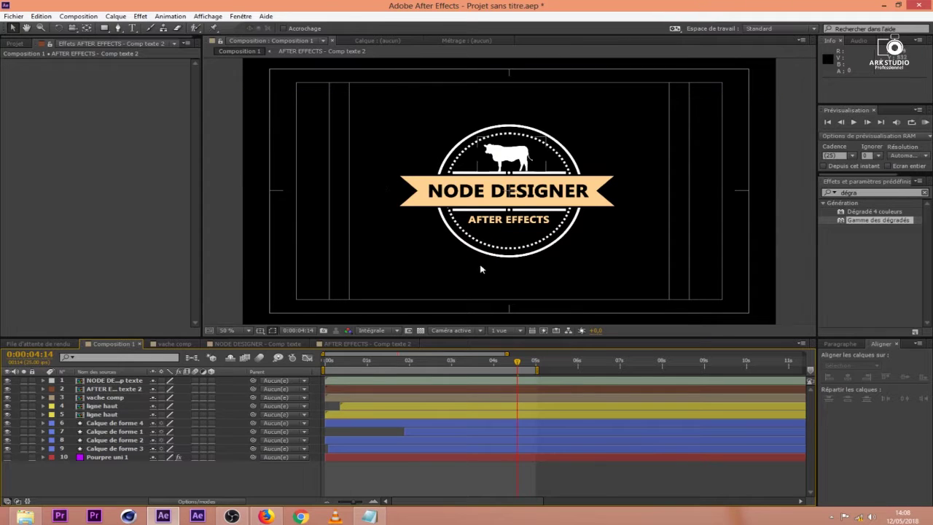
{"action": "key", "text": "period"}
{"action": "left_click", "coordinate": [455, 361]}
{"action": "left_click", "coordinate": [444, 379]}
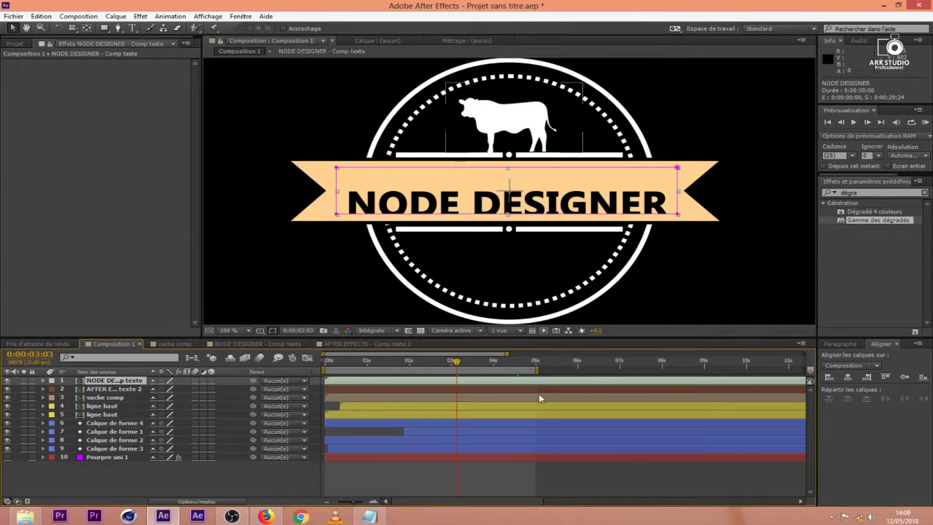
{"action": "left_click", "coordinate": [589, 475]}
{"action": "left_click_drag", "start_coordinate": [427, 363], "coordinate": [325, 363]}
Fit the composition in the viewer with the safe-margin guides off, and play a RAM preview of the badge without its background.
{"action": "left_click", "coordinate": [232, 330]}
{"action": "left_click", "coordinate": [236, 150]}
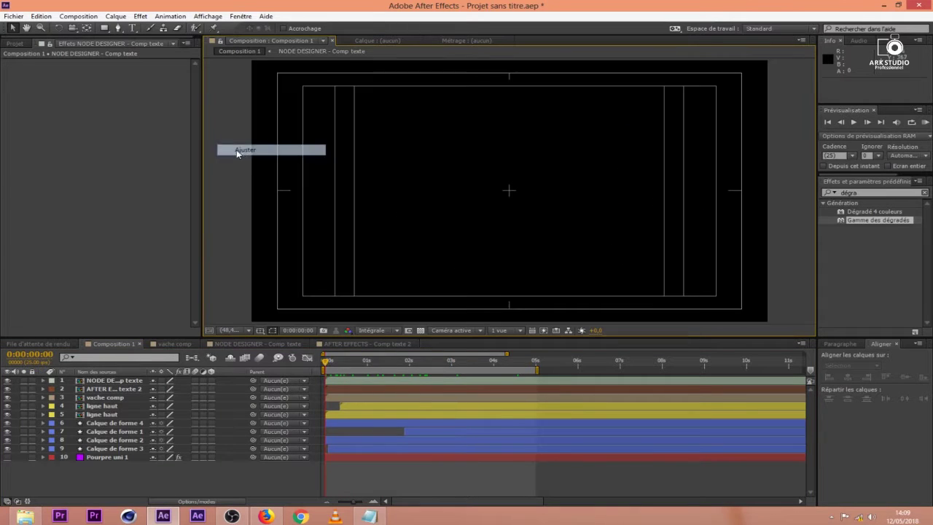
{"action": "left_click", "coordinate": [260, 330]}
{"action": "left_click", "coordinate": [282, 340]}
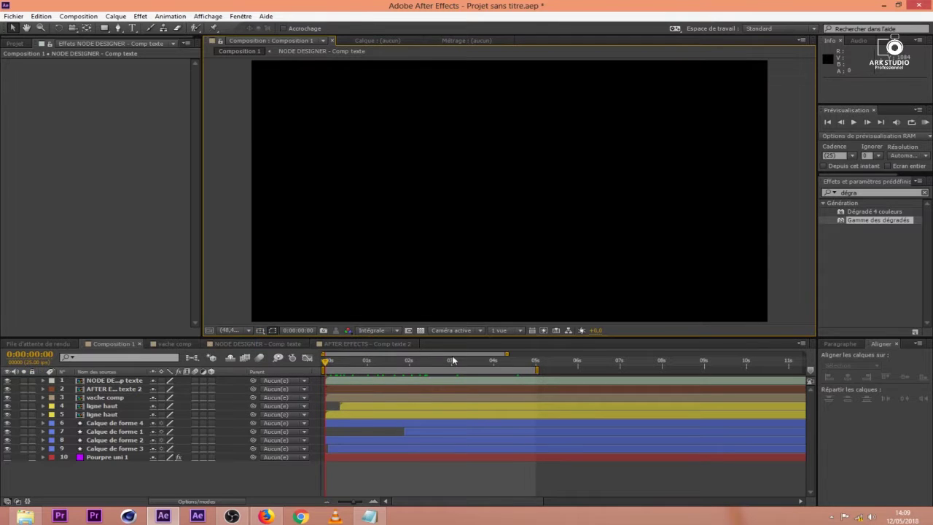
{"action": "left_click", "coordinate": [925, 124]}
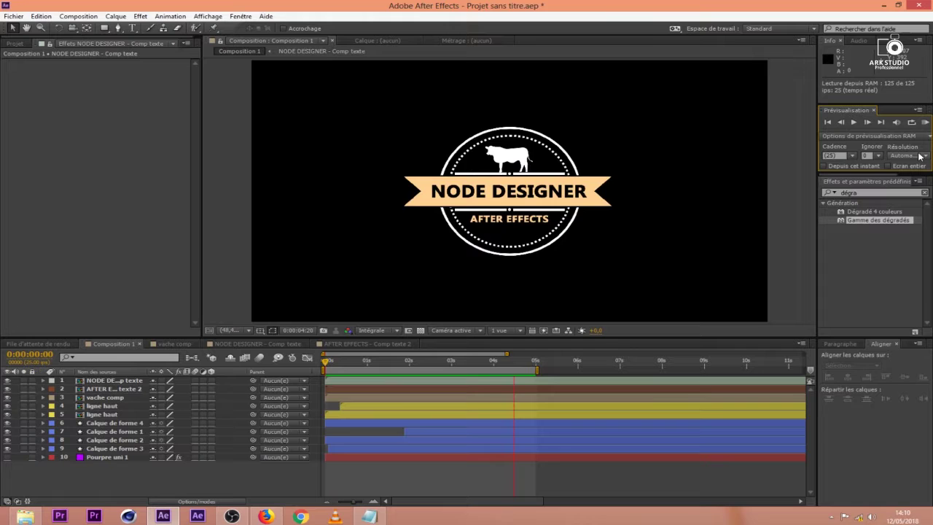
{"action": "key", "text": "space"}
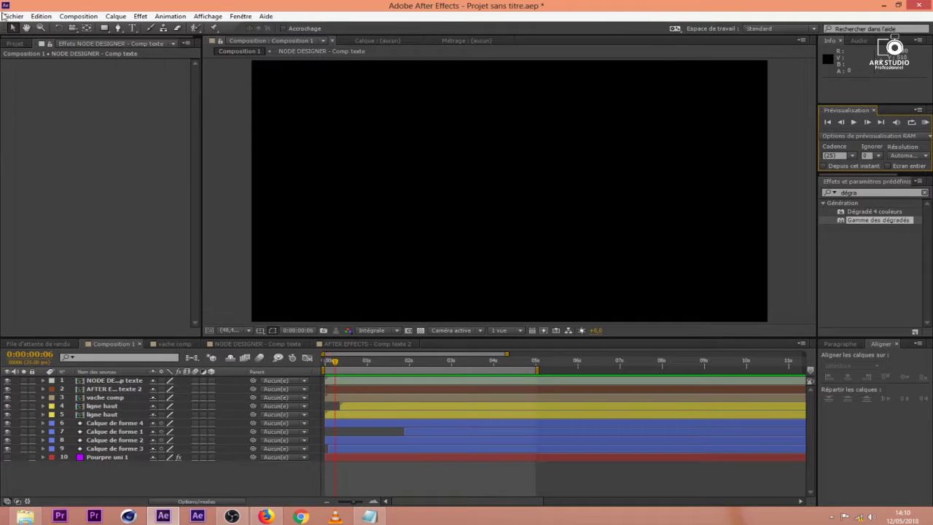
Import the video Woman - 10808.mp4 and place it in Composition 1 between Calque de forme 3 and Pourpre uni 1.
{"action": "left_click", "coordinate": [15, 43]}
{"action": "left_click", "coordinate": [93, 227]}
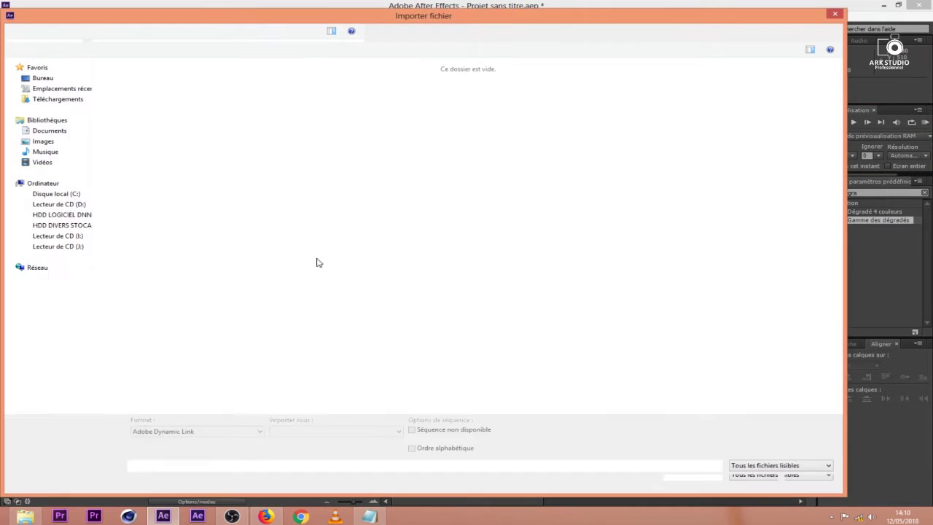
{"action": "double_click", "coordinate": [163, 241]}
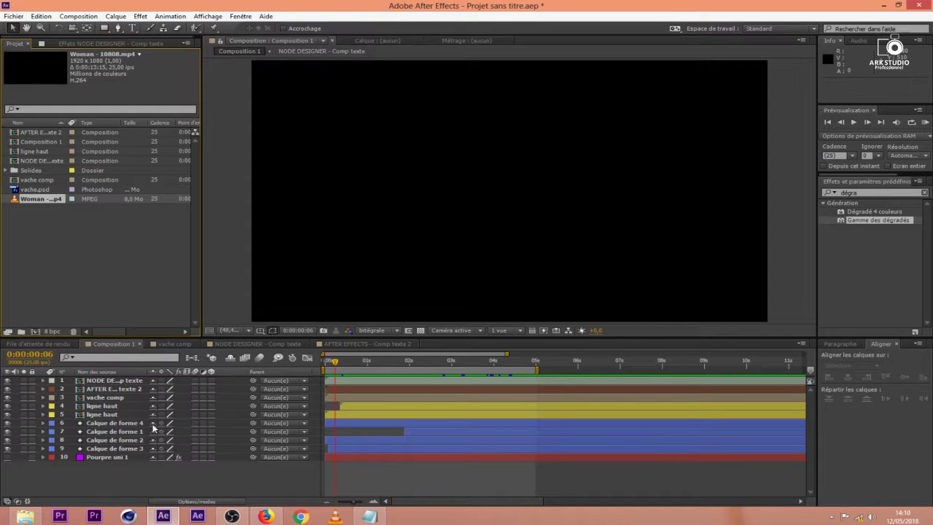
{"action": "left_click_drag", "start_coordinate": [121, 465], "coordinate": [109, 452]}
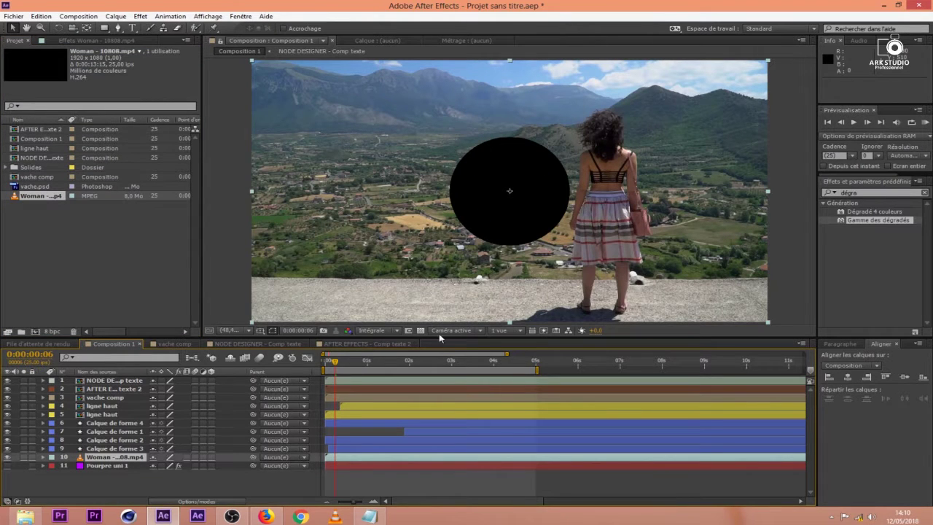
Precompose the nine layers from NODE DESIGNER to Calque de forme 3 as logo finis, transferring all attributes.
{"action": "left_click", "coordinate": [370, 449]}
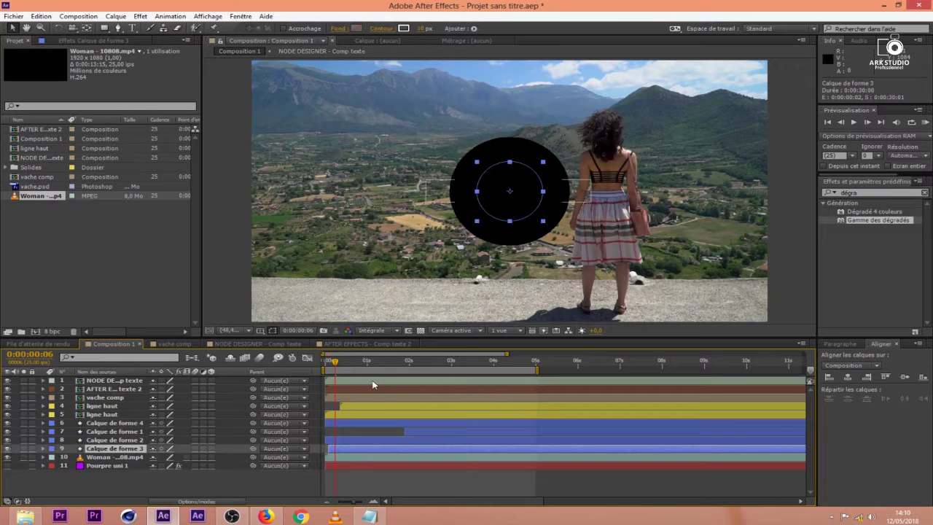
{"action": "left_click", "coordinate": [372, 382], "text": "shift"}
{"action": "right_click", "coordinate": [106, 438]}
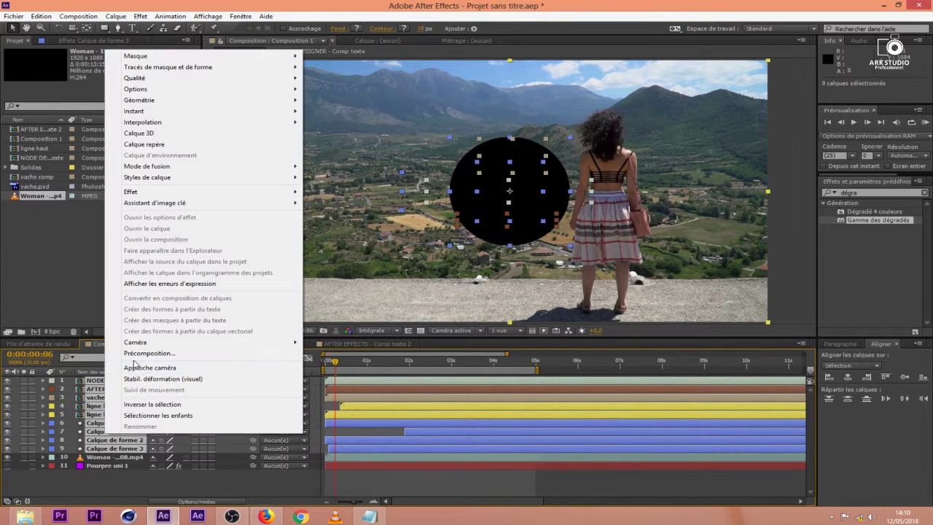
{"action": "left_click", "coordinate": [153, 356]}
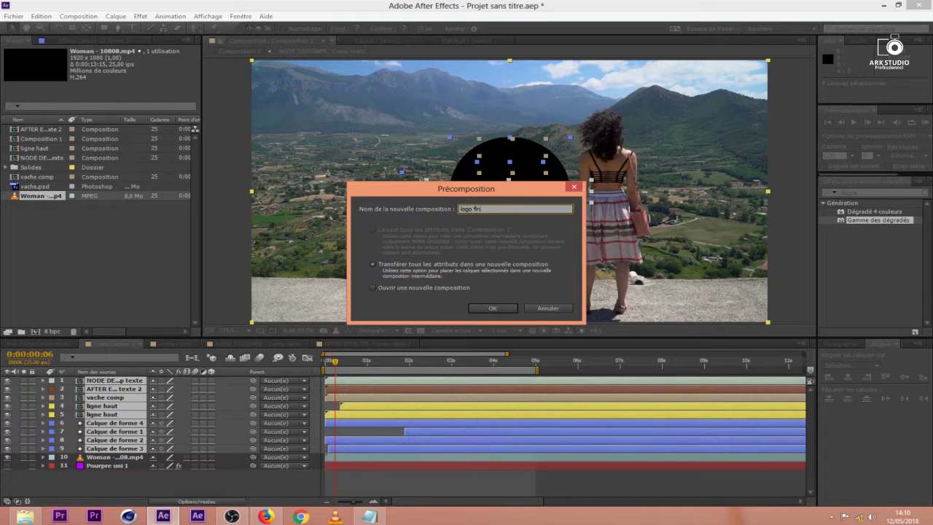
{"action": "key", "text": "Return"}
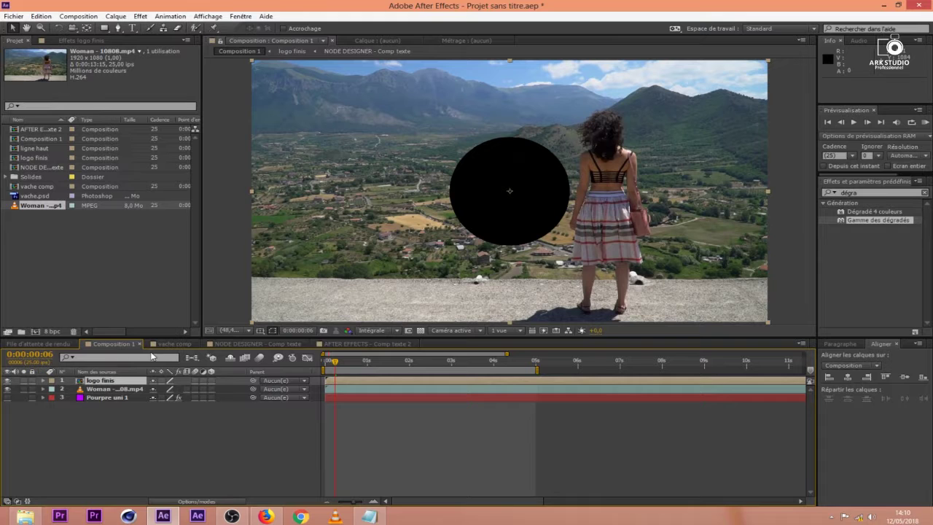
At 0:00:01:21, move the logo finis layer left of the woman, to a position of about 566, 524.
{"action": "left_click", "coordinate": [339, 392]}
{"action": "left_click_drag", "start_coordinate": [337, 364], "coordinate": [403, 384]}
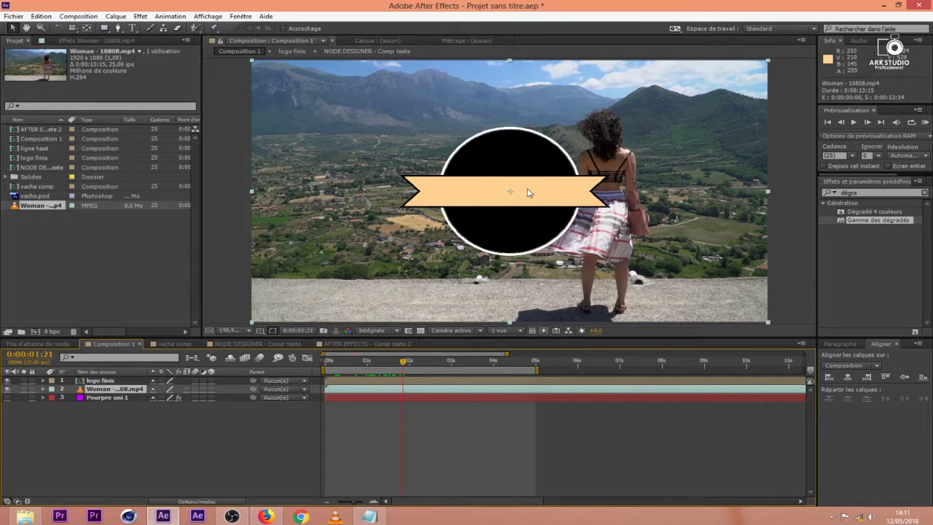
{"action": "left_click_drag", "start_coordinate": [512, 191], "coordinate": [425, 188]}
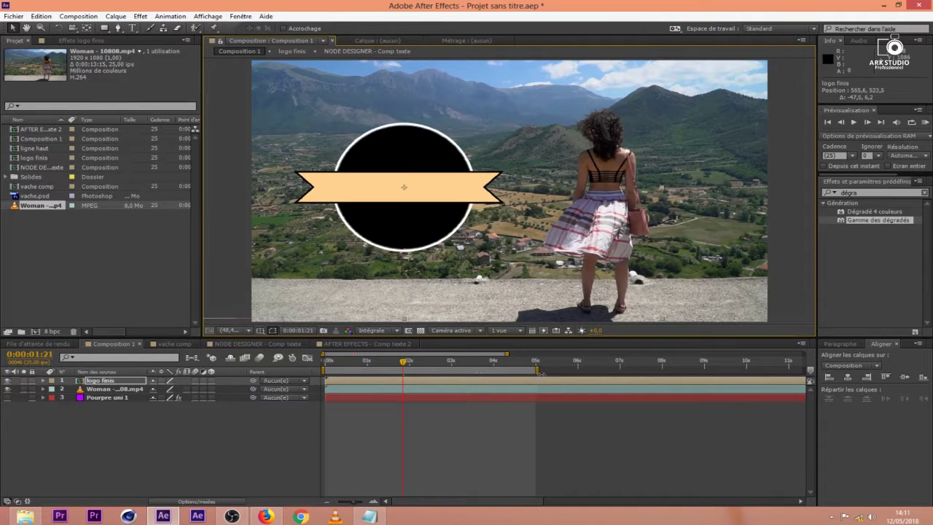
Extend Composition 1's work area to 0:00:06:00 and start a RAM preview of the logo over the video.
{"action": "left_click_drag", "start_coordinate": [536, 369], "coordinate": [580, 369]}
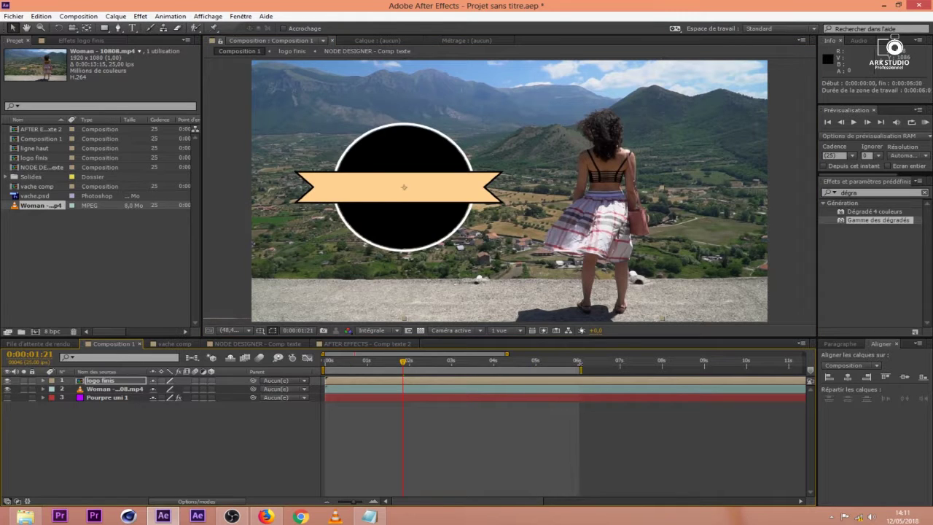
{"action": "left_click", "coordinate": [925, 123]}
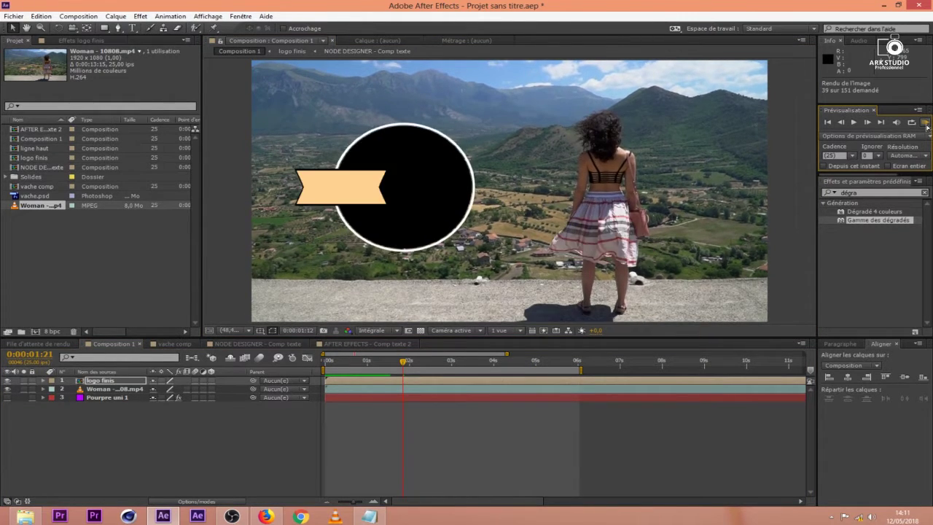